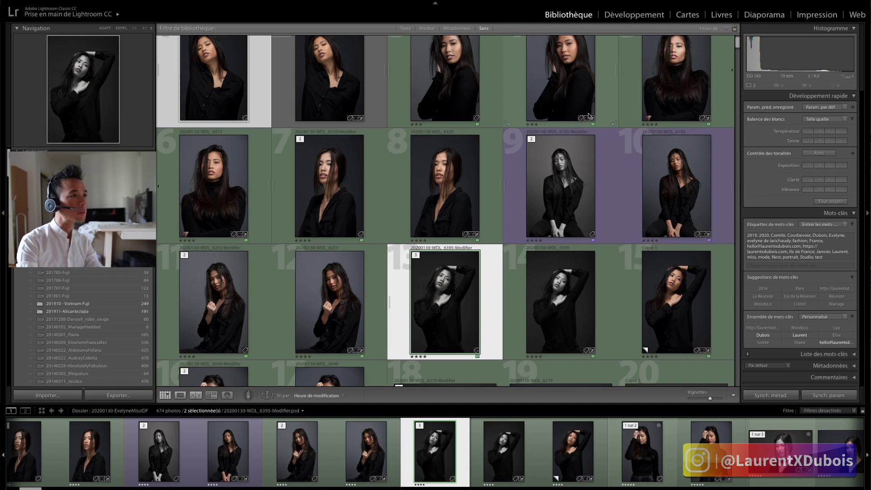
# - Examine the shoot's photo grid, including the color labels, star ratings and numbered thumbnails
pyautogui.scroll(2, 588, 117)
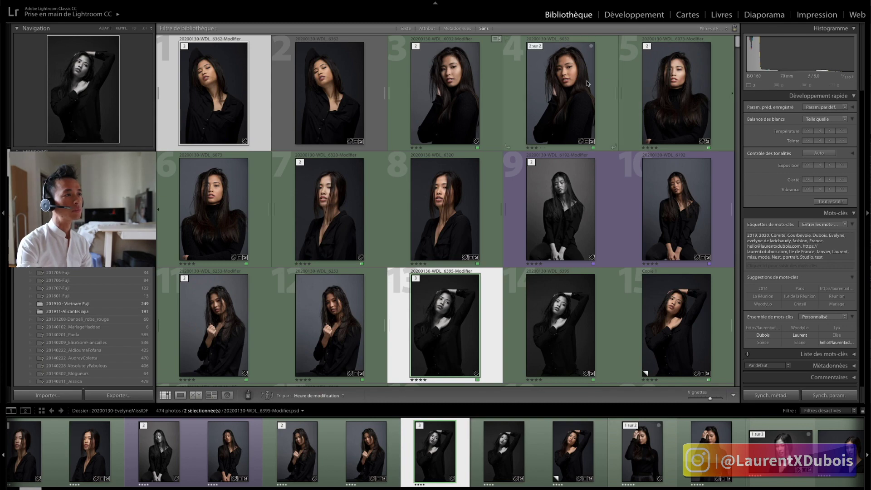
pyautogui.scroll(-12, 607, 84)
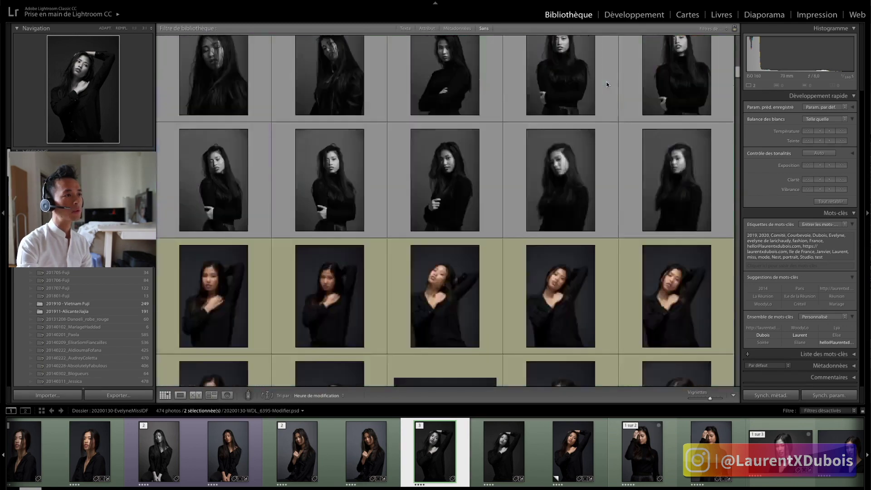
pyautogui.scroll(10, 606, 82)
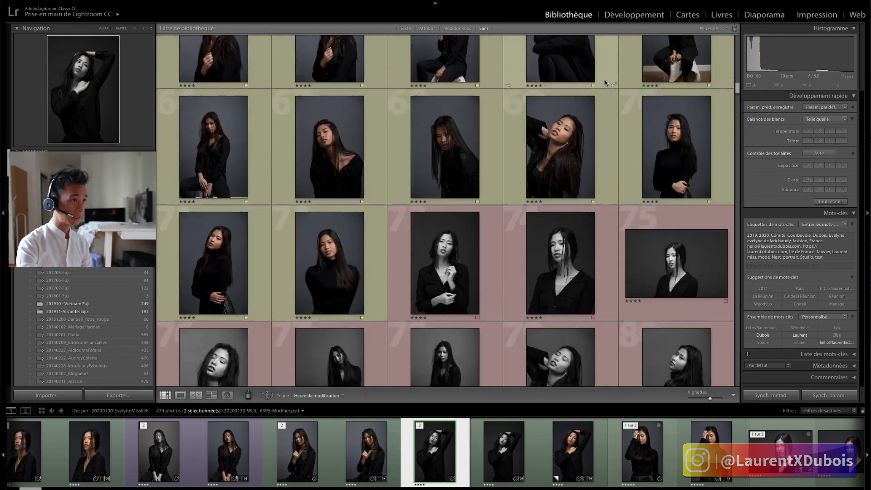
pyautogui.scroll(8, 605, 81)
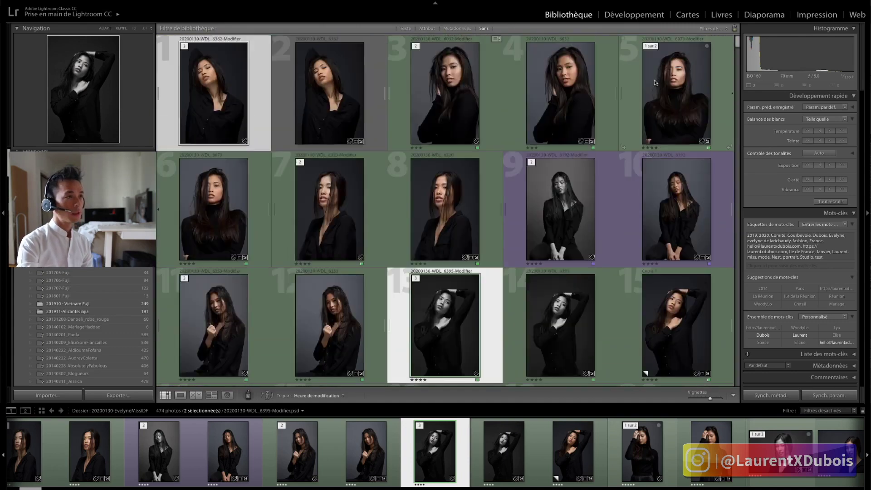
pyautogui.scroll(-8, 647, 78)
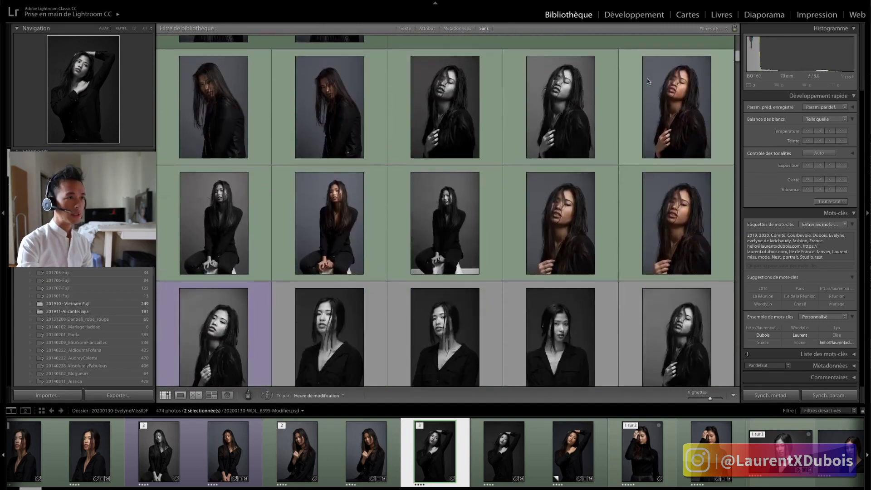
pyautogui.press('j')
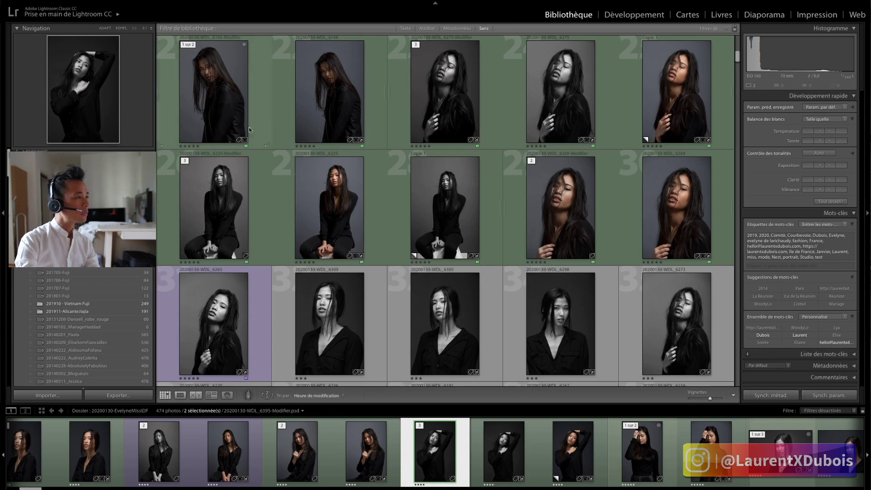
pyautogui.scroll(5, 362, 121)
pyautogui.press('j')
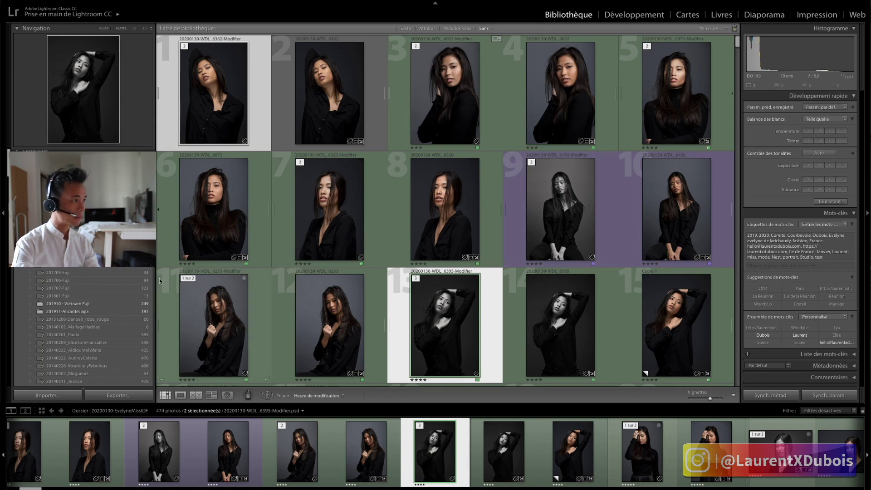
# - Look through the catalog's folder list down to the start of the collections
pyautogui.scroll(-10, 91, 327)
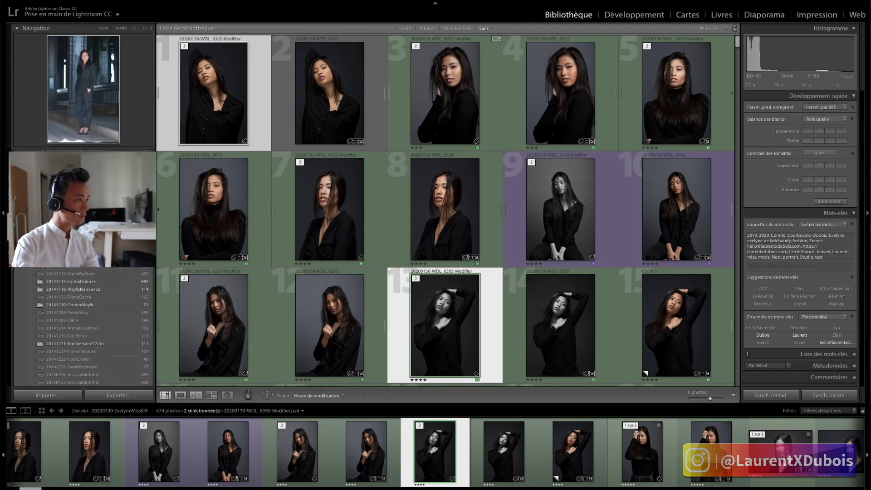
pyautogui.scroll(-15, 82, 327)
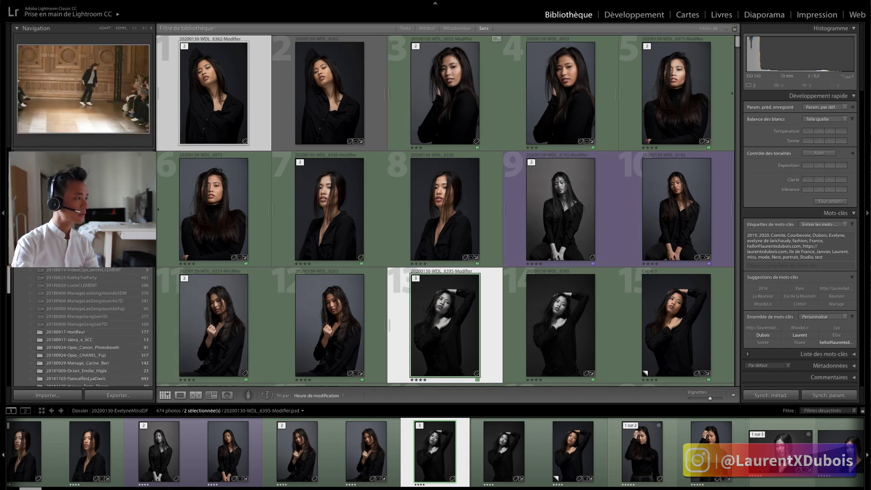
pyautogui.scroll(-15, 81, 326)
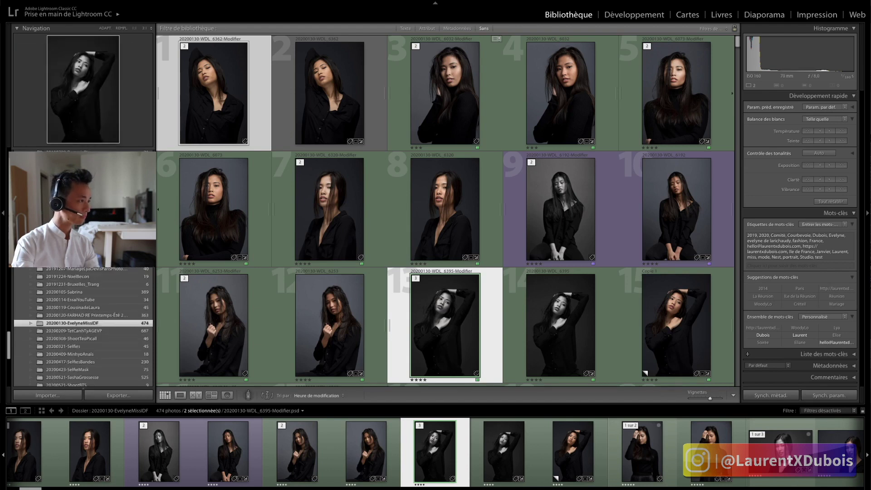
pyautogui.scroll(-15, 82, 326)
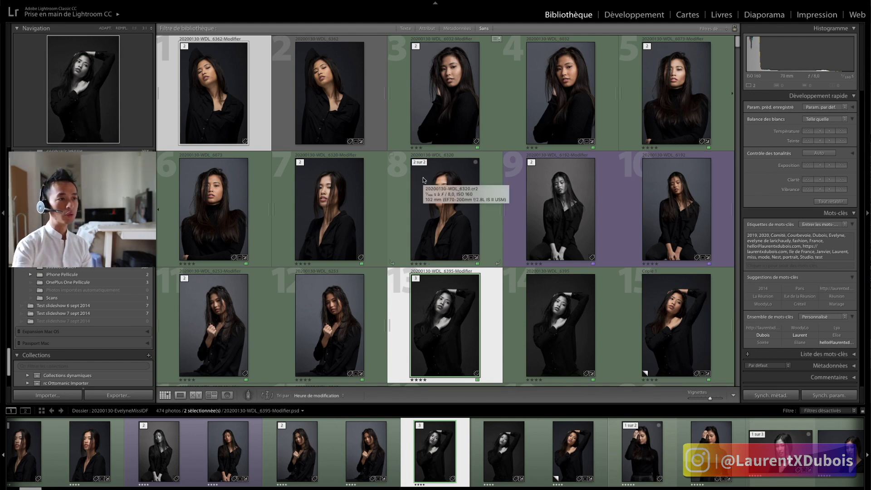
# - Select the edited portrait 20200130-WDL_6073-Modifier in the photo grid
pyautogui.click(795, 241)
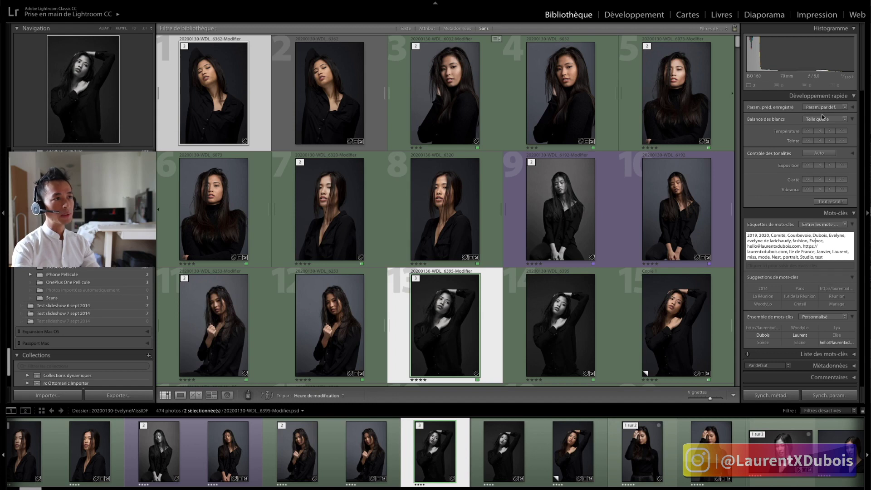
pyautogui.click(674, 104)
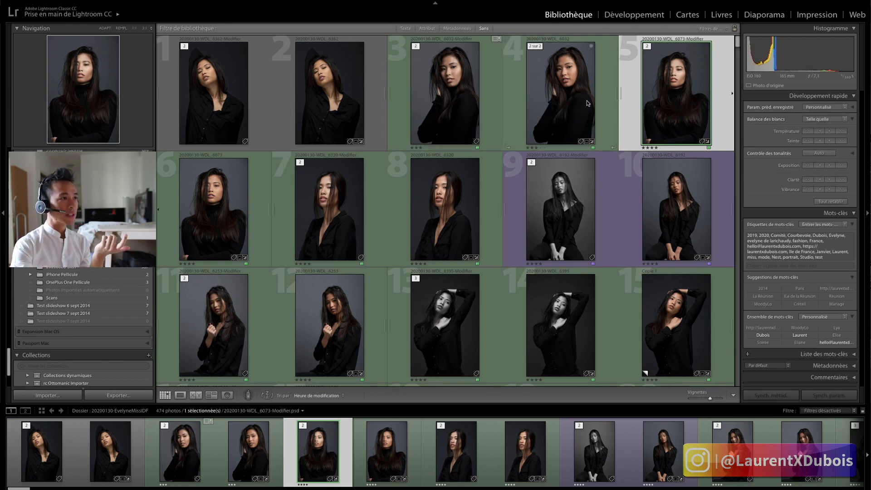
pyautogui.press('j')
pyautogui.press('j')
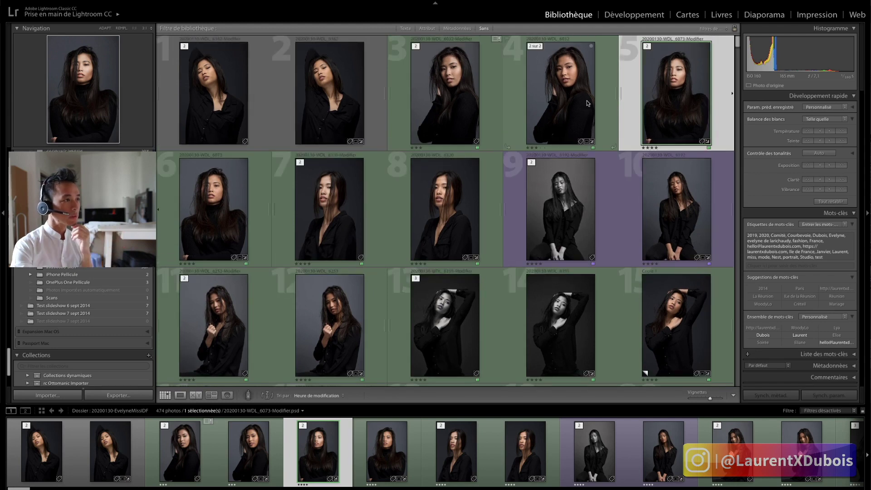
pyautogui.press('super+Tab')
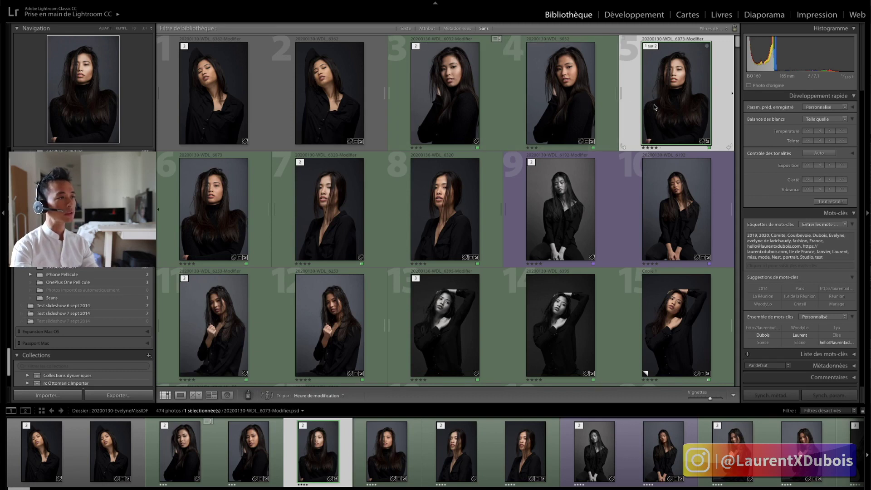
# - Compare photo 20200130-WDL_6032 and its edited version with 20200130-WDL_6073-Modifier by selecting them in turn
pyautogui.click(553, 100)
pyautogui.click(446, 85)
pyautogui.click(554, 96)
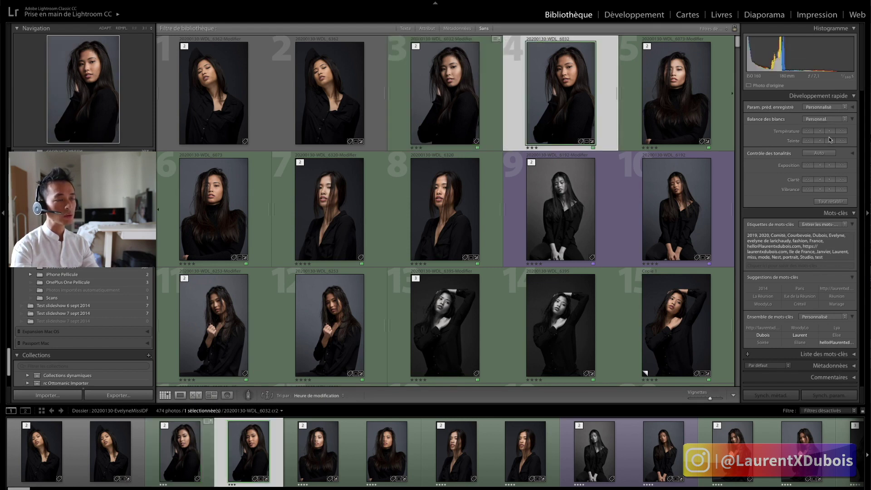
pyautogui.click(679, 118)
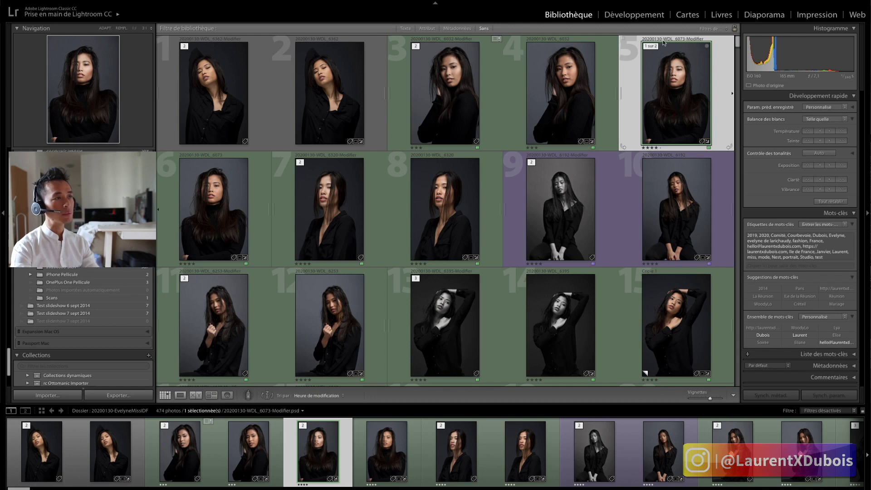
pyautogui.click(589, 57)
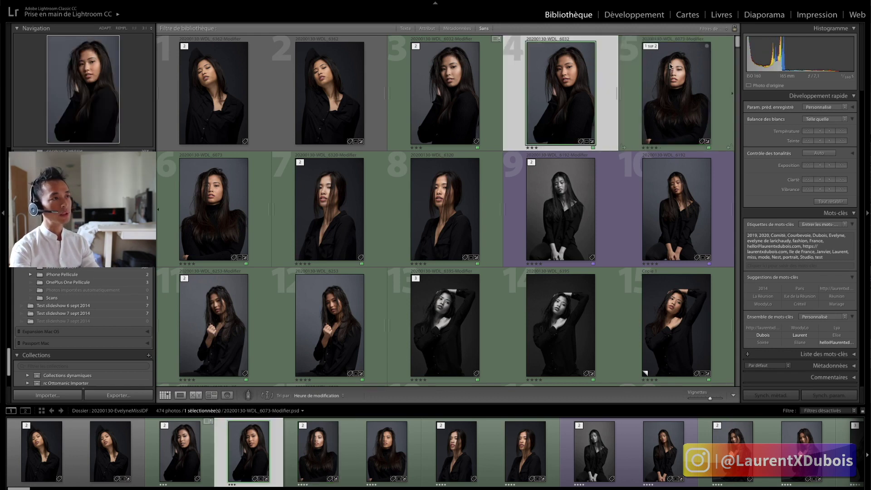
pyautogui.click(418, 85)
pyautogui.click(563, 86)
pyautogui.click(661, 88)
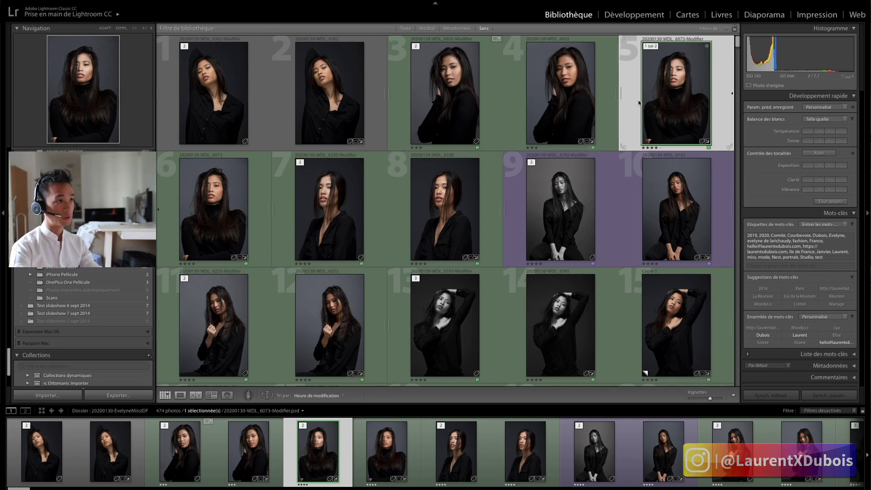
# - View the black-and-white portrait 20200130-WDL_6192-Modifier, then return to comparing 20200130-WDL_6032 with 20200130-WDL_6073-Modifier
pyautogui.press('Left')
pyautogui.click(656, 92)
pyautogui.click(561, 195)
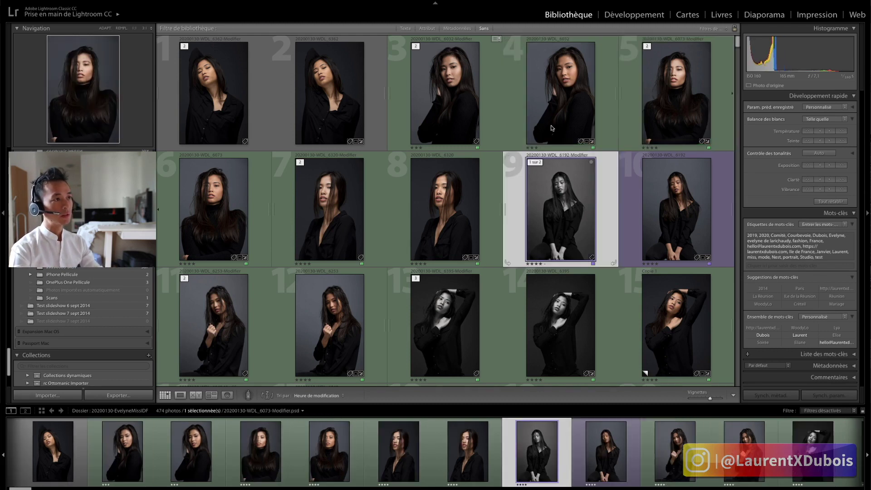
pyautogui.click(558, 117)
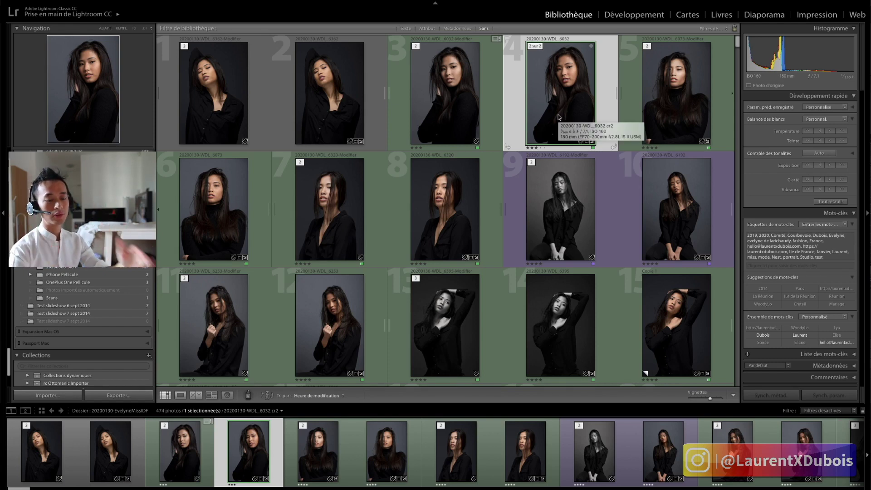
pyautogui.click(655, 113)
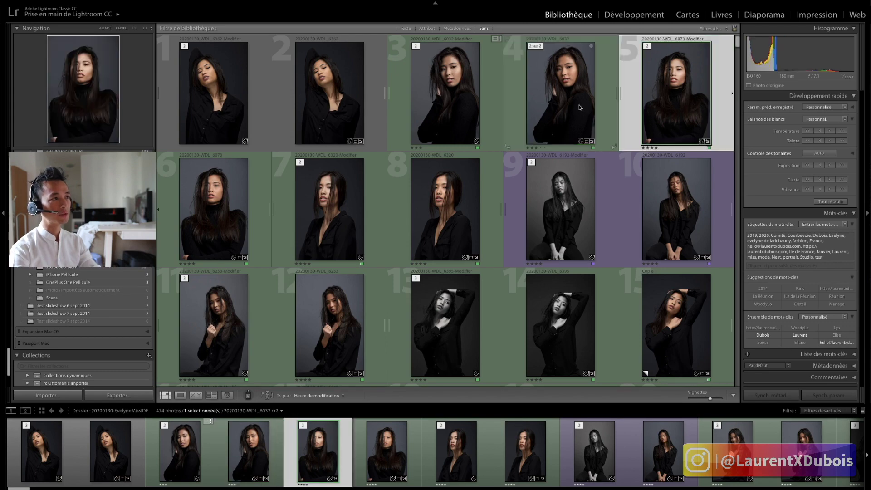
pyautogui.click(599, 136)
# - Look over more of the grid and select the edited portrait 20200130-WDL_6032-Modifier
pyautogui.press('s')
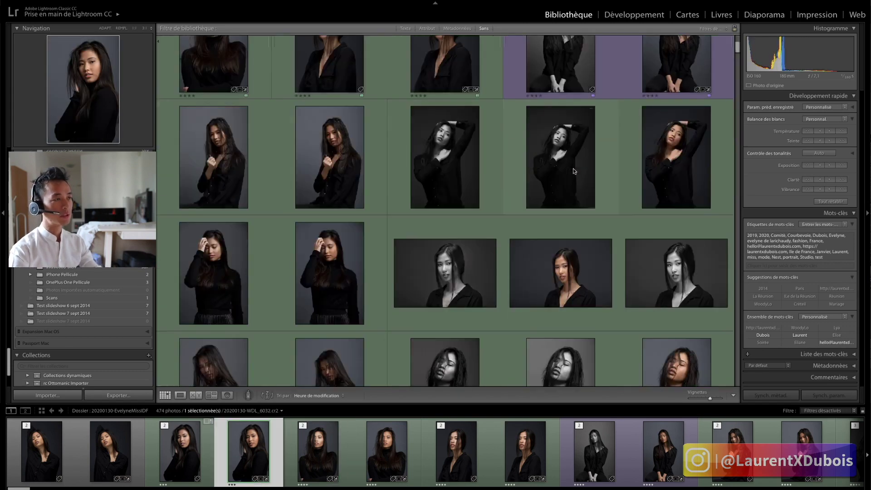
pyautogui.press('s')
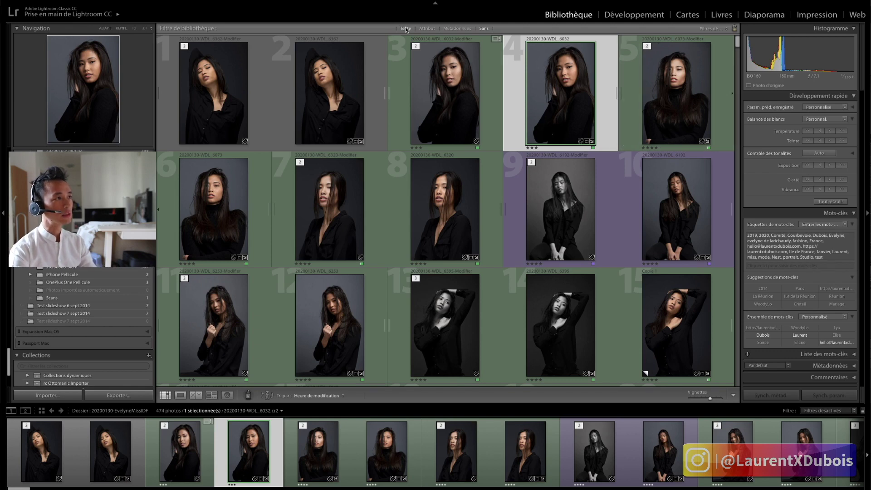
pyautogui.click(676, 91)
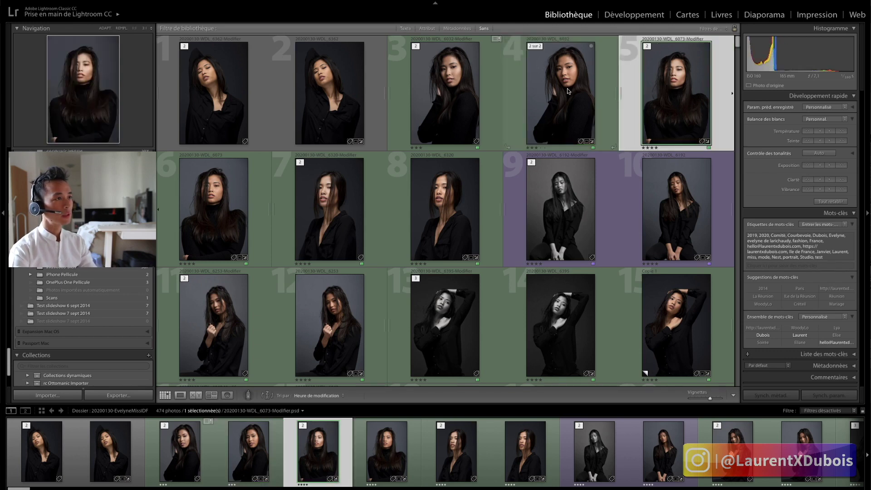
pyautogui.click(567, 88)
pyautogui.click(464, 89)
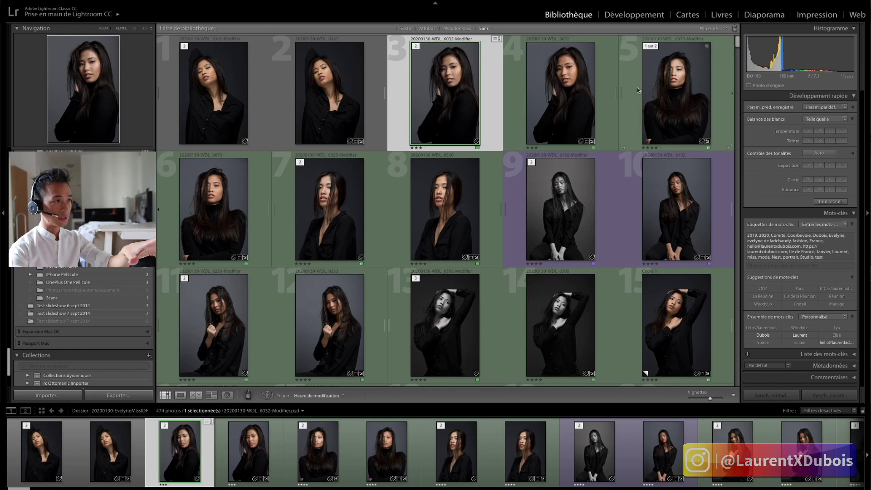
# - Review the sort criteria available for the photo grid
pyautogui.scroll(-10, 560, 76)
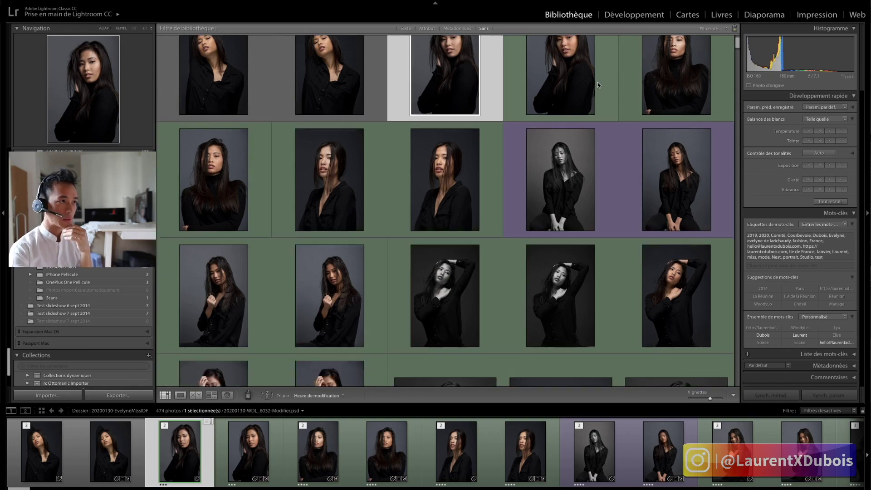
pyautogui.press('j')
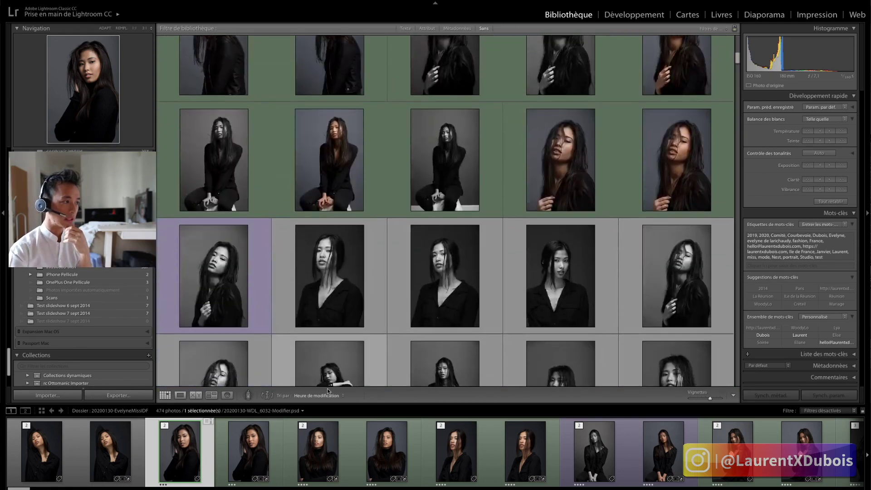
pyautogui.click(317, 396)
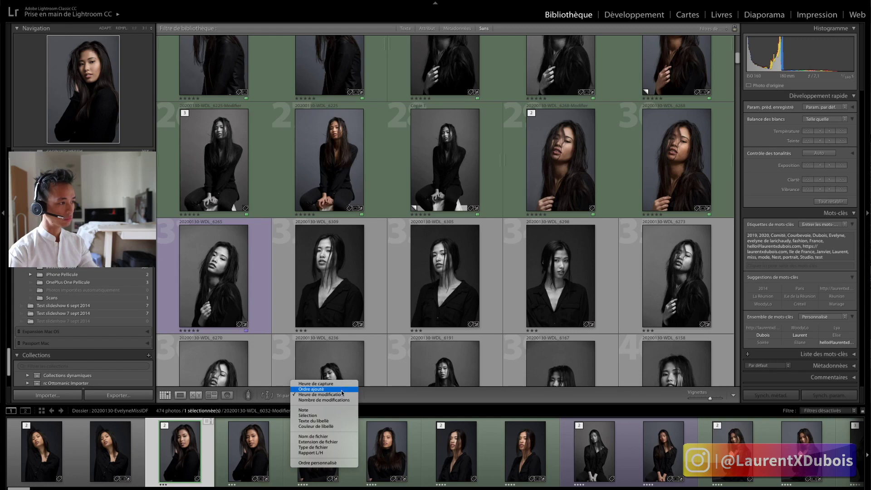
pyautogui.click(409, 399)
pyautogui.scroll(5, 489, 141)
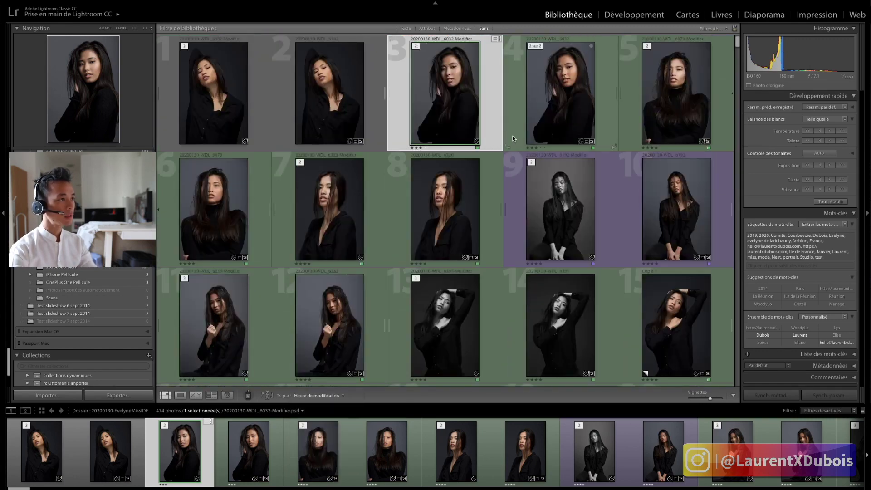
# - Filter the library by text, searching all searchable fields for 6073
pyautogui.click(406, 29)
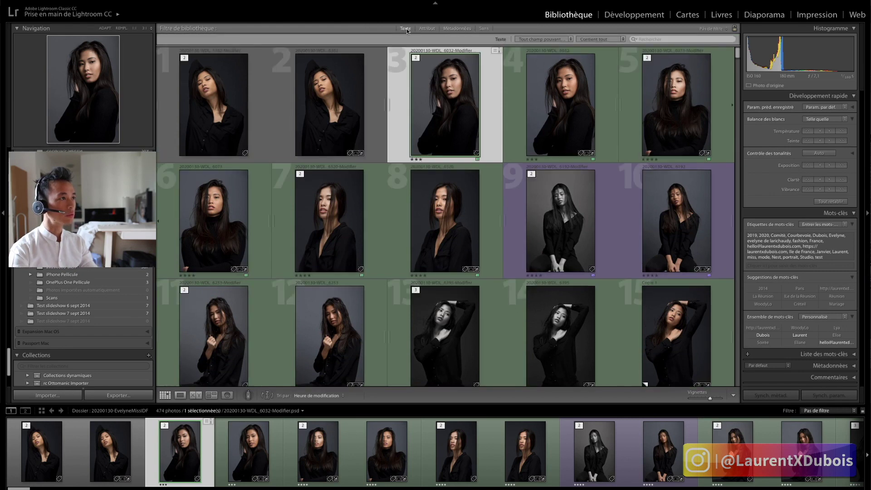
pyautogui.click(676, 39)
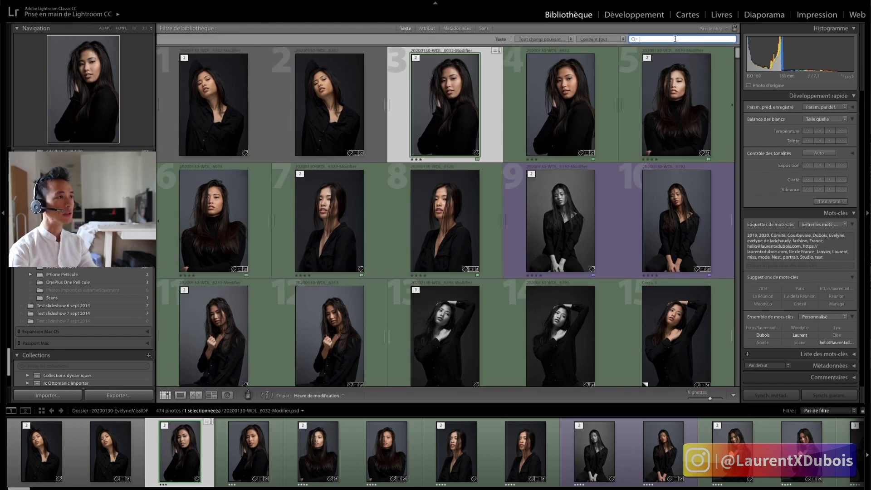
pyautogui.click(565, 39)
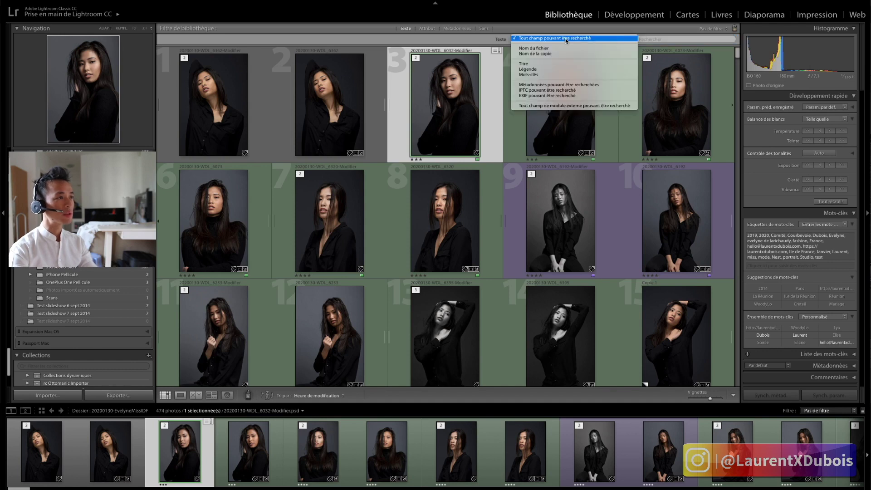
pyautogui.click(691, 40)
pyautogui.write('60')
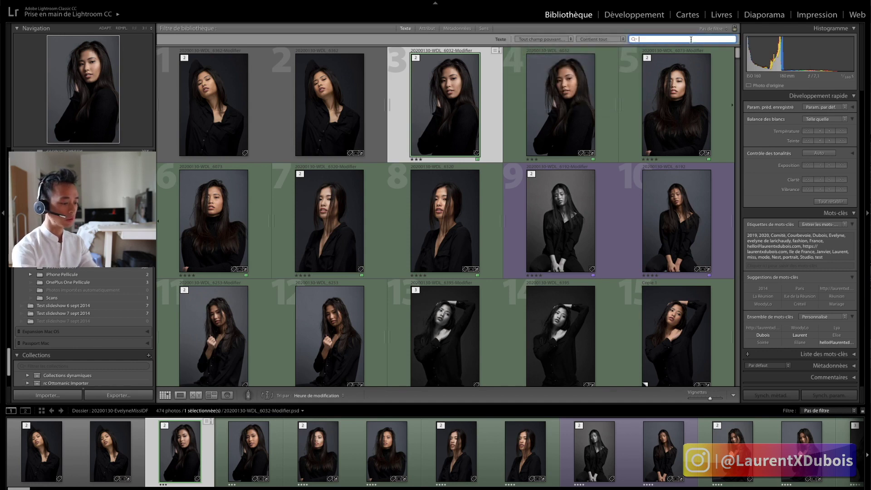
pyautogui.write('73')
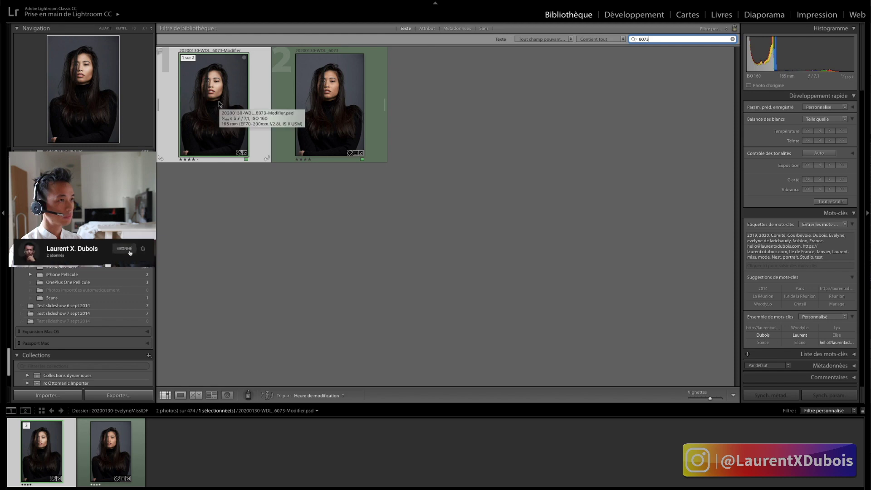
# - Clear the text filter and select the edited portrait 20200130-WDL_6032-Modifier in the full grid
pyautogui.click(731, 39)
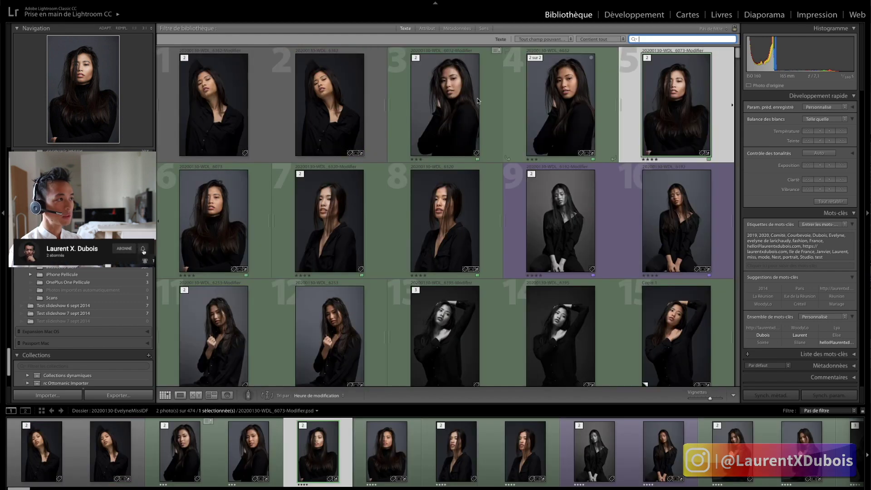
pyautogui.press('Left')
pyautogui.click(451, 104)
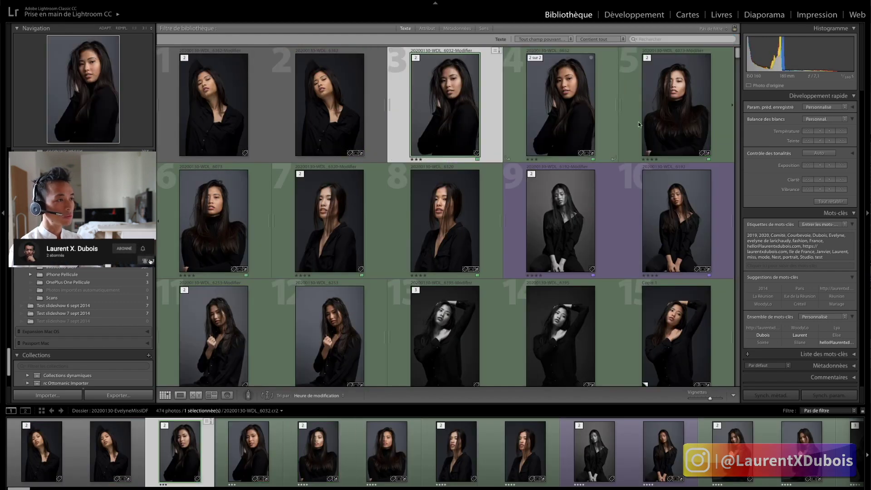
# - Open the black-and-white portrait 20200130-WDL_6305 in Loupe view and go through the following photos up to 20200130-WDL_6089
pyautogui.scroll(-5, 657, 132)
pyautogui.scroll(-8, 566, 135)
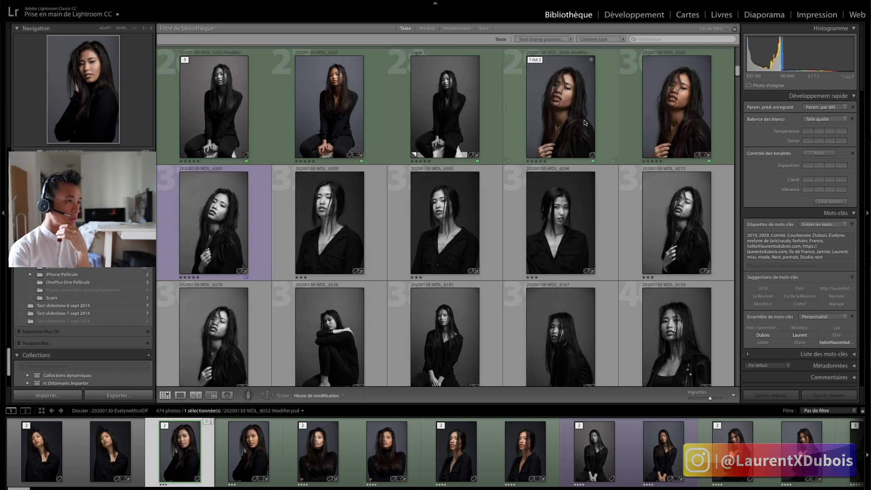
pyautogui.press('e')
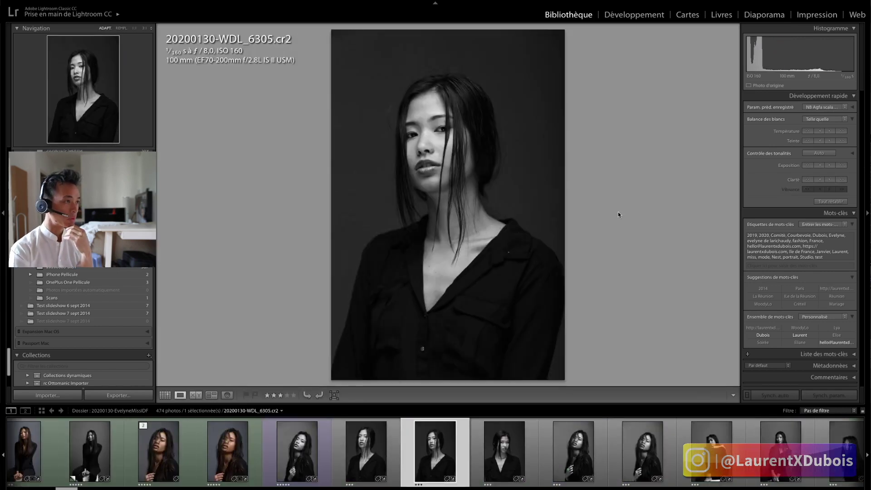
pyautogui.press('Right')
pyautogui.press('Right')
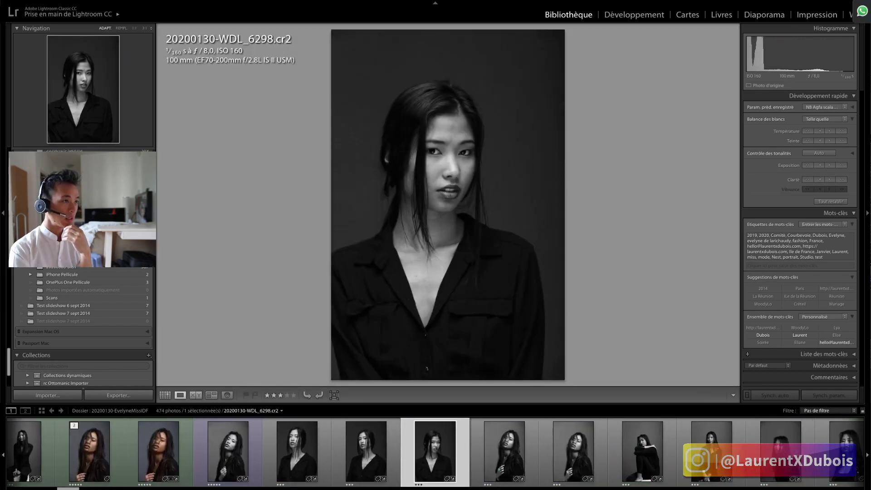
pyautogui.press('Right')
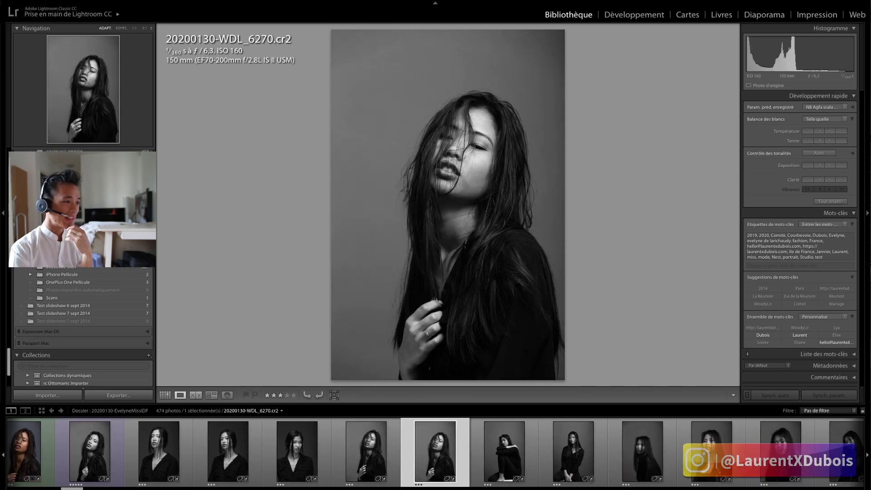
pyautogui.press('Right')
pyautogui.press('Right')
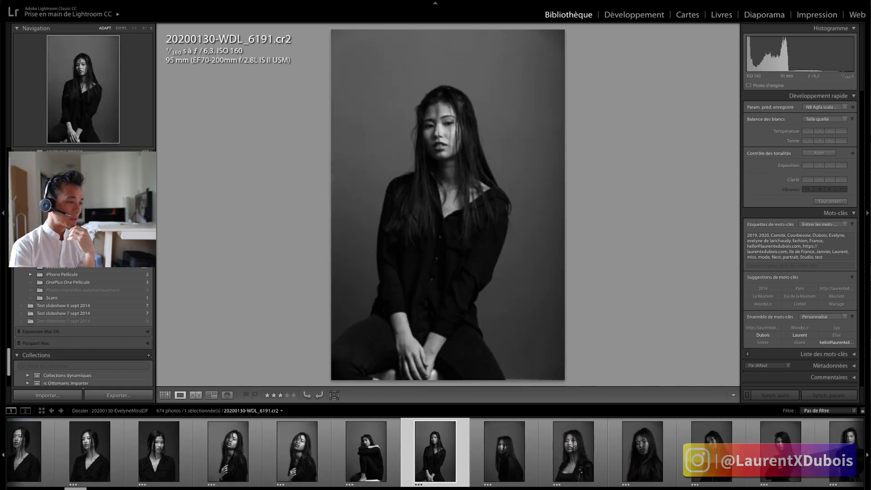
pyautogui.press('Right')
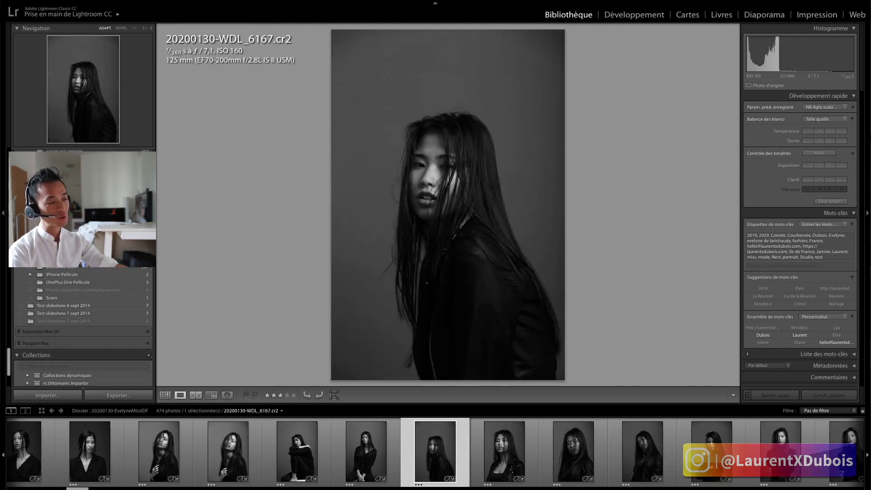
pyautogui.press('Right')
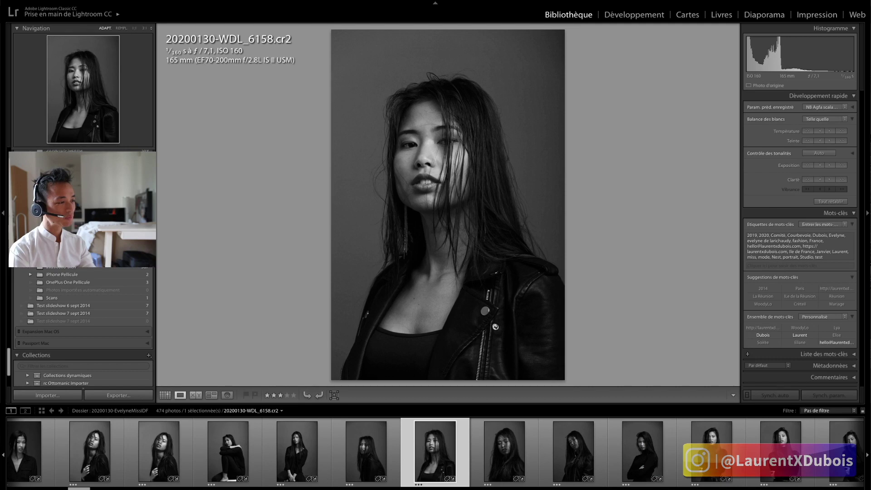
pyautogui.press('Right')
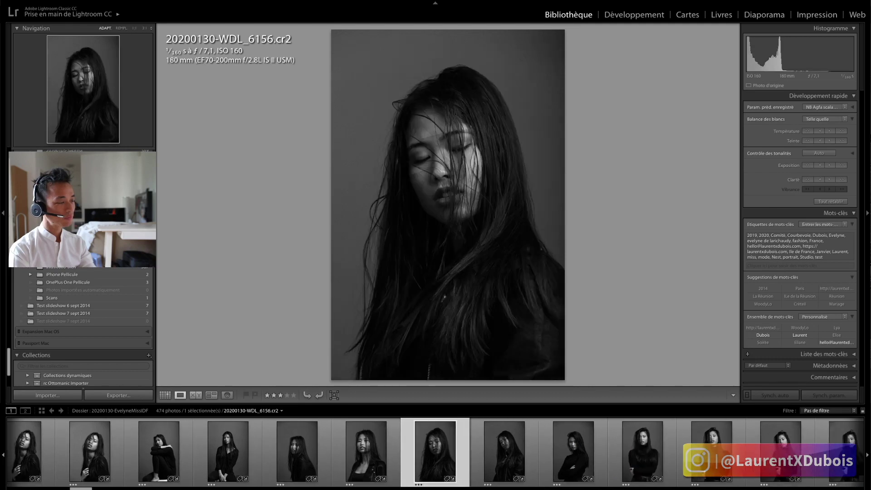
pyautogui.press('Right')
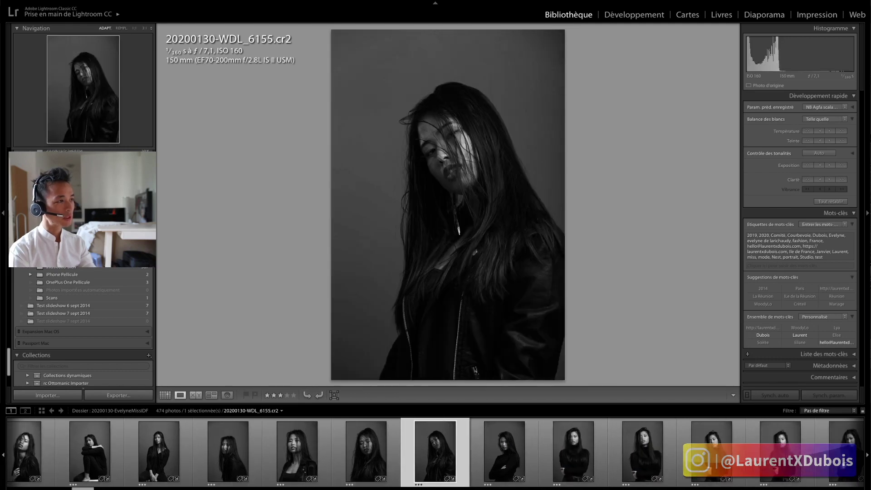
pyautogui.press('Right')
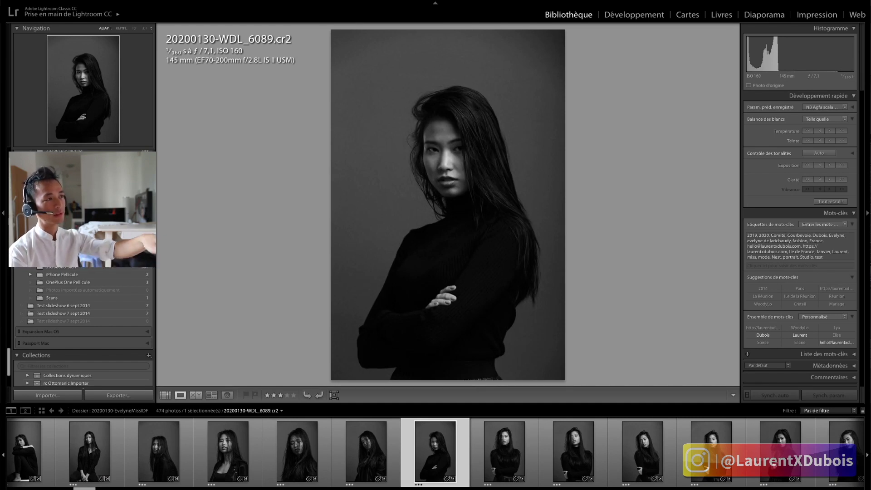
# - Switch to the Develop module, display 20200130-WDL_6069 and look over the photos that follow it in the filmstrip
pyautogui.click(625, 17)
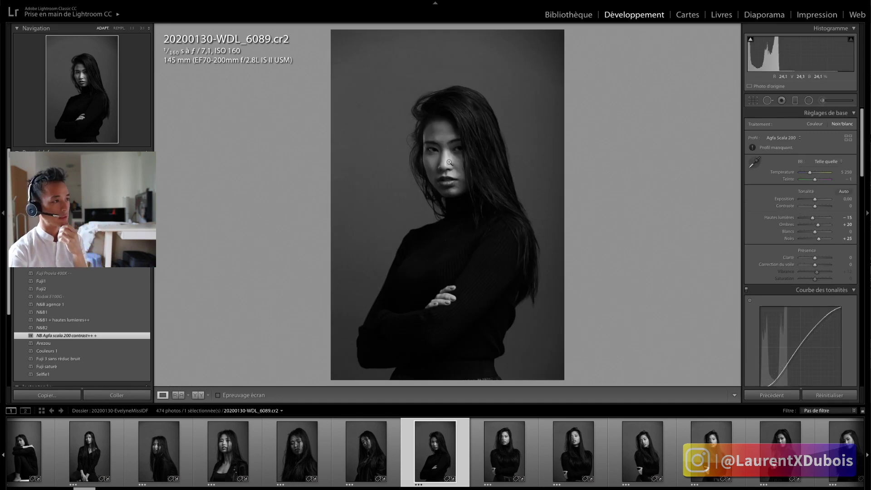
pyautogui.click(501, 460)
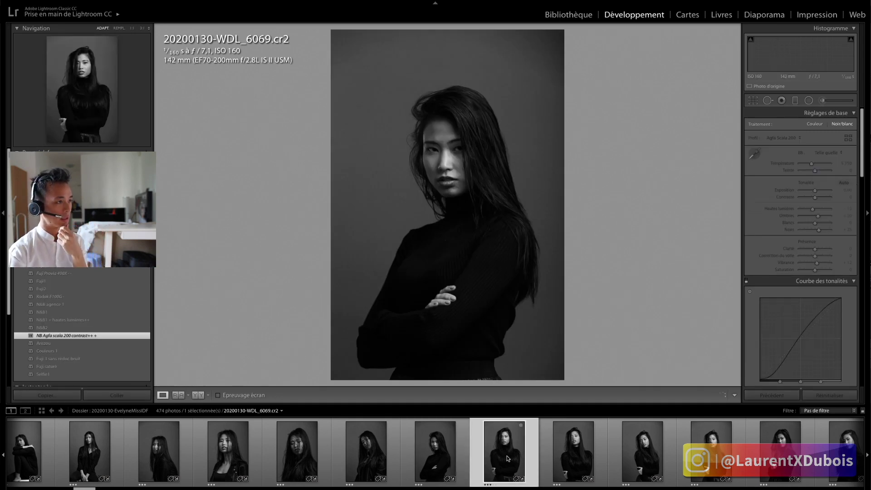
pyautogui.scroll(-3, 508, 458)
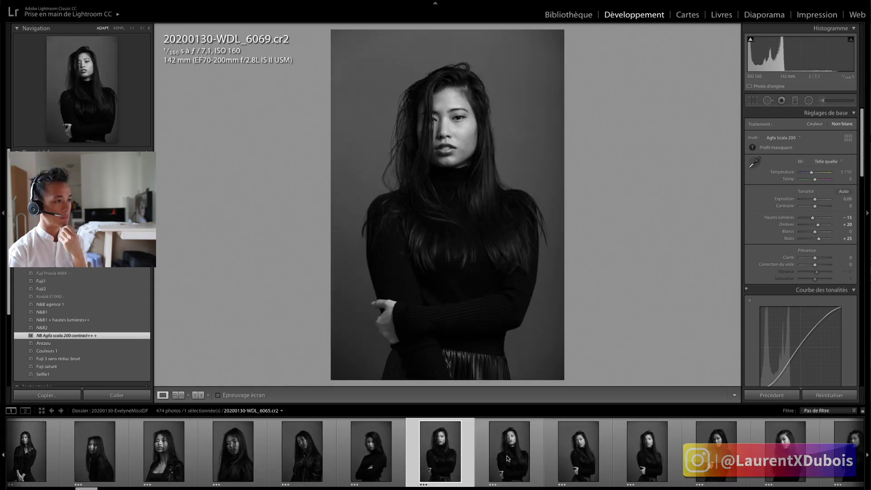
pyautogui.scroll(-2, 489, 456)
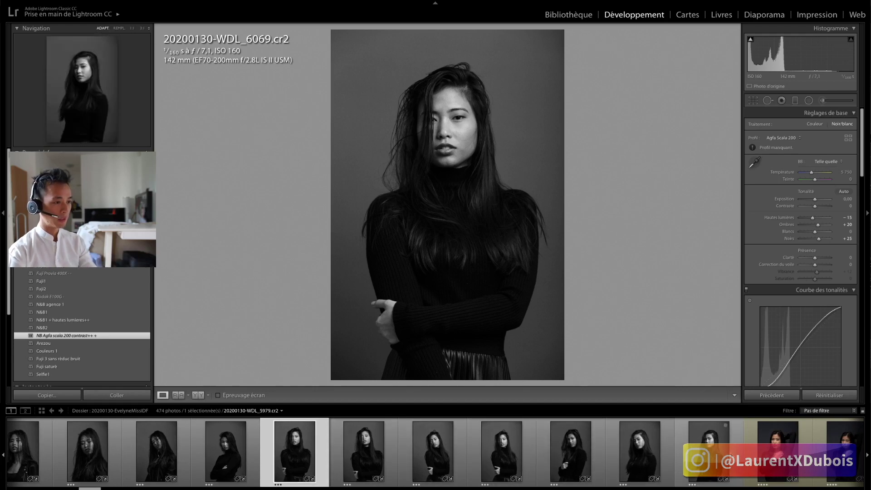
pyautogui.scroll(-1, 635, 448)
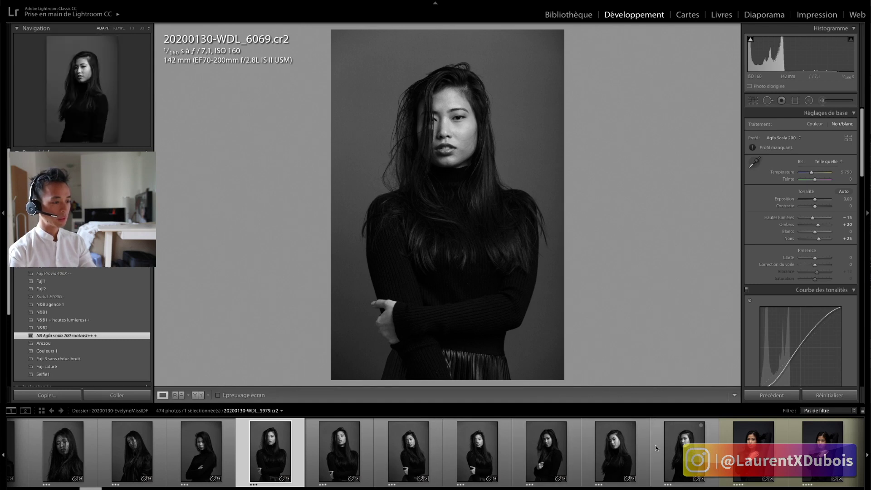
pyautogui.scroll(-5, 746, 447)
pyautogui.scroll(-5, 747, 447)
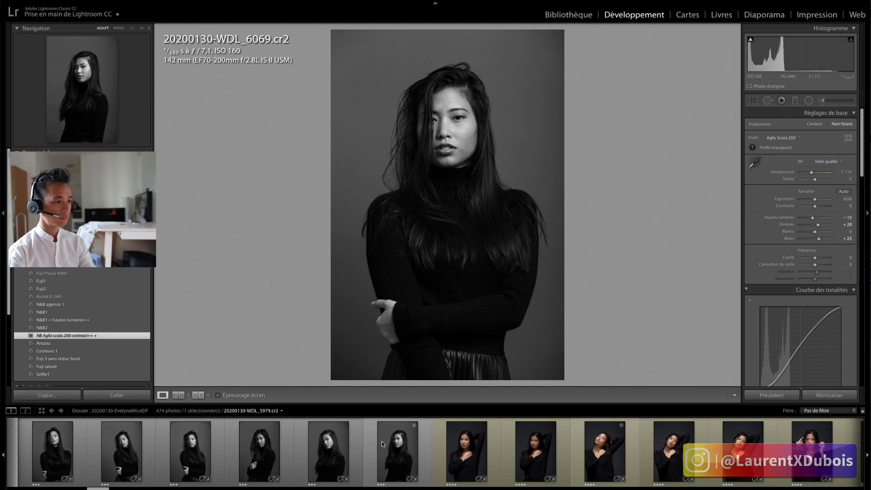
pyautogui.scroll(-1, 431, 440)
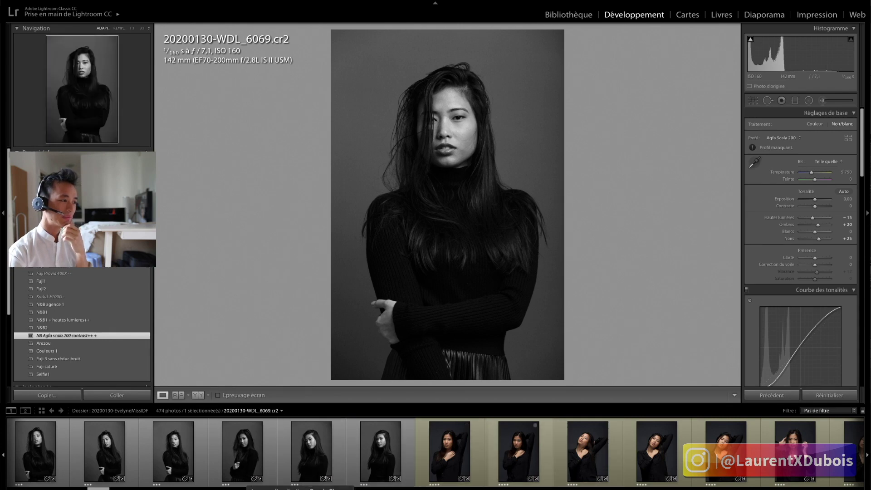
pyautogui.scroll(-3, 660, 449)
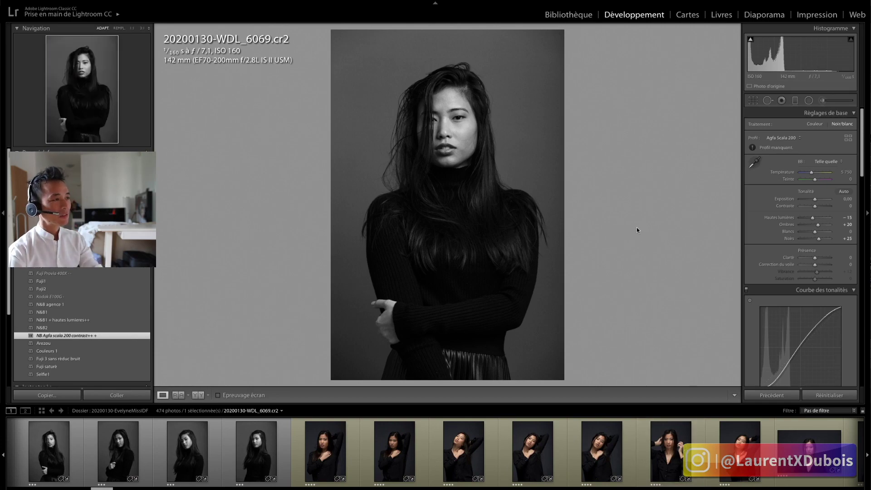
# - Return to the Library grid and sort the photos by rating (Note), viewing them from the first one
pyautogui.click(576, 16)
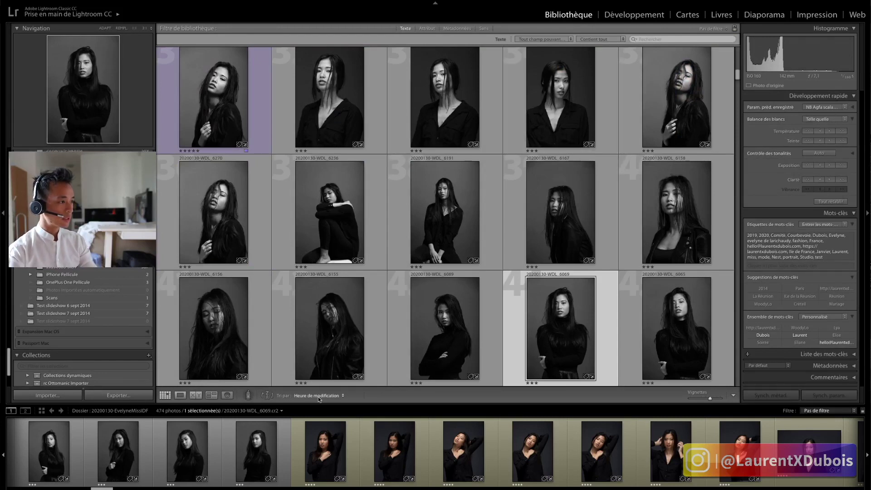
pyautogui.scroll(-5, 377, 383)
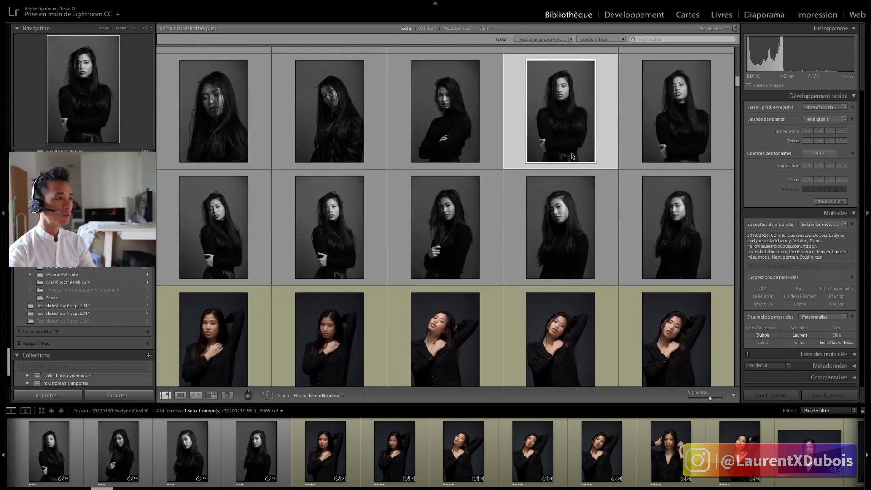
pyautogui.click(327, 396)
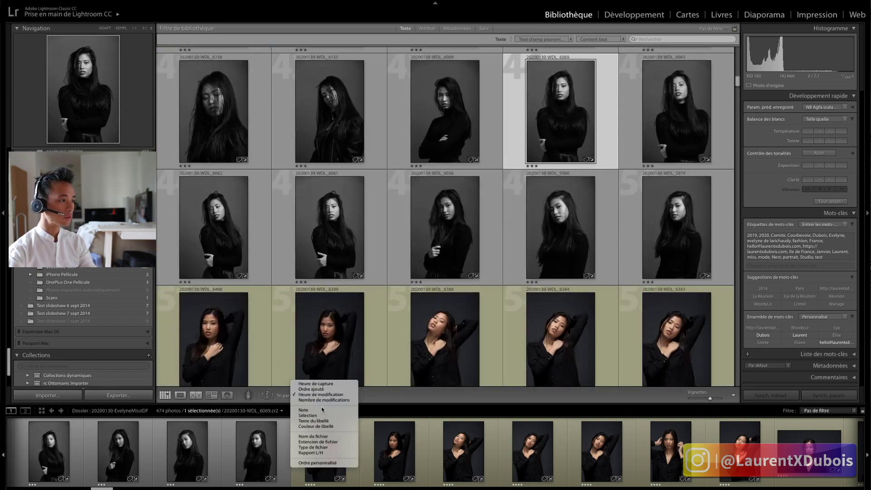
pyautogui.click(322, 411)
pyautogui.scroll(5, 480, 151)
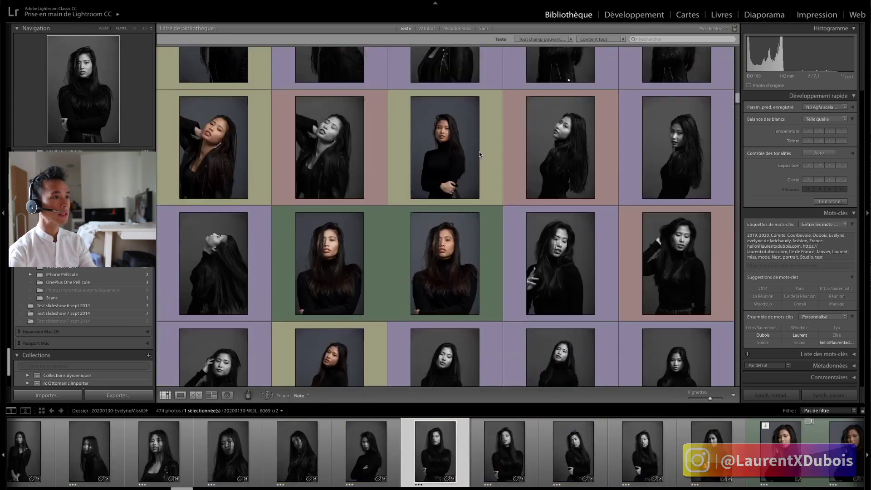
pyautogui.scroll(10, 478, 150)
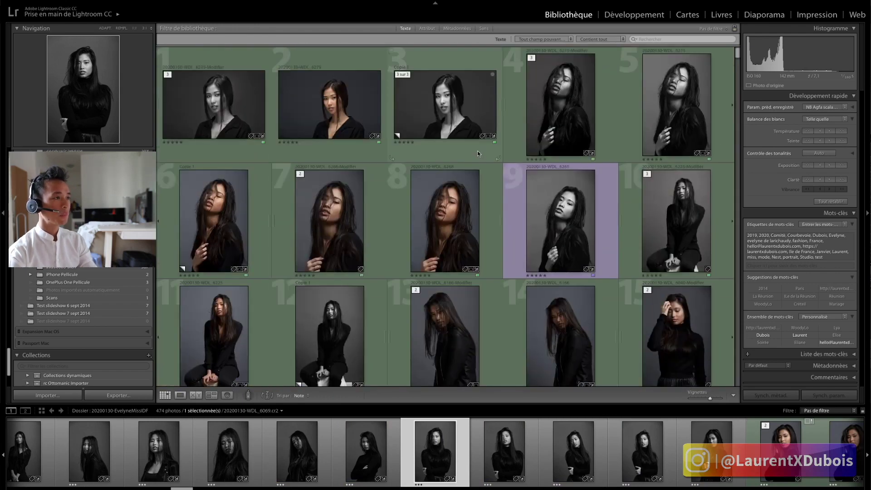
pyautogui.rightClick(442, 108)
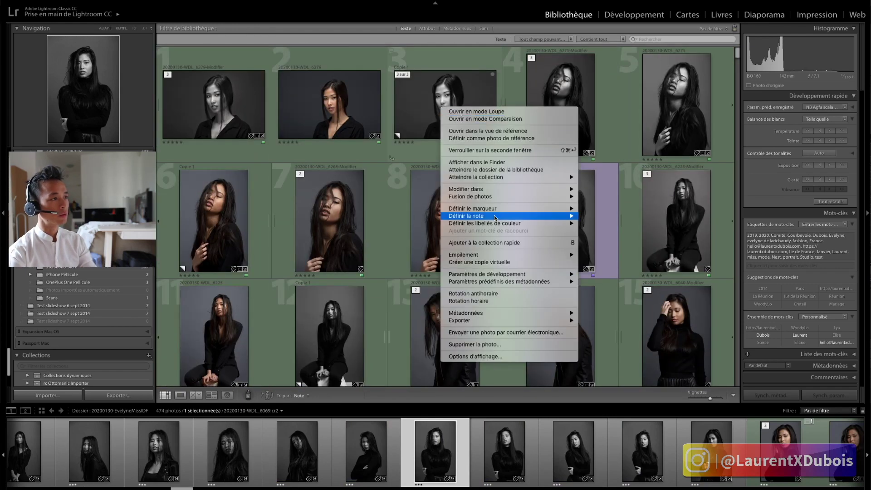
pyautogui.click(450, 87)
# - Compare the color-labelled portraits 20200130-WDL_6401 and 20200130-WDL_6402, then select the red-labelled 20200130-WDL_6370
pyautogui.scroll(-5, 635, 146)
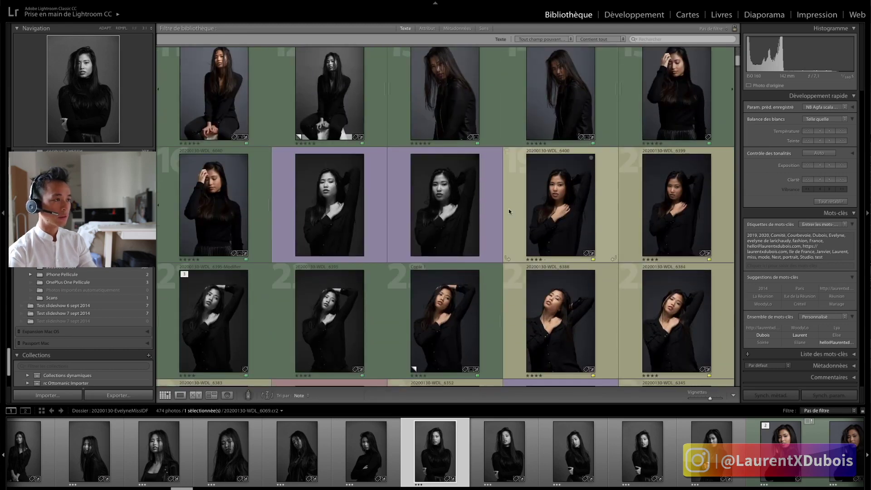
pyautogui.click(435, 197)
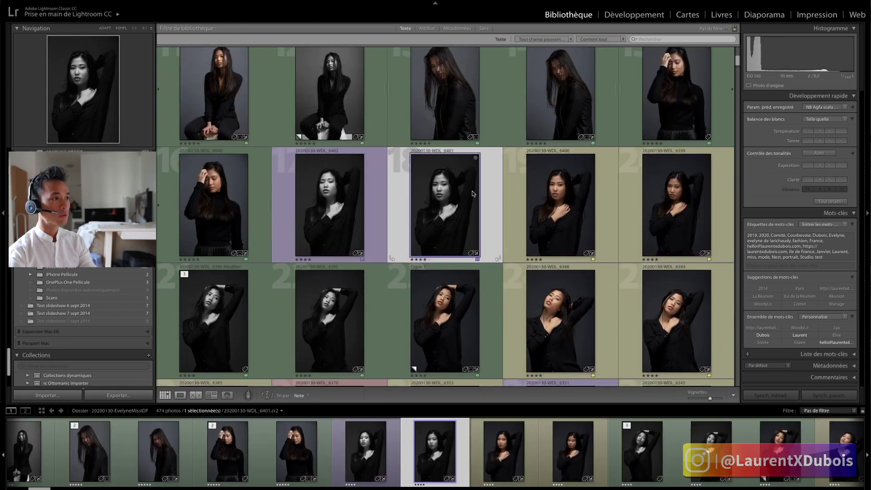
pyautogui.click(336, 198)
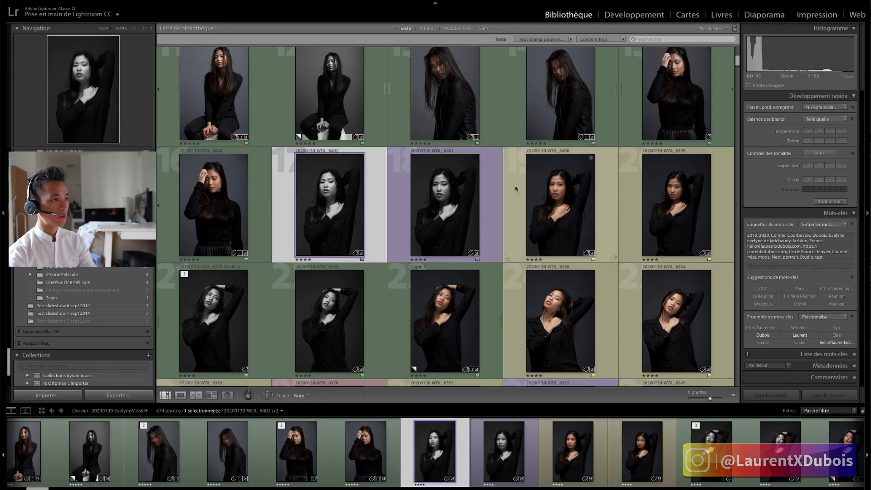
pyautogui.click(454, 193)
pyautogui.scroll(-5, 465, 197)
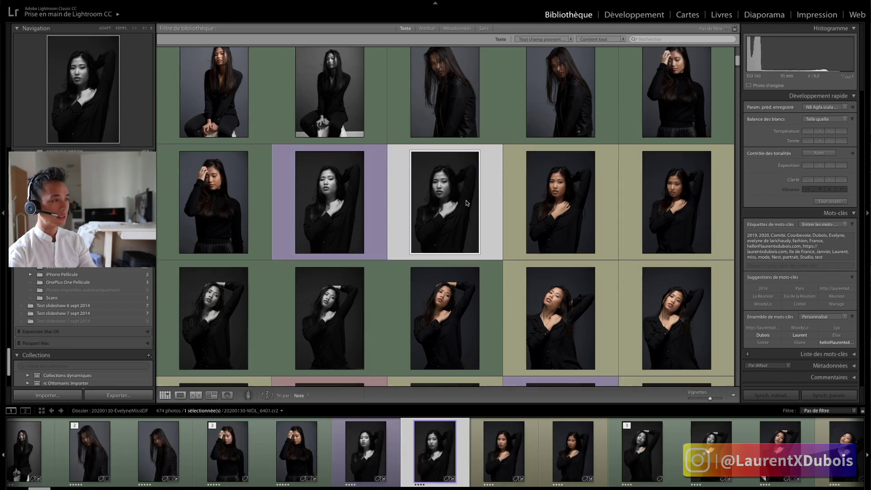
pyautogui.click(334, 185)
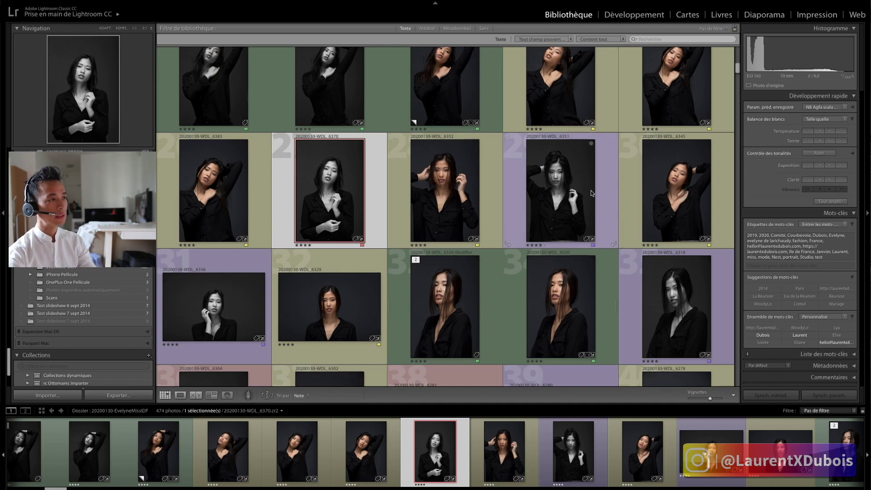
# - Select the edited portrait 20200130-WDL_6320-Modifier and examine it beside its original and the neighbouring color-labelled photos
pyautogui.scroll(5, 591, 189)
pyautogui.scroll(-8, 592, 191)
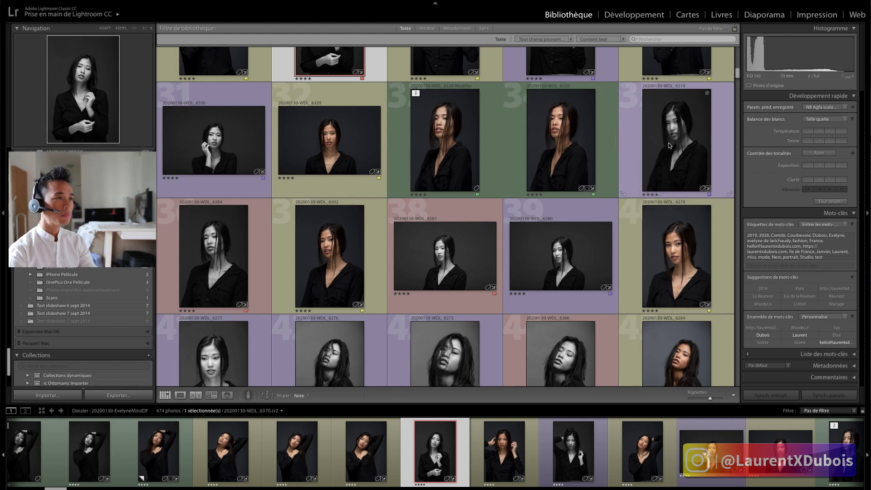
pyautogui.click(455, 134)
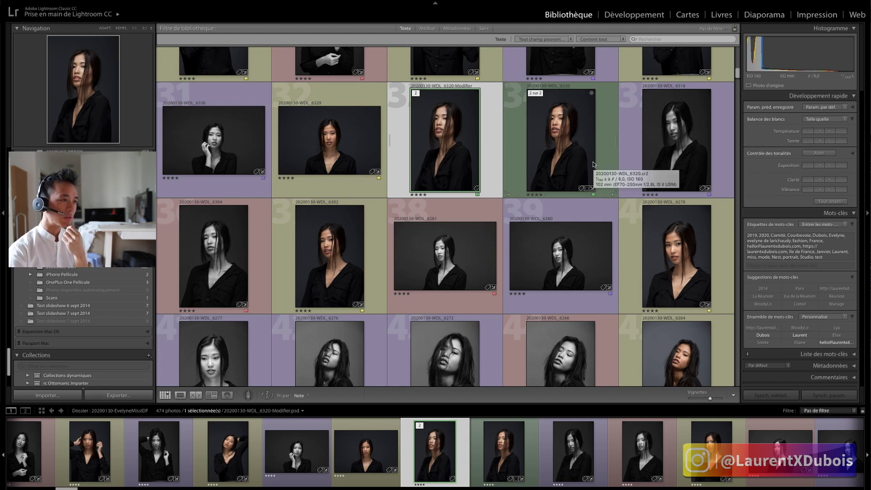
pyautogui.scroll(-2, 573, 160)
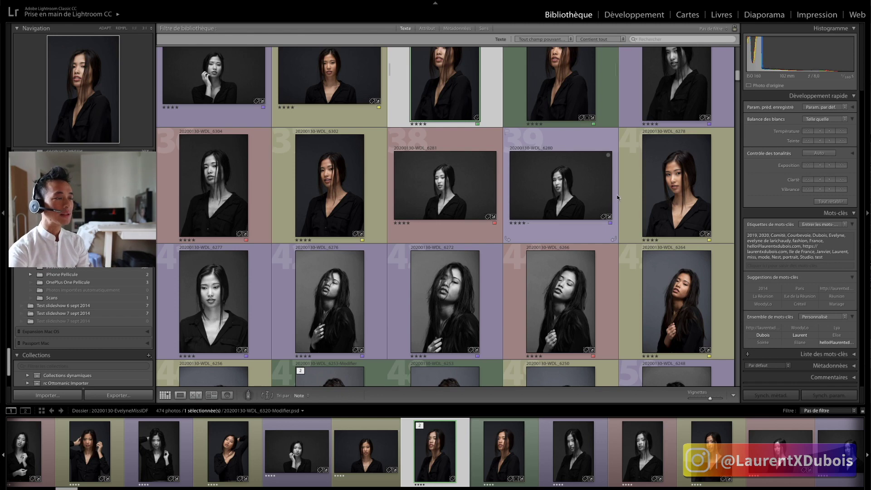
pyautogui.scroll(2, 564, 186)
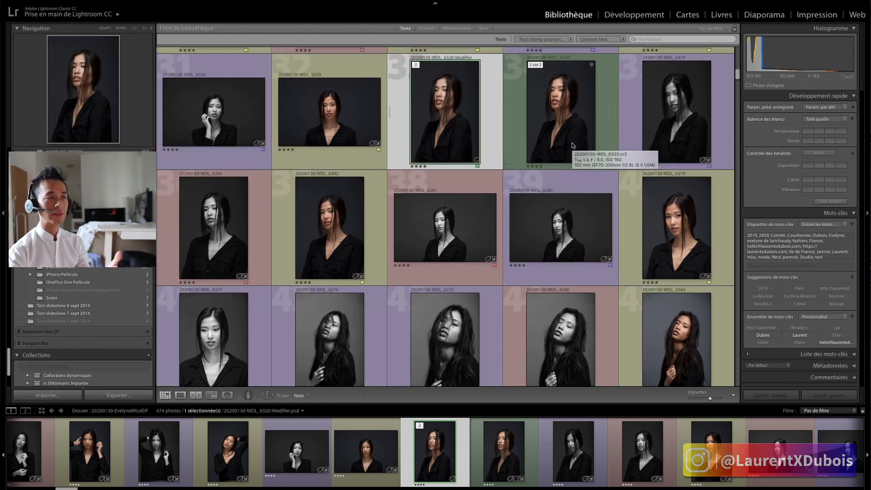
# - Look through the color-labelled four-star photos that follow 20200130-WDL_6320 in the rating-sorted grid
pyautogui.scroll(-5, 576, 146)
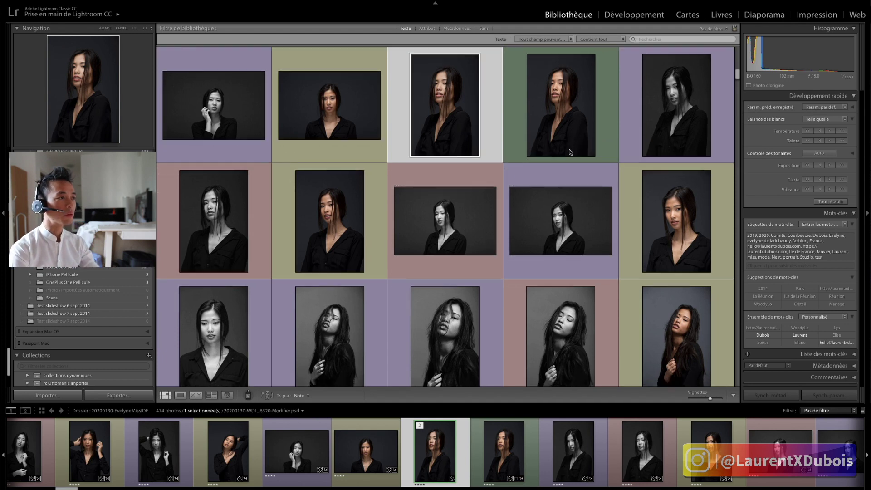
pyautogui.scroll(-2, 570, 152)
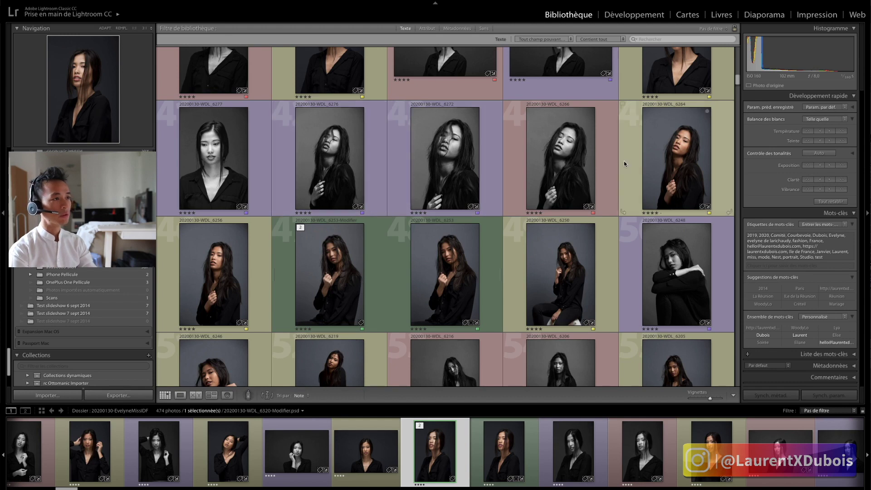
pyautogui.scroll(-1, 625, 162)
pyautogui.scroll(-1, 480, 208)
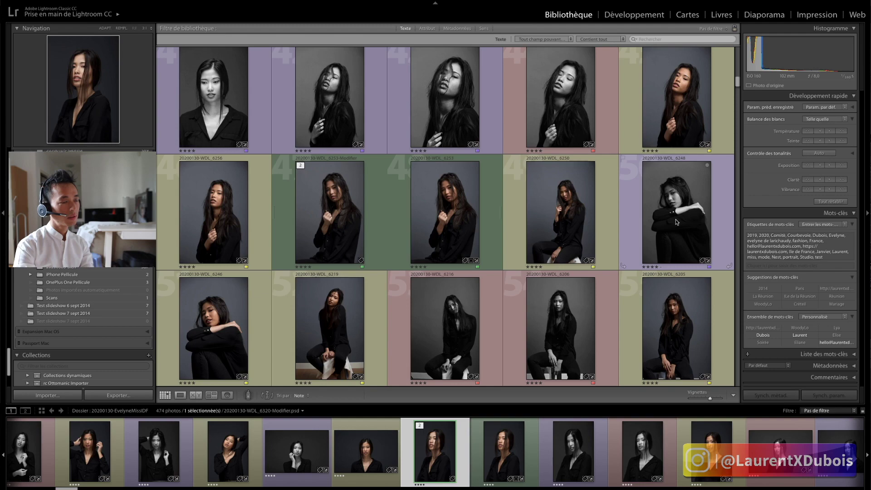
pyautogui.scroll(-5, 676, 222)
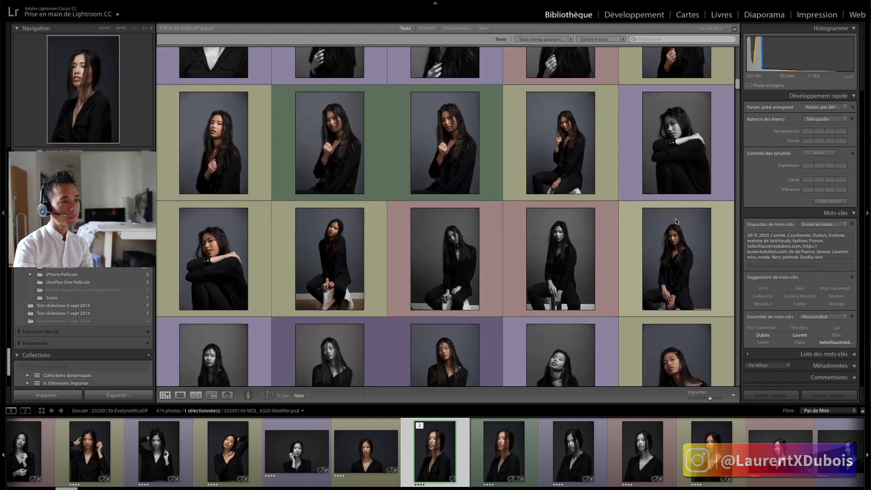
pyautogui.scroll(-3, 676, 217)
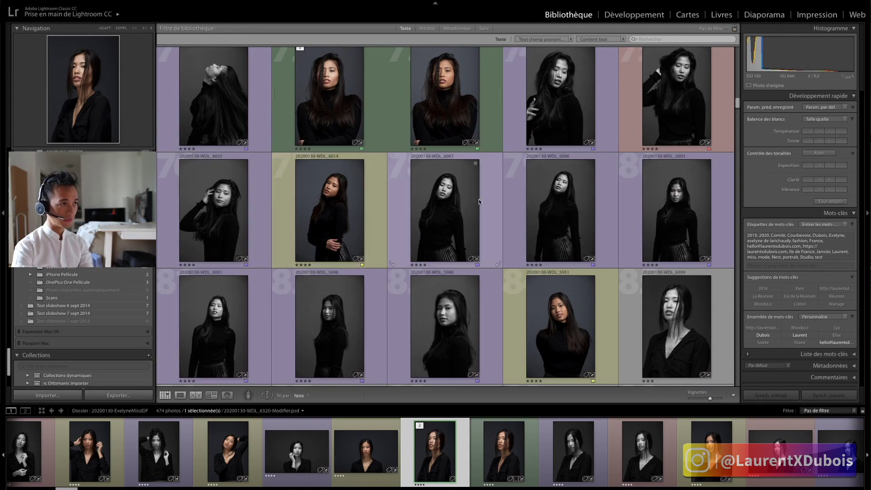
# - Cycle the grid cell display style and examine the unlabelled three-star photos, ending with file names and ratings shown
pyautogui.press('j')
pyautogui.press('j')
pyautogui.scroll(-10, 478, 198)
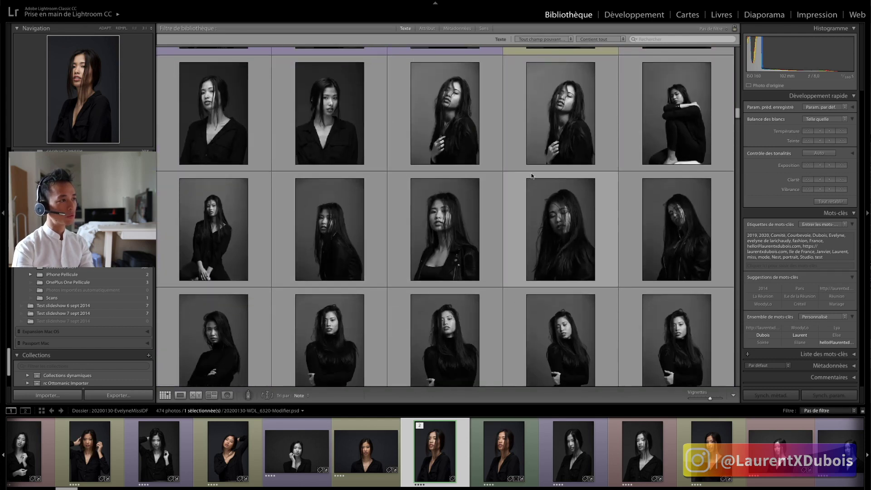
pyautogui.press('j')
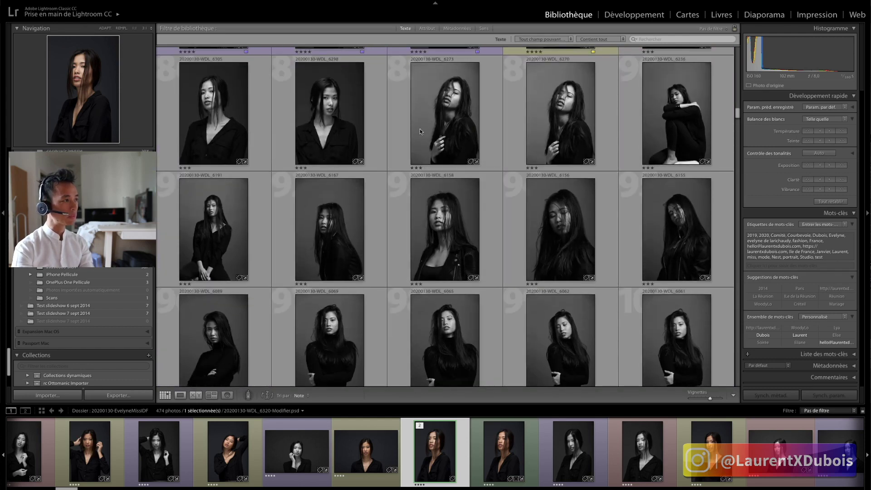
# - Check 20200130-WDL_6320-Modifier in the Develop module, then return to the Library grid and open 20200130-WDL_6280 in Loupe view
pyautogui.click(627, 17)
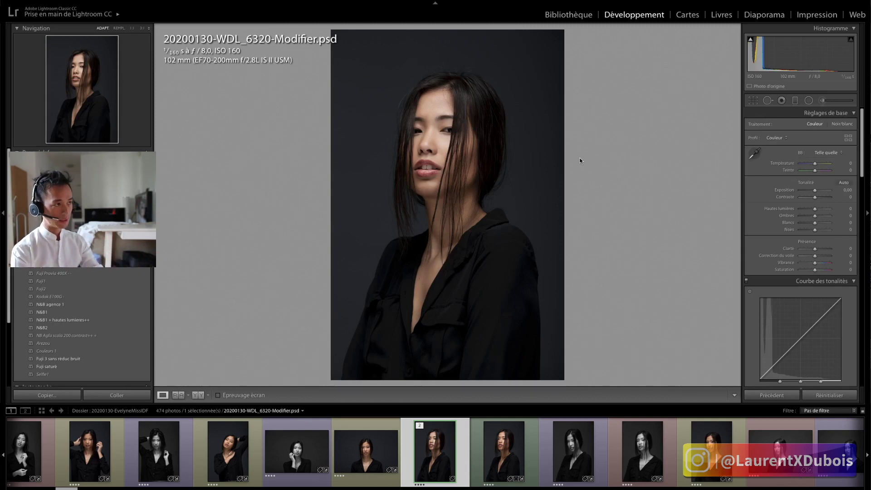
pyautogui.press('g')
pyautogui.click(554, 231)
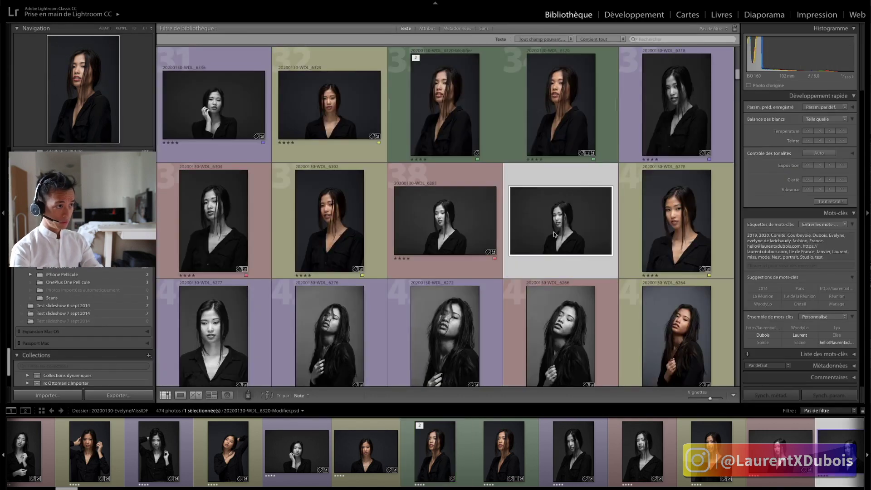
pyautogui.doubleClick(581, 220)
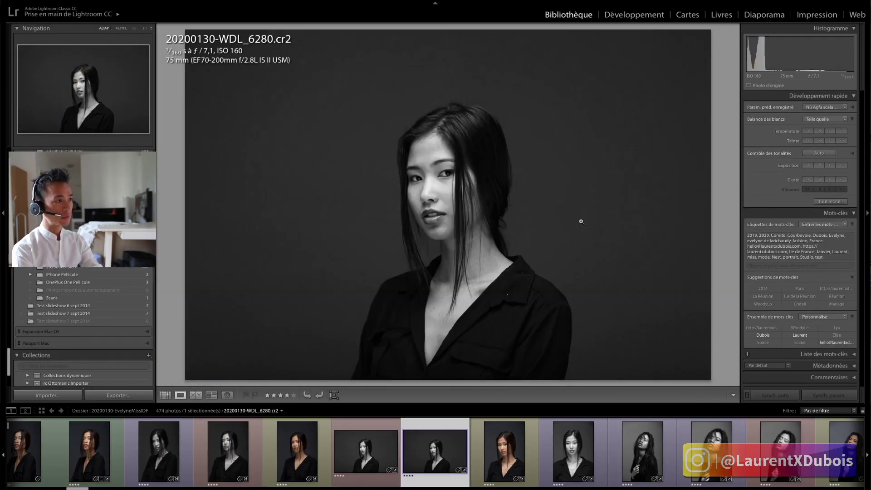
# - Review the photos after 20200130-WDL_6280 one by one and compare the green-labelled 20200130-WDL_6253 with its Modifier.psd version
pyautogui.press('Right')
pyautogui.press('Right')
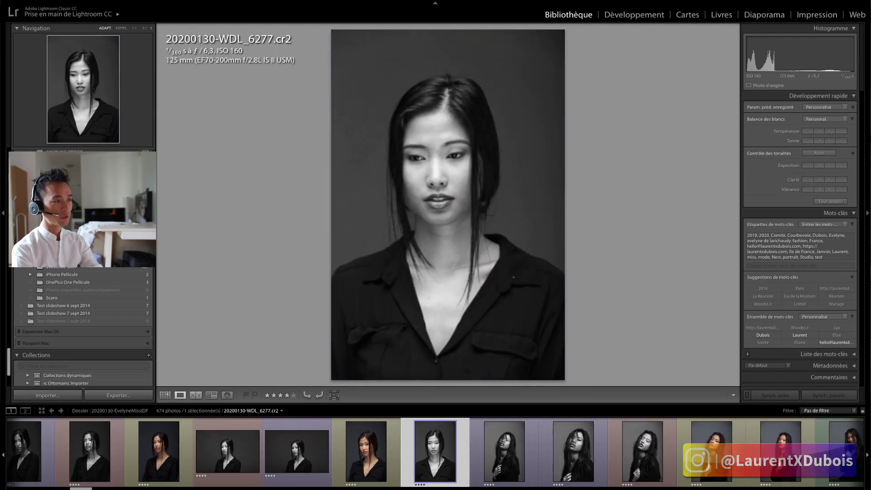
pyautogui.press('Right')
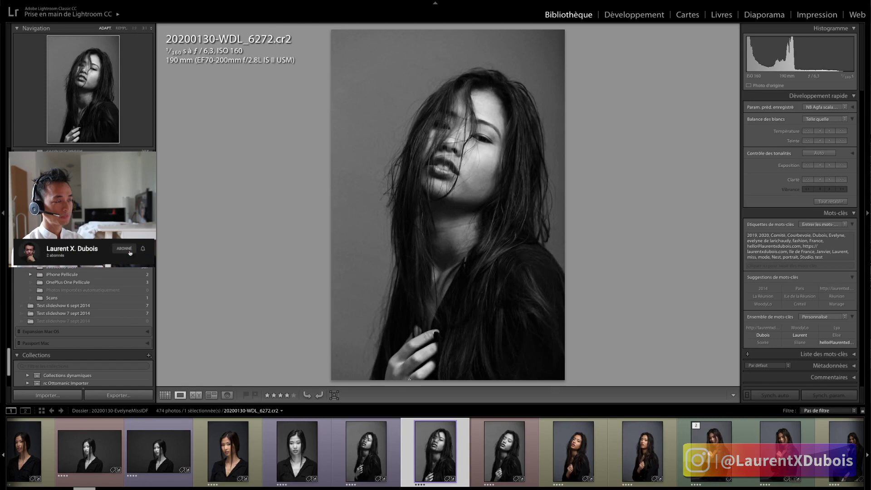
pyautogui.press('Right')
pyautogui.press('Right')
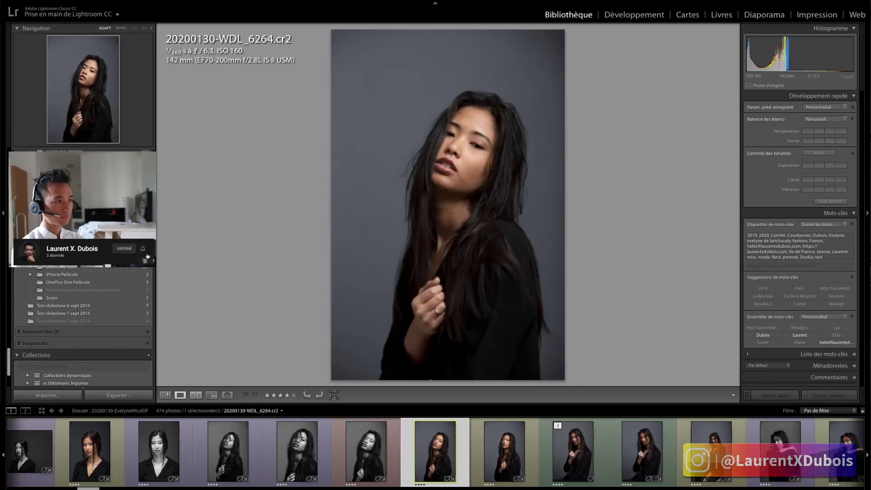
pyautogui.press('Right')
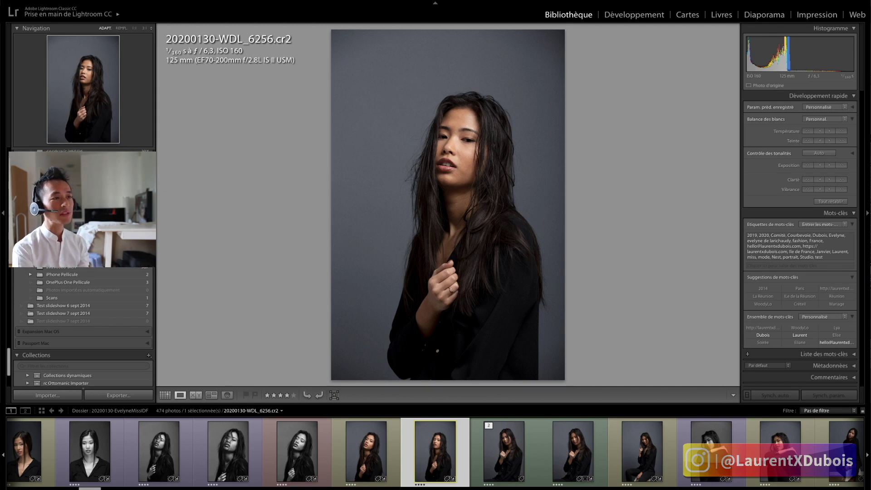
pyautogui.press('Right')
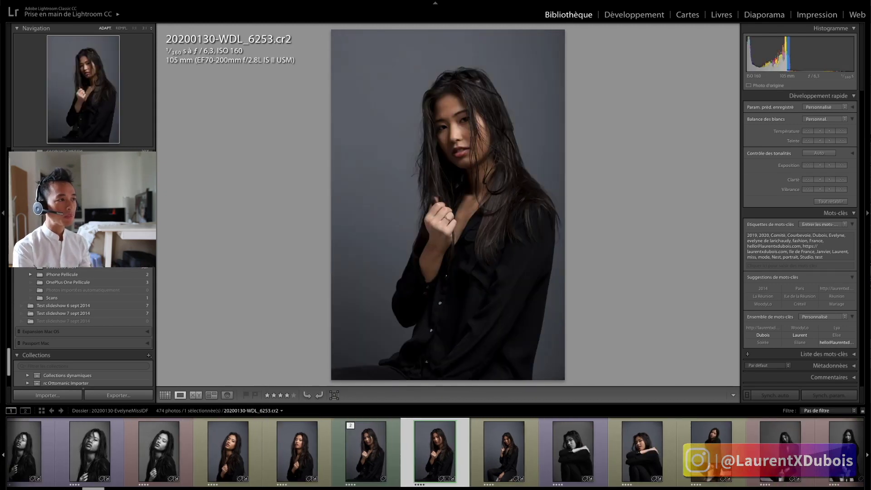
pyautogui.press('Right')
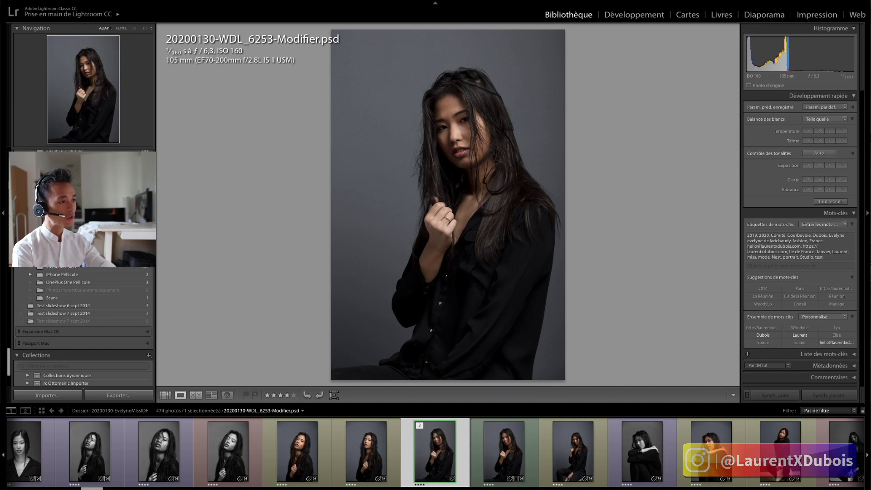
# - Continue through the full-size four-star photos from 20200130-WDL_6253 to the red-labelled 20200130-WDL_6206
pyautogui.press('Right')
pyautogui.press('Right')
pyautogui.press('Right')
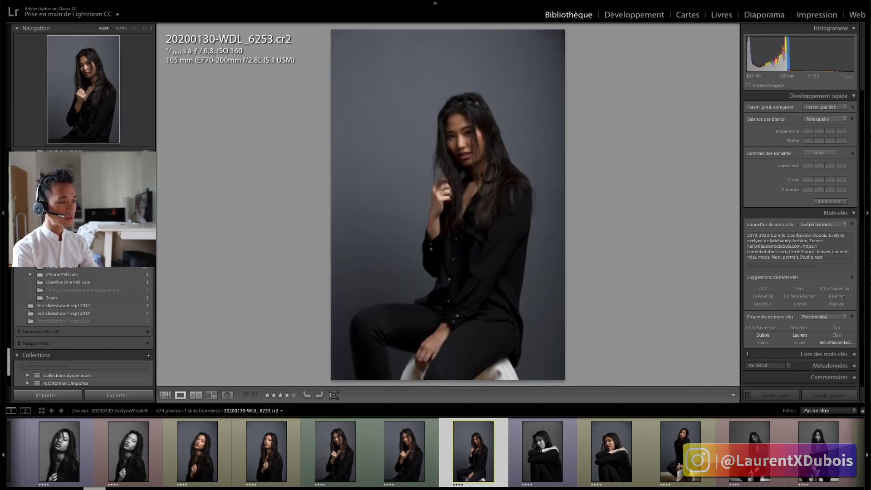
pyautogui.press('Right')
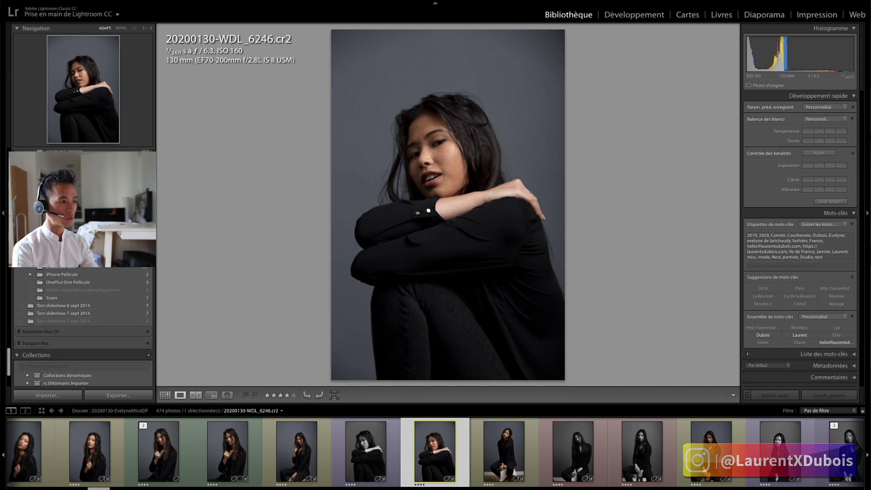
pyautogui.press('Right')
pyautogui.press('Right')
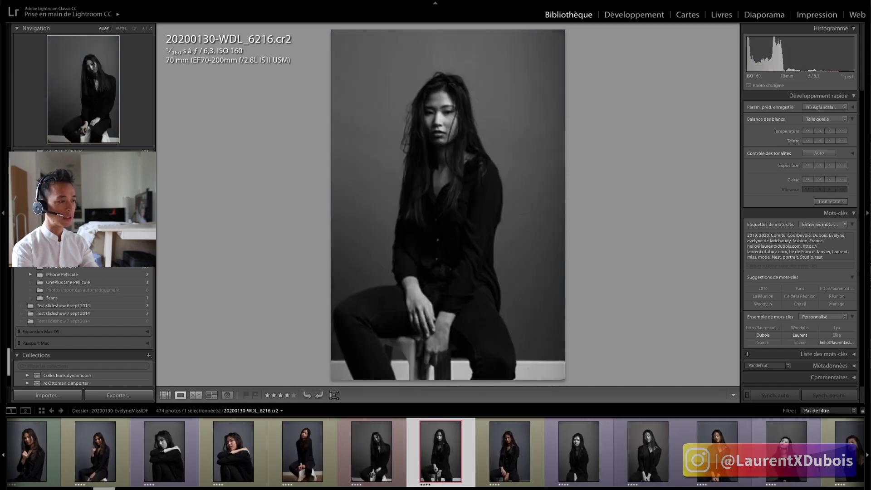
pyautogui.press('Right')
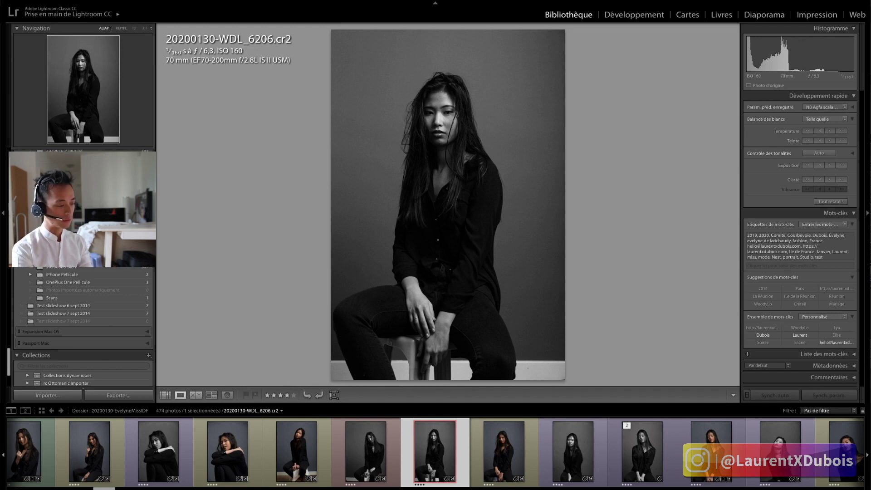
# - View the following seated portraits, including 20200130-WDL_6192-Modifier, up to the yellow-labelled 20200130-WDL_6169
pyautogui.press('Right')
pyautogui.press('Right')
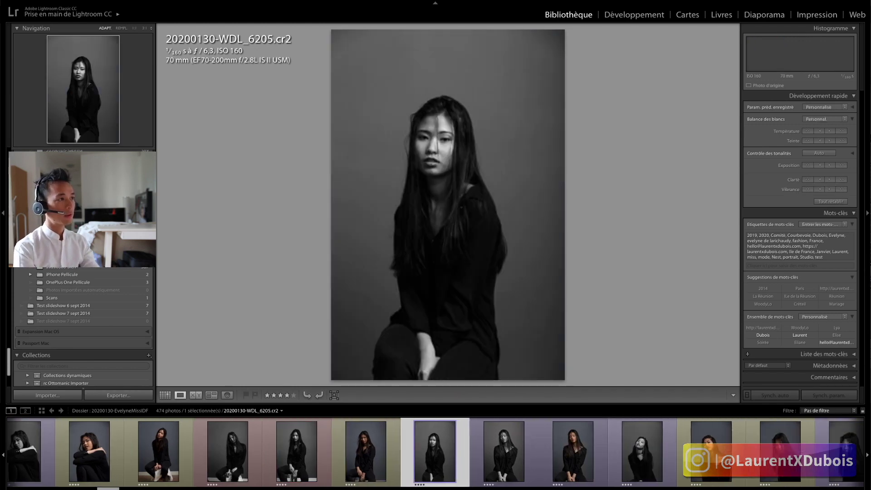
pyautogui.press('Right')
pyautogui.press('Right')
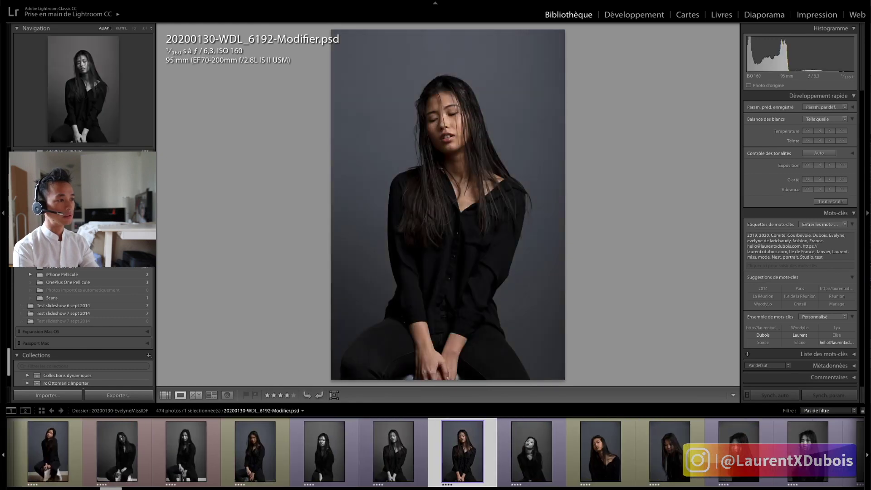
pyautogui.press('Right')
pyautogui.press('Right')
pyautogui.press('Right')
pyautogui.press('Right')
pyautogui.press('Right')
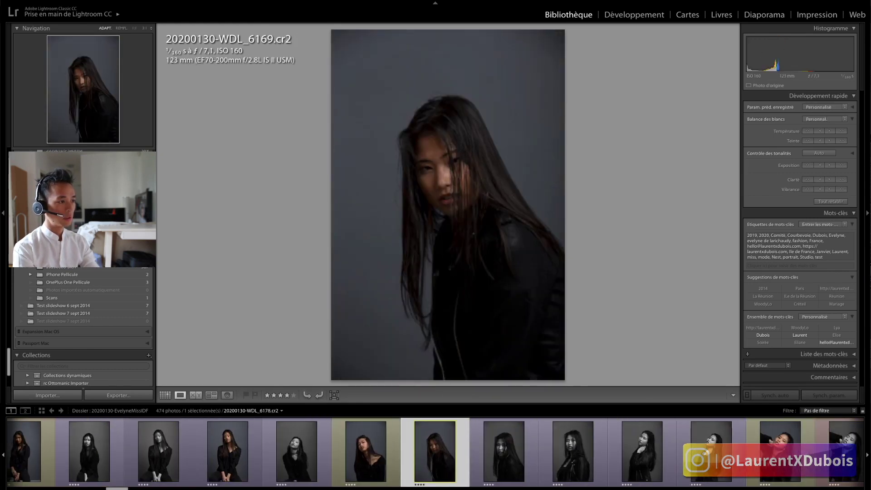
# - Review the leather-jacket portraits and the first turtleneck portraits up to the red-labelled 20200130-WDL_6085
pyautogui.press('Right')
pyautogui.press('Right')
pyautogui.press('Right')
pyautogui.press('Right')
pyautogui.press('Right')
pyautogui.press('Right')
pyautogui.press('Right')
pyautogui.press('Right')
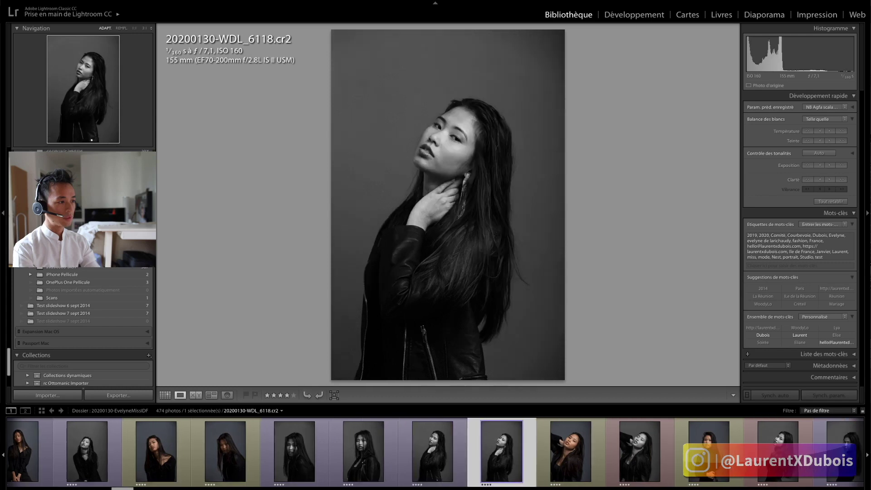
pyautogui.press('Right')
pyautogui.press('Right')
pyautogui.press('Right')
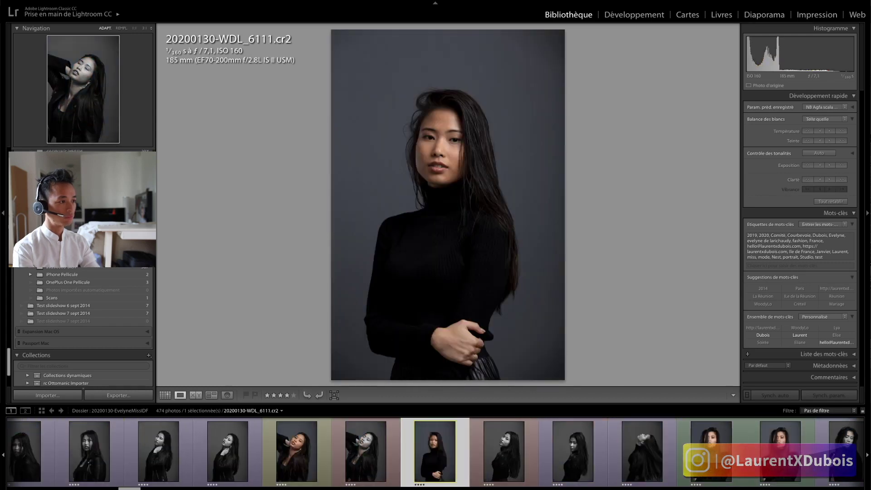
pyautogui.press('Right')
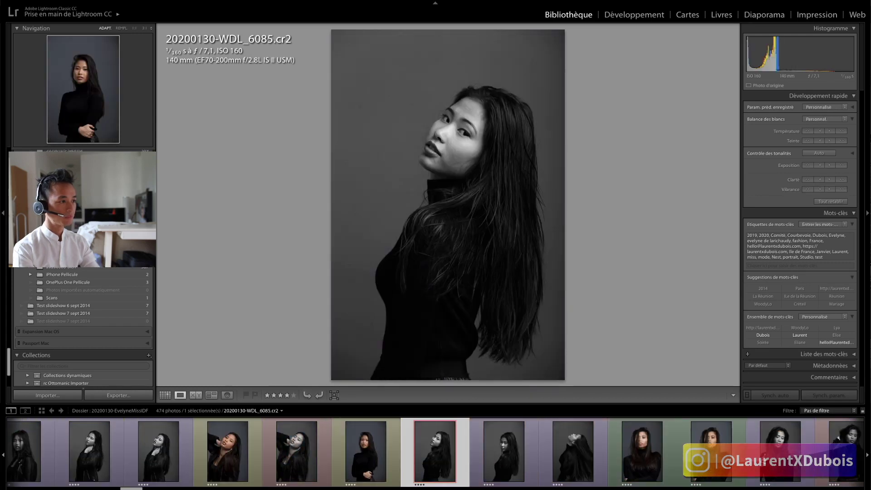
# - Examine the remaining turtleneck portraits one by one, from 20200130-WDL_6076 to 20200130-WDL_6006
pyautogui.press('Right')
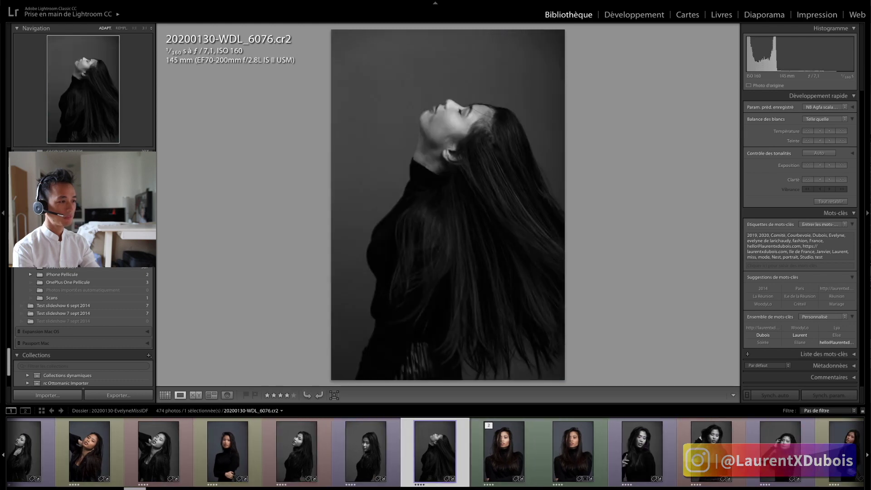
pyautogui.press('Right')
pyautogui.press('Right')
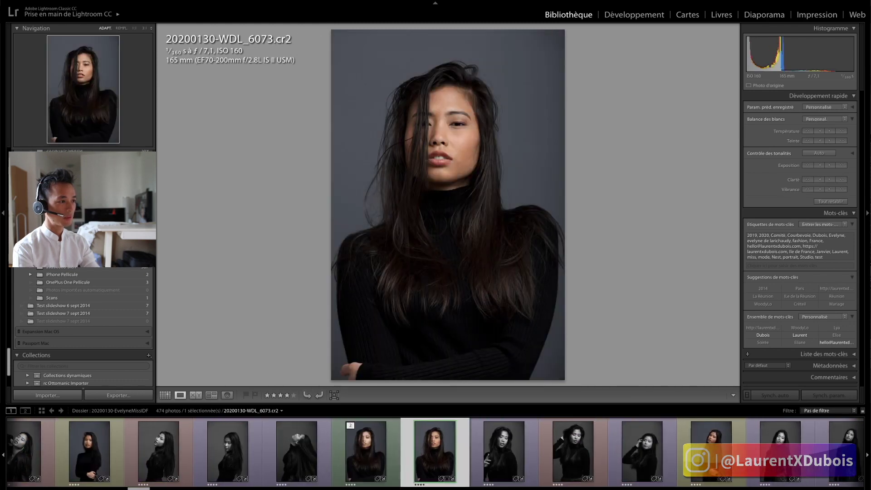
pyautogui.press('Right')
pyautogui.press('Right')
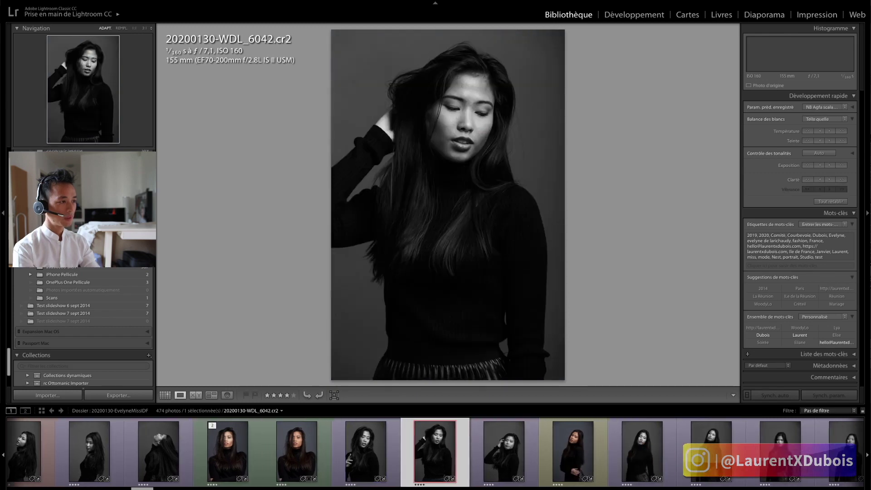
pyautogui.press('Right')
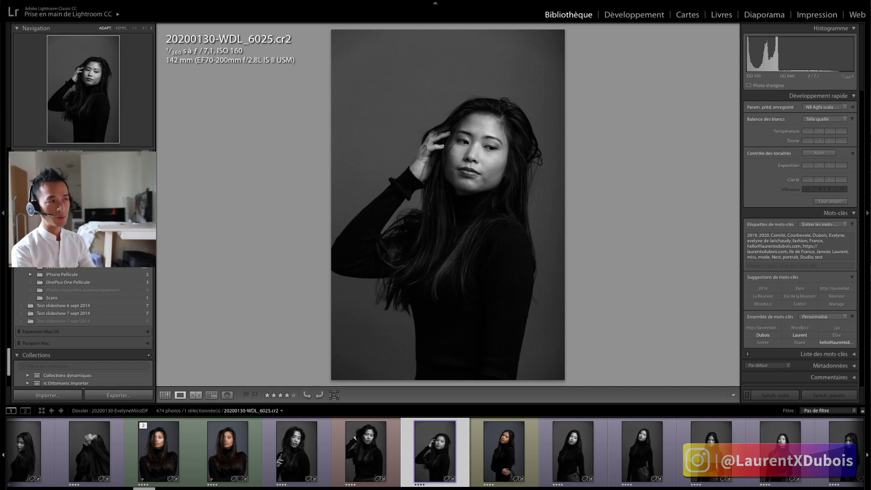
pyautogui.press('Right')
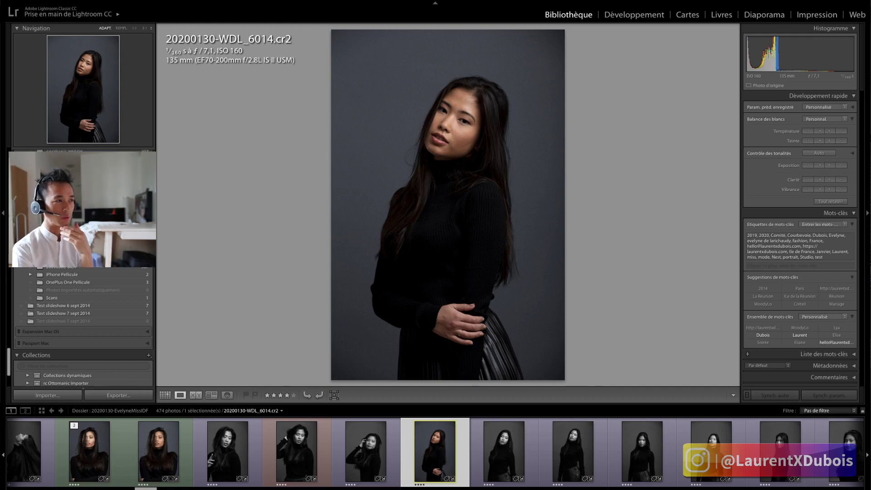
pyautogui.press('Right')
pyautogui.press('Right')
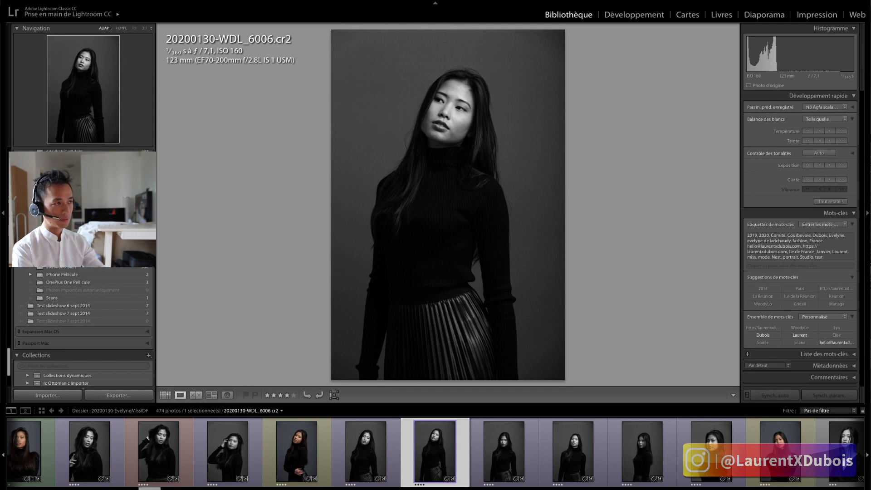
# - Return to the Library grid and move the selection past 20200130-WDL_6003 down to the unlabelled photos
pyautogui.press('g')
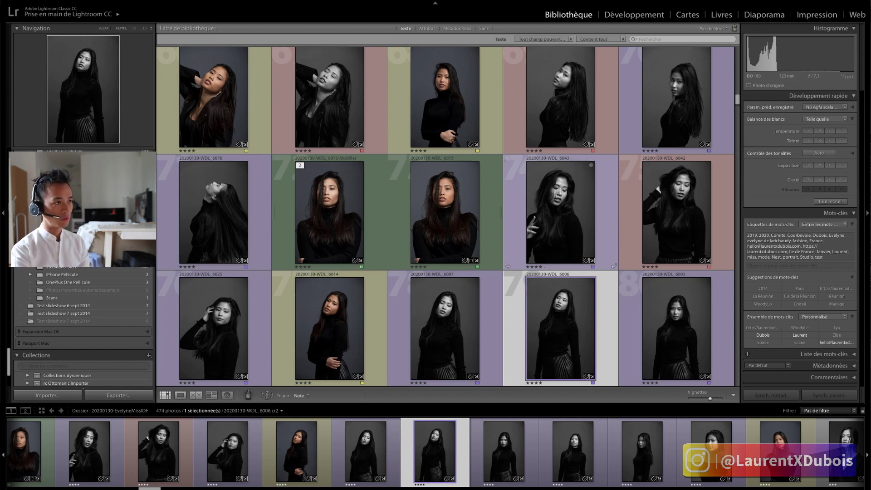
pyautogui.press('Right')
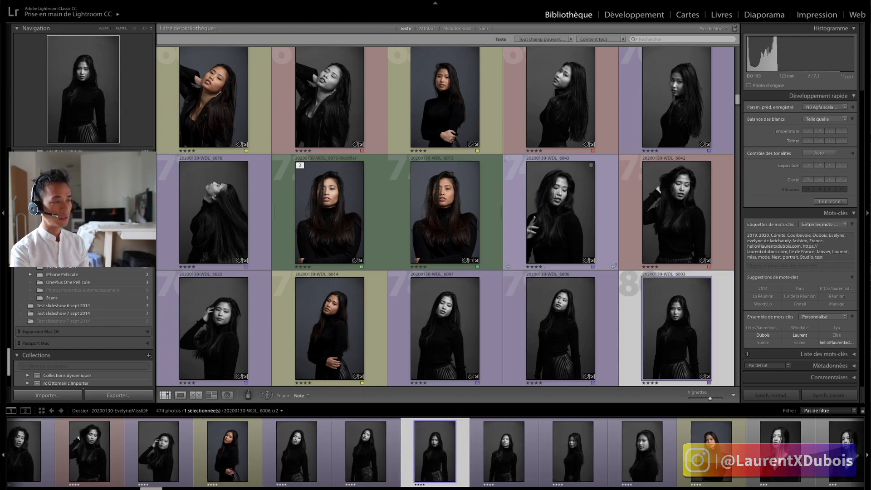
pyautogui.press('Down')
pyautogui.press('Down')
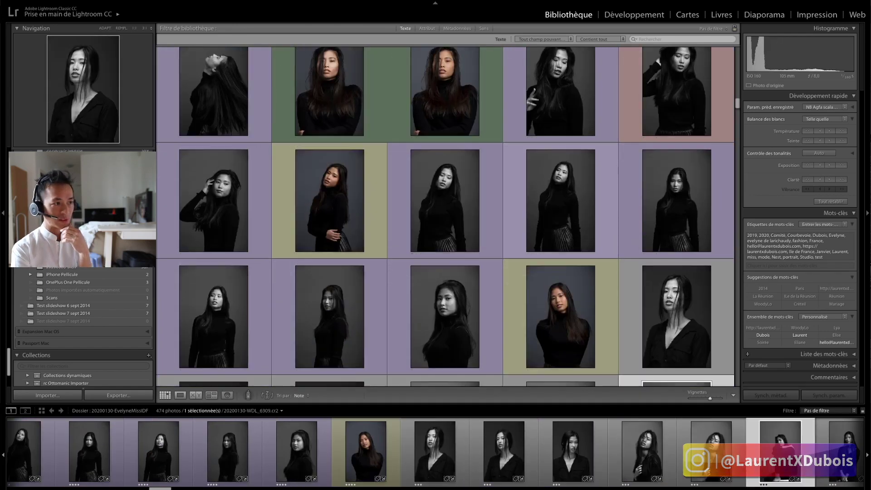
# - Browse the unlabelled photos in the grid down to the raised-arm portraits around 20200130-WDL_6375
pyautogui.press('Down')
pyautogui.press('Left')
pyautogui.press('Up')
pyautogui.press('Up')
pyautogui.press('Up')
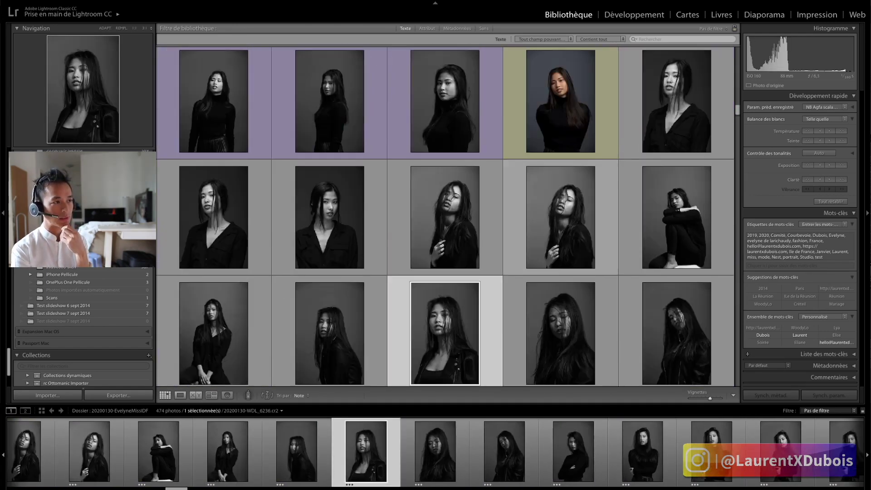
pyautogui.scroll(-3, 459, 262)
pyautogui.scroll(-5, 460, 265)
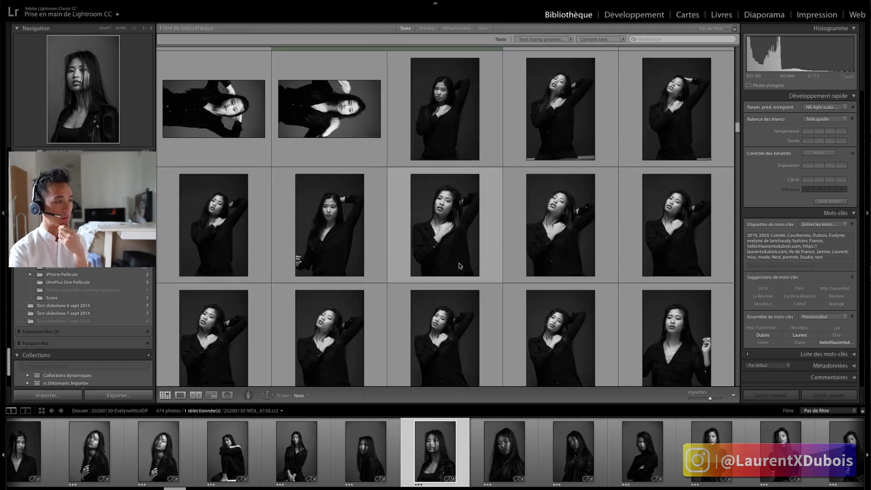
pyautogui.scroll(-3, 458, 265)
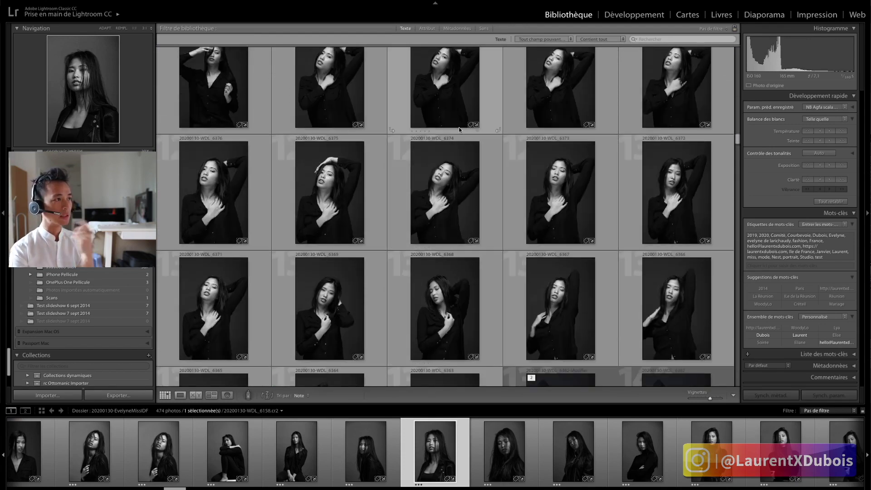
pyautogui.scroll(1, 458, 127)
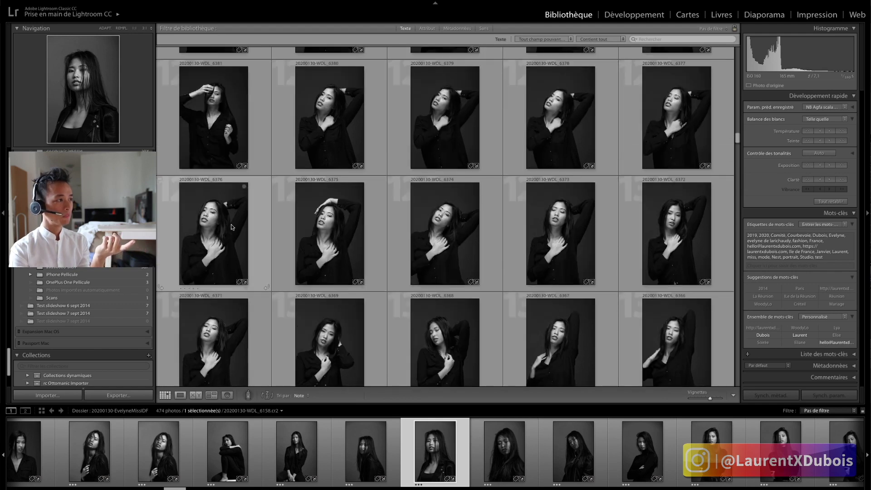
# - View the raised-arm portraits one by one in Loupe view from 20200130-WDL_6375 to 20200130-WDL_6366, and return to the grid
pyautogui.doubleClick(344, 219)
pyautogui.press('Left')
pyautogui.press('Left')
pyautogui.press('Left')
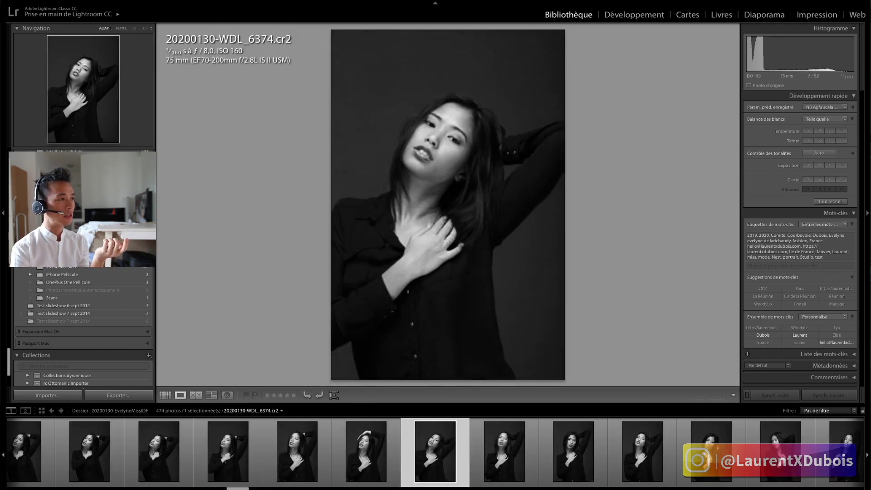
pyautogui.press('Left')
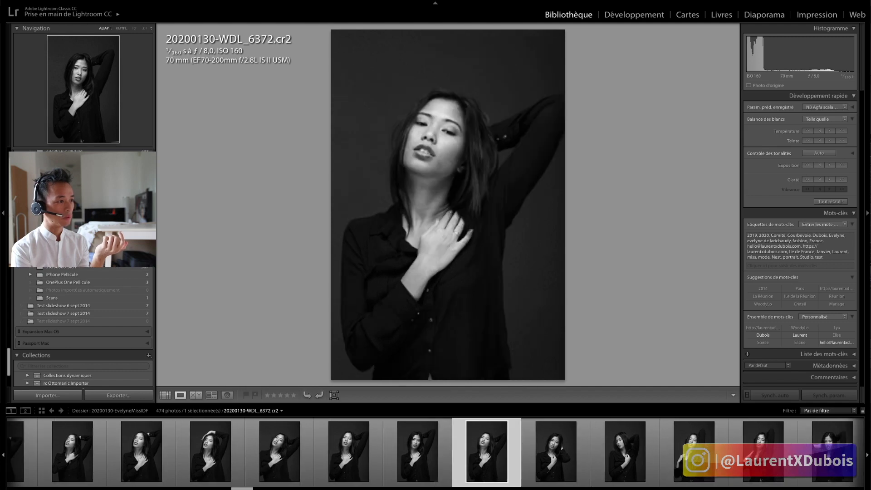
pyautogui.press('Left')
pyautogui.press('Left')
pyautogui.press('Left')
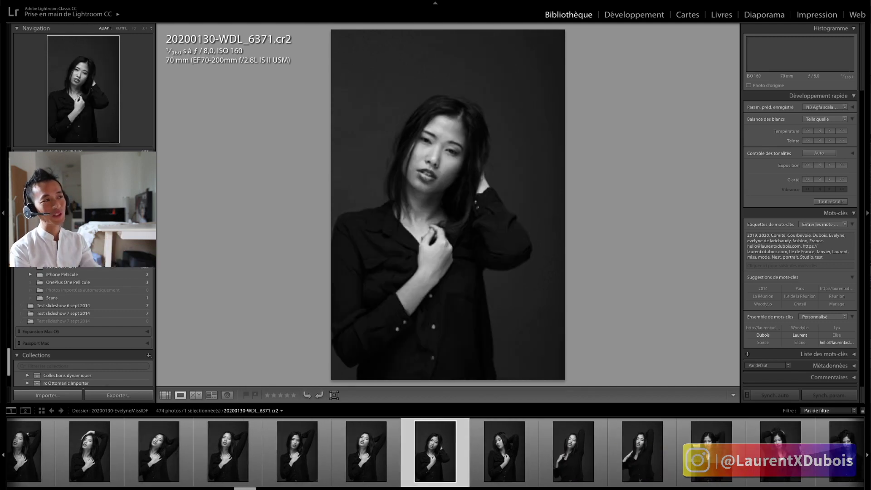
pyautogui.press('Left')
pyautogui.press('Left')
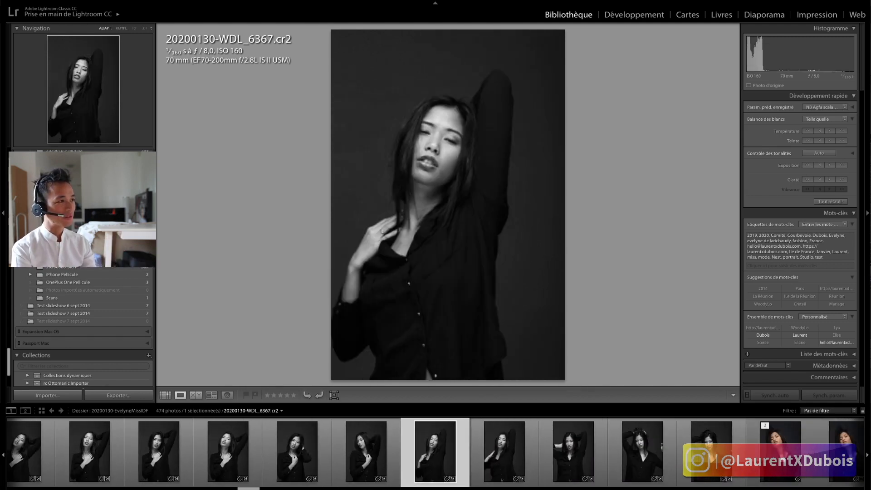
pyautogui.press('g')
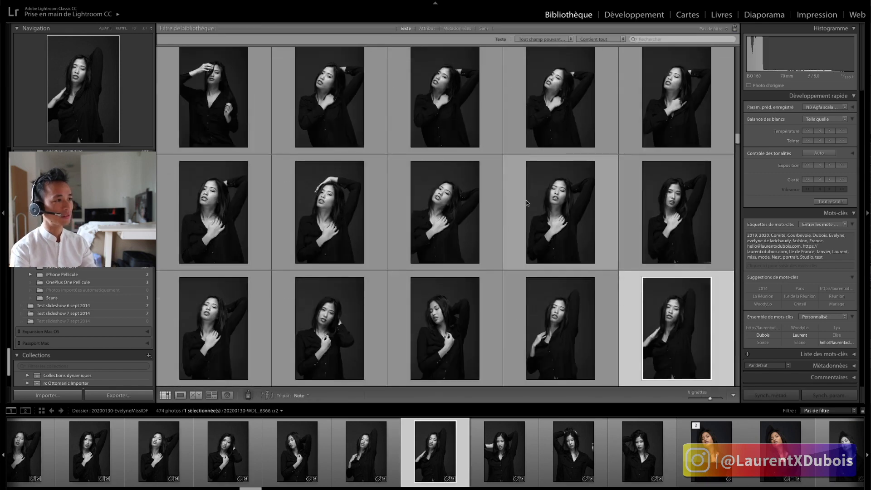
# - Open 20200130-WDL_6347 from further down the grid, view the following portraits up to 20200130-WDL_6341, and return to the grid
pyautogui.scroll(-5, 527, 202)
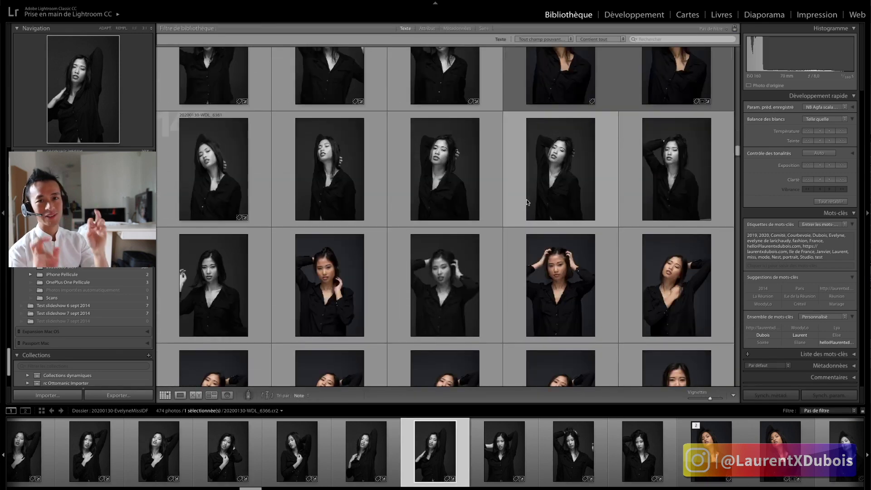
pyautogui.scroll(-4, 527, 202)
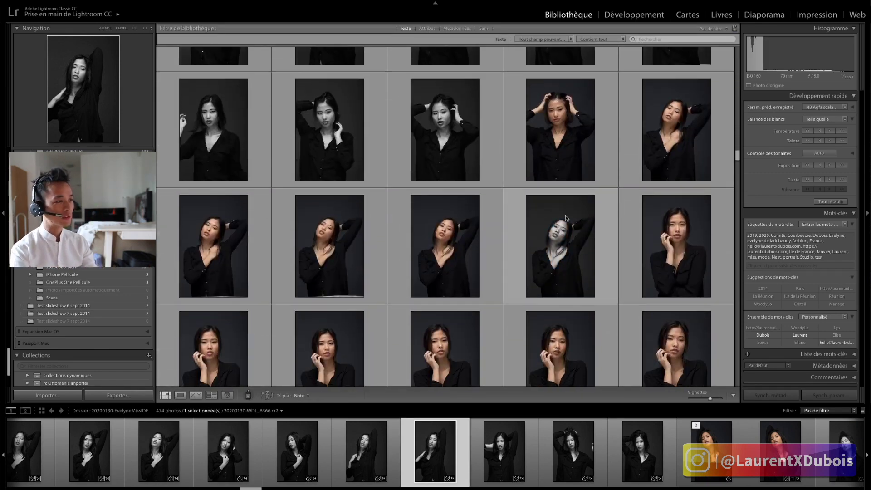
pyautogui.doubleClick(456, 229)
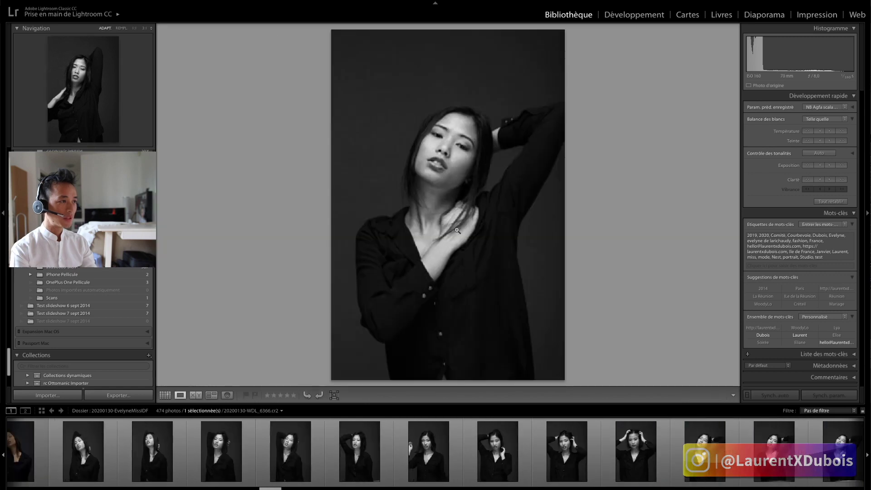
pyautogui.press('Left')
pyautogui.press('Left')
pyautogui.press('Left')
pyautogui.press('Left')
pyautogui.press('Left')
pyautogui.press('Left')
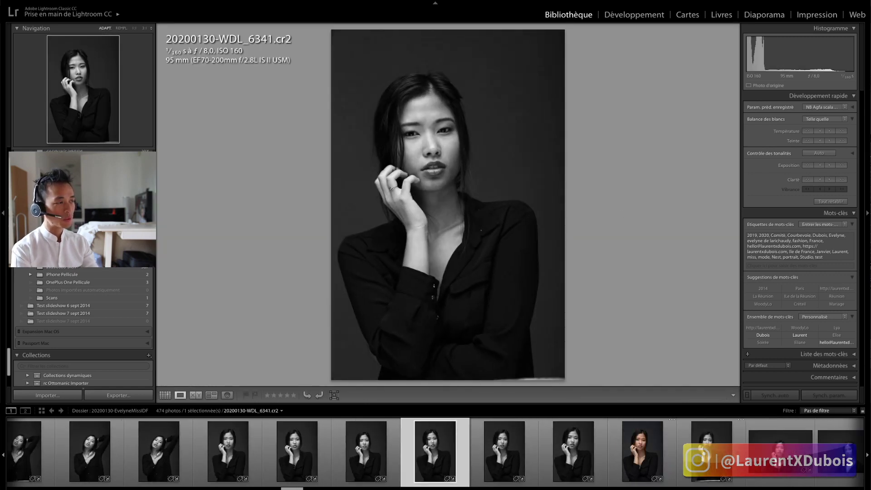
pyautogui.press('g')
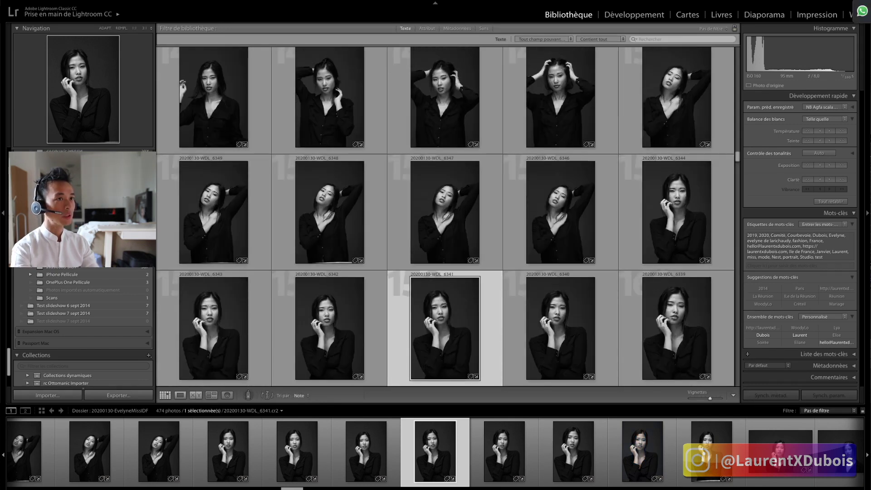
# - Browse from the raised-arm shots to the landscape-format portraits and compare 20200130-WDL_6330 with its neighbouring photo in Loupe view
pyautogui.click(676, 209)
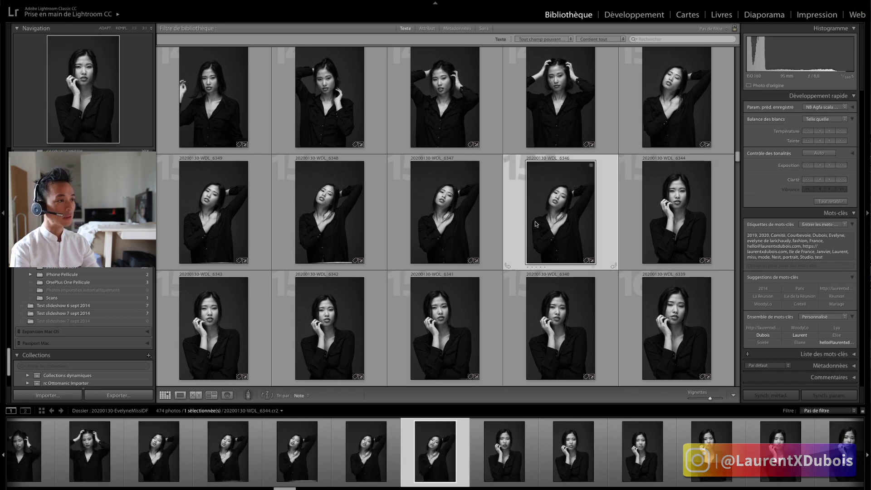
pyautogui.click(444, 213)
pyautogui.scroll(-3, 549, 225)
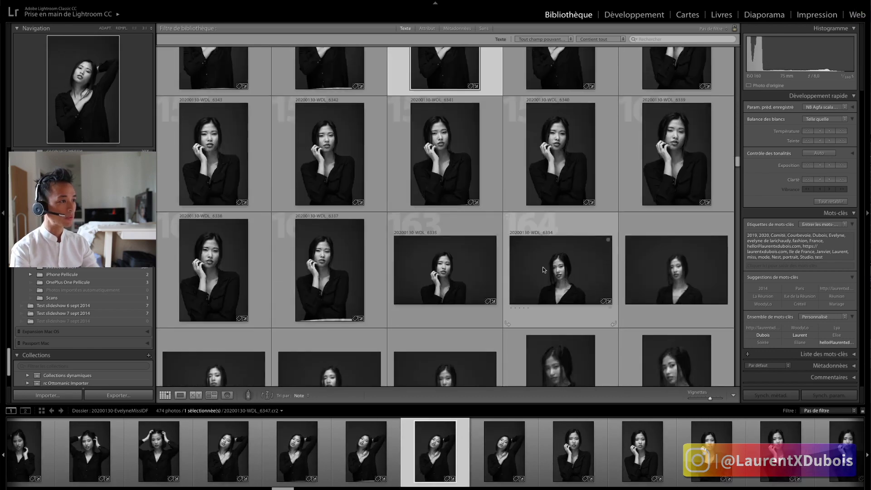
pyautogui.scroll(-1, 546, 266)
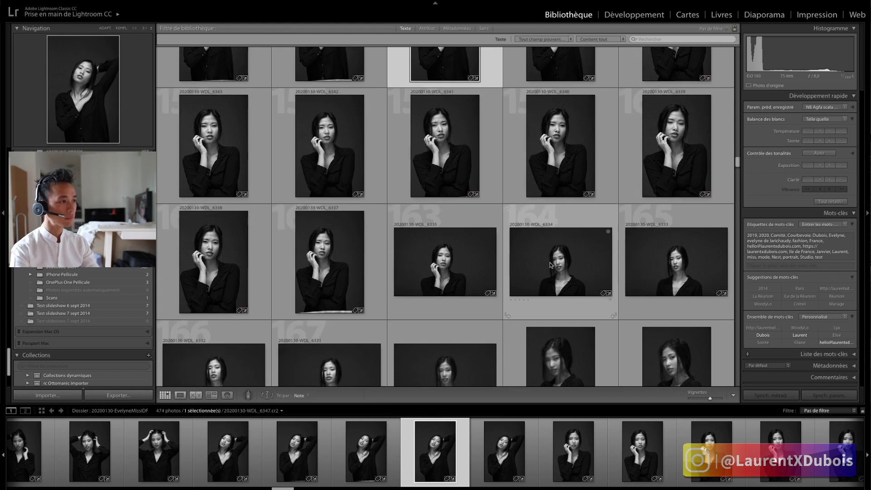
pyautogui.scroll(-3, 550, 265)
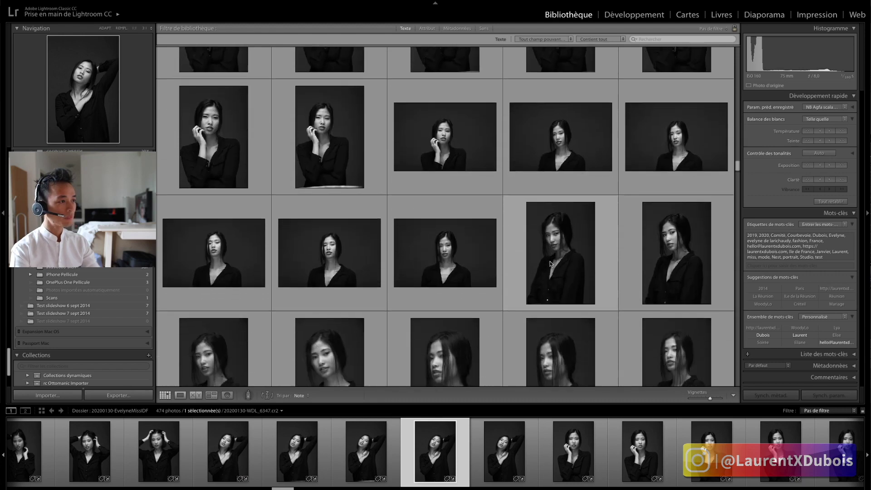
pyautogui.doubleClick(447, 254)
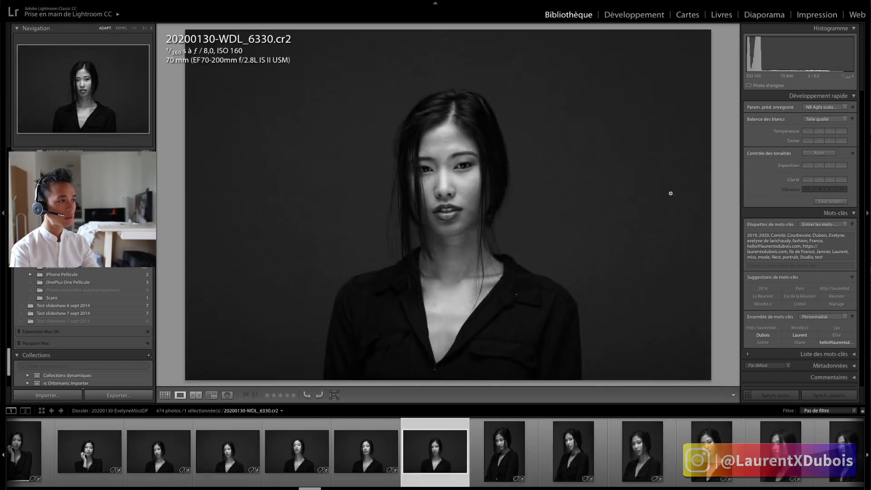
pyautogui.press('Left')
pyautogui.press('Right')
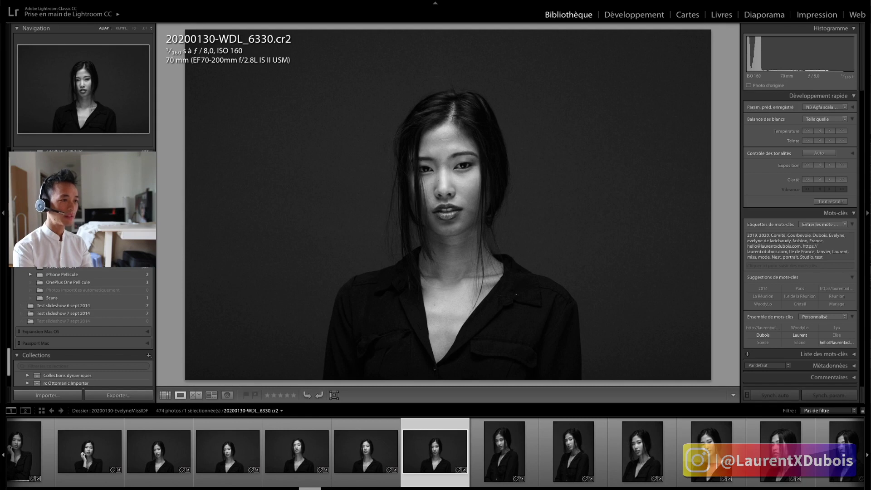
# - View the close portraits 20200130-WDL_6325, 20200130-WDL_6324 and 20200130-WDL_6317 at full size, and return to the grid
pyautogui.click(712, 435)
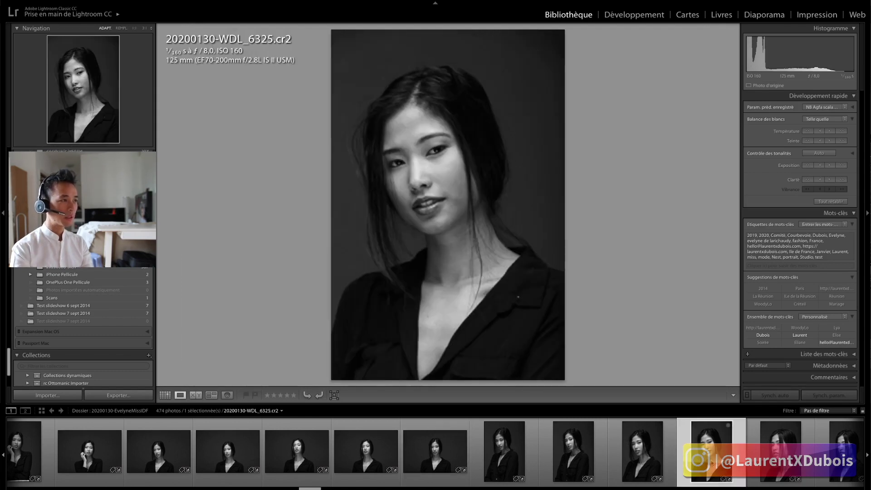
pyautogui.click(767, 461)
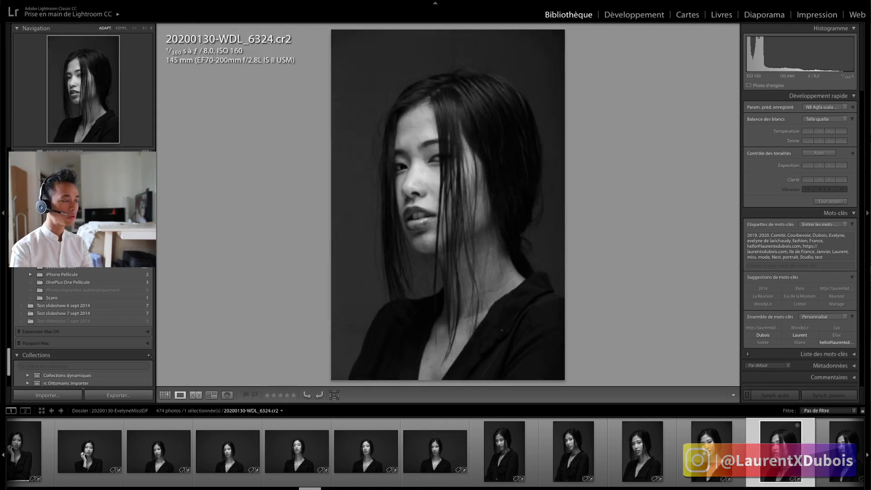
pyautogui.click(736, 461)
pyautogui.scroll(-5, 673, 458)
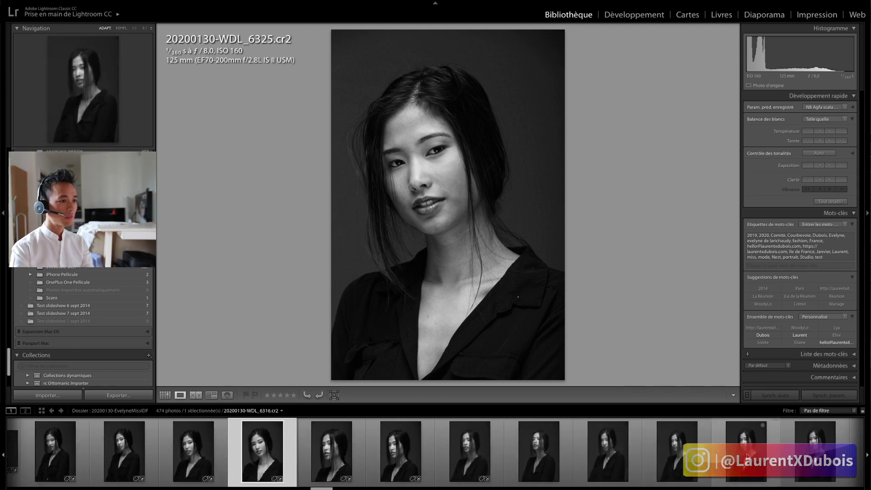
pyautogui.click(674, 457)
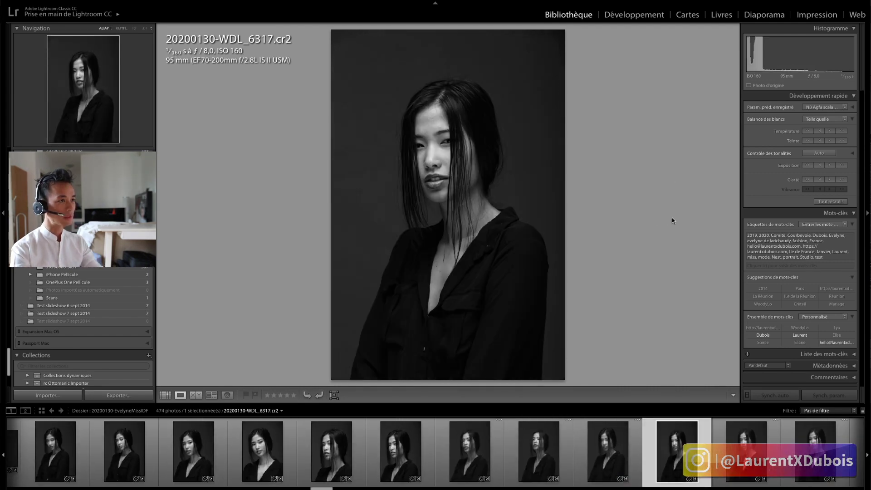
pyautogui.press('g')
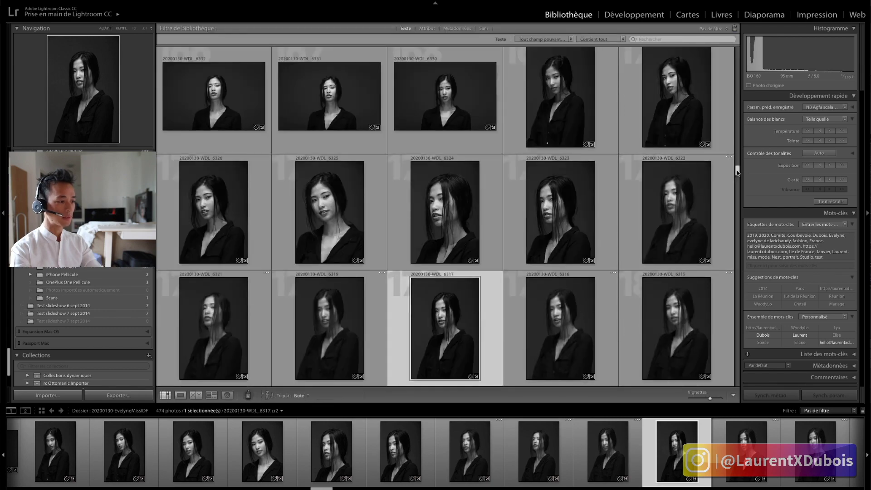
# - Go back to the beginning of the grid and show the available sort criteria, keeping the sort by Note
pyautogui.moveTo(736, 170); pyautogui.dragTo(738, 51)
pyautogui.scroll(1, 453, 264)
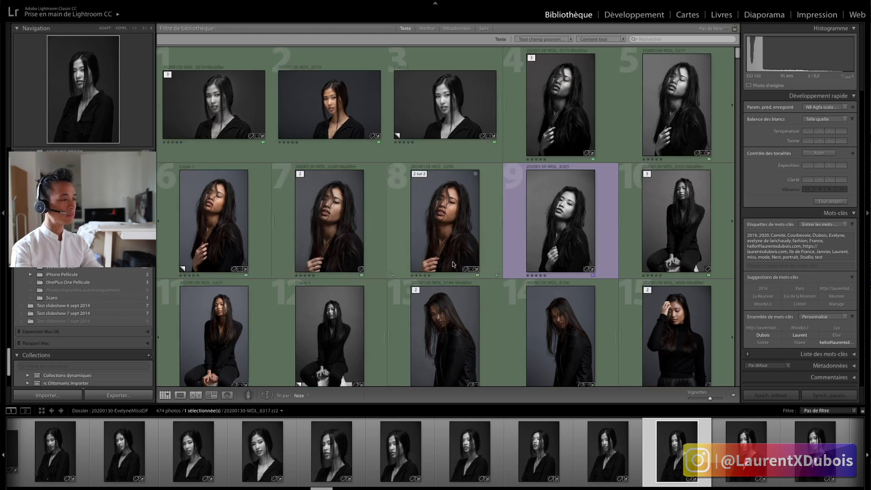
pyautogui.click(299, 396)
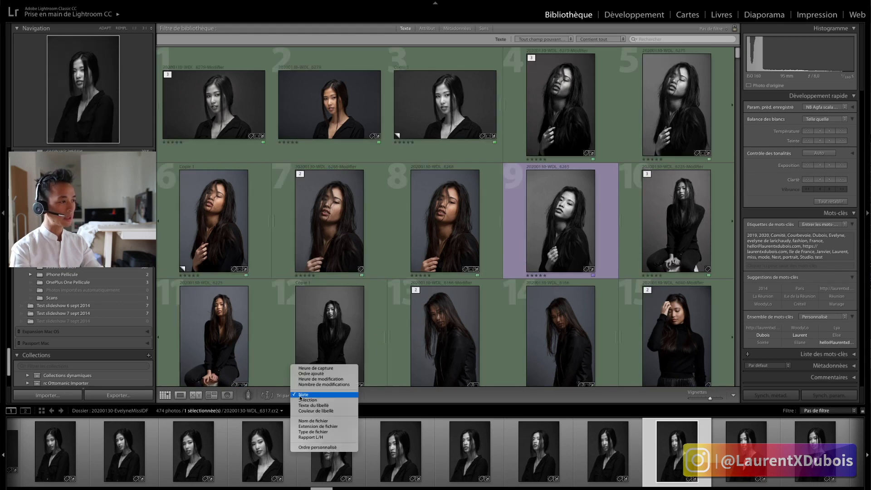
pyautogui.click(494, 396)
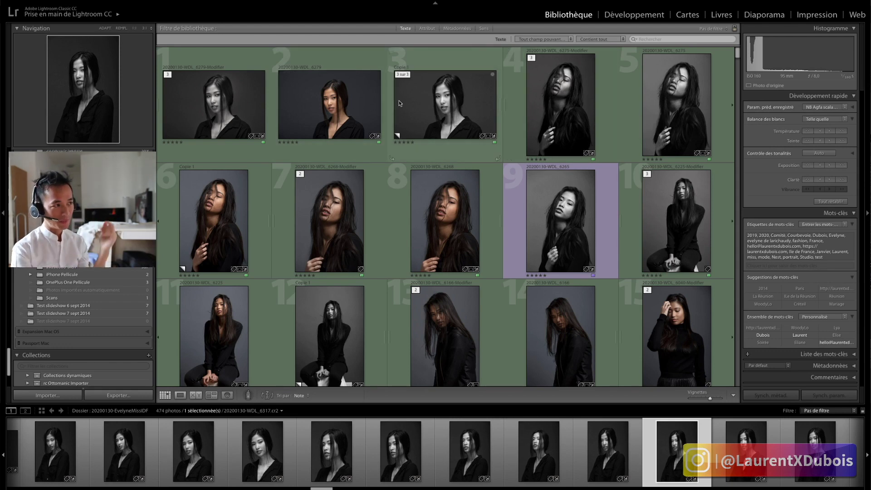
# - Open the green-labelled 20200130-WDL_6268 in Loupe view and inspect the eyes, skin and lips up close
pyautogui.doubleClick(452, 206)
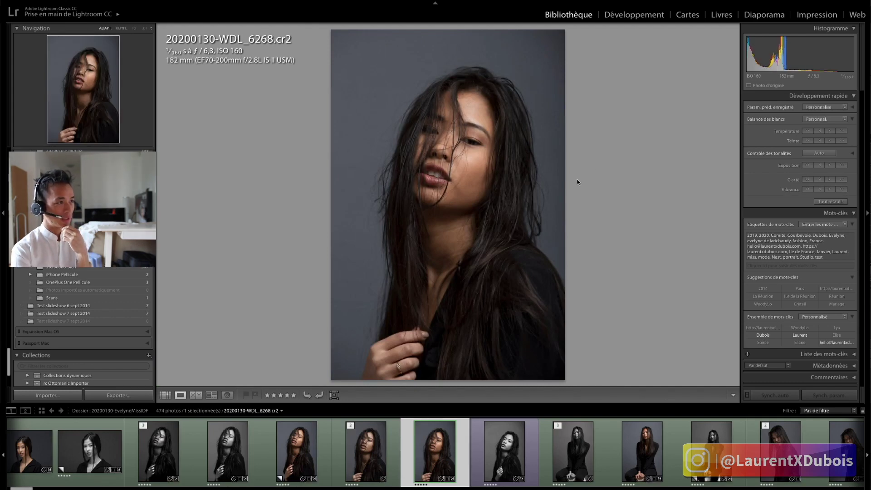
pyautogui.click(473, 124)
pyautogui.click(472, 123)
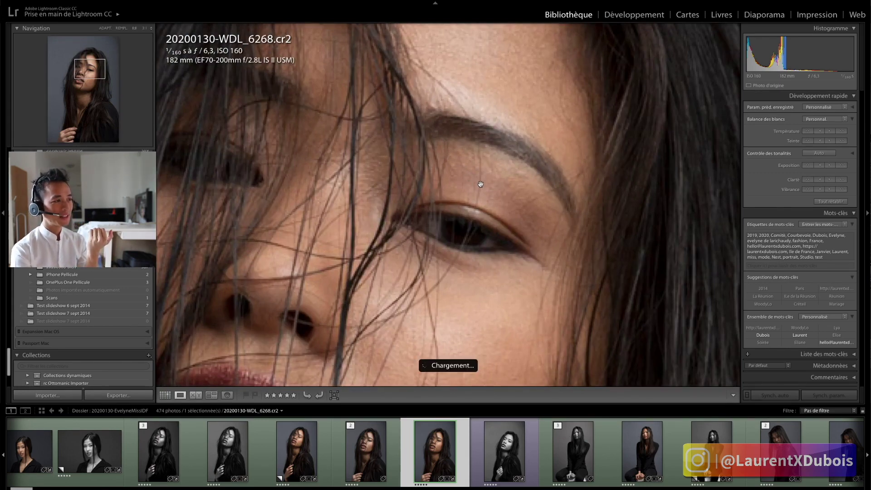
pyautogui.moveTo(477, 181)
pyautogui.mouseDown()
pyautogui.moveTo(525, 147)
pyautogui.moveTo(509, 222)
pyautogui.moveTo(549, 203)
pyautogui.moveTo(481, 195)
pyautogui.mouseUp()
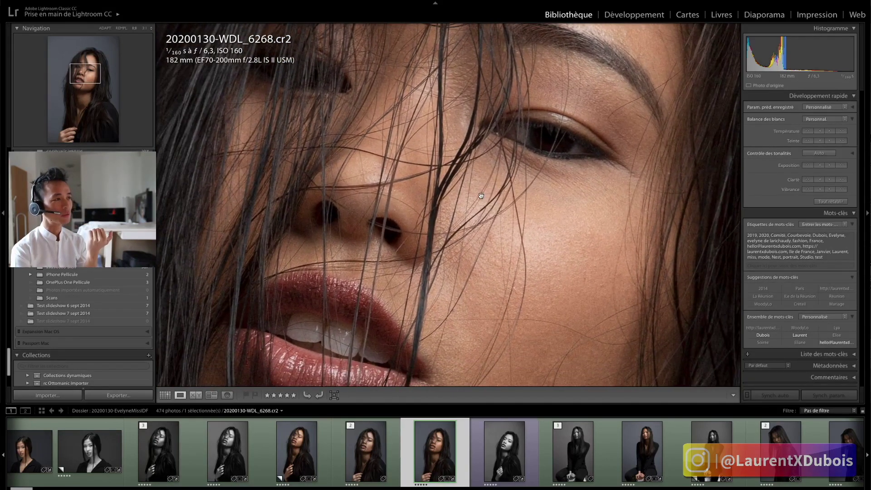
pyautogui.moveTo(575, 157); pyautogui.dragTo(587, 118)
pyautogui.moveTo(586, 170); pyautogui.dragTo(562, 132)
pyautogui.moveTo(575, 239); pyautogui.dragTo(578, 205)
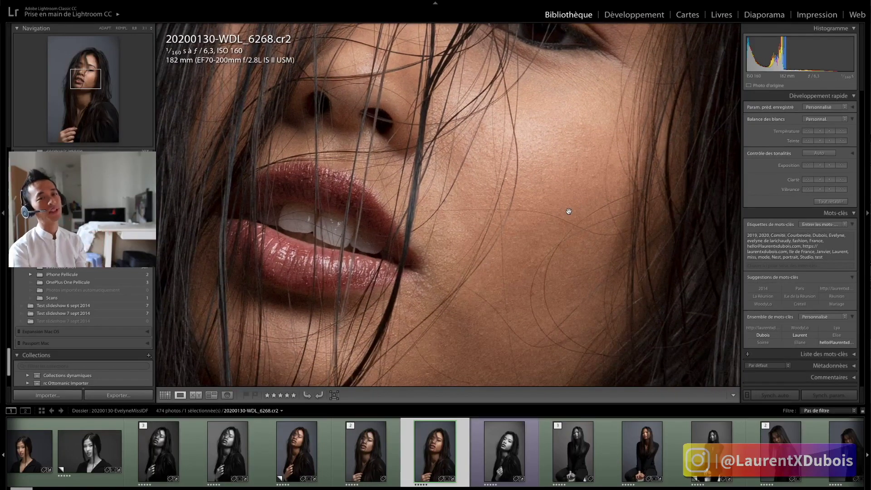
pyautogui.click(555, 190)
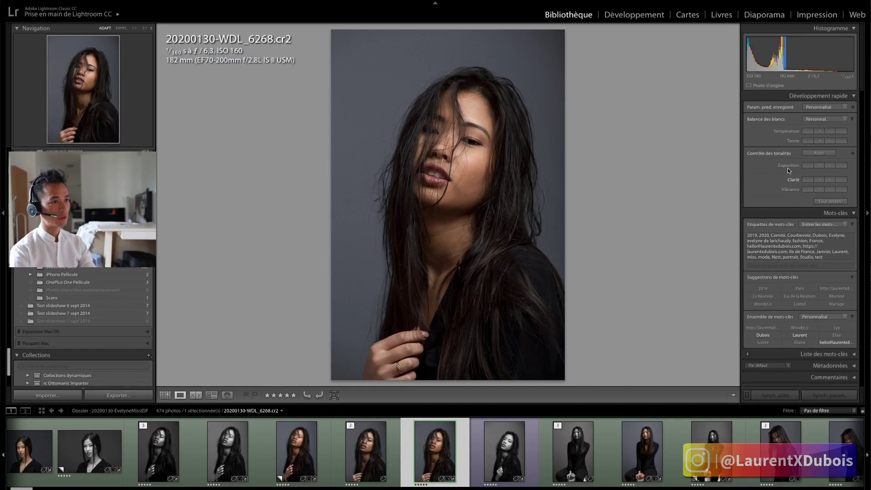
# - Open 20200130-WDL_6268 in the Développement module and compare the photo with the TSL / Couleur adjustments switched off and on
pyautogui.click(622, 14)
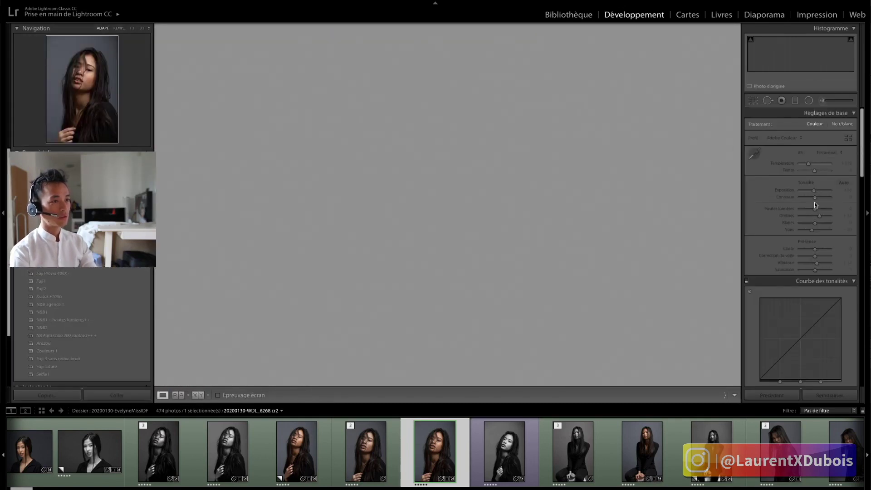
pyautogui.scroll(-3, 815, 204)
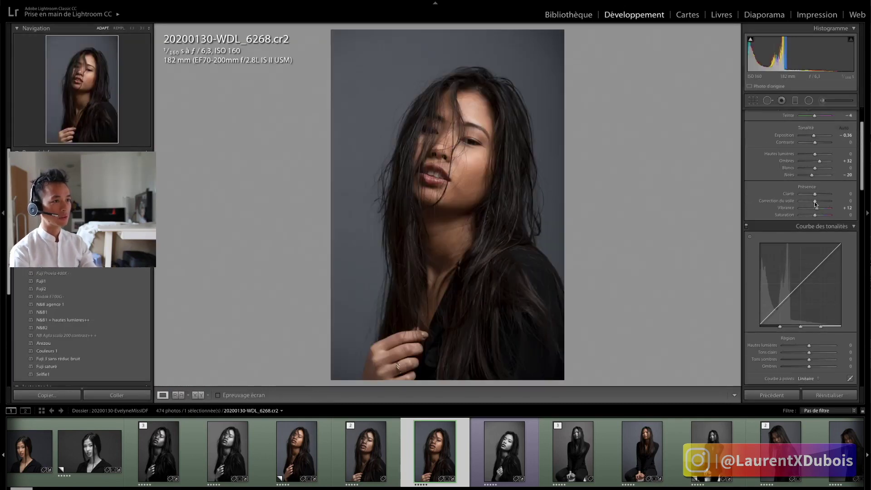
pyautogui.scroll(-5, 815, 204)
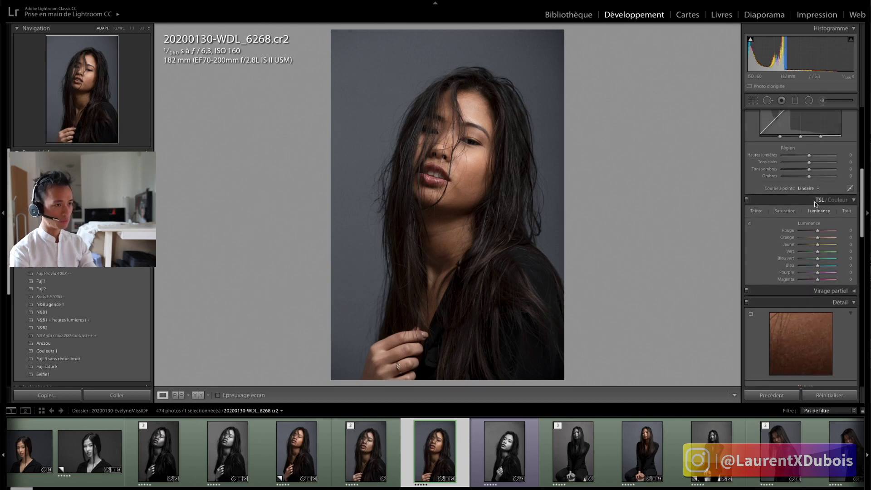
pyautogui.click(746, 198)
pyautogui.click(746, 199)
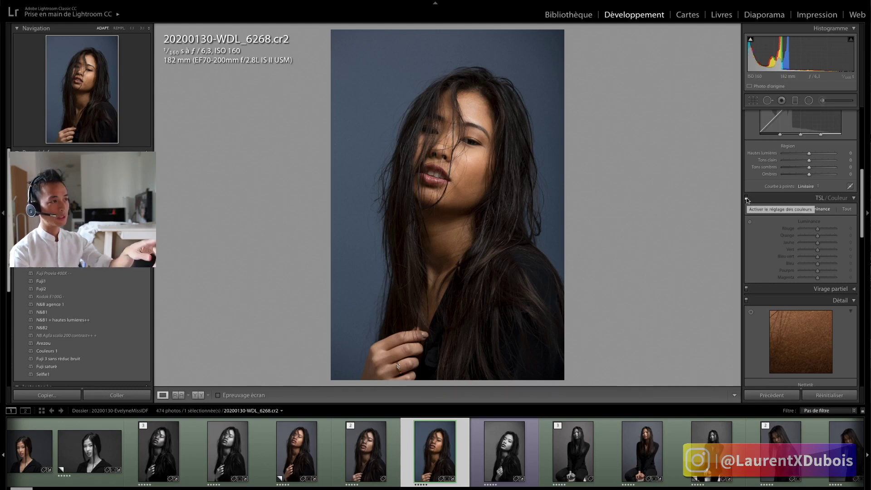
pyautogui.click(747, 199)
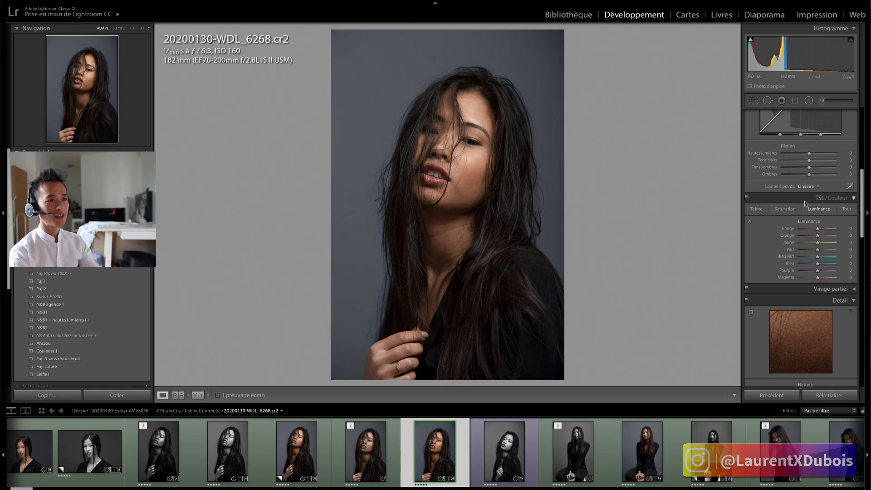
# - Show all TSL adjustments together with Tout, and review them along with the Effets and Etalonnage settings
pyautogui.click(848, 209)
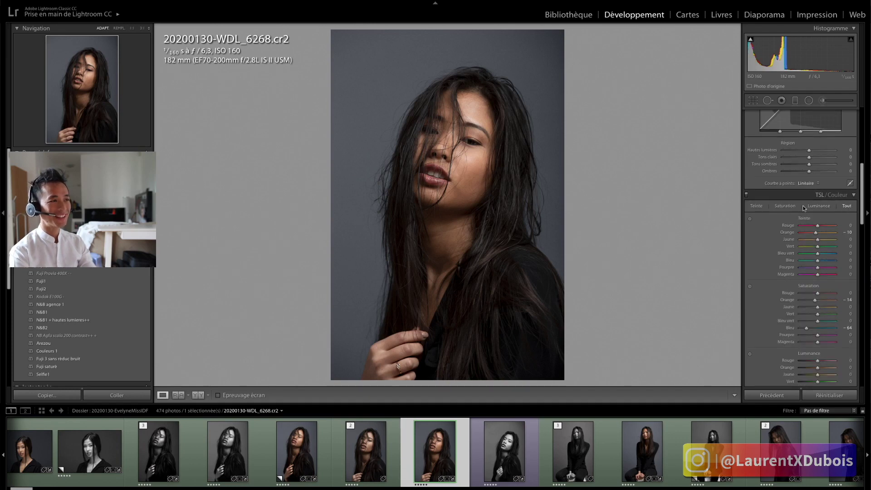
pyautogui.scroll(-2, 803, 208)
pyautogui.scroll(-1, 803, 208)
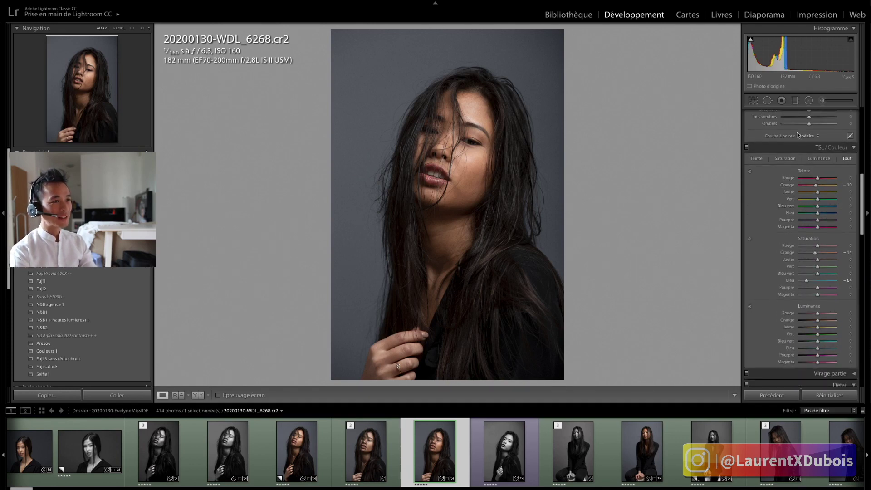
pyautogui.scroll(-3, 811, 240)
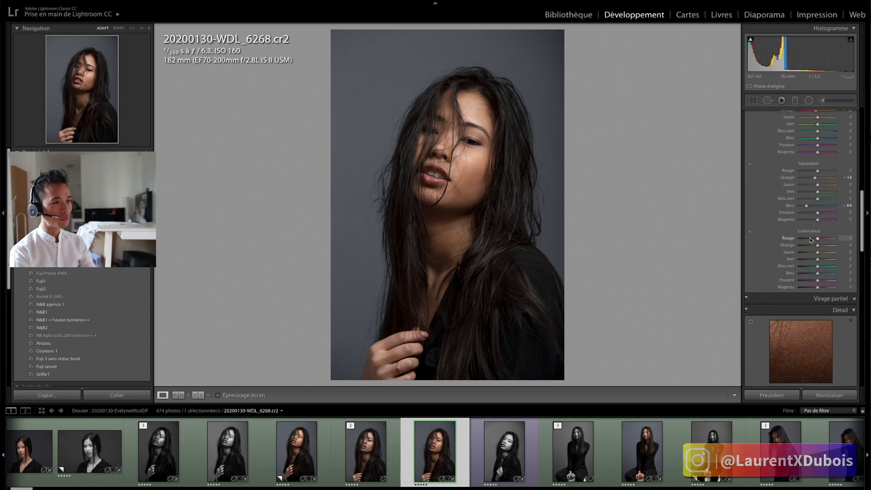
pyautogui.scroll(3, 811, 240)
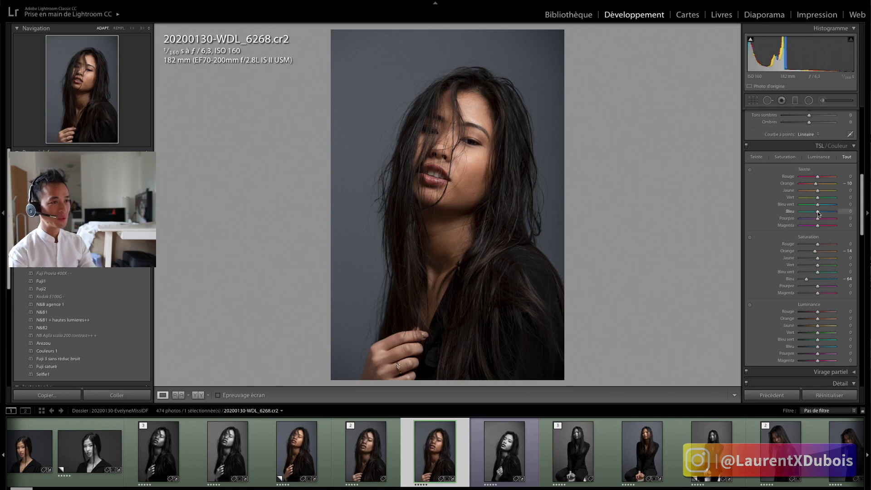
pyautogui.scroll(-15, 817, 212)
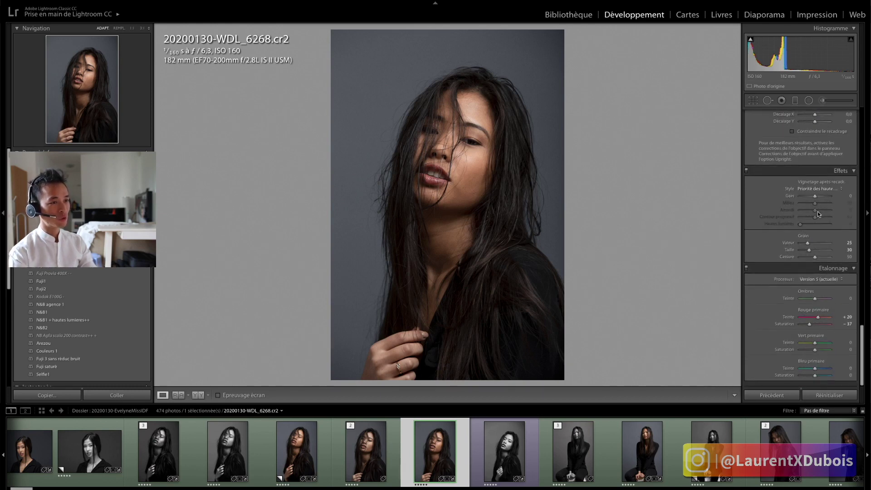
pyautogui.scroll(1, 818, 211)
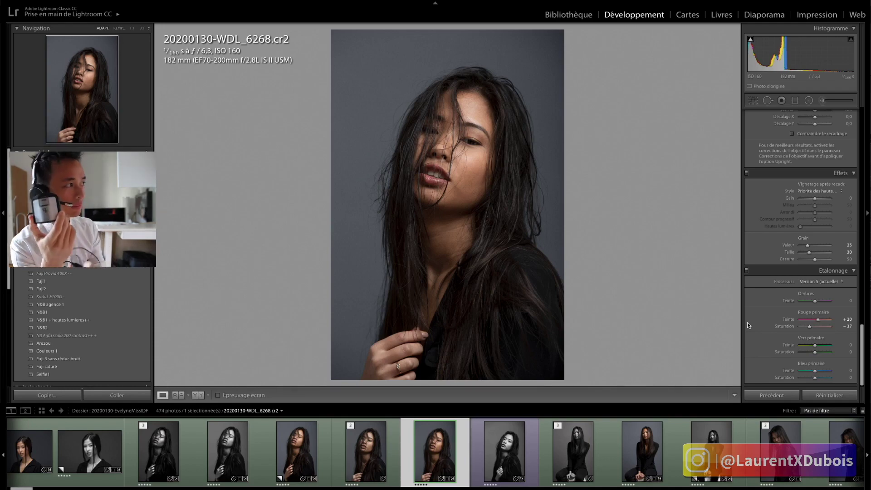
# - Check the OBS Studio window and the Google Meet presentation in Chrome, and return to Lightroom Classic
pyautogui.press('super+Tab')
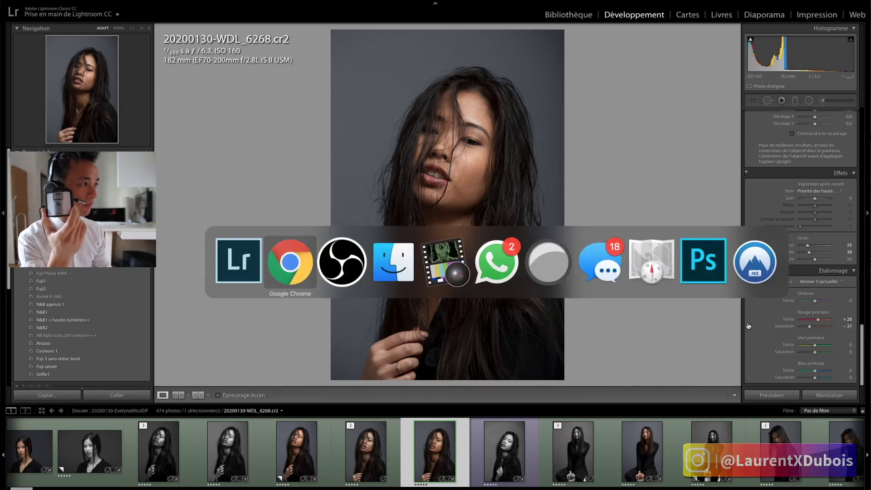
pyautogui.press('super+Tab')
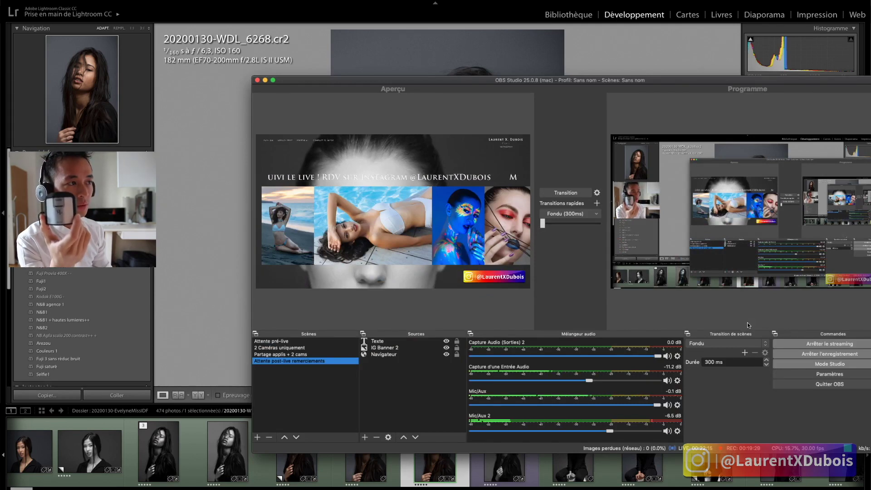
pyautogui.press('super+Tab')
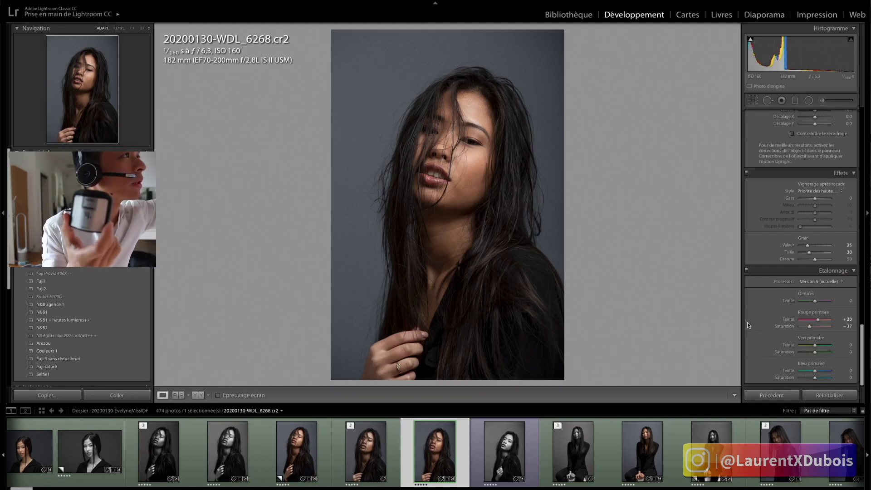
pyautogui.press('super+Tab')
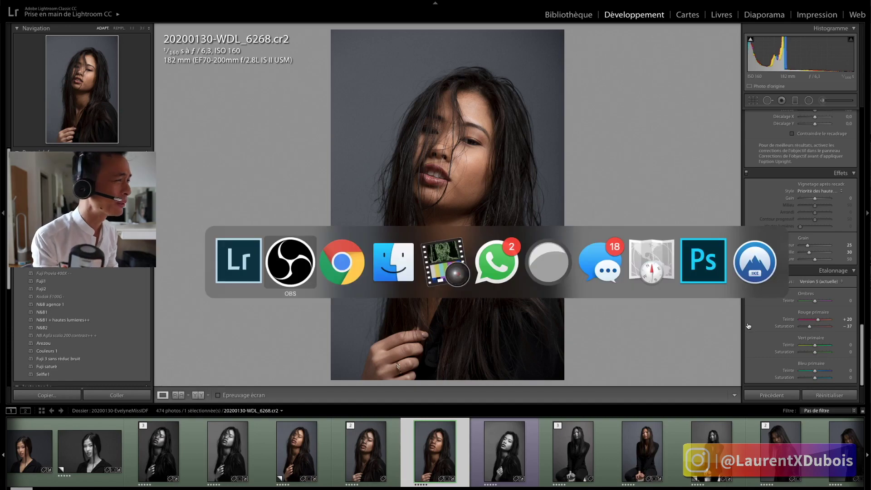
pyautogui.press('super+Tab')
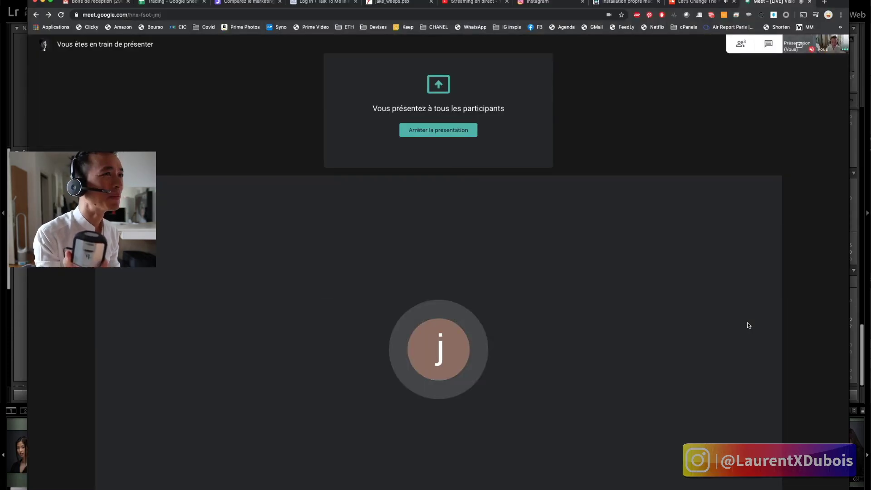
pyautogui.press('super+Tab')
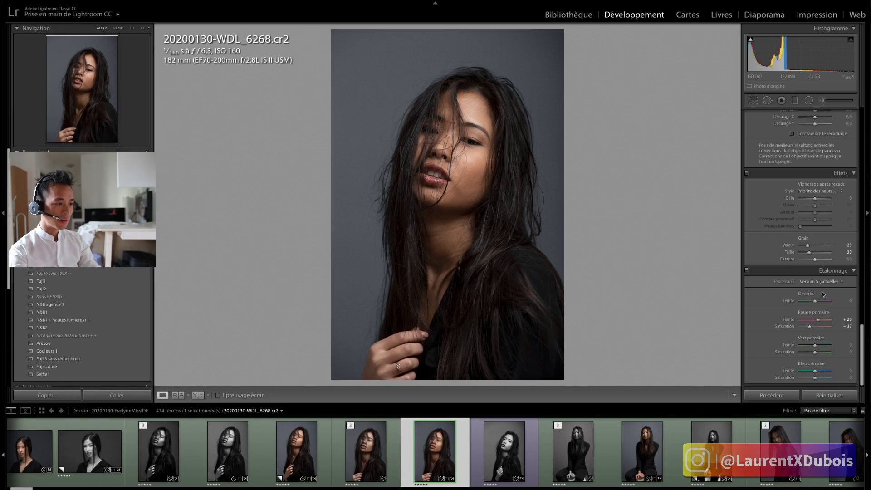
# - Review the portrait's settings from Etalonnage back through Transformation and Détail to the TSL / Couleur adjustments
pyautogui.scroll(4, 824, 294)
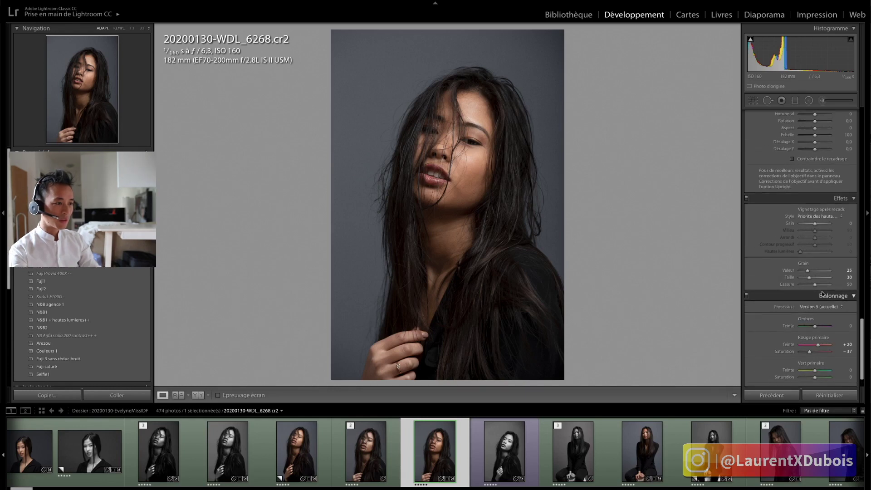
pyautogui.scroll(-3, 823, 294)
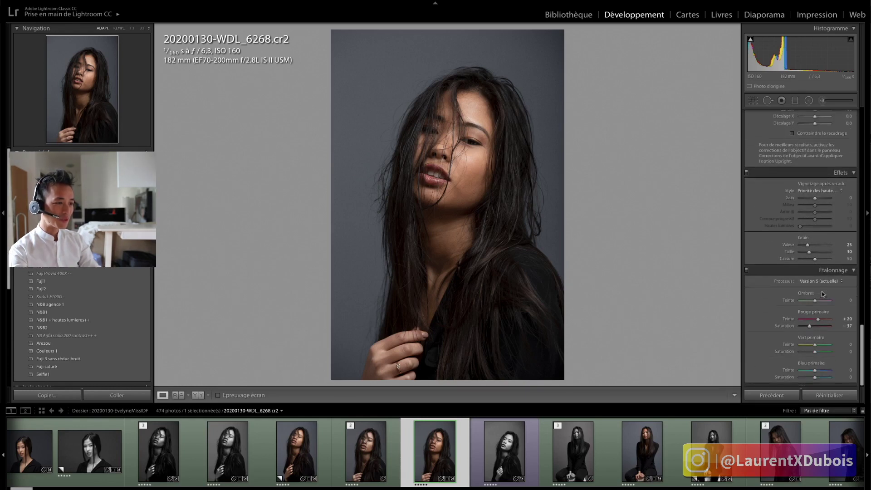
pyautogui.scroll(10, 824, 294)
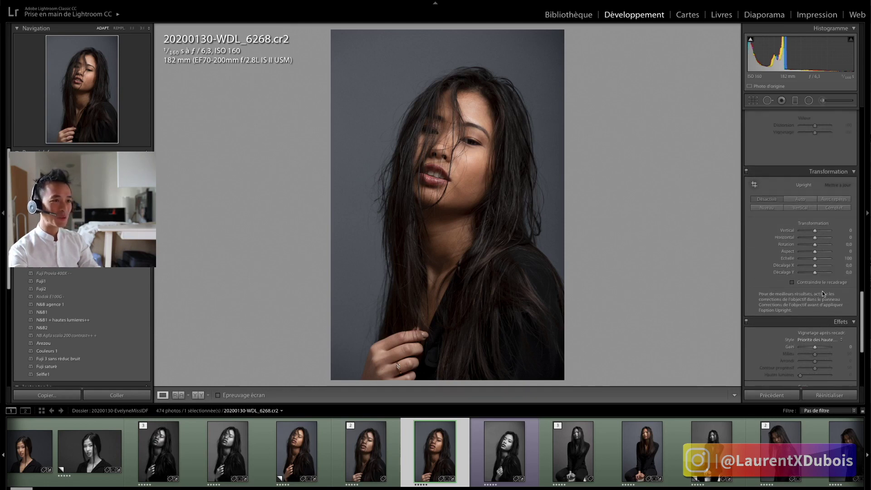
pyautogui.scroll(18, 823, 294)
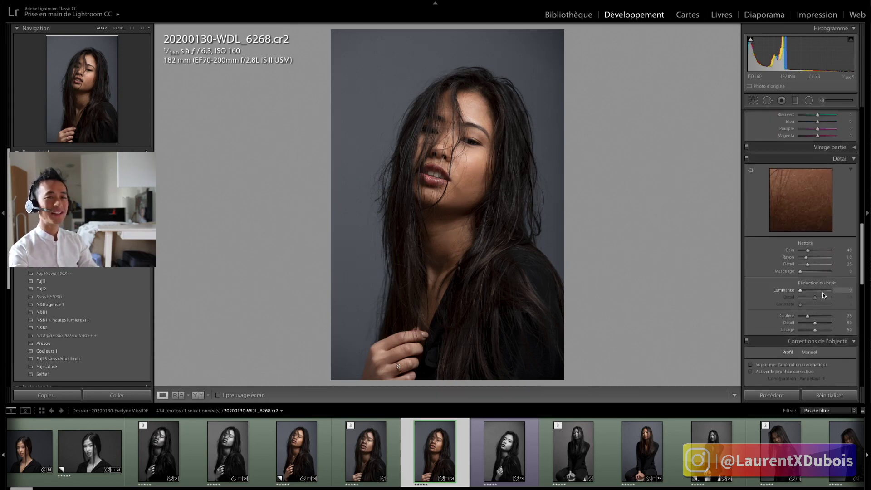
pyautogui.scroll(6, 823, 294)
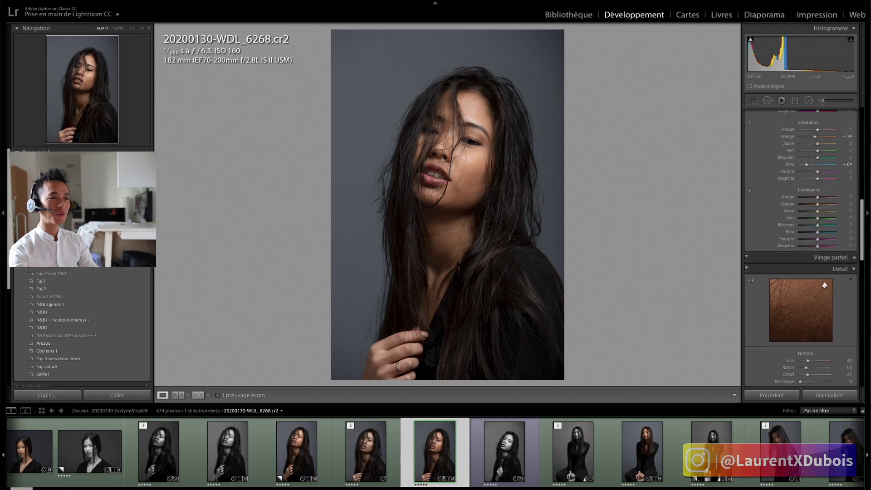
pyautogui.scroll(2, 825, 286)
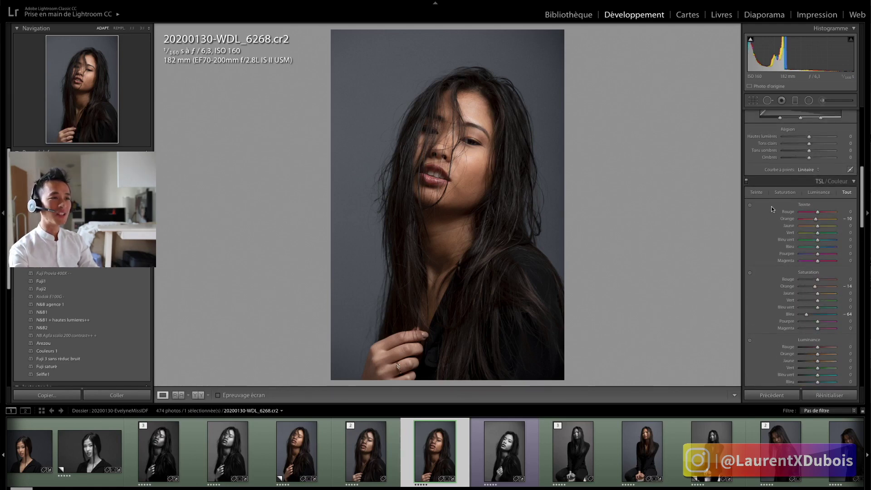
pyautogui.scroll(2, 799, 211)
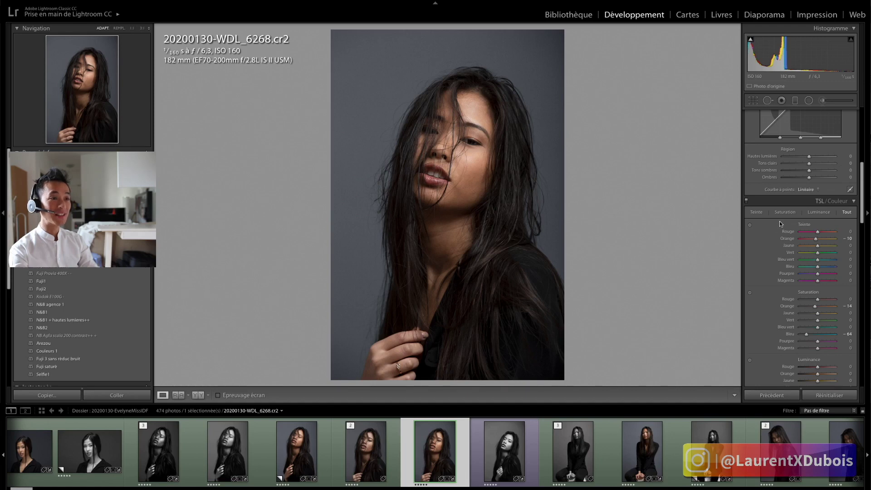
# - Examine the Teinte, Saturation and Luminance values for each color in the portrait's TSL / Couleur adjustments
pyautogui.scroll(-5, 793, 216)
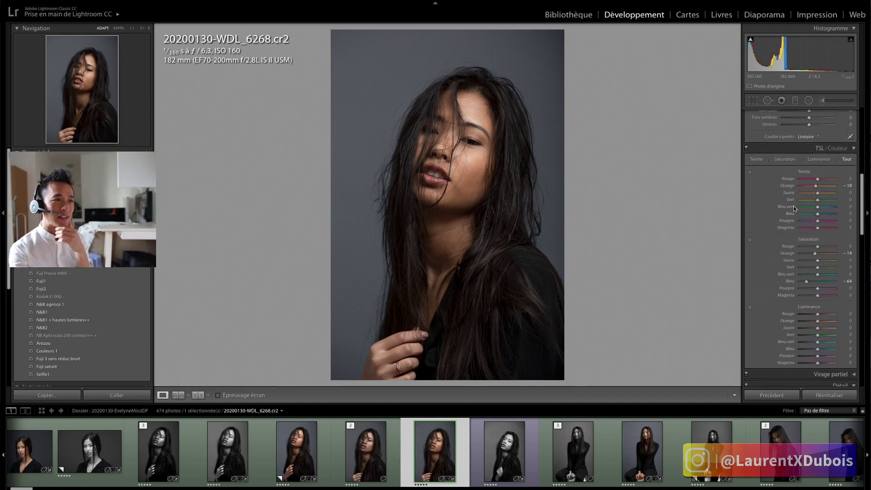
pyautogui.scroll(-1, 796, 210)
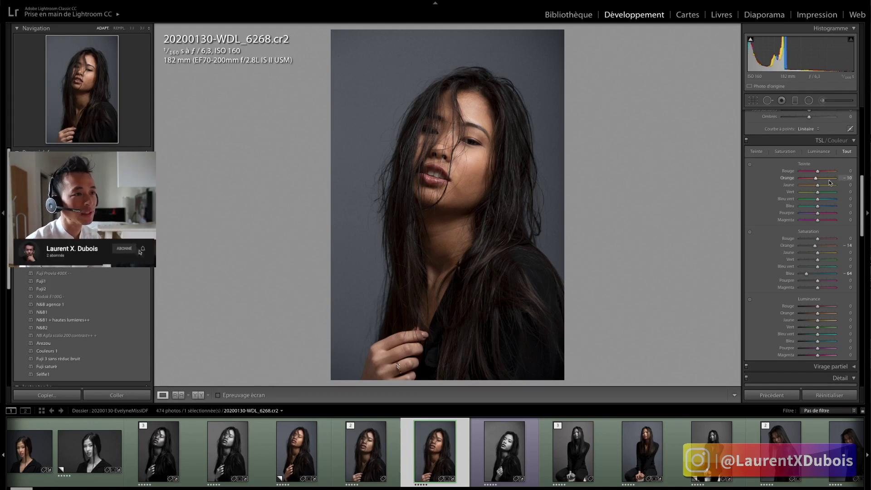
pyautogui.scroll(-1, 829, 184)
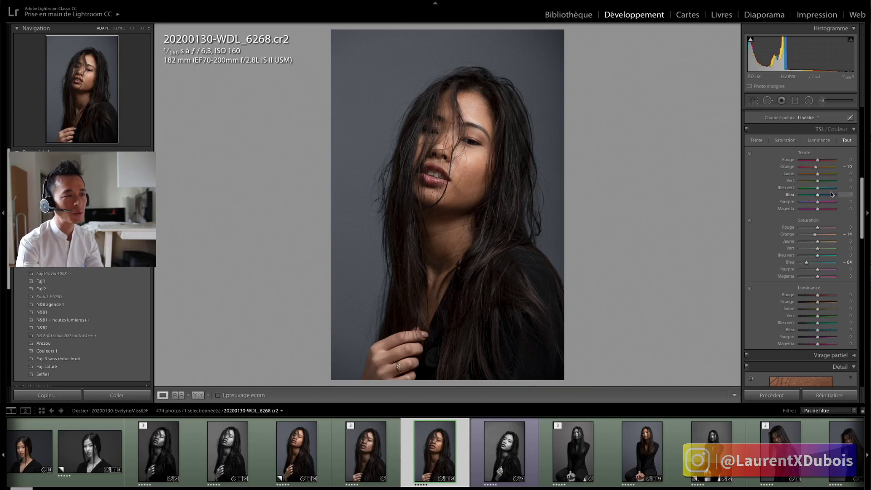
pyautogui.scroll(-1, 832, 196)
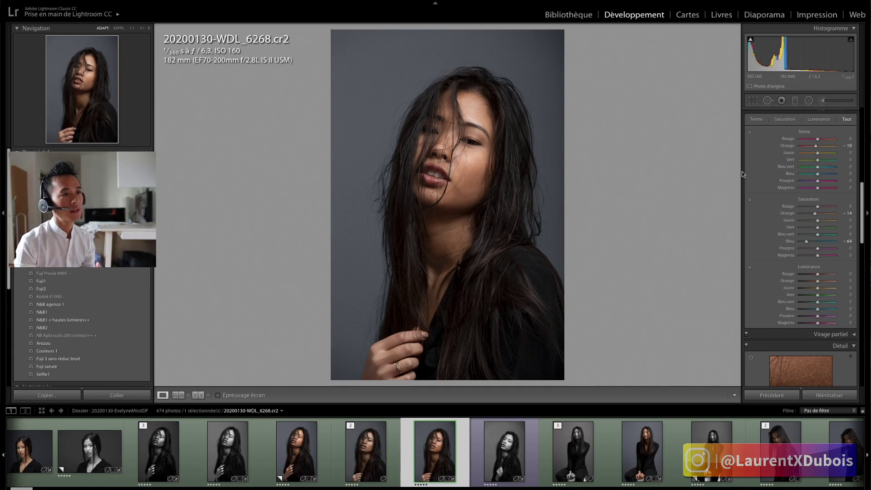
pyautogui.scroll(2, 795, 182)
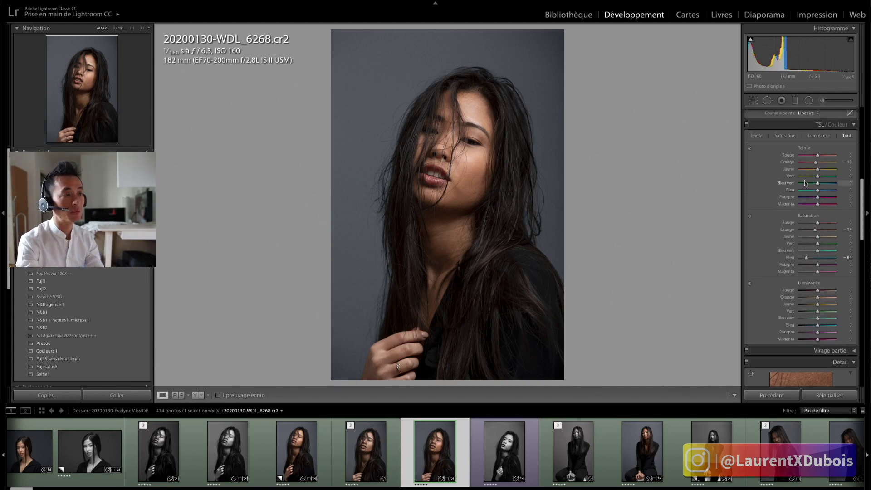
pyautogui.scroll(-3, 795, 182)
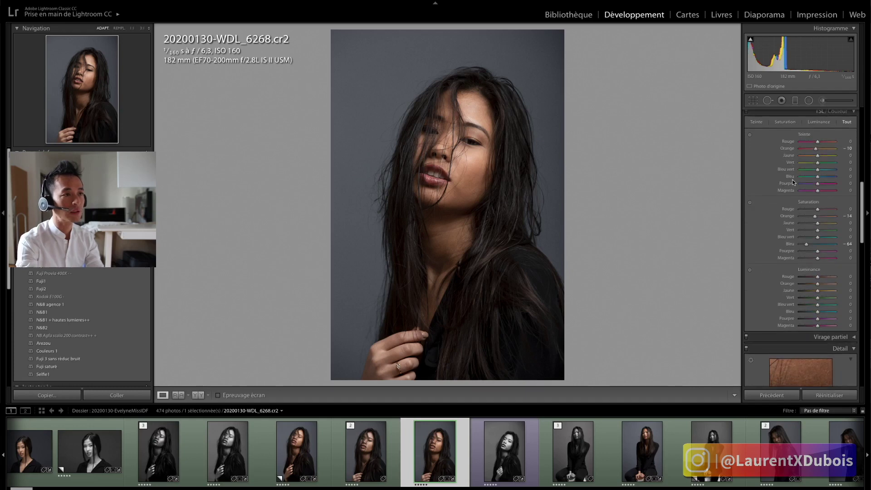
pyautogui.scroll(-4, 794, 180)
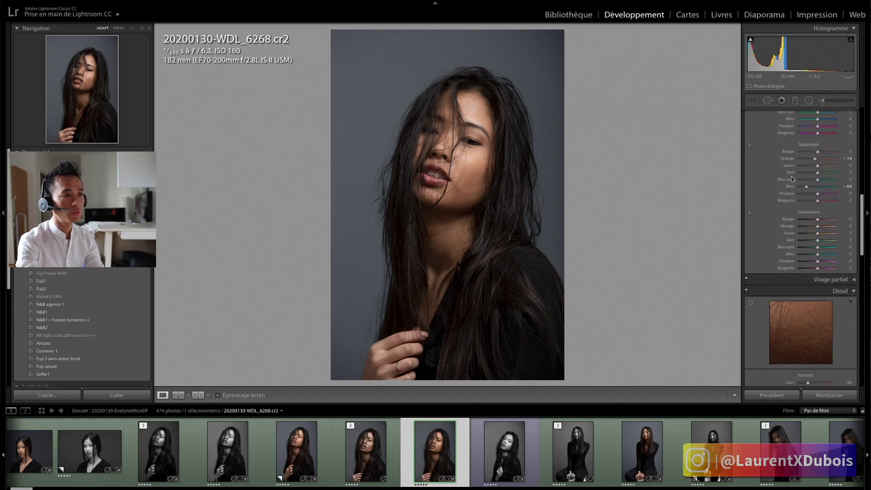
pyautogui.scroll(6, 792, 182)
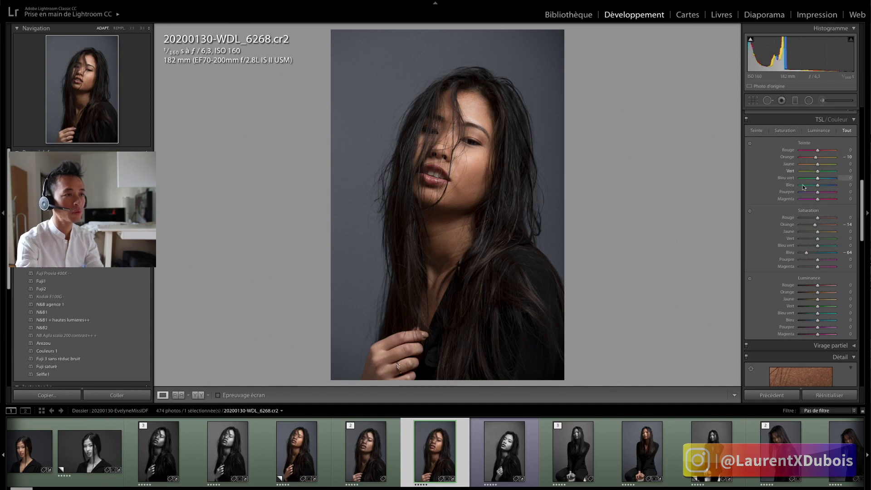
pyautogui.scroll(3, 815, 180)
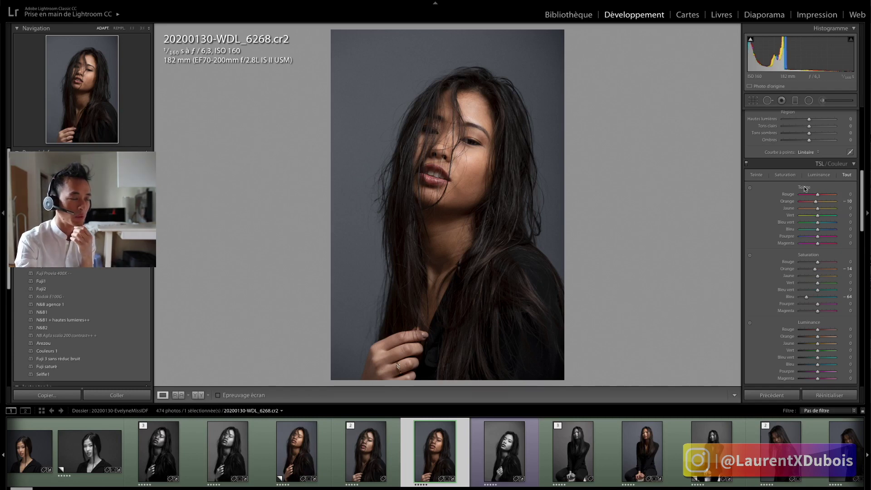
pyautogui.scroll(-1, 814, 229)
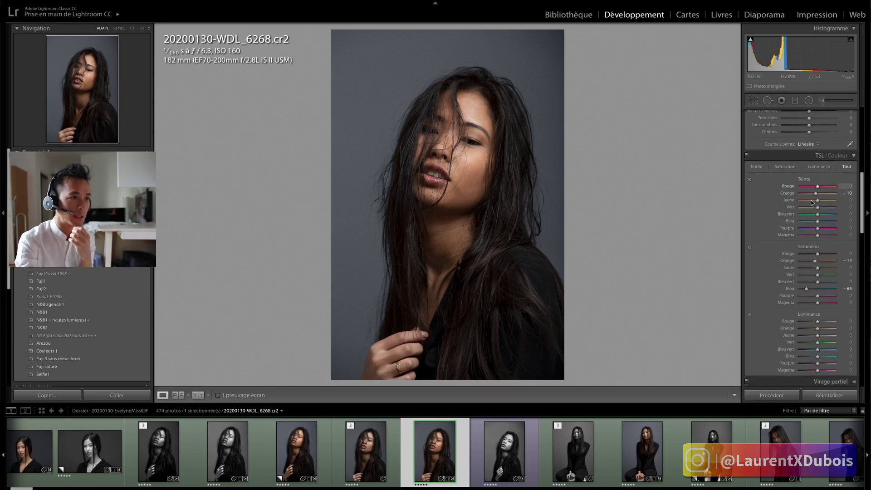
pyautogui.scroll(-1, 816, 200)
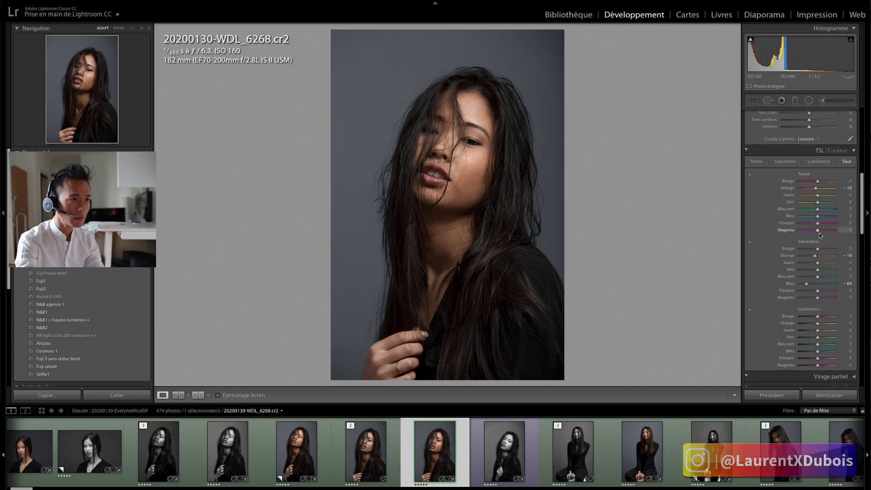
# - Set the portrait's Exposition to −0,24 and reduce the height of the filmstrip
pyautogui.scroll(-1, 810, 168)
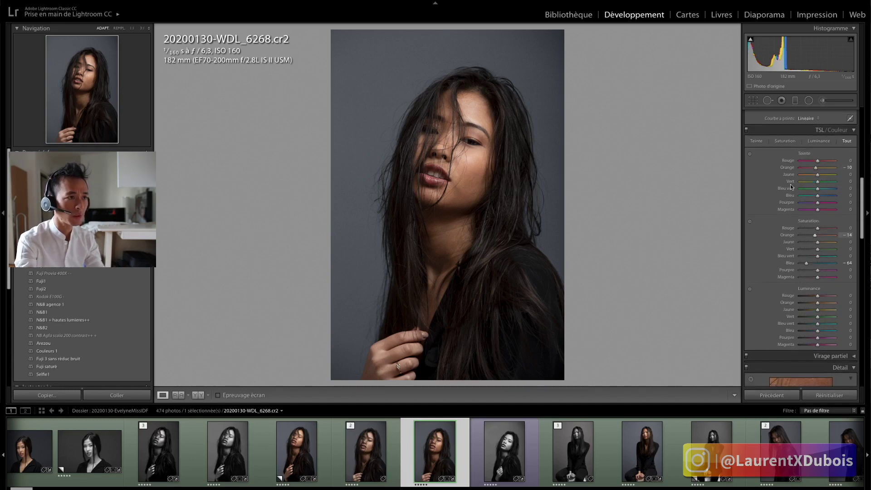
pyautogui.scroll(5, 831, 198)
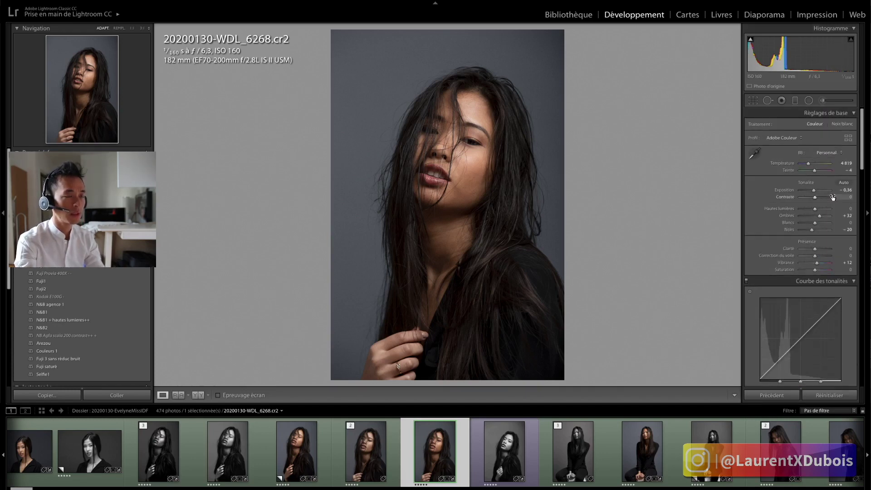
pyautogui.scroll(-1, 816, 182)
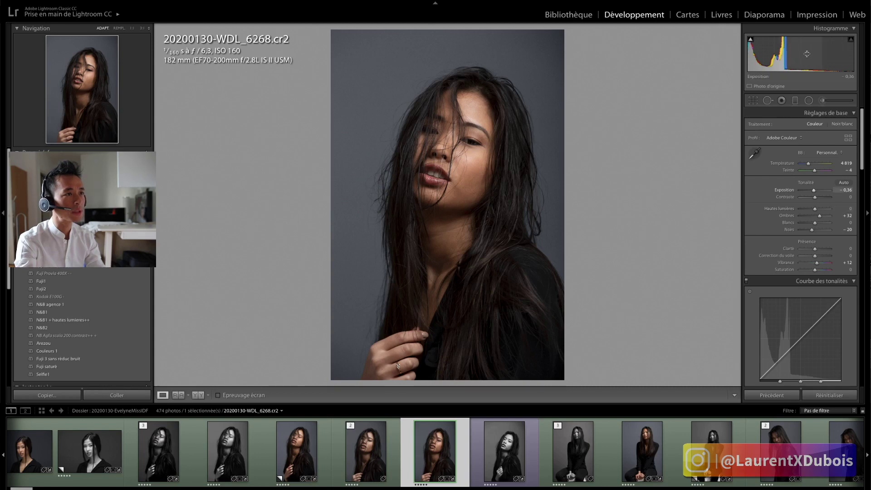
pyautogui.moveTo(803, 55); pyautogui.dragTo(799, 55)
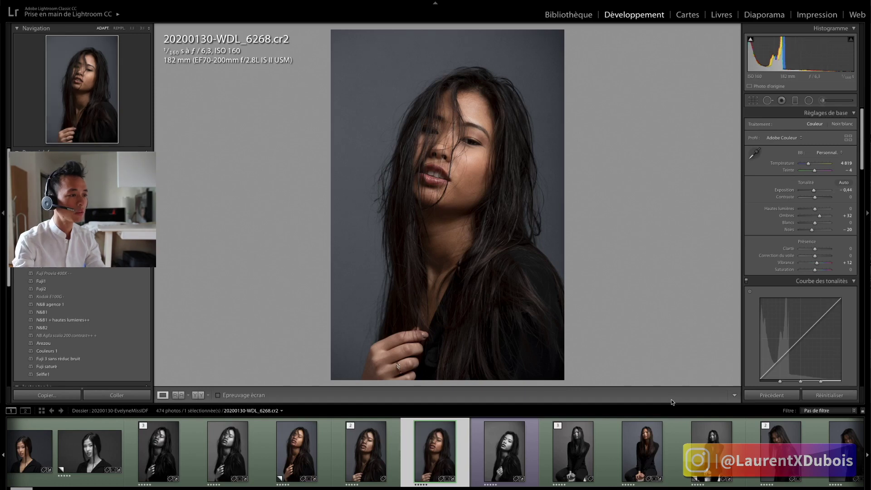
pyautogui.moveTo(674, 404); pyautogui.dragTo(670, 436)
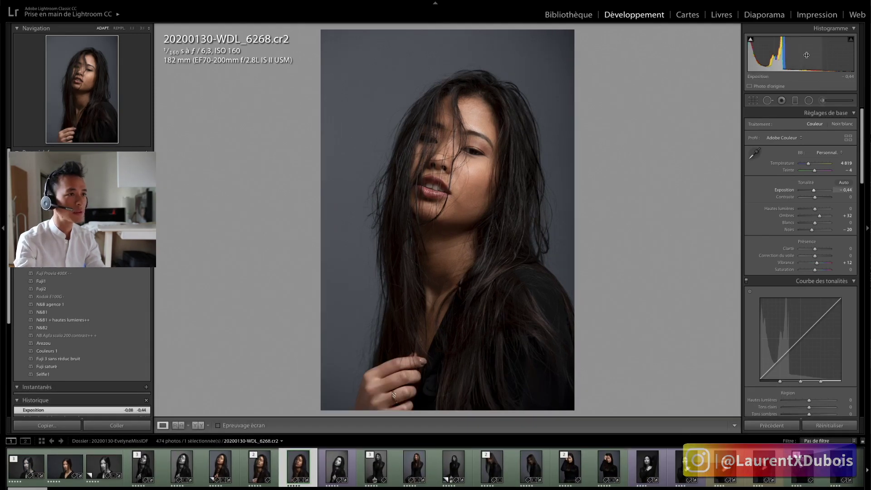
pyautogui.moveTo(803, 53)
pyautogui.mouseDown()
pyautogui.moveTo(812, 54)
pyautogui.moveTo(793, 53)
pyautogui.moveTo(804, 53)
pyautogui.mouseUp()
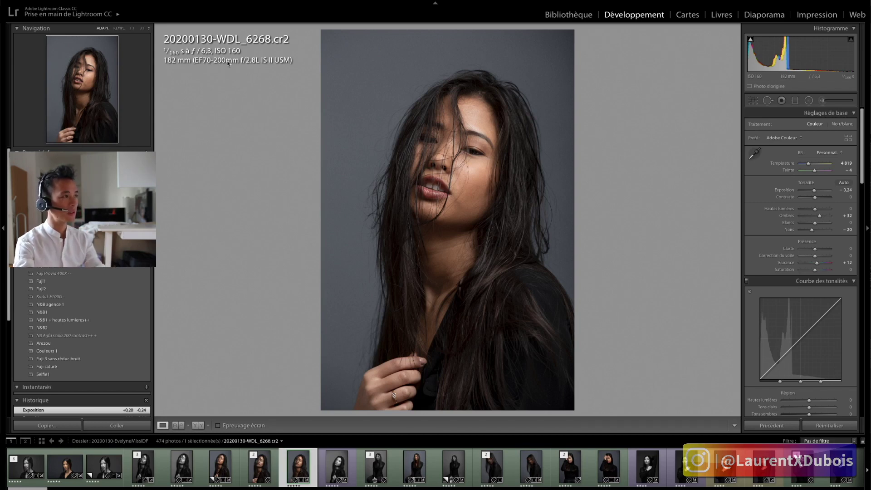
# - Inspect the portrait's eye and skin up close, and set its Exposition to −0,20
pyautogui.click(473, 151)
pyautogui.moveTo(486, 156); pyautogui.dragTo(472, 222)
pyautogui.moveTo(460, 180); pyautogui.dragTo(555, 184)
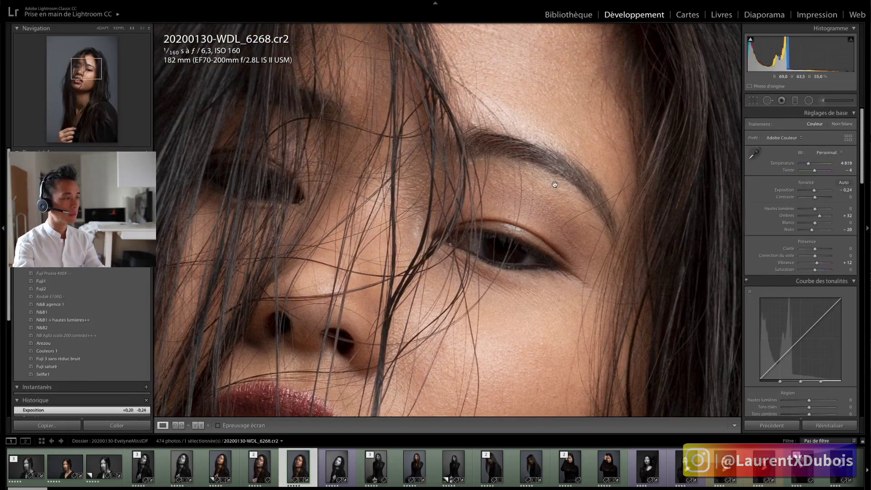
pyautogui.click(554, 185)
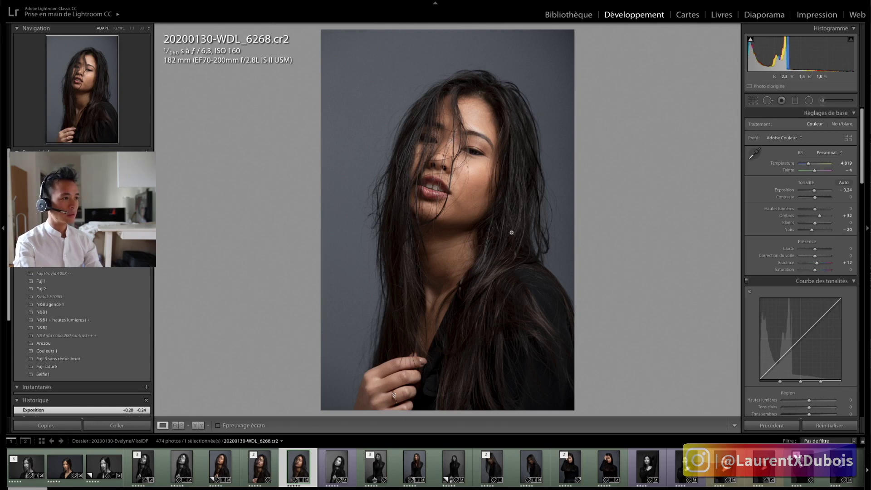
pyautogui.moveTo(807, 59); pyautogui.dragTo(807, 60)
pyautogui.click(464, 142)
pyautogui.moveTo(464, 142); pyautogui.dragTo(521, 220)
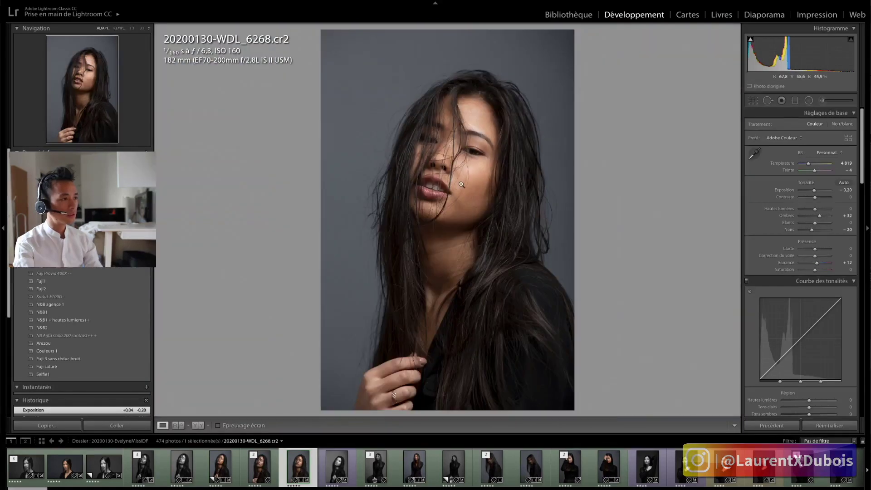
# - Try to move the spot-removal correction beside the portrait's eye, undo the move and leave the tool
pyautogui.press('k')
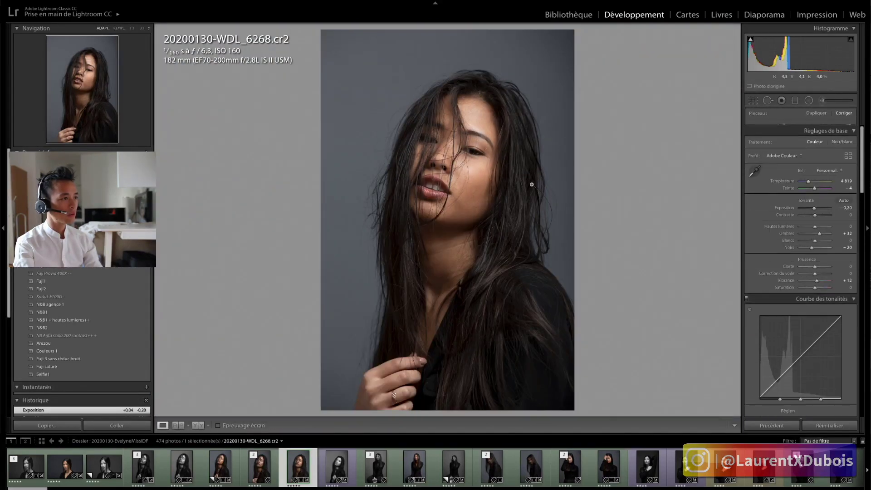
pyautogui.press('z')
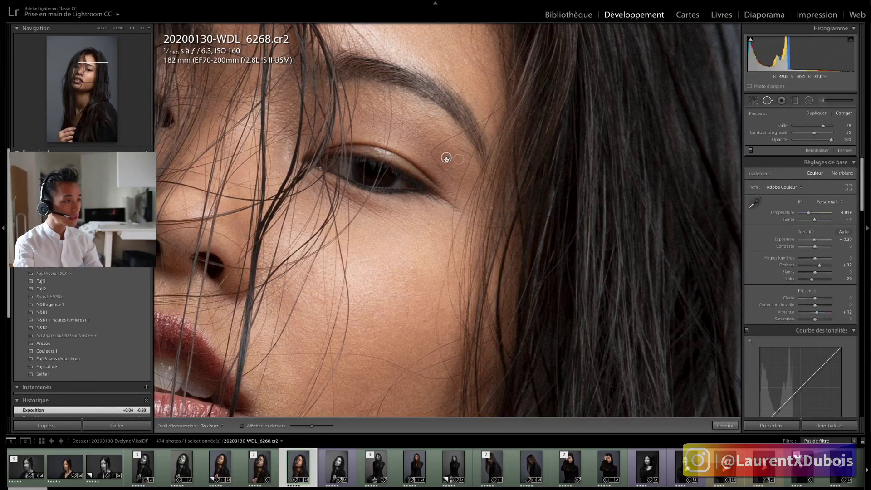
pyautogui.moveTo(446, 158); pyautogui.dragTo(454, 174)
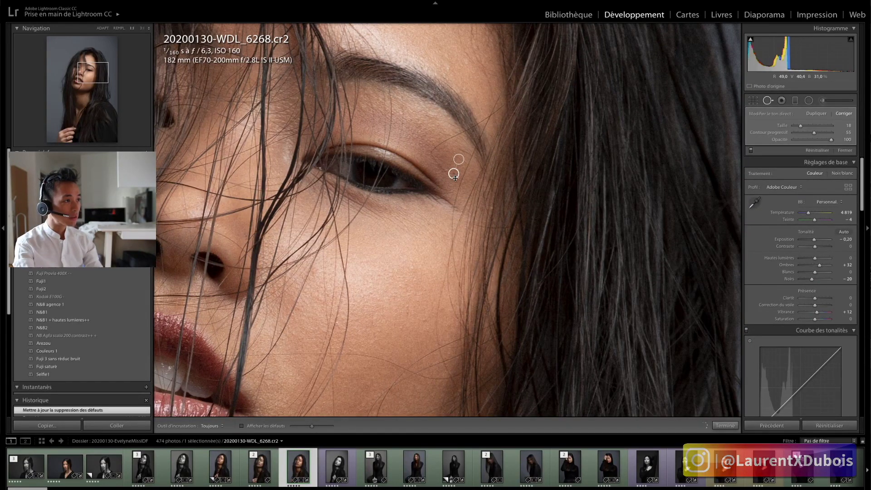
pyautogui.hotkey('ctrl', 'z')
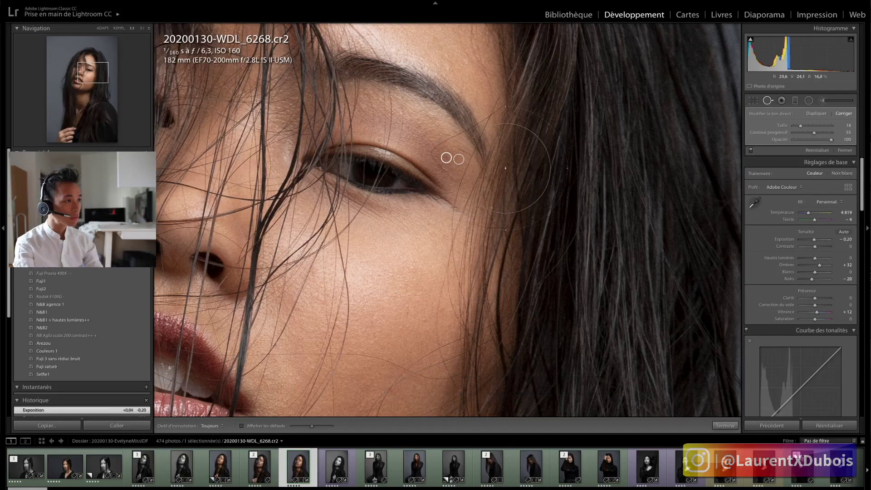
pyautogui.press('q')
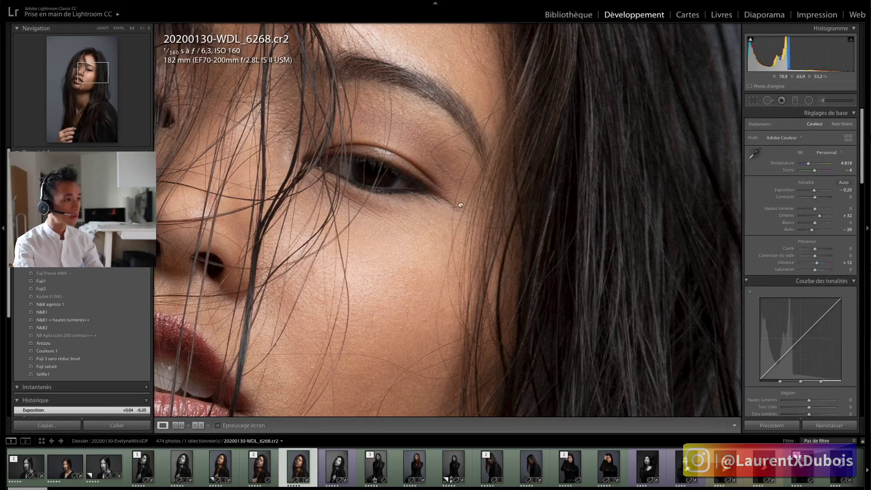
# - Examine the skin around the eye and forehead up close, and return to the whole portrait
pyautogui.moveTo(460, 205); pyautogui.dragTo(514, 266)
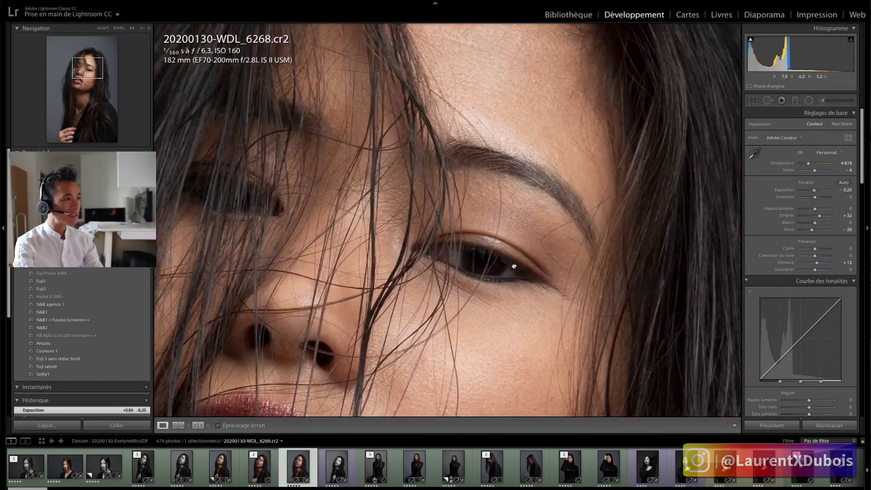
pyautogui.moveTo(466, 139); pyautogui.dragTo(515, 229)
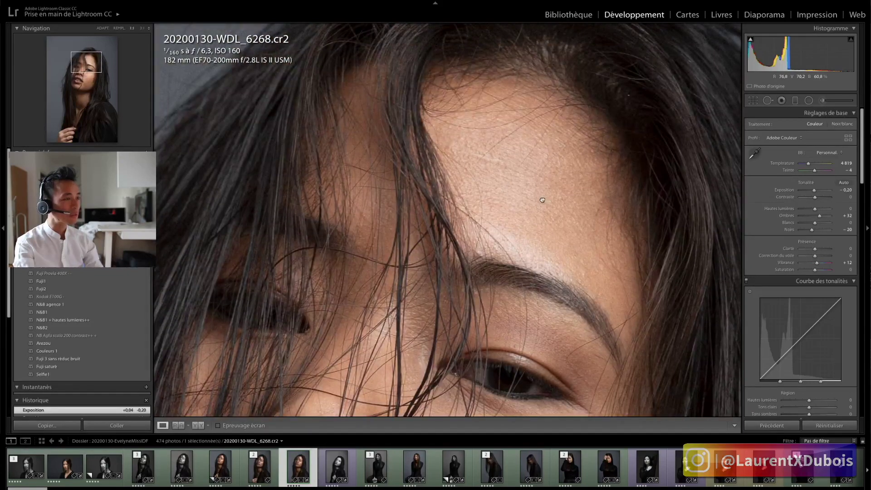
pyautogui.moveTo(543, 200); pyautogui.dragTo(436, 130)
pyautogui.hotkey('ctrl', '-')
pyautogui.hotkey('ctrl', '-')
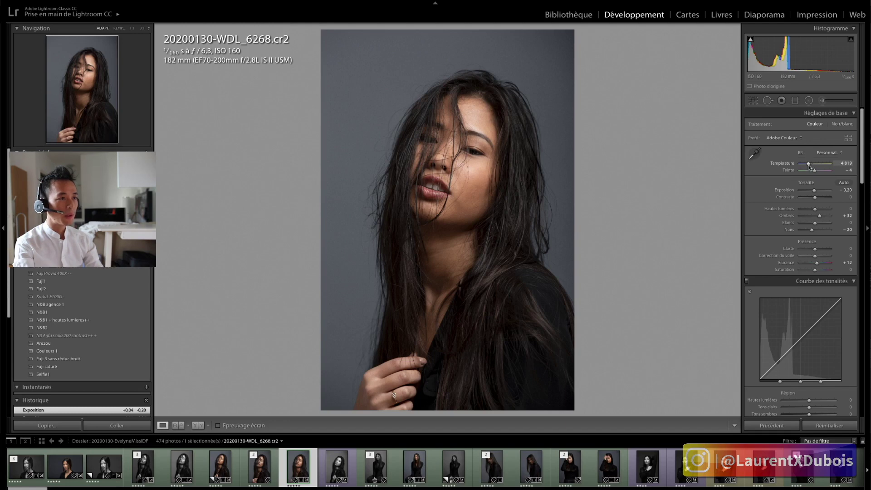
# - Try a warmer Température and a cooler one of 3 612 on the portrait, and undo the changes
pyautogui.moveTo(809, 165); pyautogui.dragTo(814, 164)
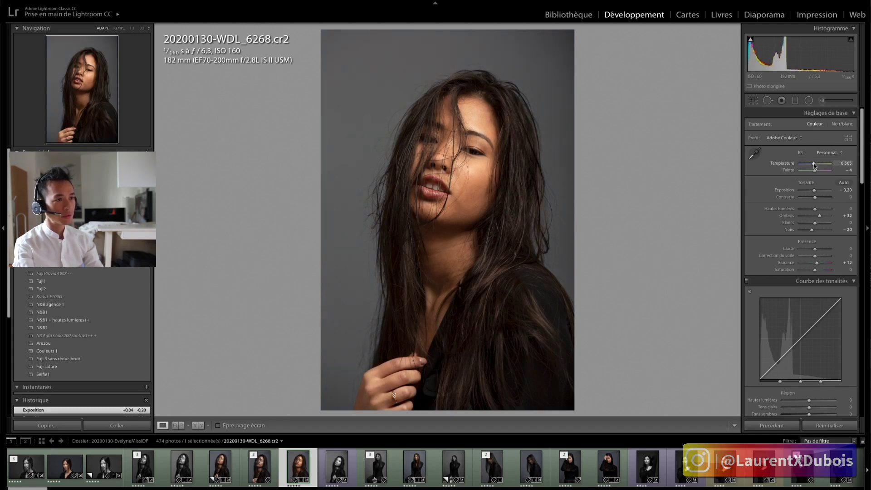
pyautogui.moveTo(814, 165); pyautogui.dragTo(805, 166)
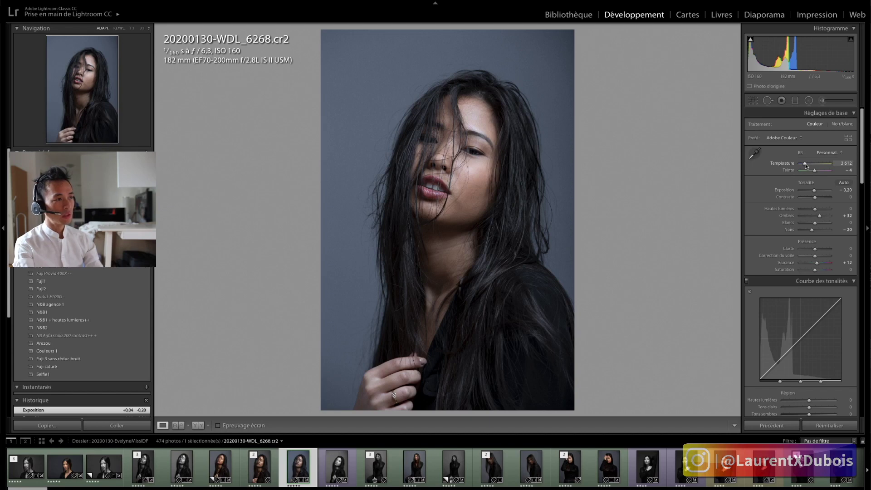
pyautogui.hotkey('ctrl', 'z')
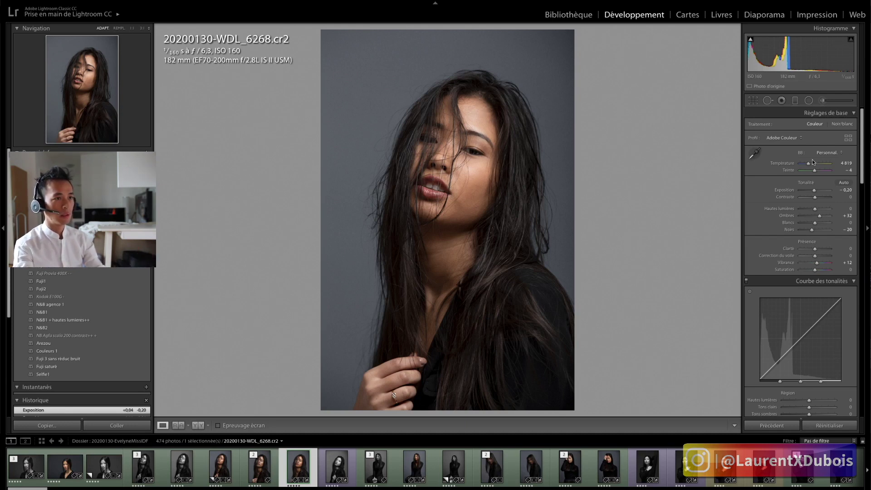
# - Open 20200130-WDL_6268-Modifier.psd and examine the retouched eye, forehead, lips and cheek up close
pyautogui.scroll(-1, 824, 159)
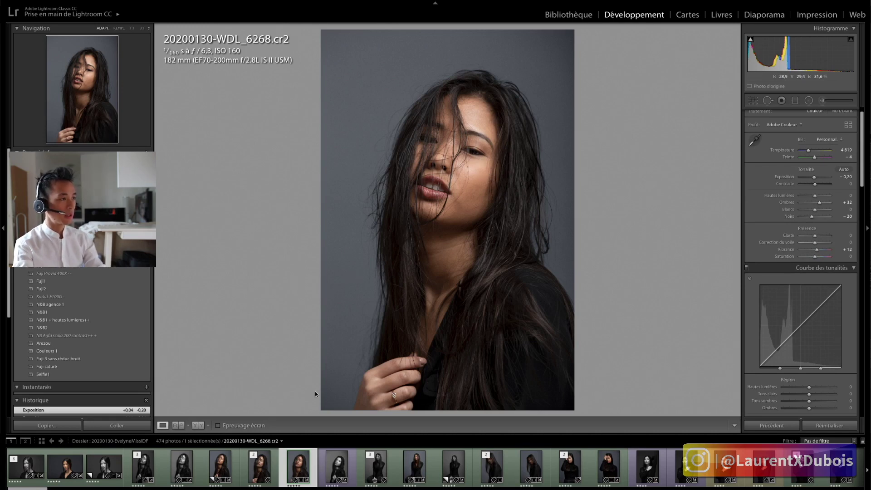
pyautogui.press('Left')
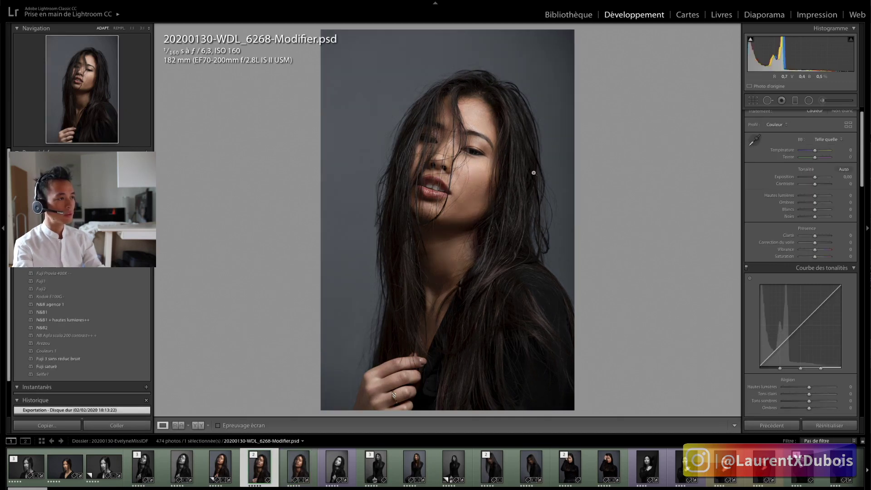
pyautogui.click(489, 155)
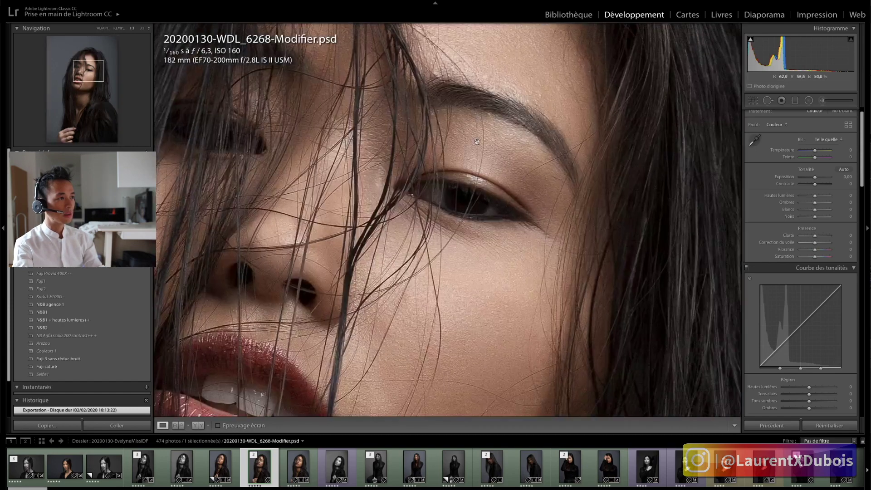
pyautogui.moveTo(558, 184); pyautogui.dragTo(510, 269)
pyautogui.moveTo(526, 199); pyautogui.dragTo(540, 274)
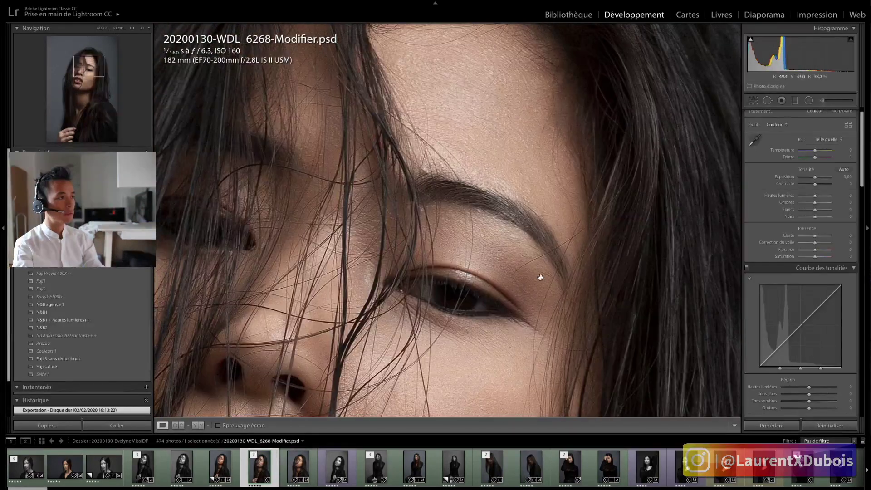
pyautogui.moveTo(524, 232); pyautogui.dragTo(535, 345)
pyautogui.moveTo(587, 207); pyautogui.dragTo(472, 200)
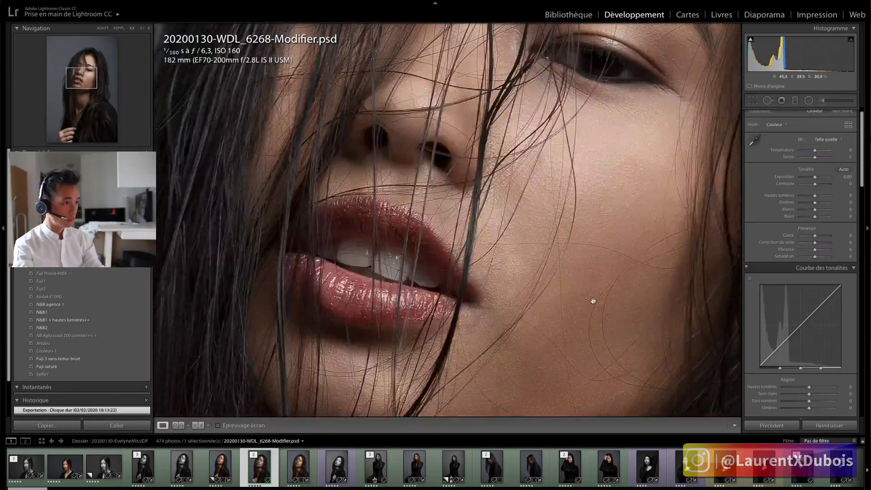
pyautogui.moveTo(593, 302); pyautogui.dragTo(541, 328)
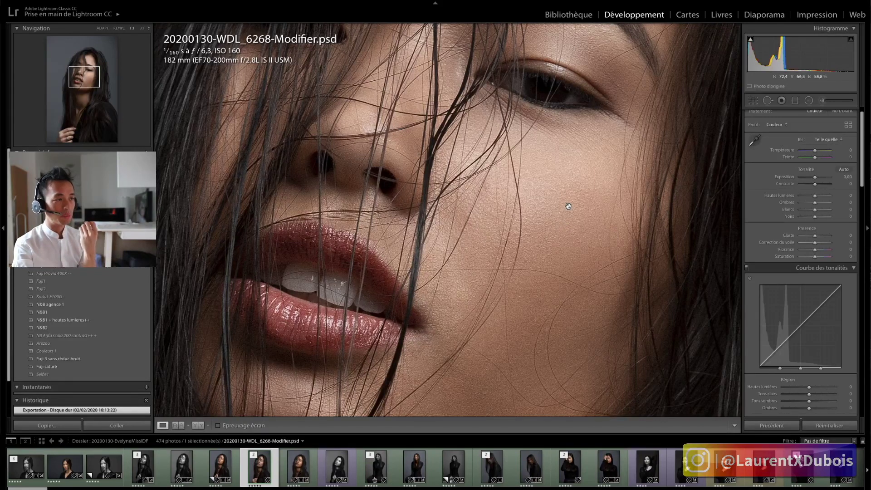
pyautogui.moveTo(586, 235); pyautogui.dragTo(575, 223)
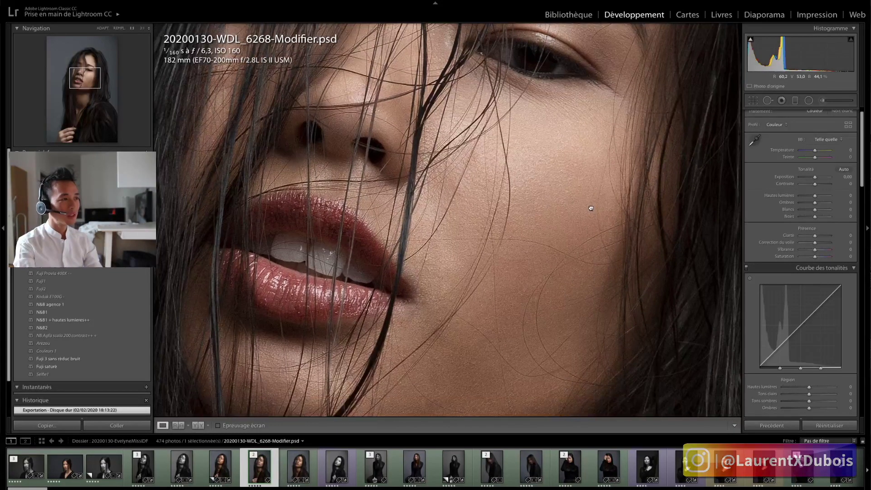
pyautogui.moveTo(469, 125)
pyautogui.mouseDown()
pyautogui.moveTo(563, 190)
pyautogui.moveTo(585, 248)
pyautogui.mouseUp()
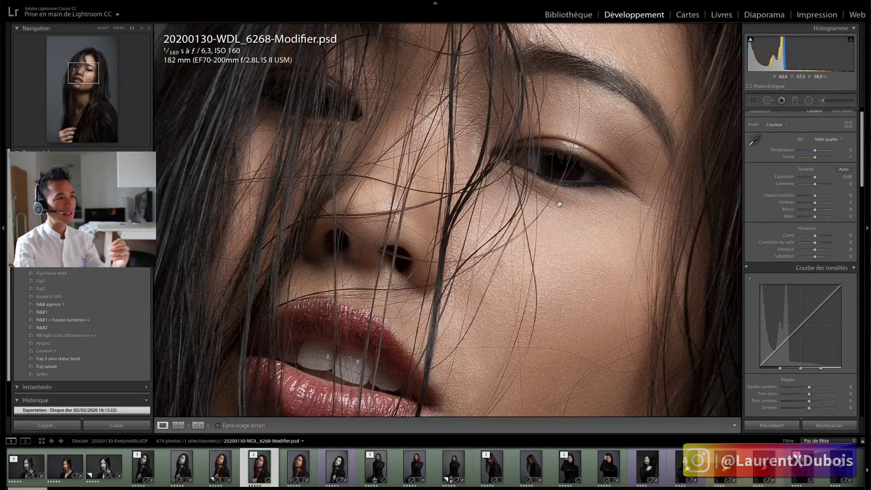
# - Compare the retouched PSD portrait with the 20200130-WDL_6268.cr2 version at full view
pyautogui.click(590, 224)
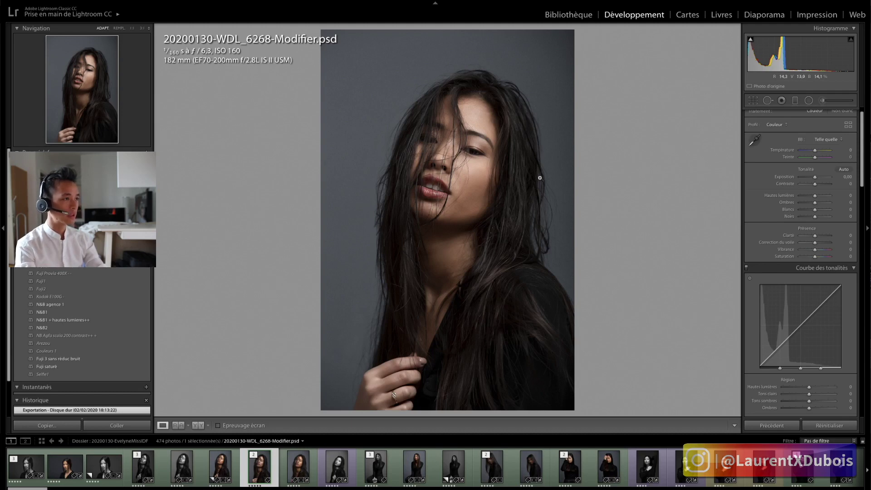
pyautogui.press('Right')
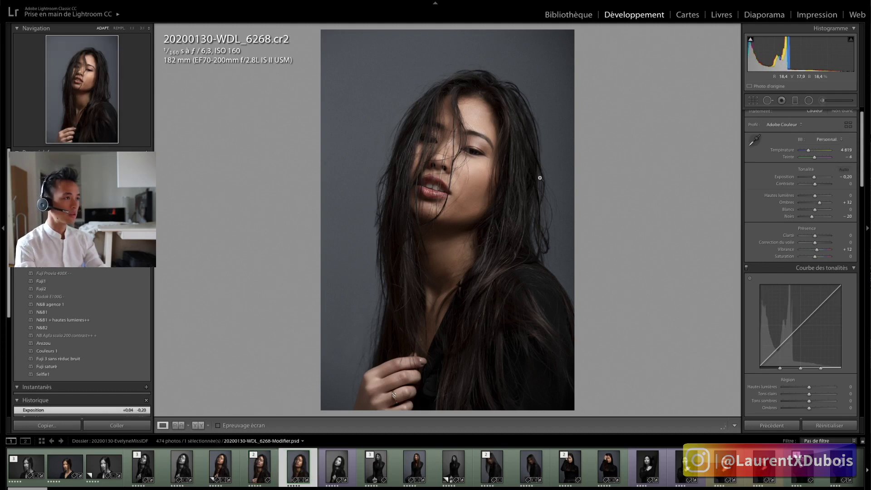
pyautogui.press('Left')
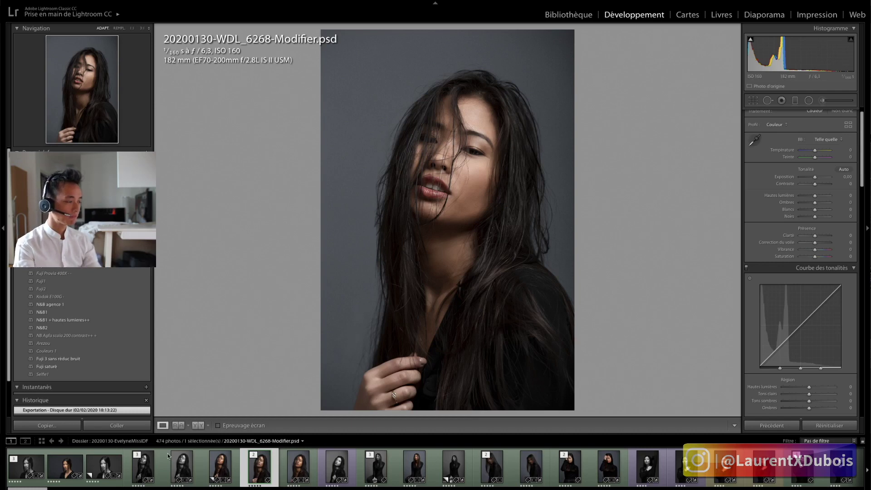
# - View the black-and-white photos 20200130-WDL_6275.cr2 and 20200130-WDL_6395.cr2, and open the colour Copie 1 of the latter
pyautogui.click(180, 468)
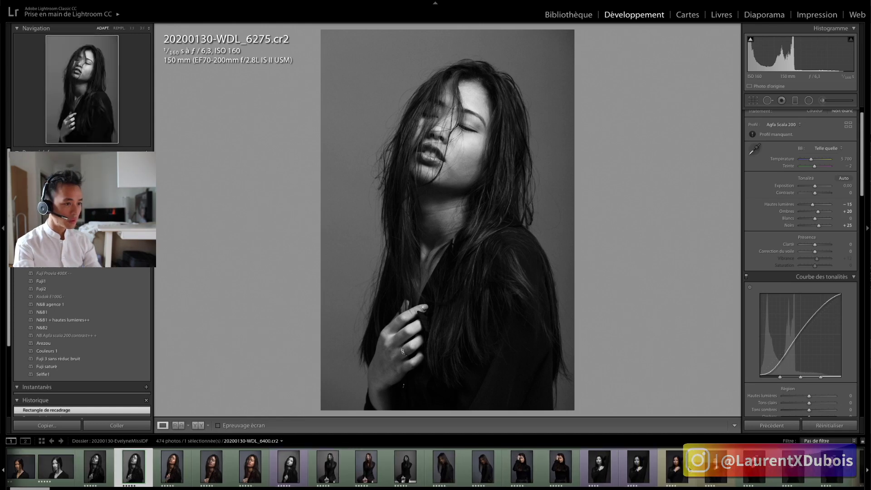
pyautogui.click(801, 472)
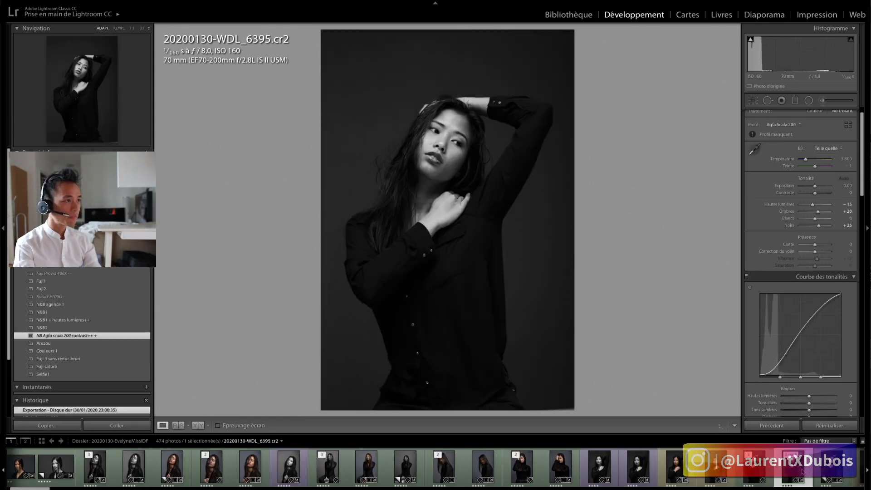
pyautogui.scroll(-1, 783, 472)
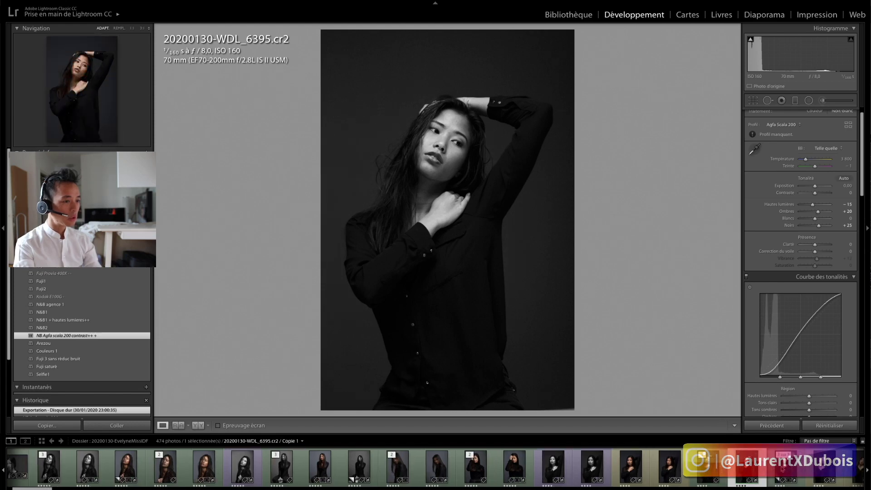
pyautogui.click(784, 470)
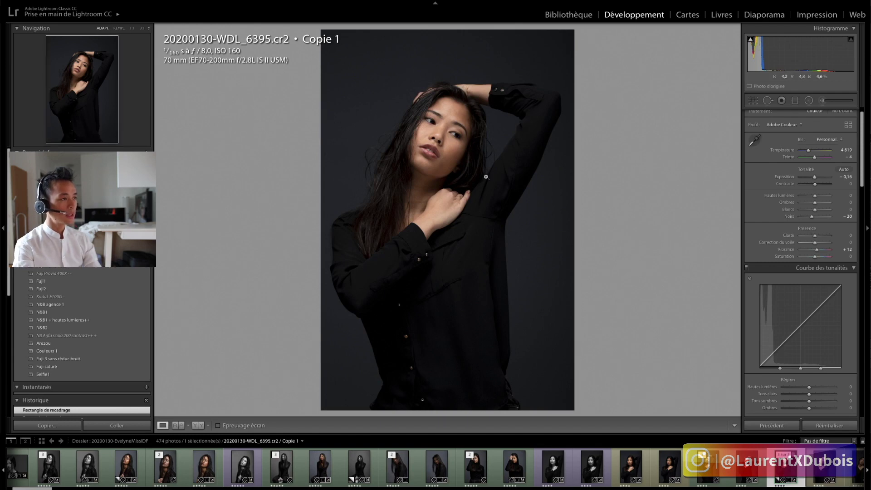
# - Examine the colour Copie 1 closer, then compare the black-and-white 20200130-WDL_6395.cr2 with 20200130-WDL_6395-Modifier.psd at full view
pyautogui.click(454, 127)
pyautogui.click(445, 138)
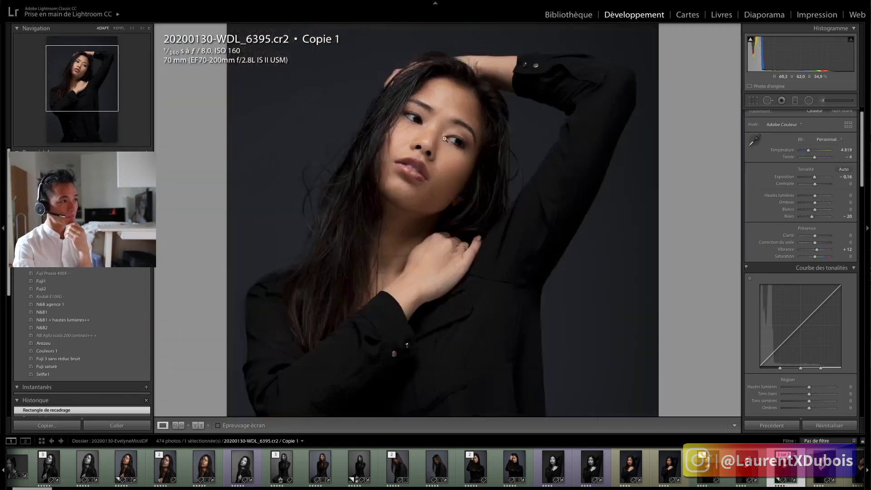
pyautogui.click(746, 473)
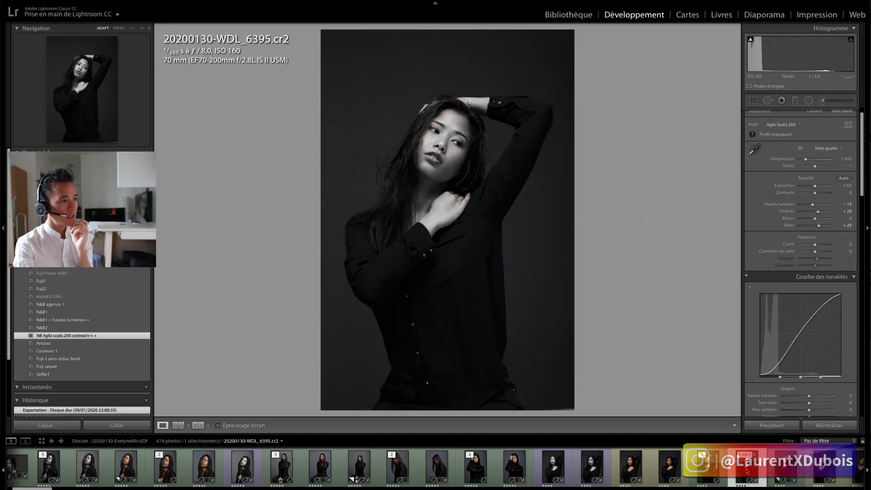
pyautogui.hotkey('ctrl', "'")
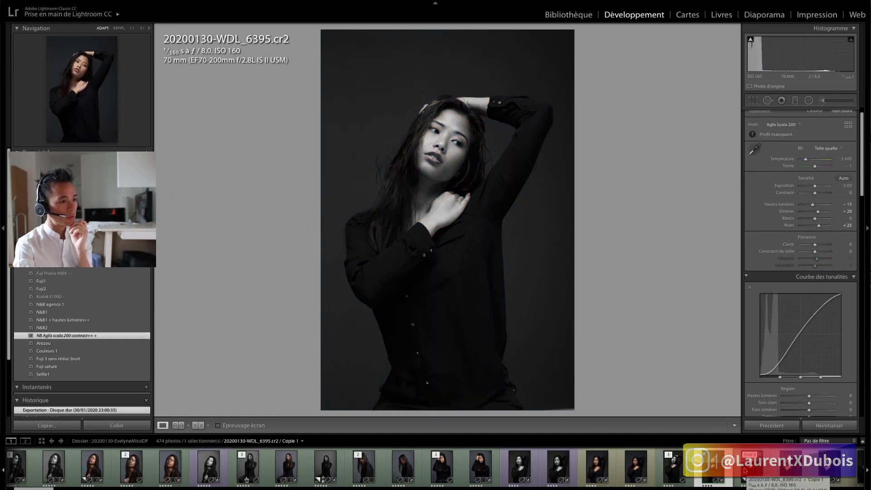
pyautogui.click(673, 466)
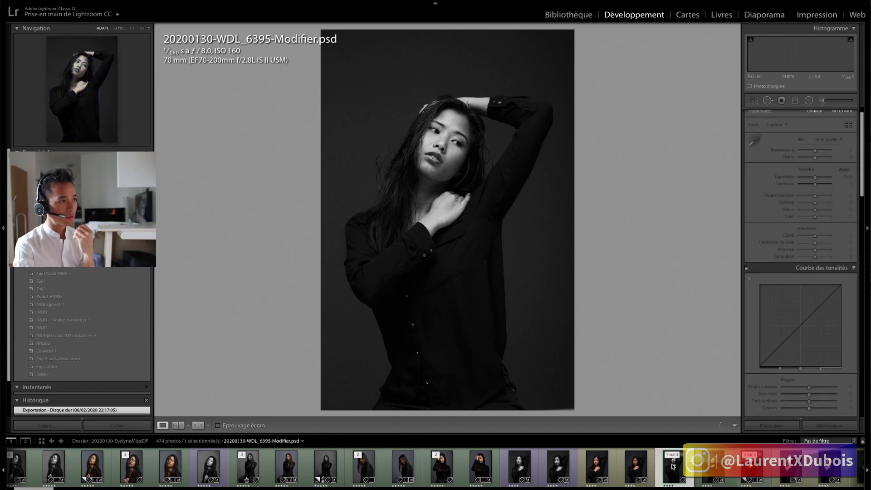
pyautogui.click(715, 467)
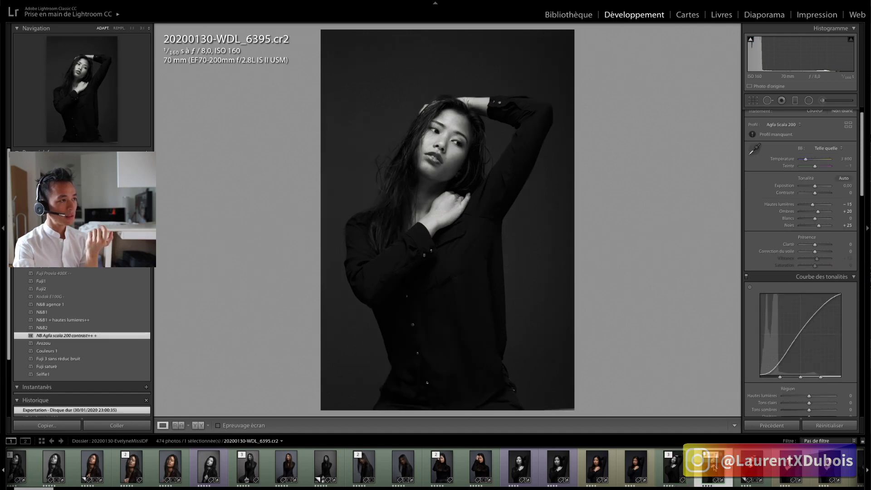
# - Examine the unretouched skin, eyes and lips in 20200130-WDL_6395.cr2 up close
pyautogui.click(450, 131)
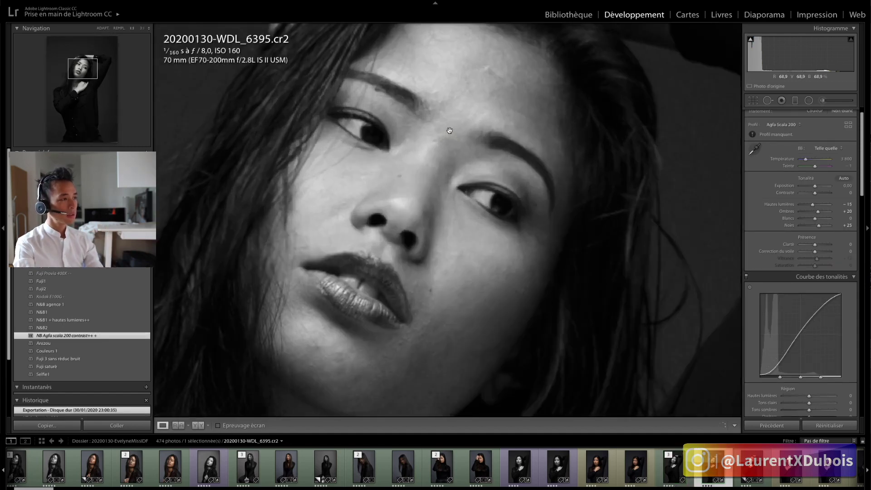
pyautogui.moveTo(583, 263); pyautogui.dragTo(632, 253)
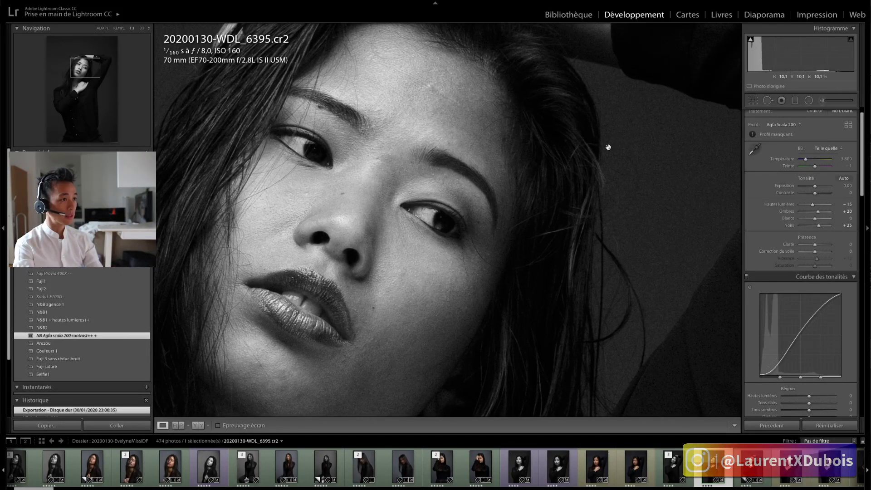
pyautogui.scroll(-3, 567, 254)
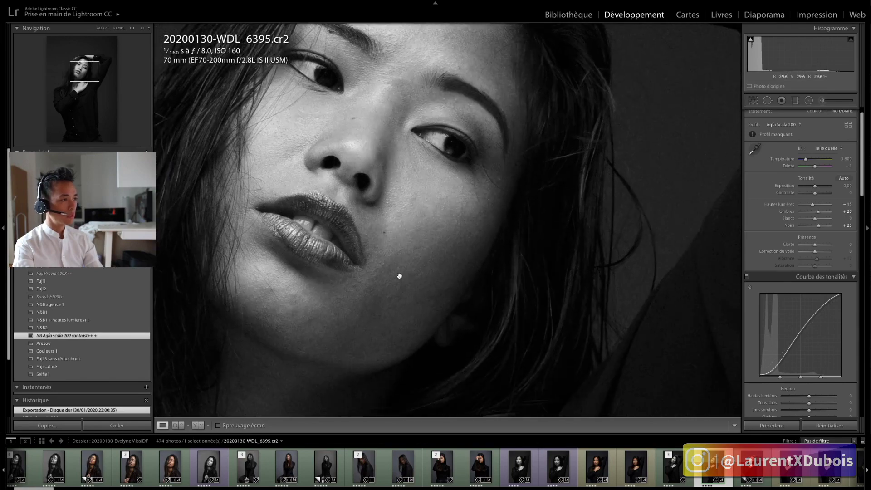
pyautogui.moveTo(383, 262); pyautogui.dragTo(403, 275)
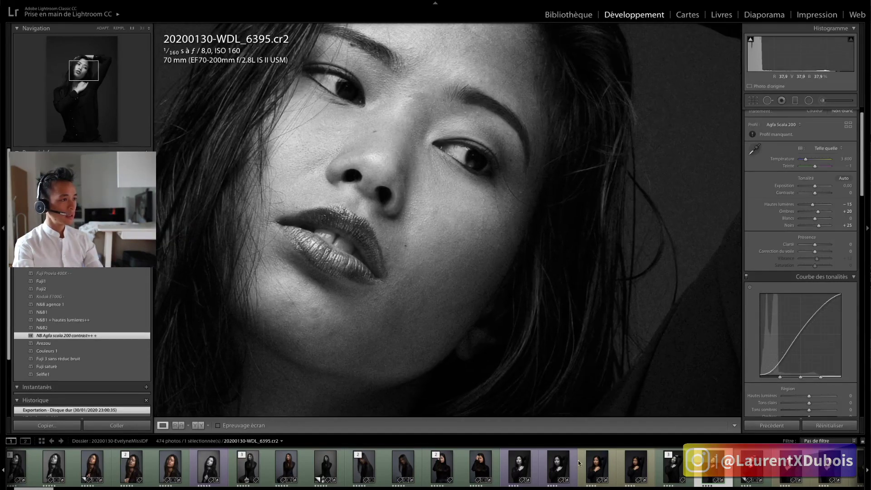
# - Examine the retouched face in 20200130-WDL_6395-Modifier.psd up close, and return to the full photo
pyautogui.click(674, 467)
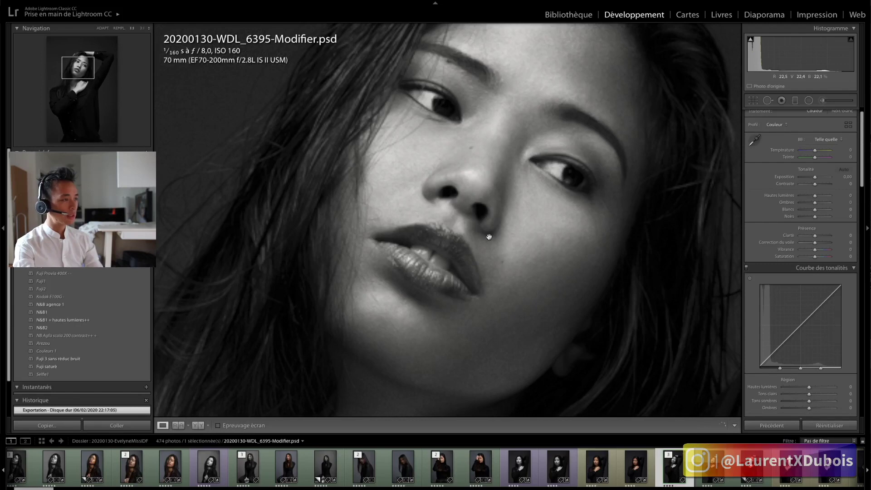
pyautogui.moveTo(538, 200); pyautogui.dragTo(449, 213)
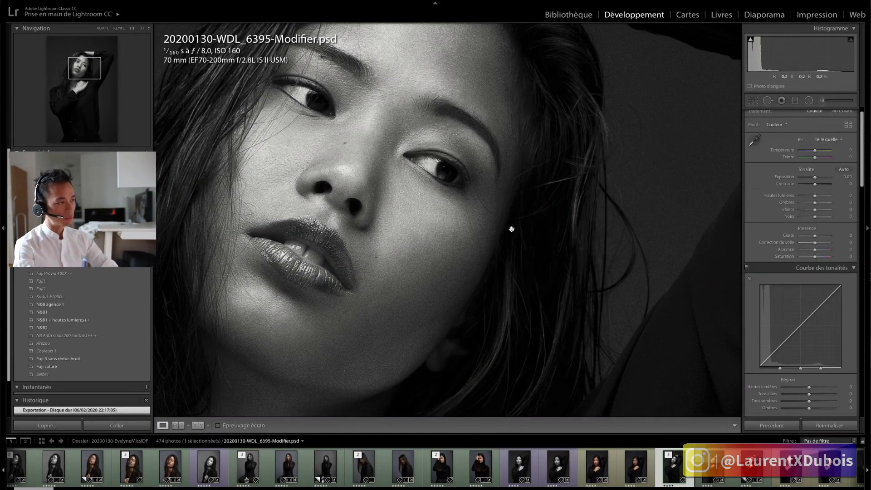
pyautogui.moveTo(438, 145); pyautogui.dragTo(489, 179)
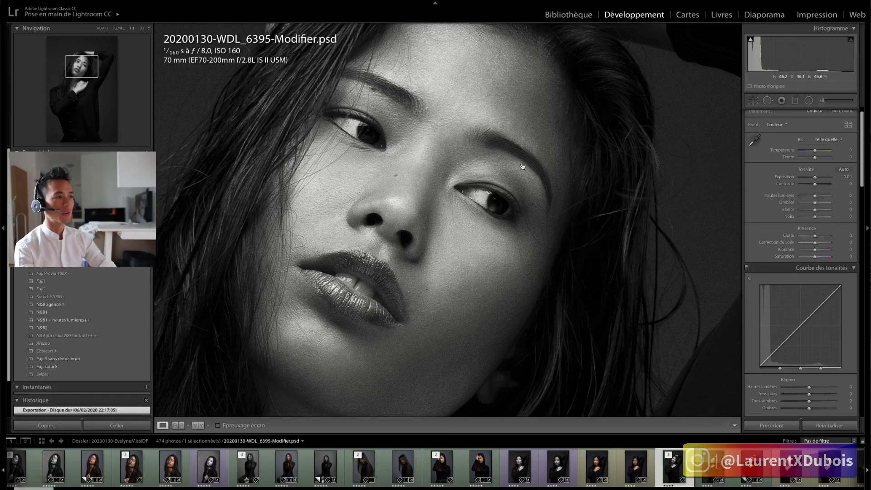
pyautogui.scroll(-3, 524, 167)
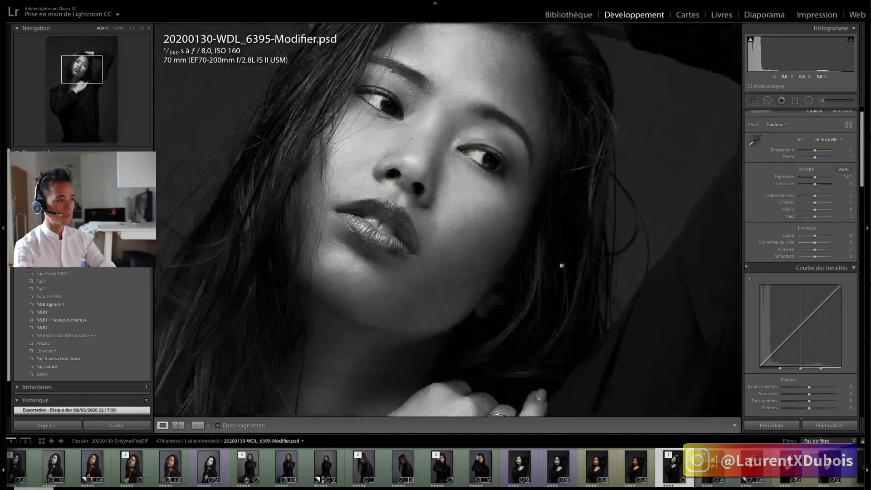
pyautogui.click(561, 265)
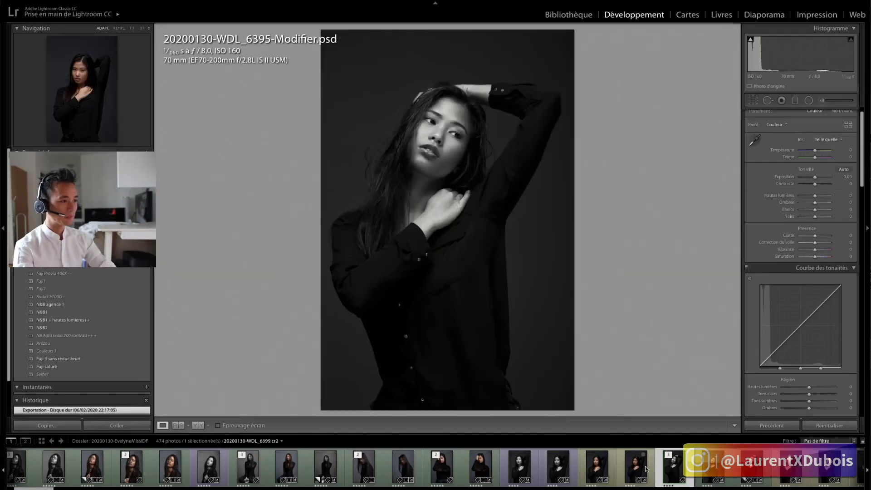
# - Reopen the colour Copie 1 of 20200130-WDL_6395.cr2 at full view
pyautogui.scroll(-1, 663, 465)
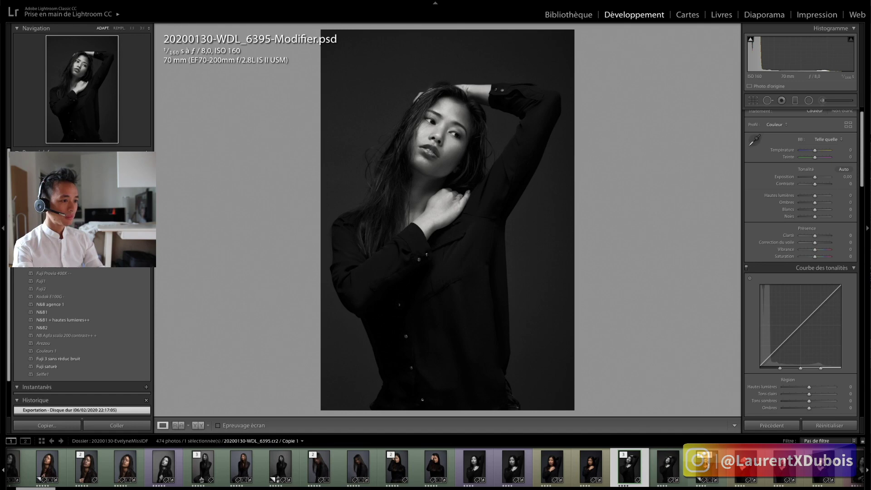
pyautogui.click(708, 466)
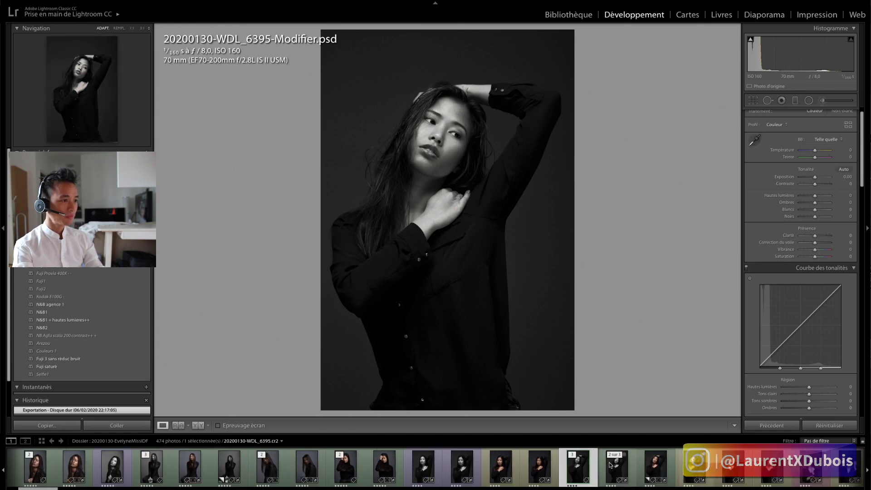
pyautogui.click(655, 467)
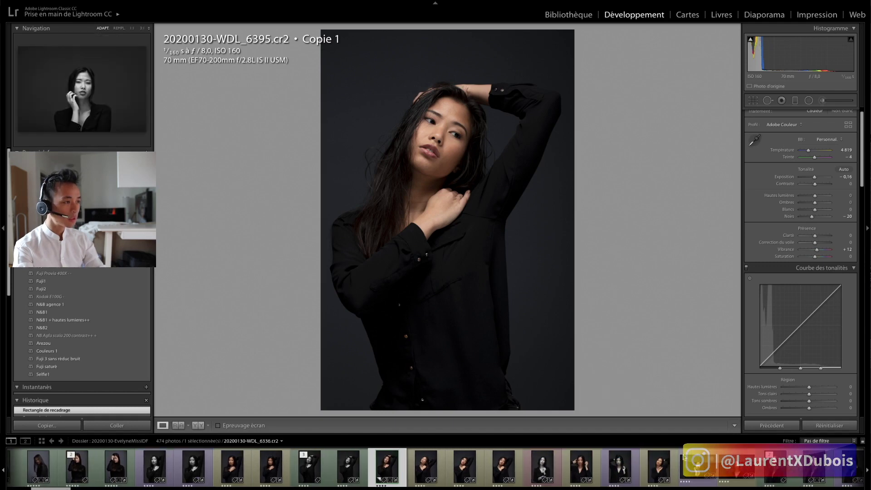
# - Browse the 20200321-Selfies folder in the library grid, and view the thumbnails of the 20200308 and 20200130 shoot folders
pyautogui.press('g')
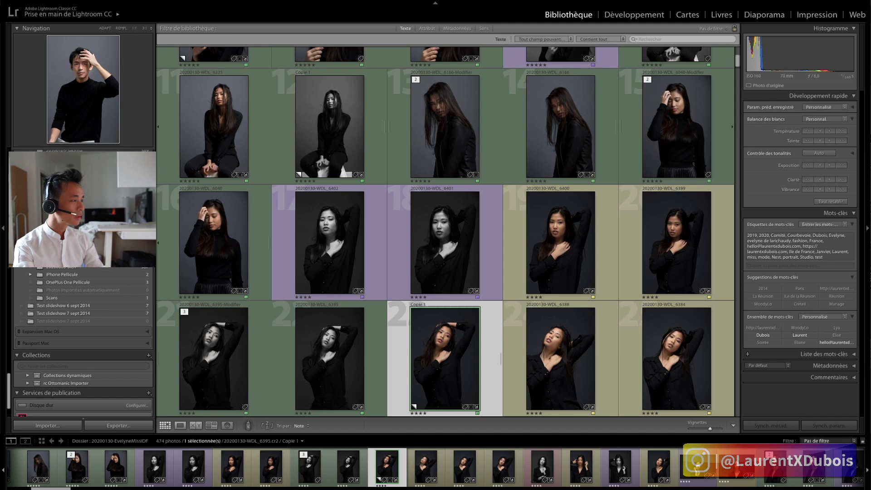
pyautogui.click(72, 254)
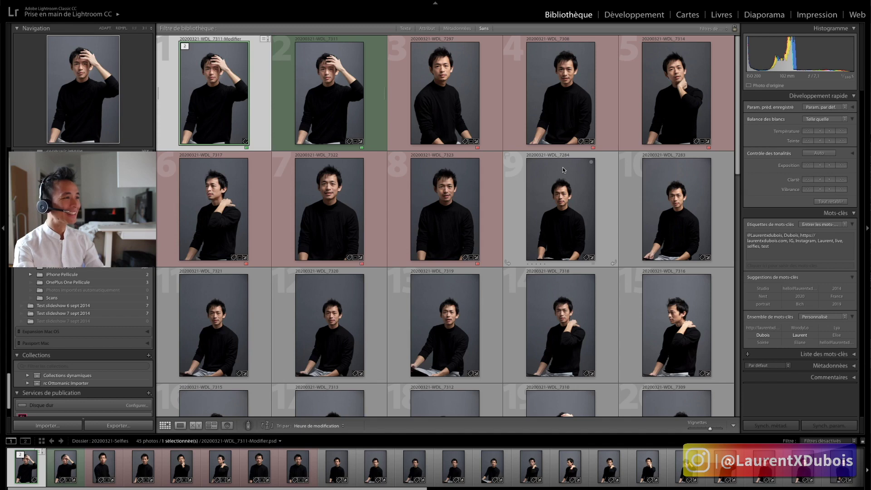
pyautogui.scroll(-1, 572, 144)
pyautogui.scroll(-3, 571, 144)
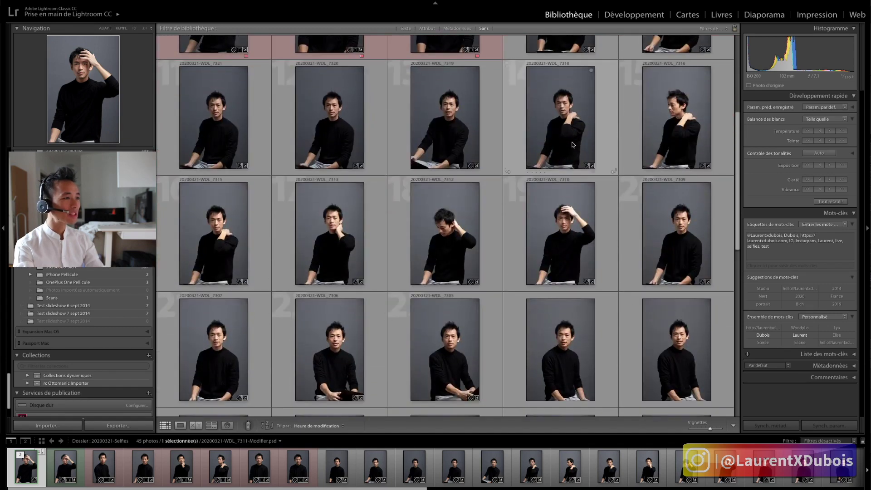
pyautogui.scroll(4, 569, 142)
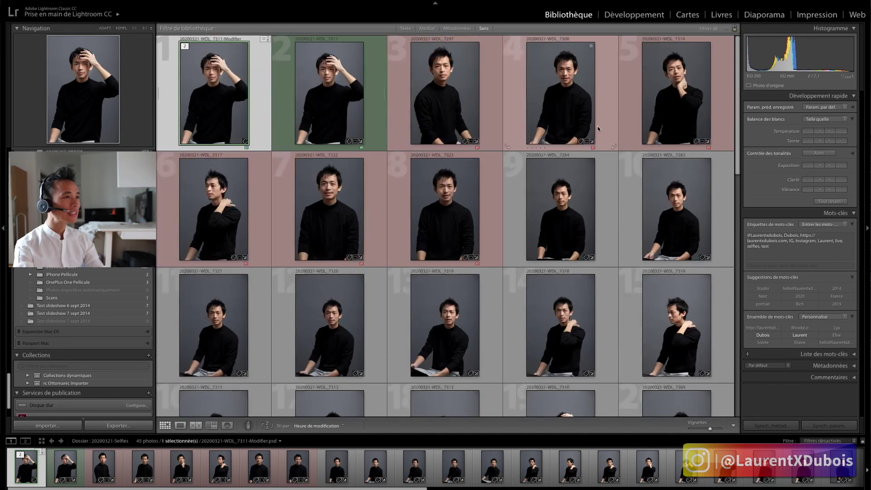
pyautogui.scroll(-5, 449, 235)
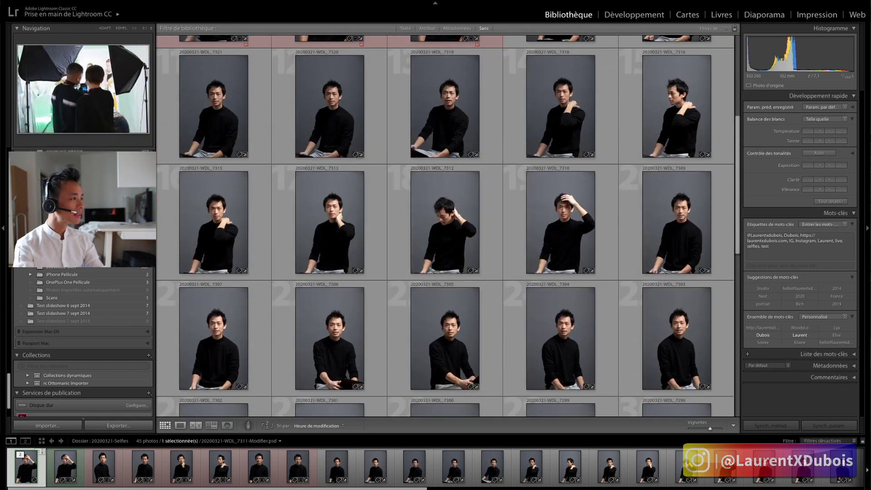
pyautogui.click(64, 220)
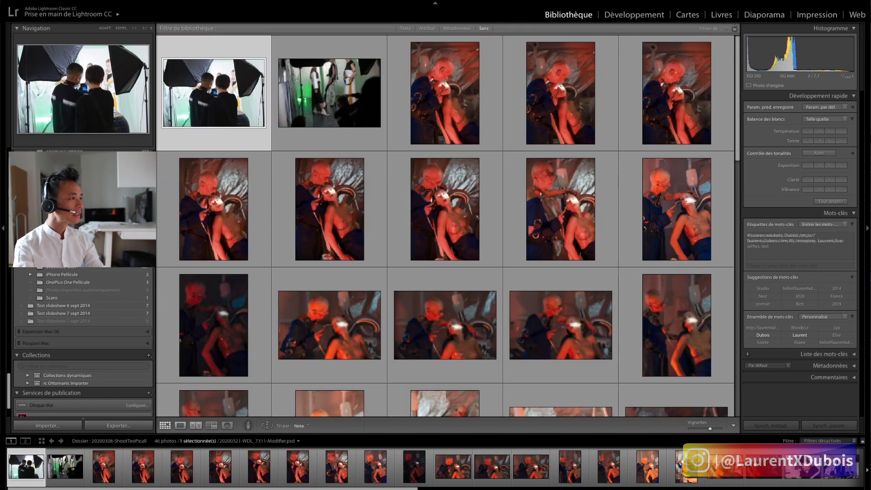
pyautogui.click(64, 212)
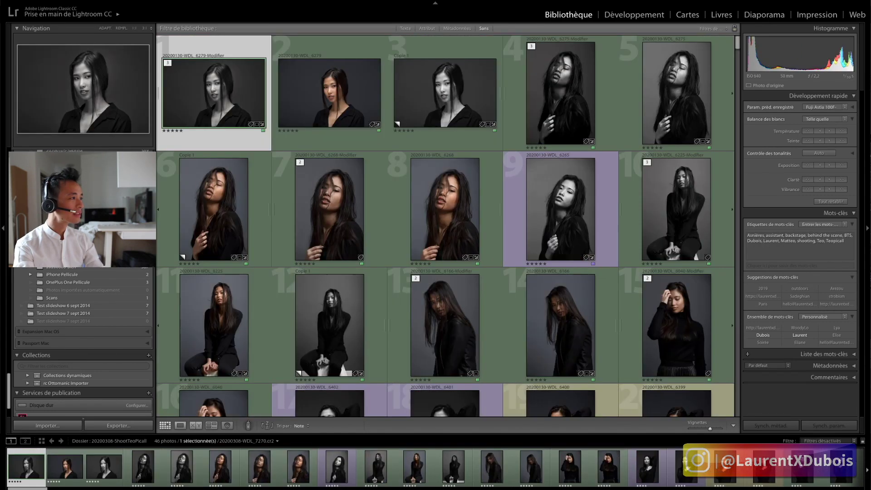
# - Open the folder 20200120-FARHAD RE Printemps-Été 2020 and browse its runway photos with the folder list hidden
pyautogui.scroll(3, 83, 341)
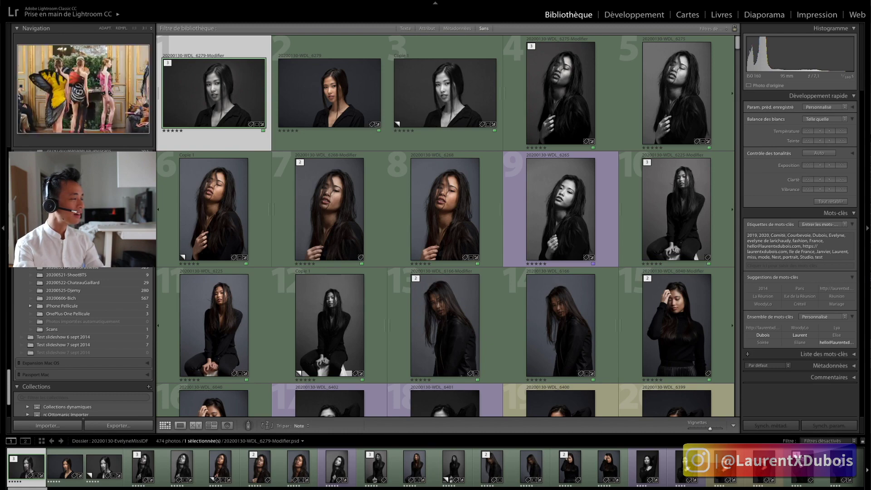
pyautogui.click(104, 263)
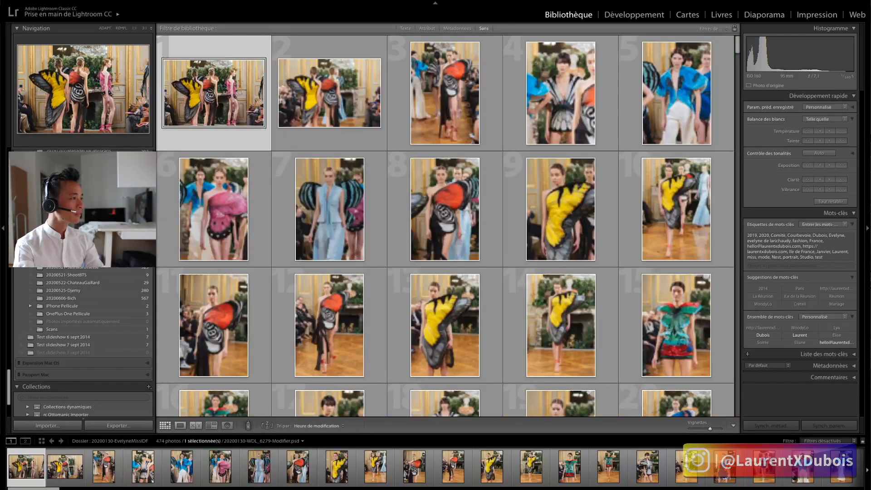
pyautogui.click(3, 231)
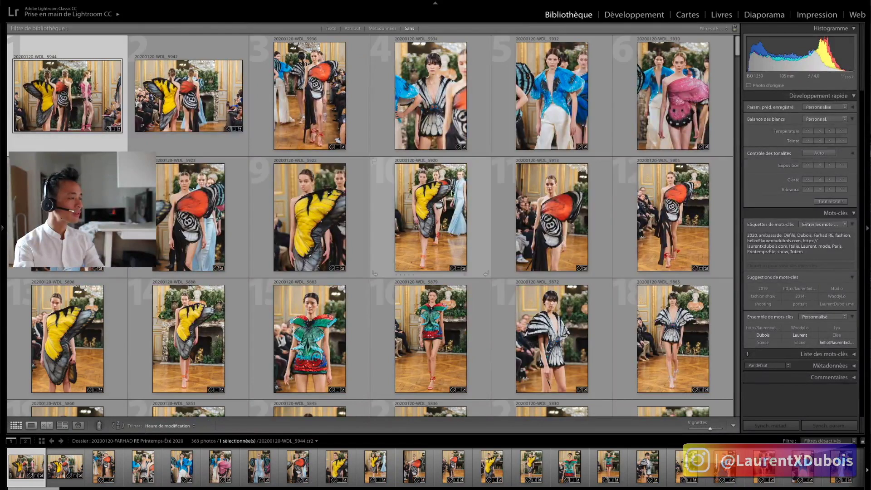
pyautogui.scroll(-3, 611, 193)
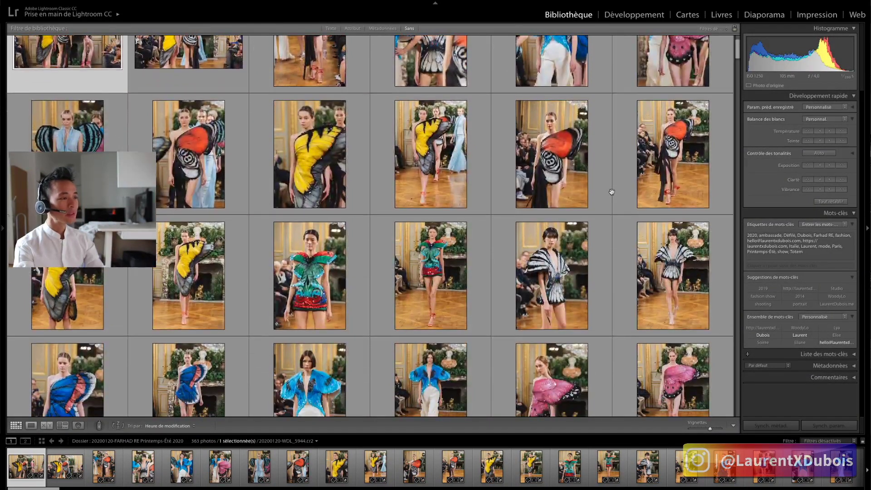
pyautogui.scroll(-6, 611, 192)
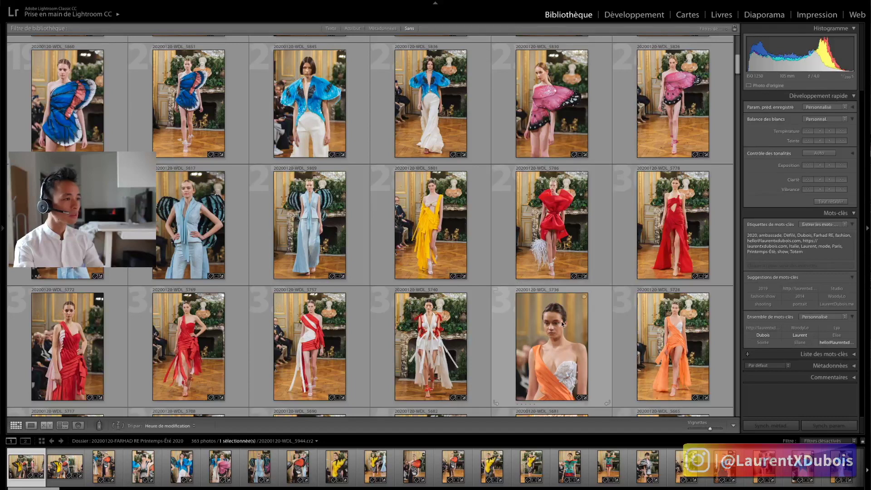
# - Open 20200120-WDL_5736.cr2, the model in the orange dress, and examine her facial skin, eyes and ear up close
pyautogui.doubleClick(562, 324)
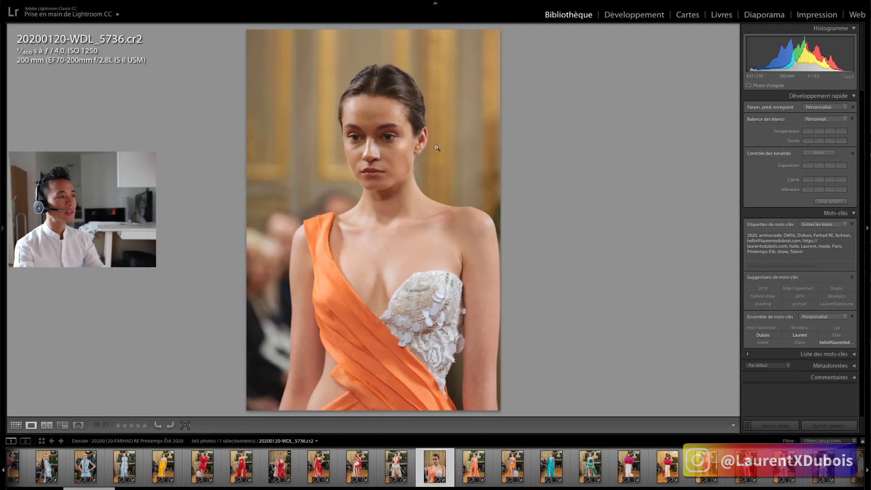
pyautogui.click(381, 131)
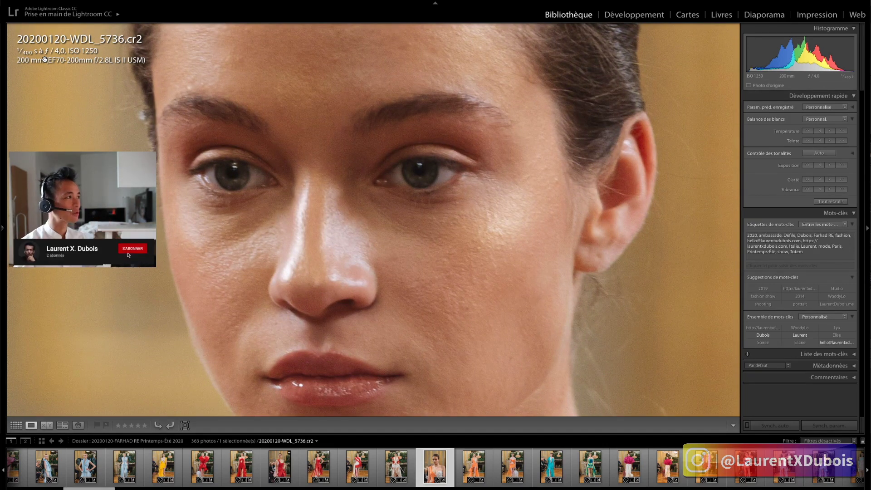
pyautogui.moveTo(323, 112); pyautogui.dragTo(364, 97)
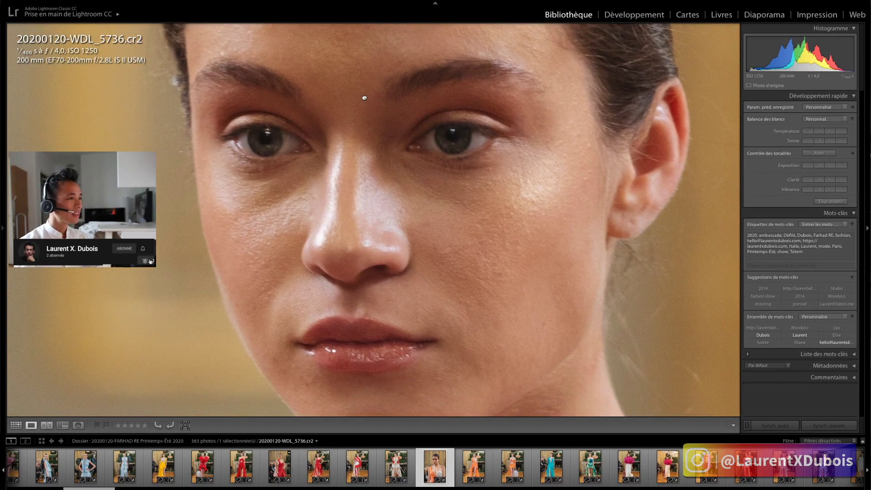
pyautogui.moveTo(515, 223); pyautogui.dragTo(467, 213)
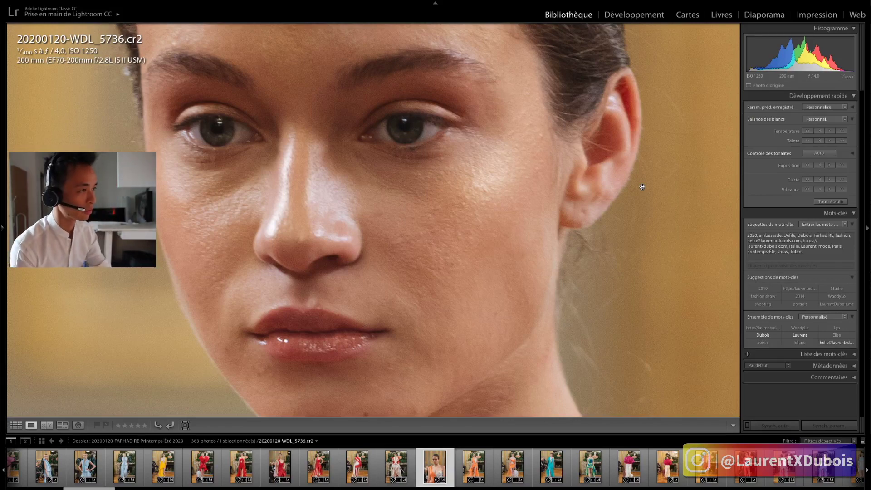
pyautogui.moveTo(626, 203); pyautogui.dragTo(642, 215)
pyautogui.moveTo(602, 187); pyautogui.dragTo(575, 203)
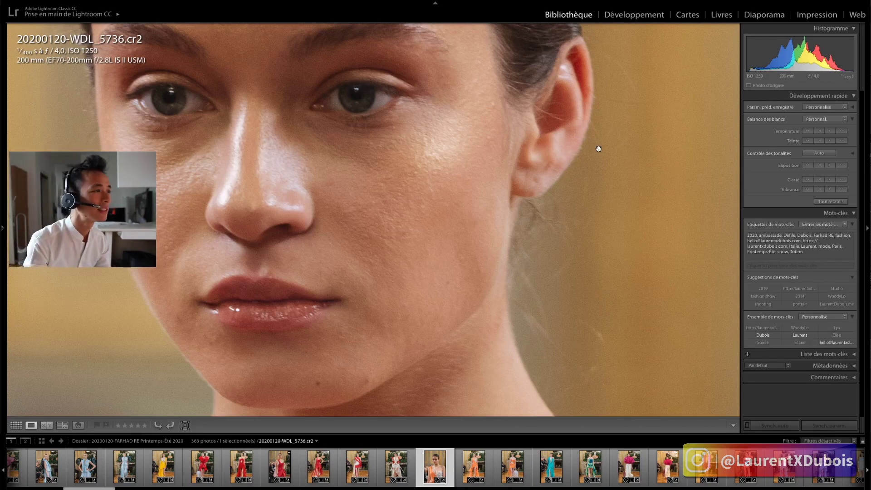
pyautogui.moveTo(597, 147); pyautogui.dragTo(581, 179)
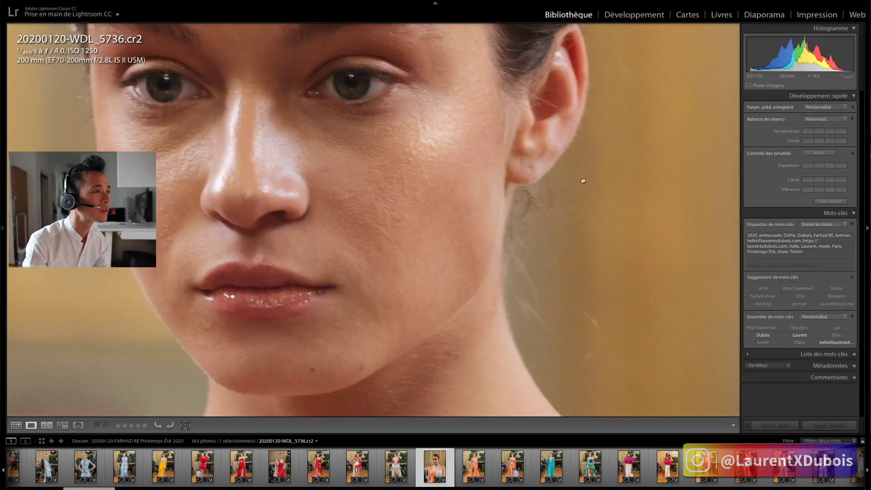
# - Develop 20200120-WDL_5736.cr2 and retouch the mark on her ear's outer edge with a size 21 correction stroke, comparing with markers hidden
pyautogui.moveTo(454, 204); pyautogui.dragTo(529, 227)
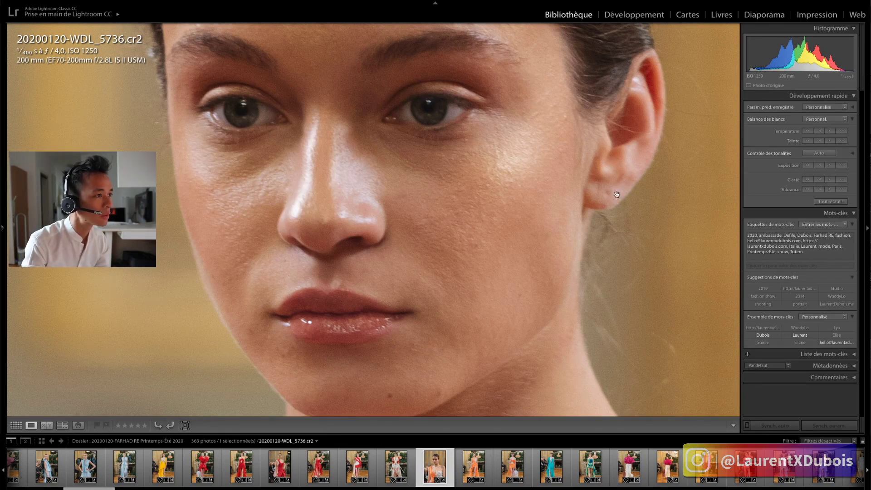
pyautogui.press('d')
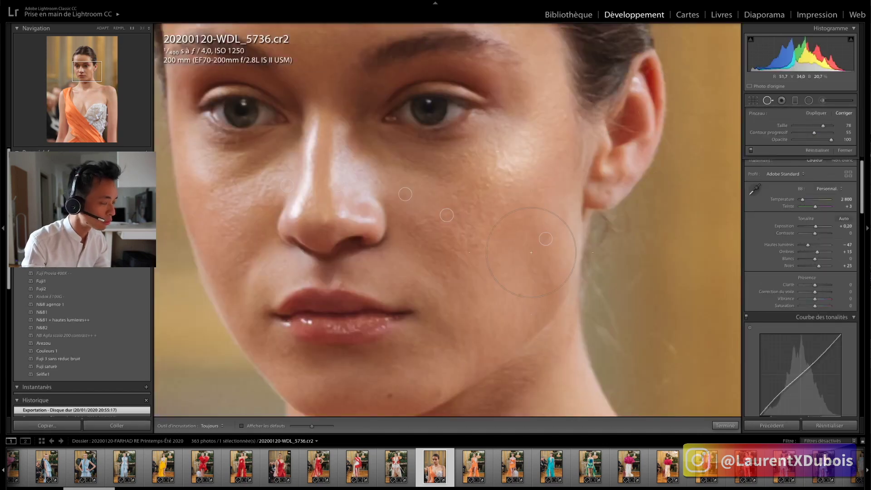
pyautogui.scroll(-5, 557, 242)
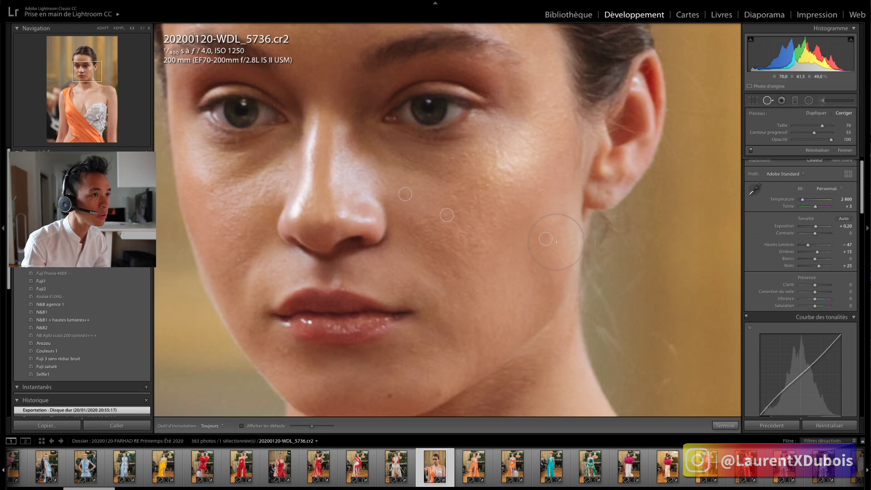
pyautogui.scroll(-8, 555, 242)
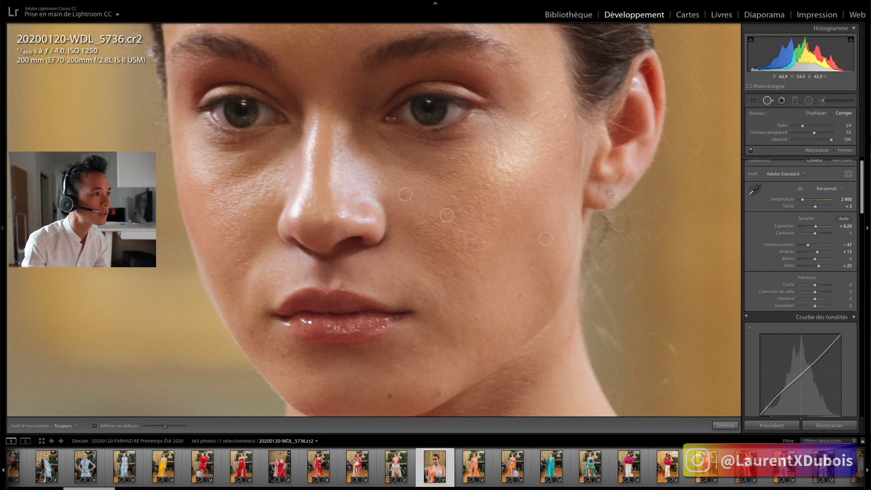
pyautogui.click(620, 180)
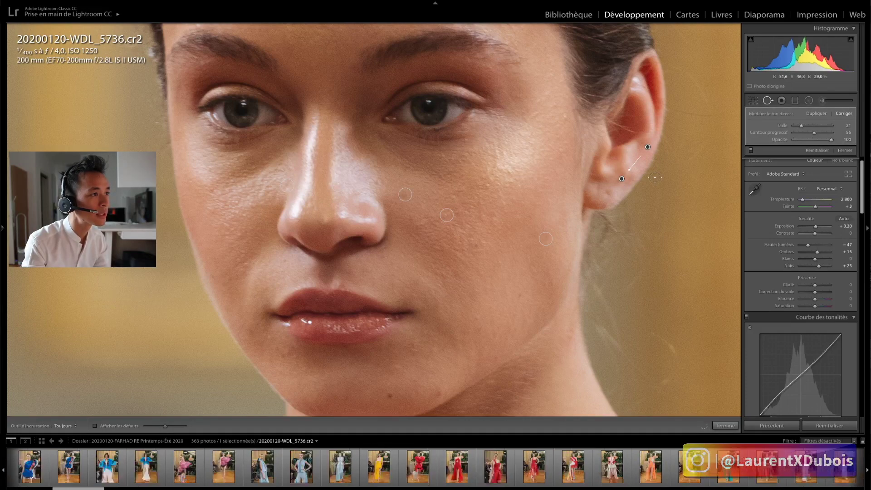
pyautogui.press('q')
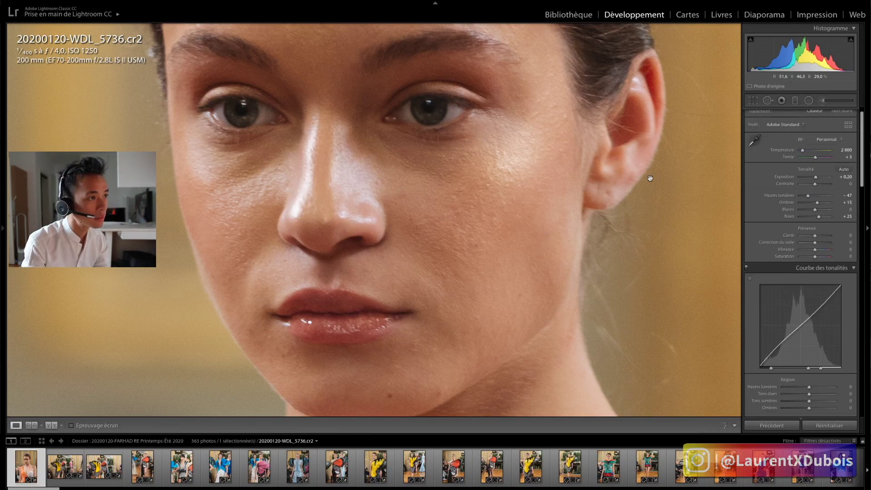
pyautogui.press('q')
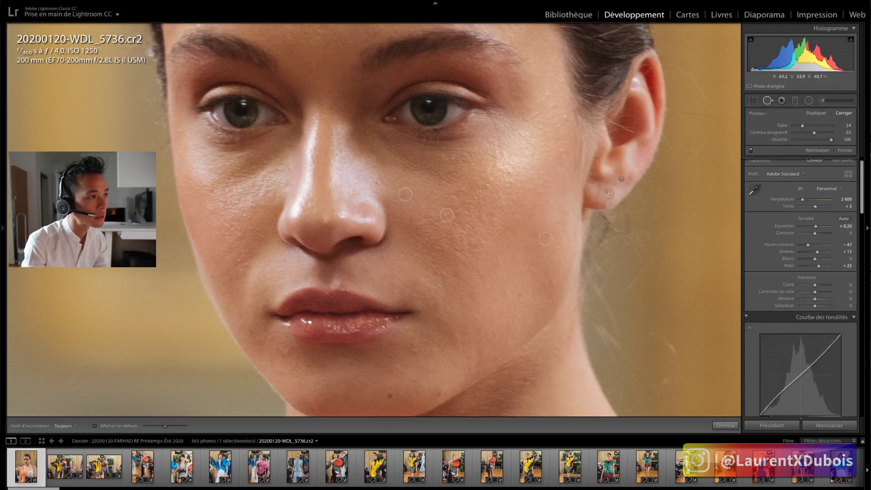
pyautogui.press('q')
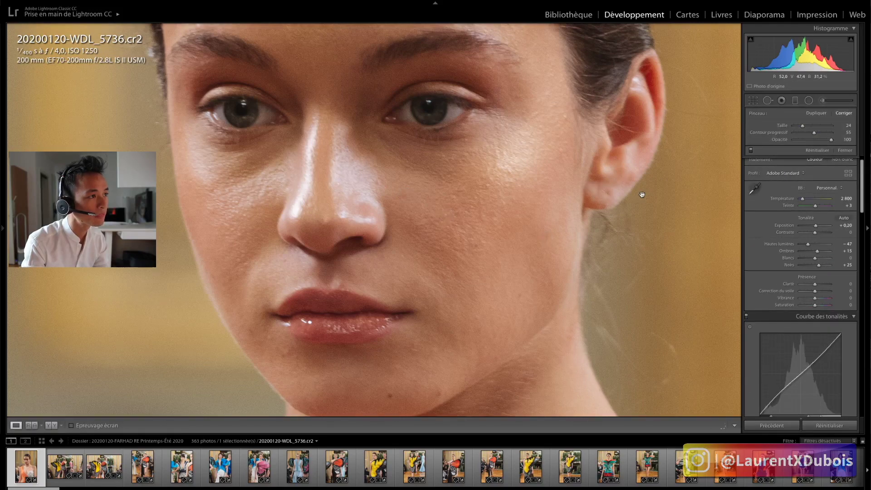
# - Move the source of the earlobe's correction spot to the ear's outer edge and check the retouch with the markers hidden
pyautogui.press('q')
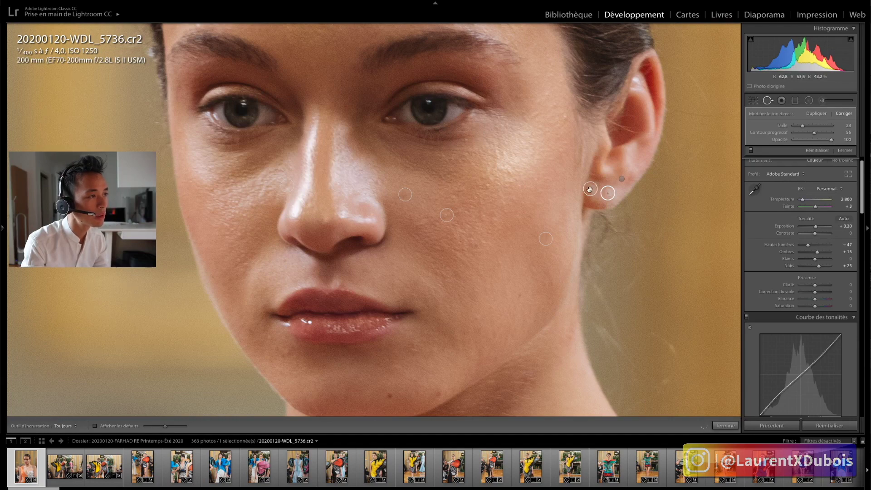
pyautogui.moveTo(590, 189); pyautogui.dragTo(618, 186)
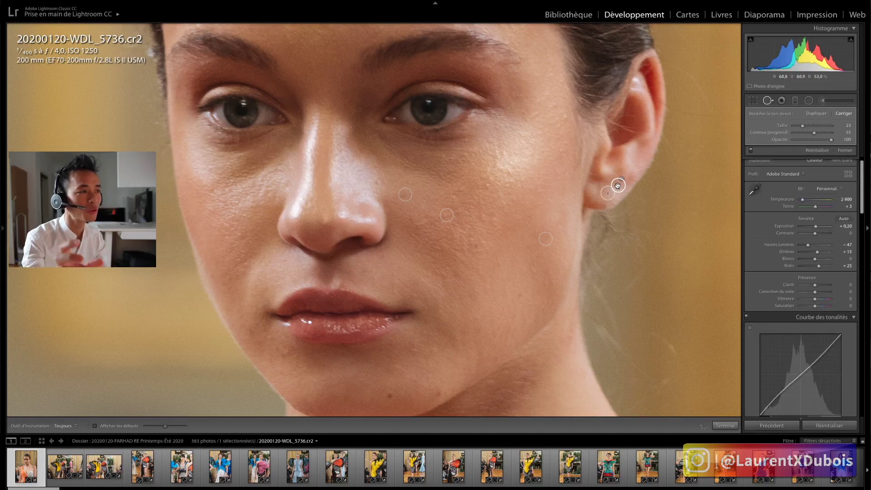
pyautogui.press('q')
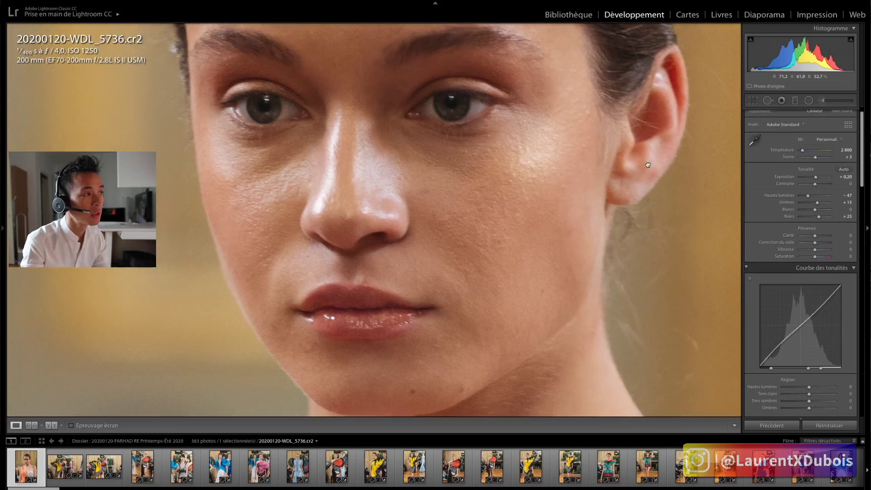
pyautogui.moveTo(622, 172); pyautogui.dragTo(645, 168)
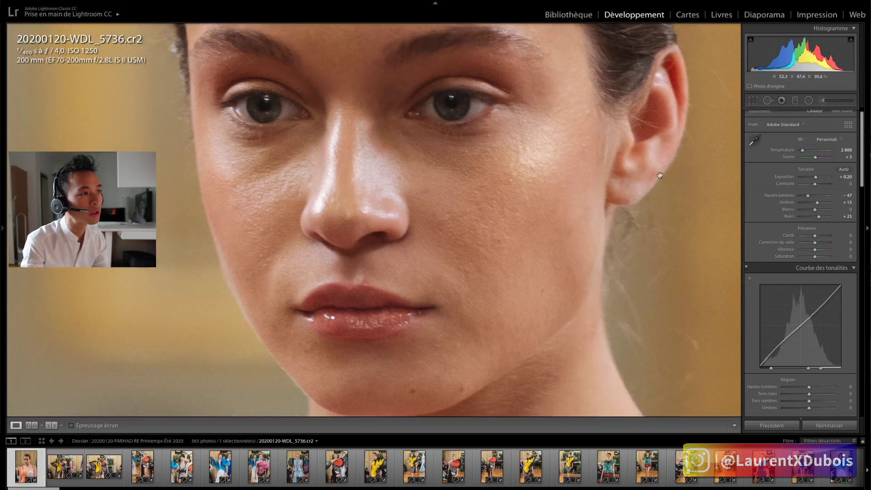
pyautogui.press('q')
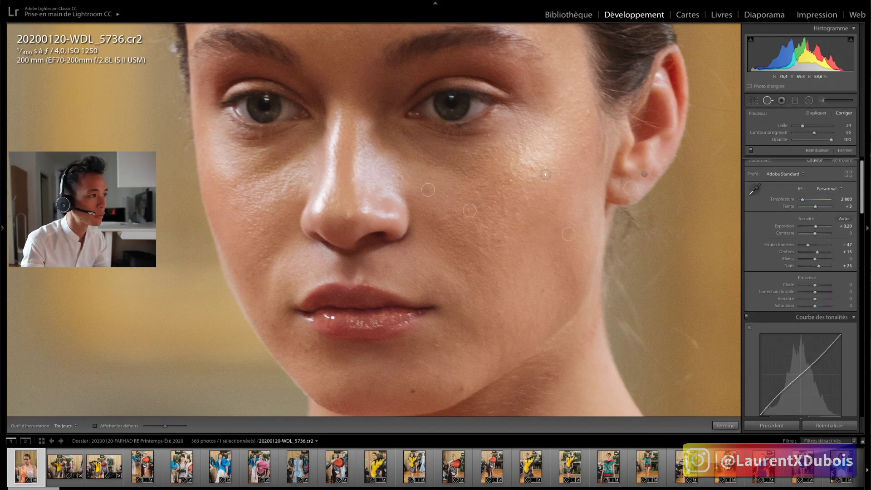
# - Try to correct a blemish on the temple beside her ear with a size 18 spot and shift that spot slightly
pyautogui.scroll(-3, 588, 113)
pyautogui.click(588, 112)
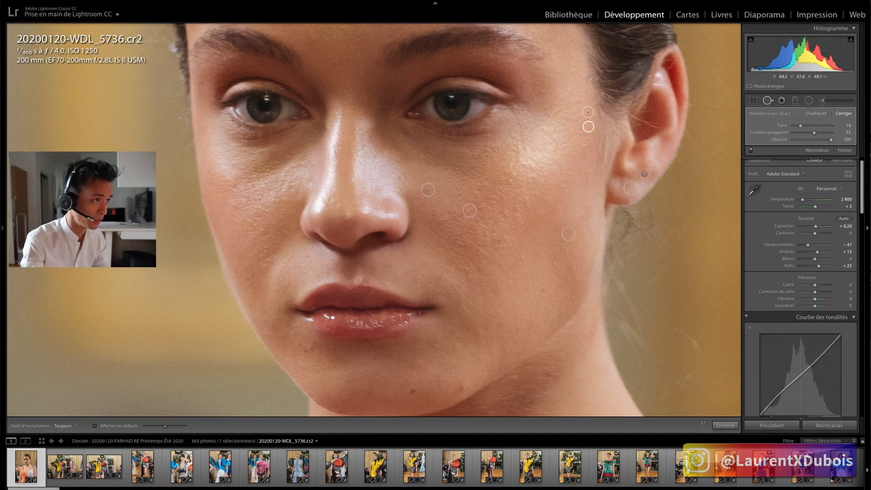
pyautogui.moveTo(588, 126)
pyautogui.mouseDown()
pyautogui.moveTo(578, 125)
pyautogui.moveTo(592, 127)
pyautogui.mouseUp()
pyautogui.press('q')
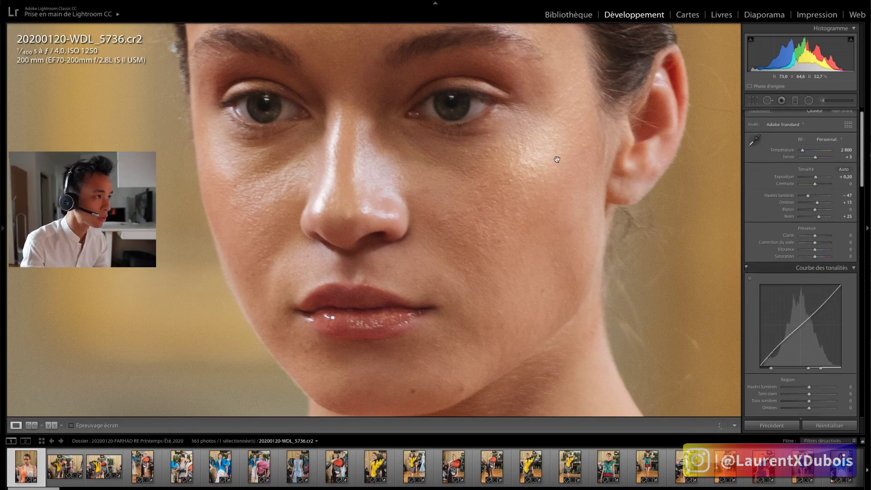
pyautogui.press('q')
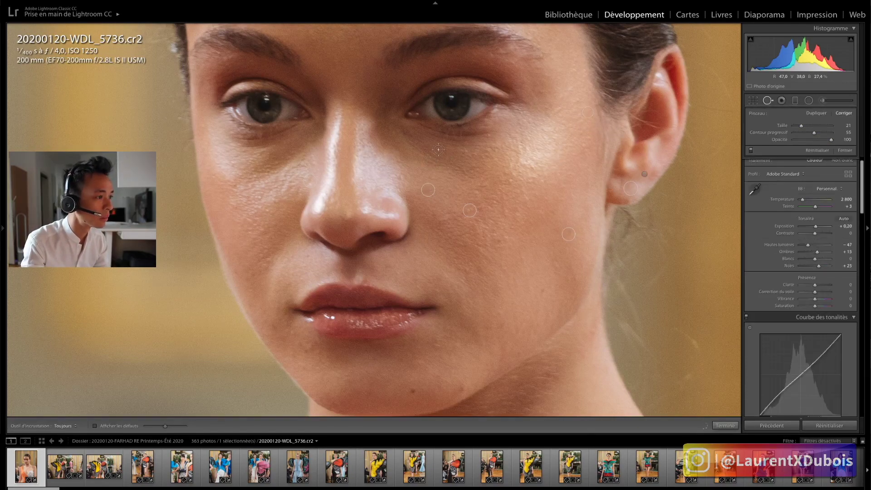
# - Paint a size 26 correction stroke below her left eye, from beside the nose across the upper cheek
pyautogui.press('q')
pyautogui.moveTo(448, 160); pyautogui.dragTo(410, 70)
pyautogui.moveTo(439, 197); pyautogui.dragTo(417, 111)
pyautogui.moveTo(444, 217); pyautogui.dragTo(418, 204)
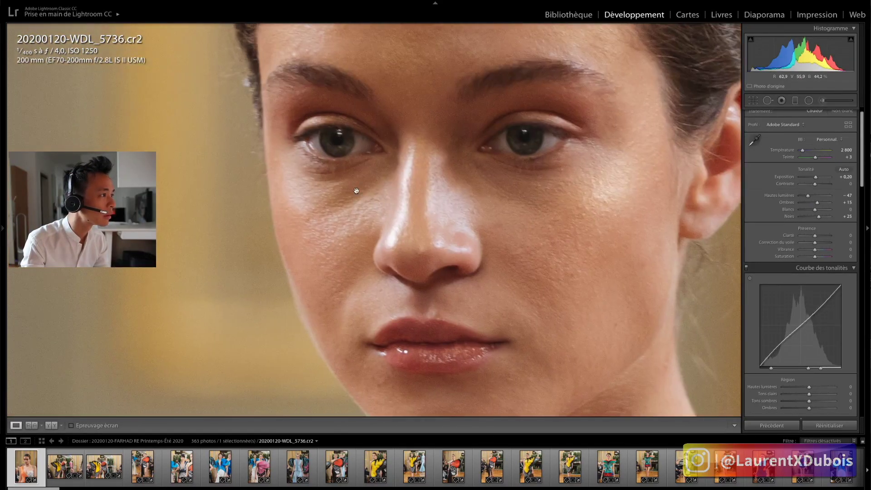
pyautogui.press('q')
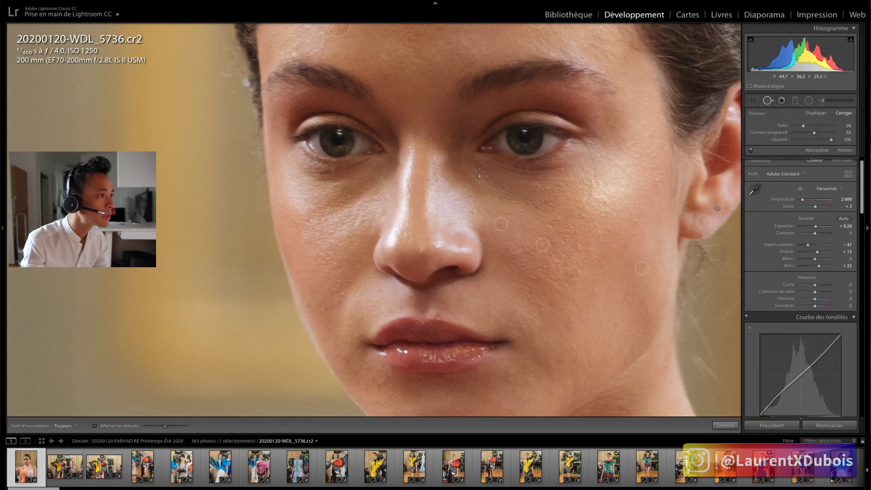
pyautogui.moveTo(477, 172)
pyautogui.mouseDown()
pyautogui.moveTo(510, 200)
pyautogui.moveTo(564, 210)
pyautogui.mouseUp()
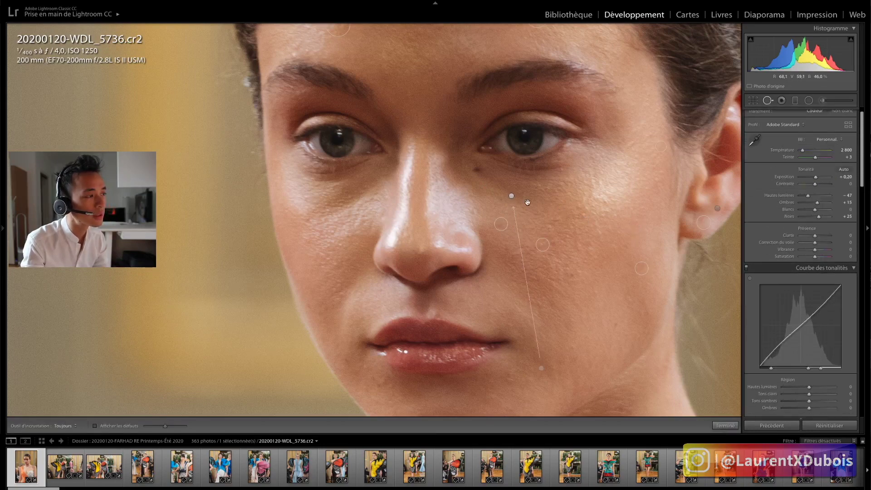
# - Move the source of the under-eye correction stroke to the lower cheek near the jaw and view the result without markers
pyautogui.click(512, 198)
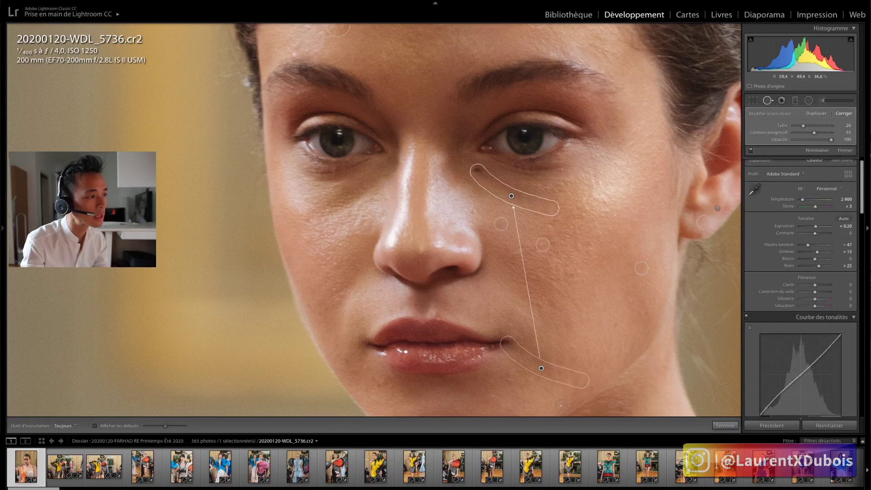
pyautogui.moveTo(540, 368); pyautogui.dragTo(569, 344)
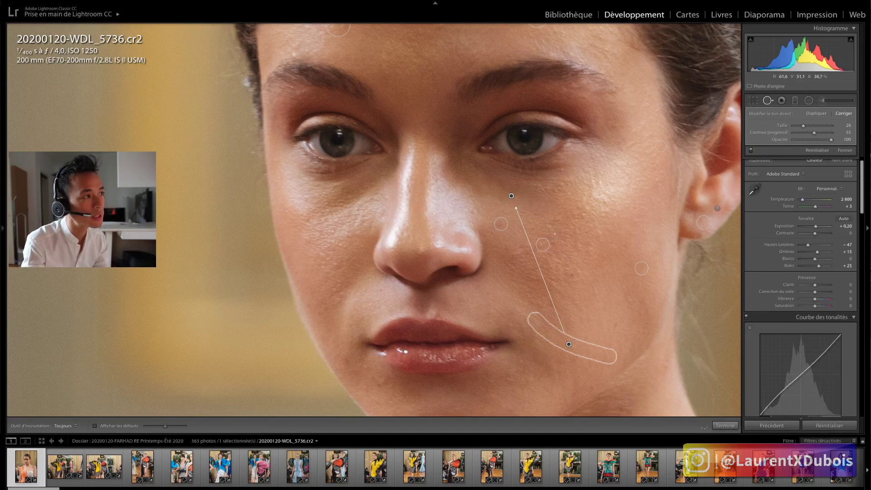
pyautogui.press('q')
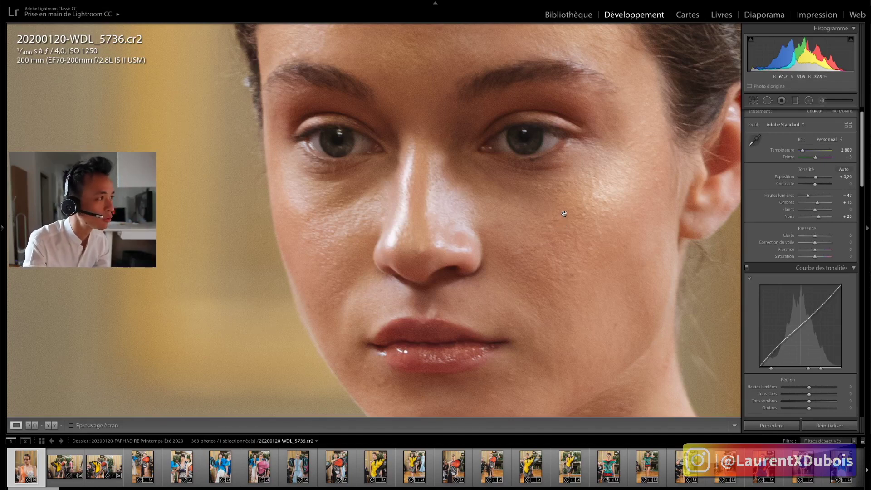
# - Examine the existing correction spots on her forehead
pyautogui.moveTo(564, 210); pyautogui.dragTo(517, 259)
pyautogui.press('q')
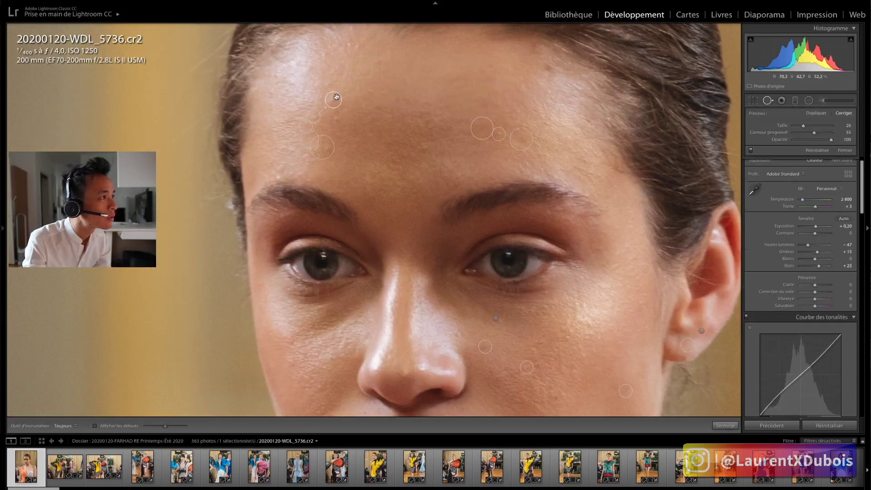
# - Remove the small blemishes on the model's forehead with spot removal in Heal mode
pyautogui.click(333, 100)
pyautogui.click(549, 67)
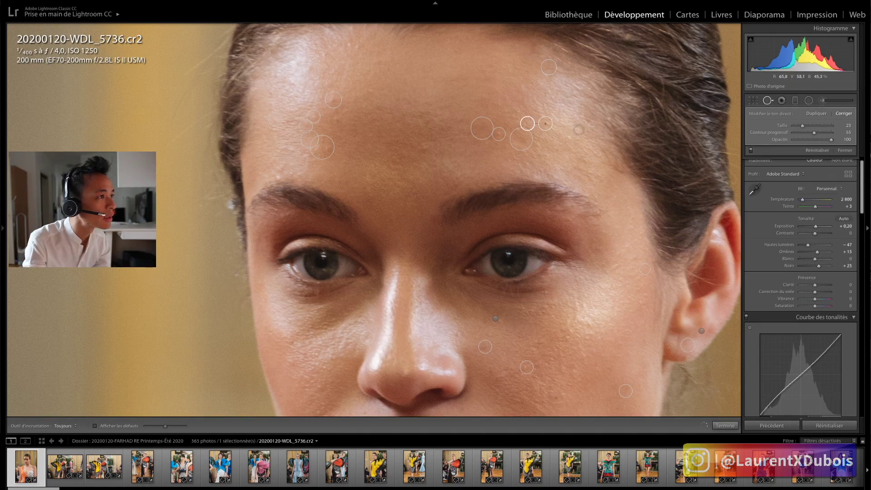
pyautogui.press('q')
pyautogui.moveTo(316, 199); pyautogui.dragTo(331, 112)
pyautogui.press('q')
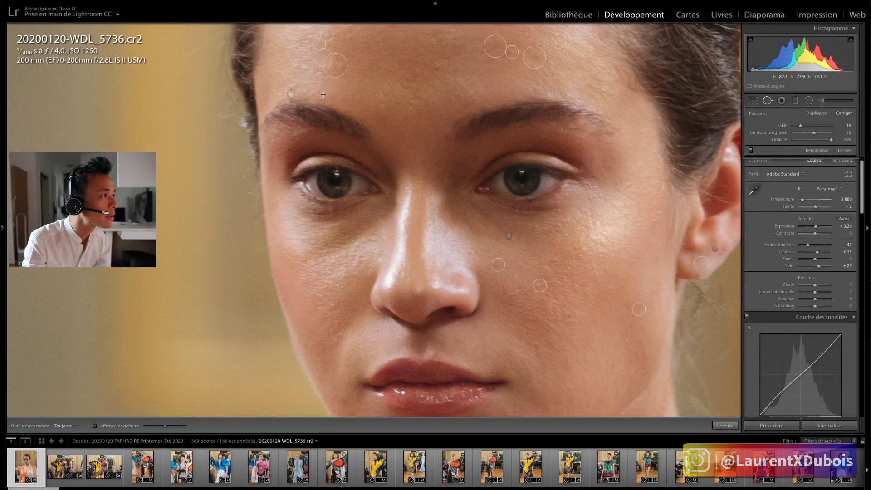
pyautogui.press('q')
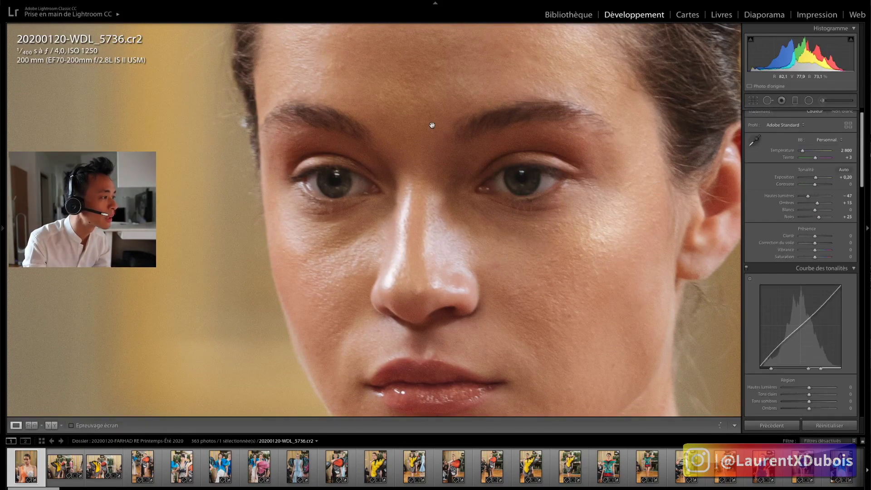
# - Heal the blemishes on both sides of the chin and along the jaw, and check the neck and shoulders
pyautogui.scroll(-5, 431, 125)
pyautogui.hscroll(5, 464, 258)
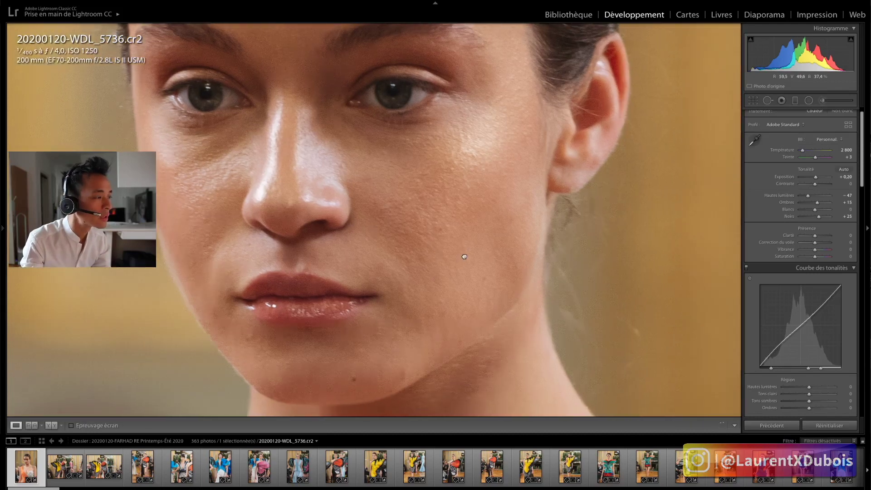
pyautogui.scroll(-2, 464, 257)
pyautogui.press('q')
pyautogui.click(400, 339)
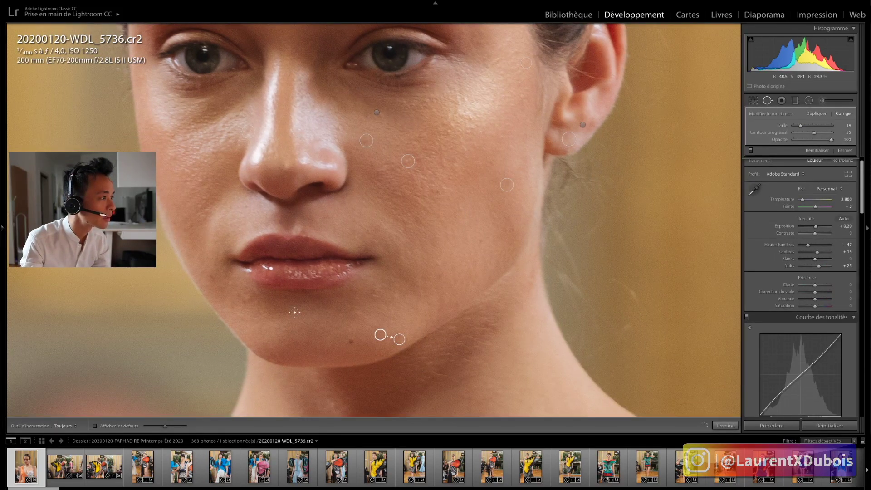
pyautogui.click(243, 301)
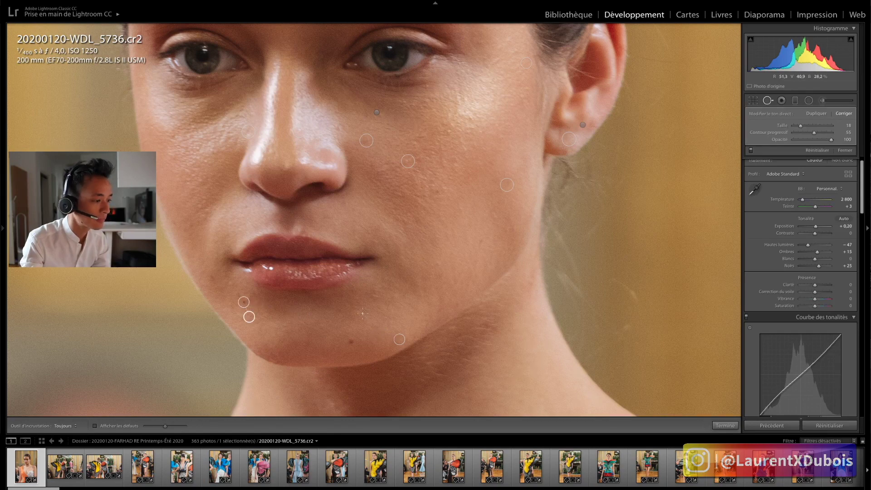
pyautogui.press('q')
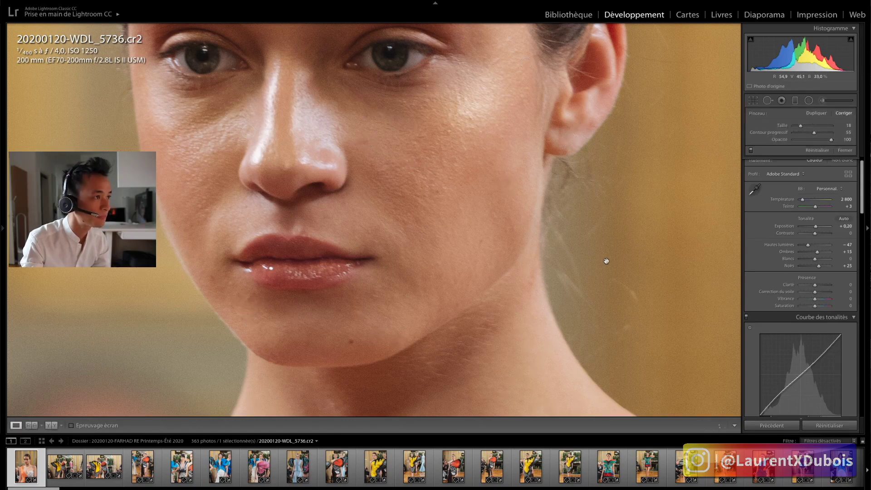
pyautogui.scroll(-5, 578, 202)
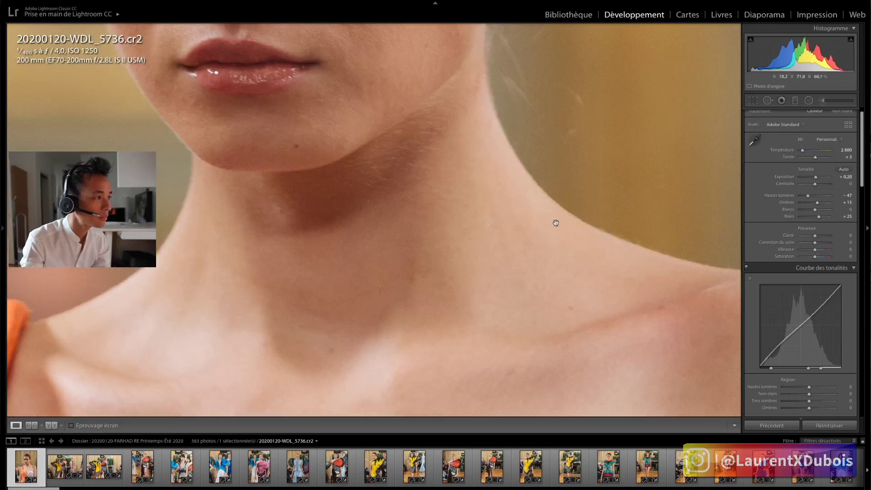
pyautogui.moveTo(498, 235); pyautogui.dragTo(566, 188)
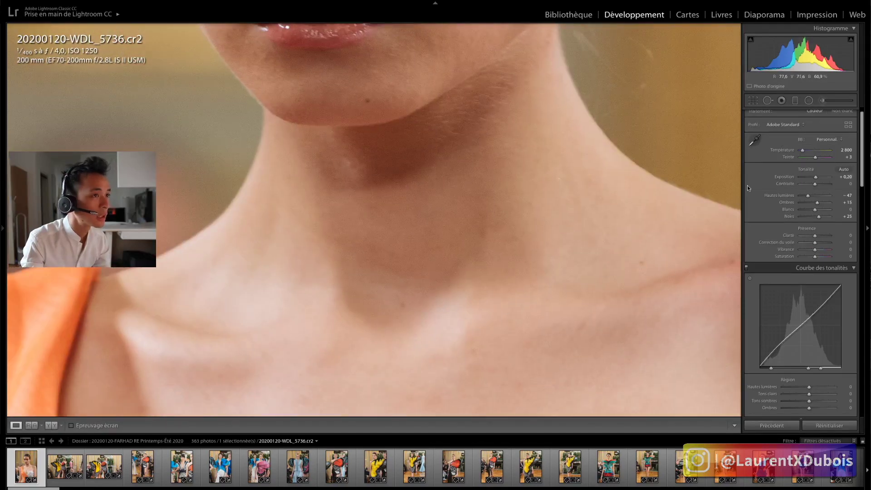
pyautogui.click(534, 152)
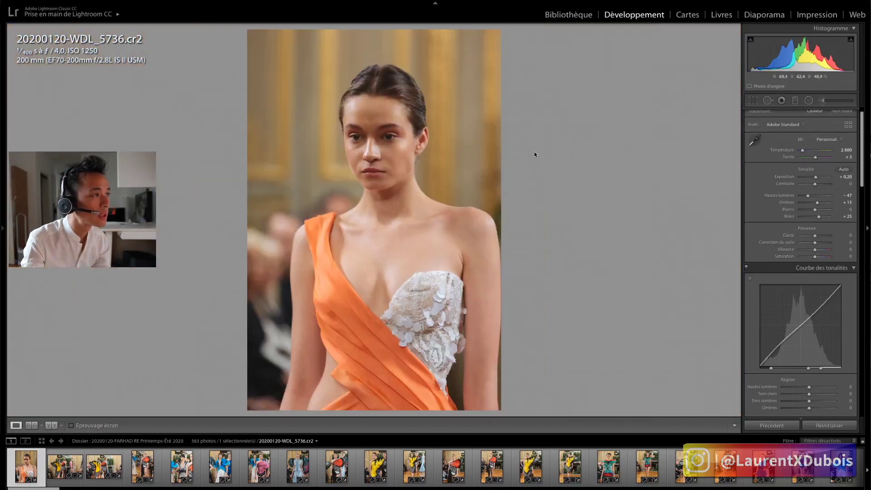
# - Draw a graduated filter from the photo's upper edge down to the chest and raise its exposure to 2.27
pyautogui.click(795, 101)
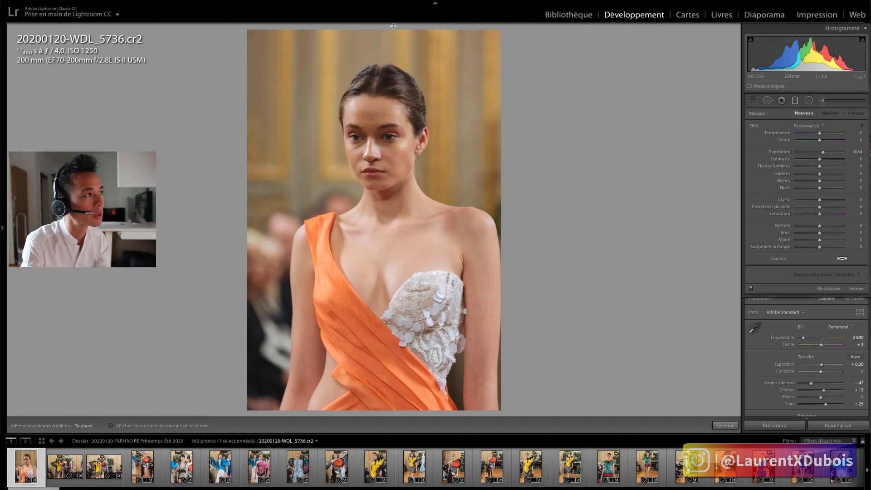
pyautogui.moveTo(394, 26); pyautogui.dragTo(393, 281)
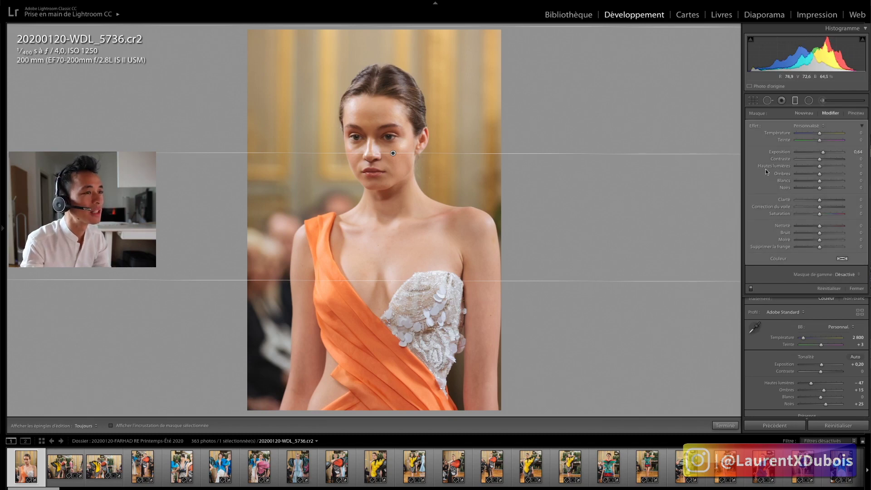
pyautogui.moveTo(824, 154); pyautogui.dragTo(832, 153)
# - Tint the graduated filter orange with hue 37 and saturation 83
pyautogui.click(843, 259)
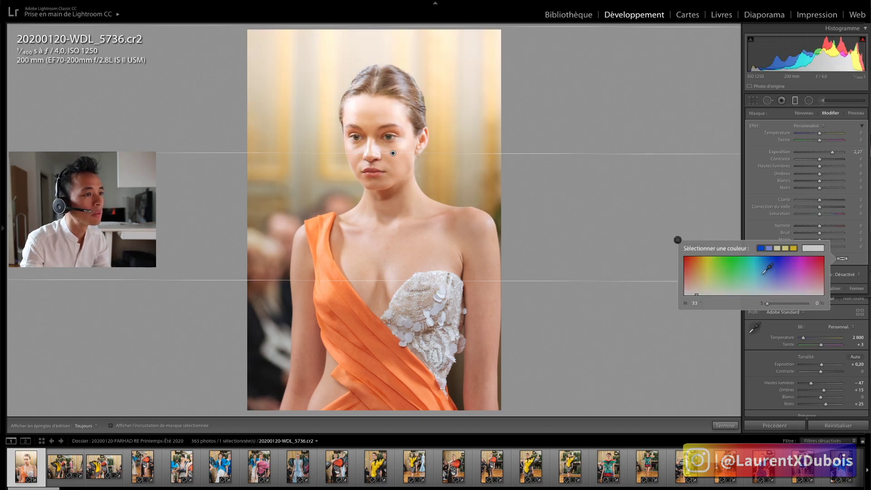
pyautogui.click(695, 266)
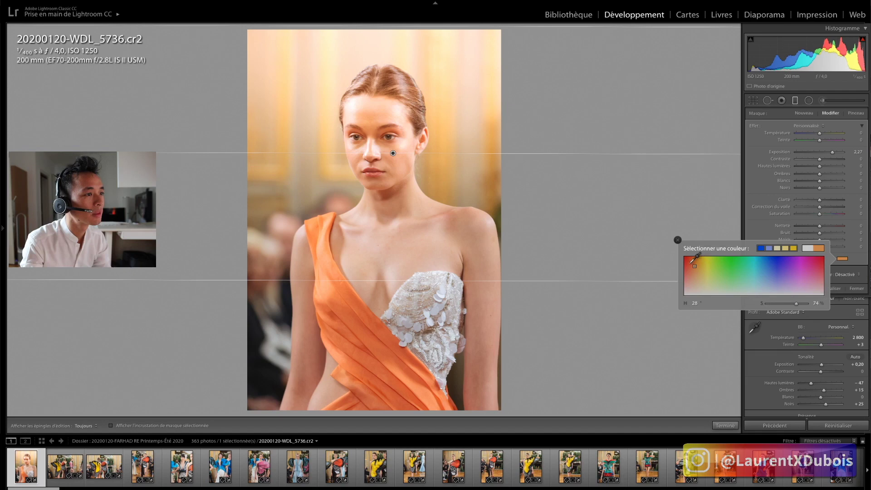
pyautogui.moveTo(695, 265); pyautogui.dragTo(702, 259)
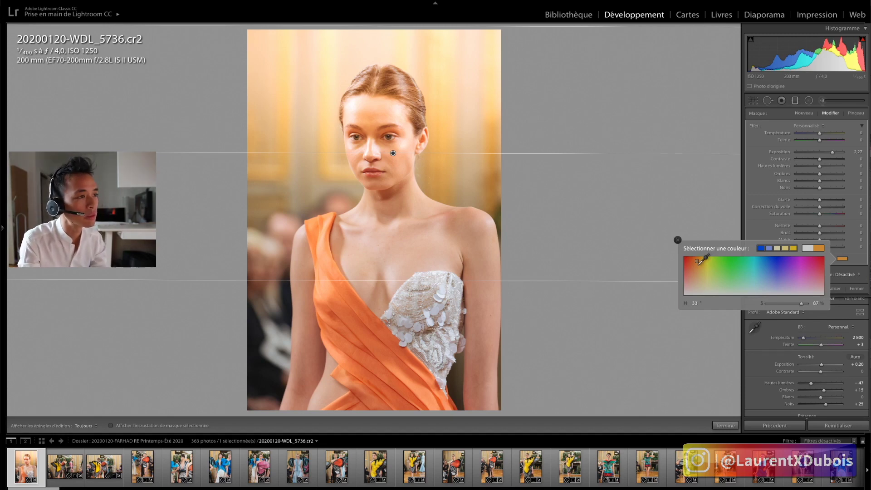
pyautogui.moveTo(699, 263)
pyautogui.mouseDown()
pyautogui.moveTo(690, 261)
pyautogui.moveTo(699, 263)
pyautogui.mouseUp()
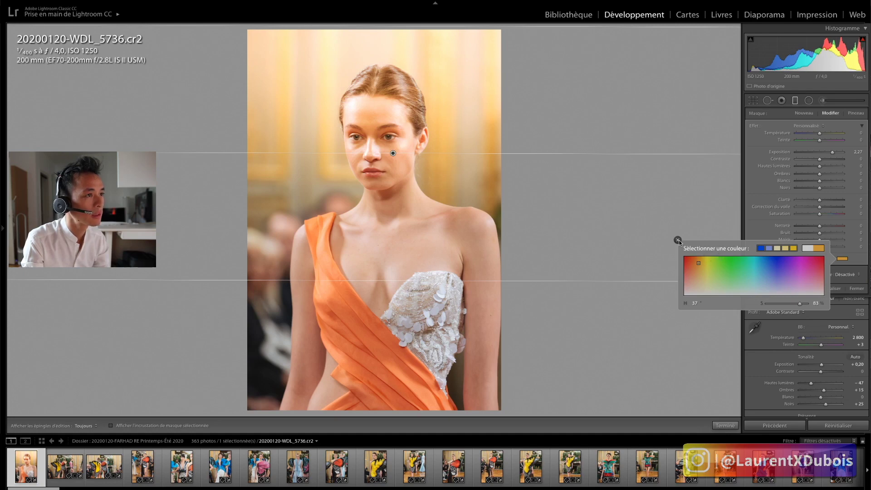
pyautogui.click(677, 240)
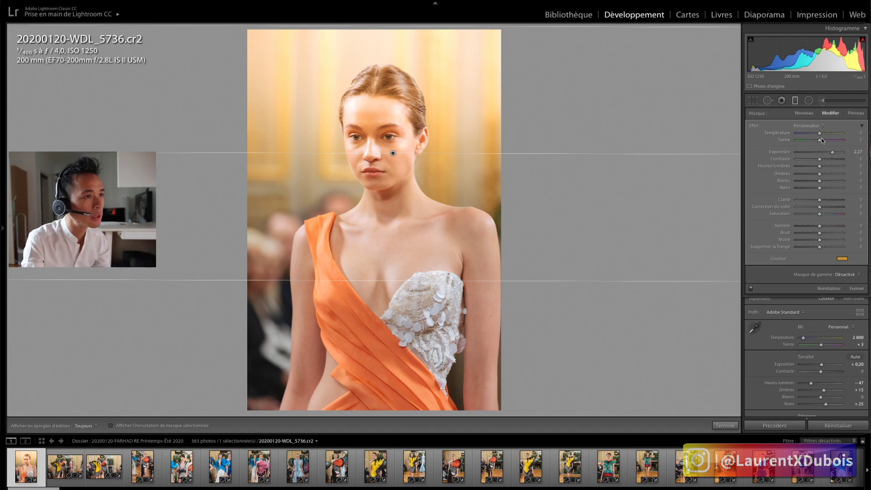
# - Lower the graduated filter's exposure to 1.43 and try a whites adjustment of 4, resetting it to 0
pyautogui.moveTo(829, 132); pyautogui.dragTo(829, 153)
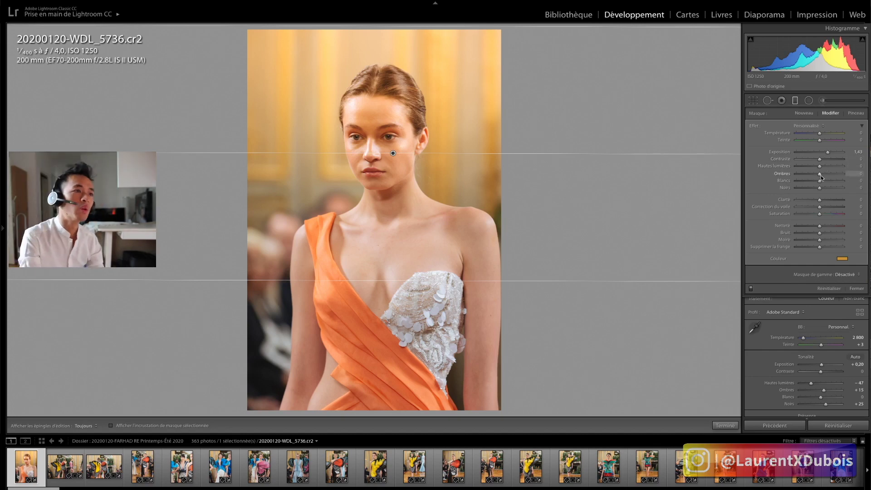
pyautogui.moveTo(821, 181); pyautogui.dragTo(821, 184)
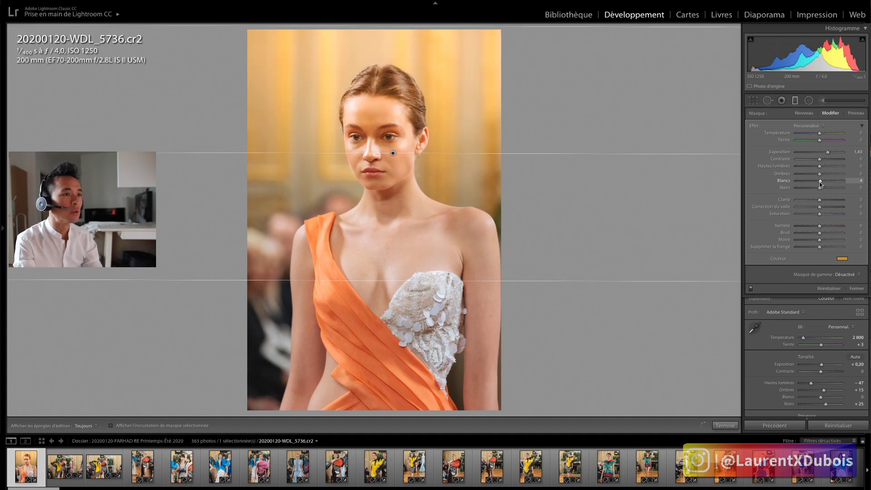
pyautogui.doubleClick(820, 182)
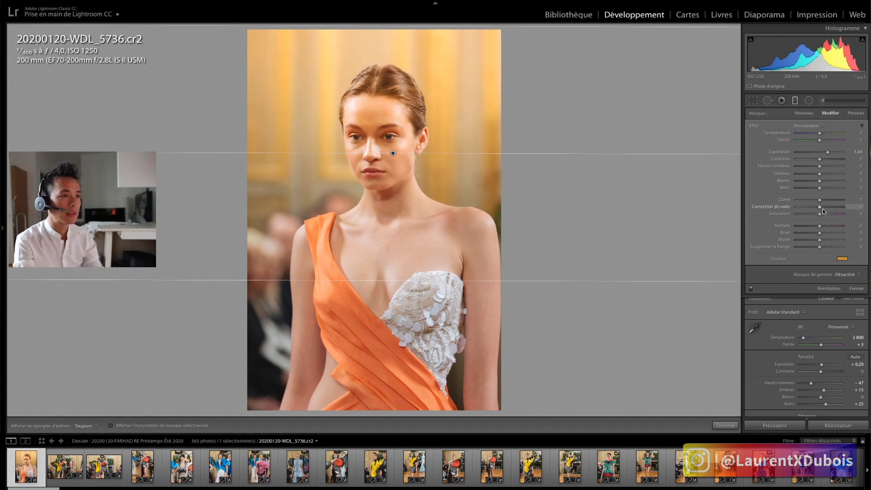
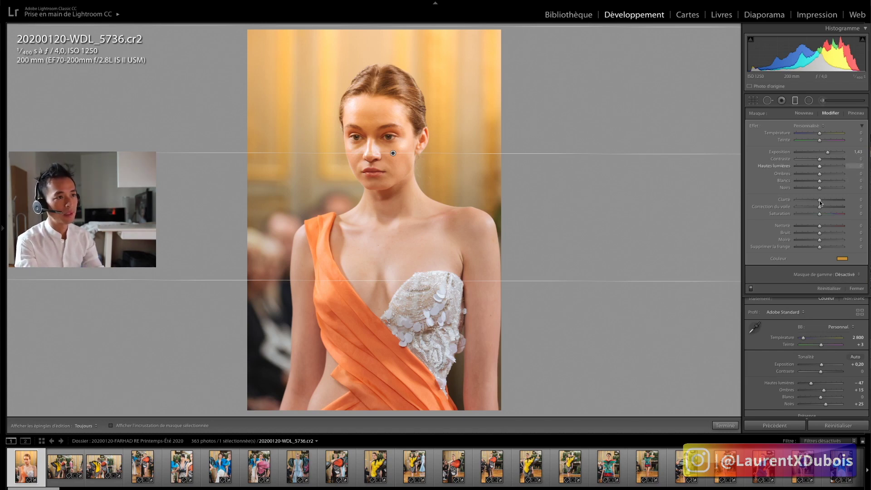
# - Reset the graduated filter's exposure and delete the filter
pyautogui.doubleClick(828, 152)
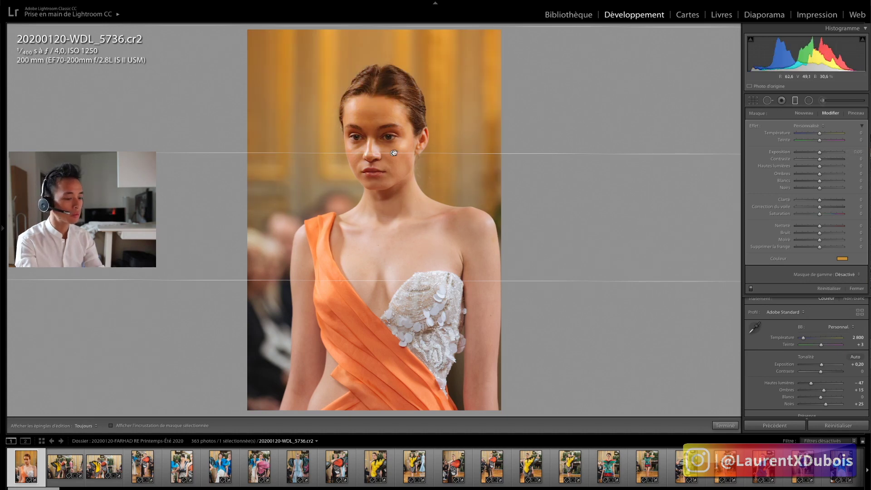
pyautogui.press('Delete')
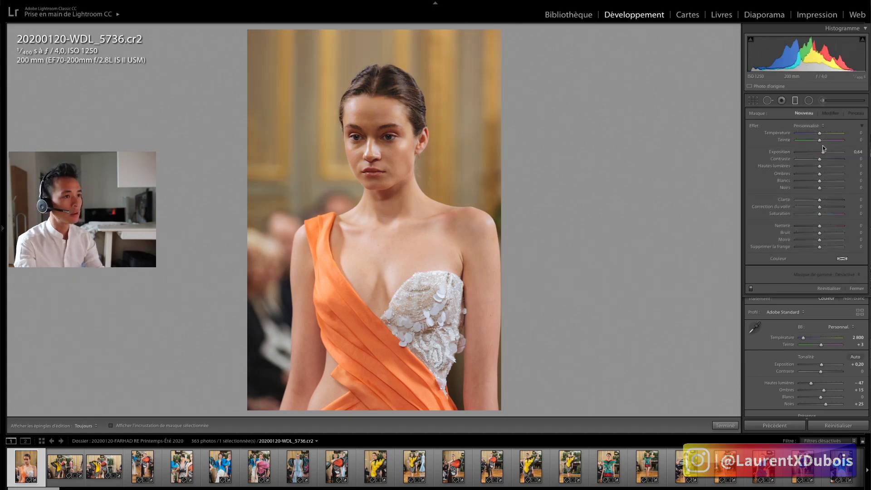
pyautogui.click(794, 101)
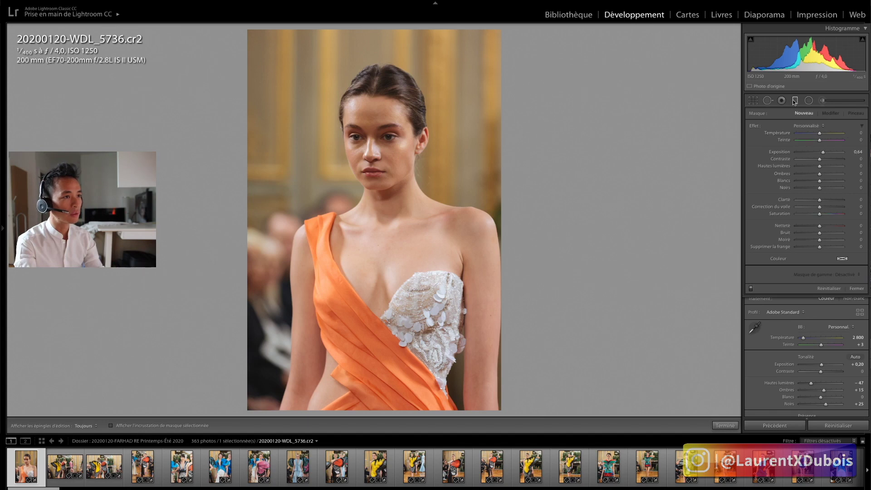
# - Paint a mask over the model's face with the auto-masking adjustment brush and check its overlay
pyautogui.click(823, 101)
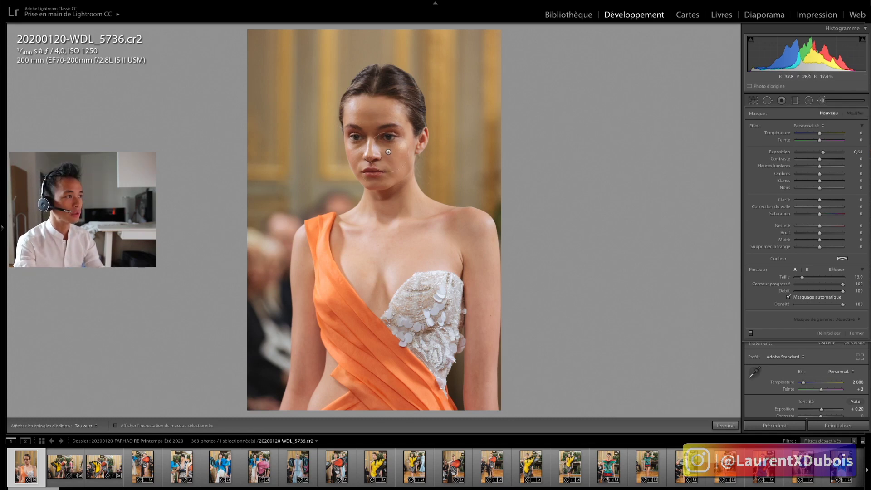
pyautogui.press('h')
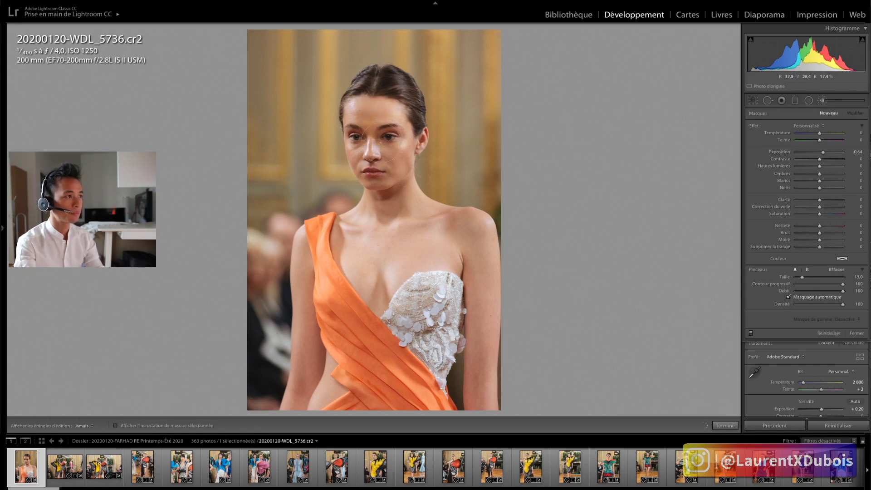
pyautogui.press('h')
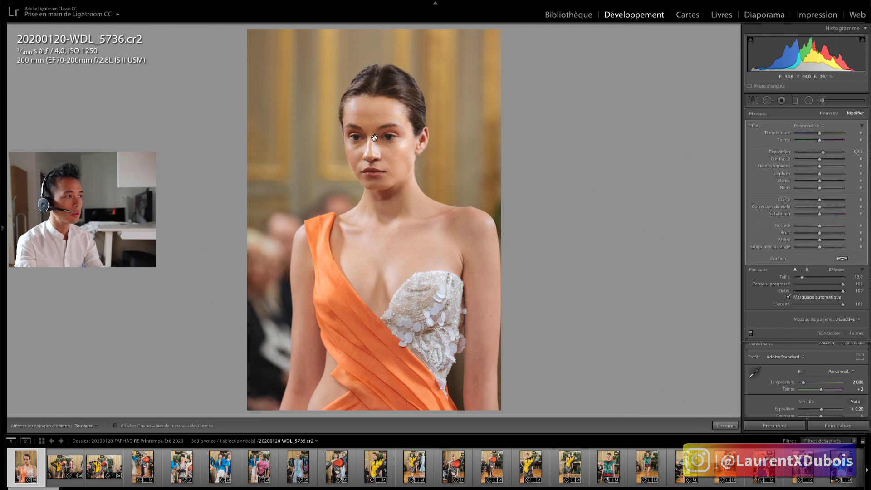
pyautogui.moveTo(374, 137)
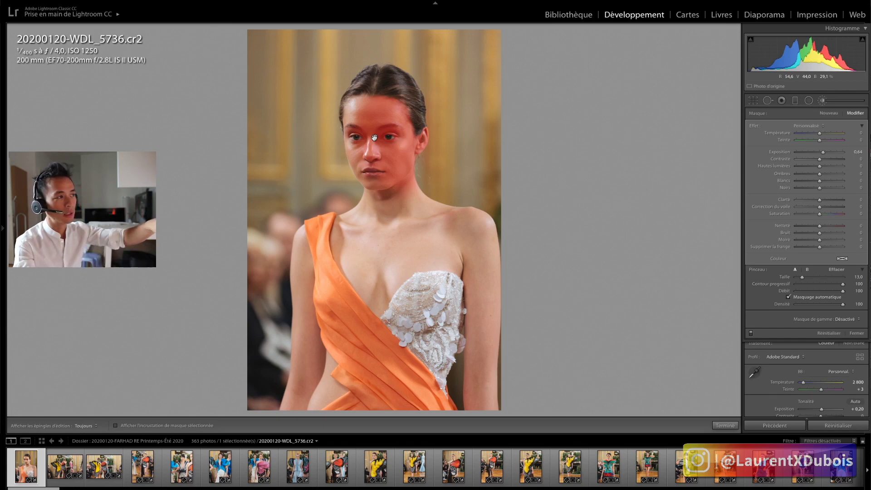
# - Set the face mask's exposure to 0.50, blacks to 16 and highlights to -3, and finish the brush adjustment
pyautogui.moveTo(823, 153)
pyautogui.mouseDown()
pyautogui.moveTo(836, 154)
pyautogui.moveTo(799, 153)
pyautogui.moveTo(823, 154)
pyautogui.mouseUp()
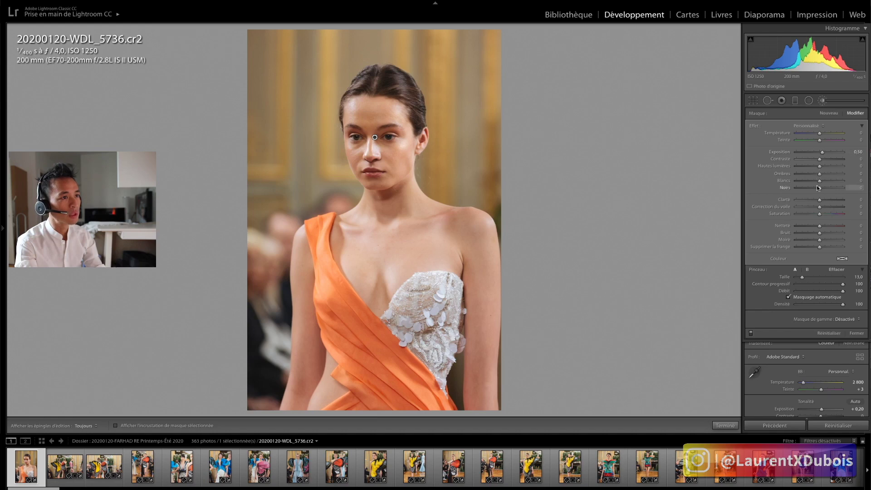
pyautogui.moveTo(822, 188); pyautogui.dragTo(822, 188)
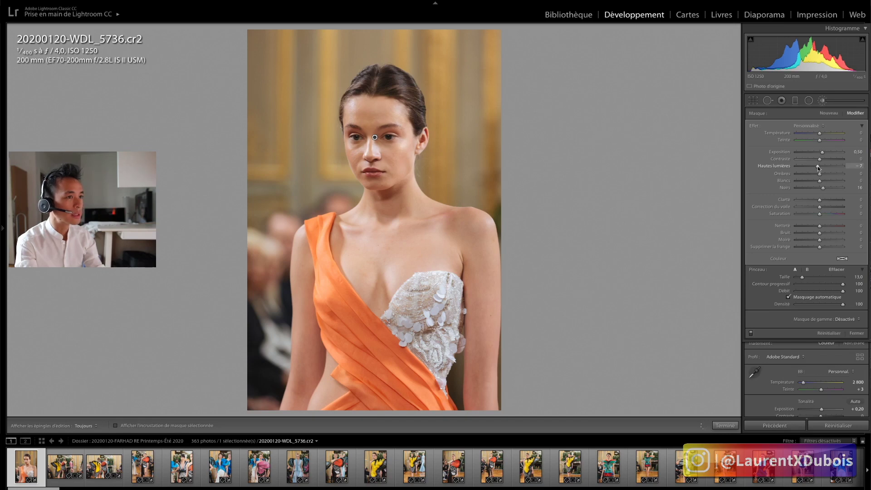
pyautogui.moveTo(808, 165); pyautogui.dragTo(815, 166)
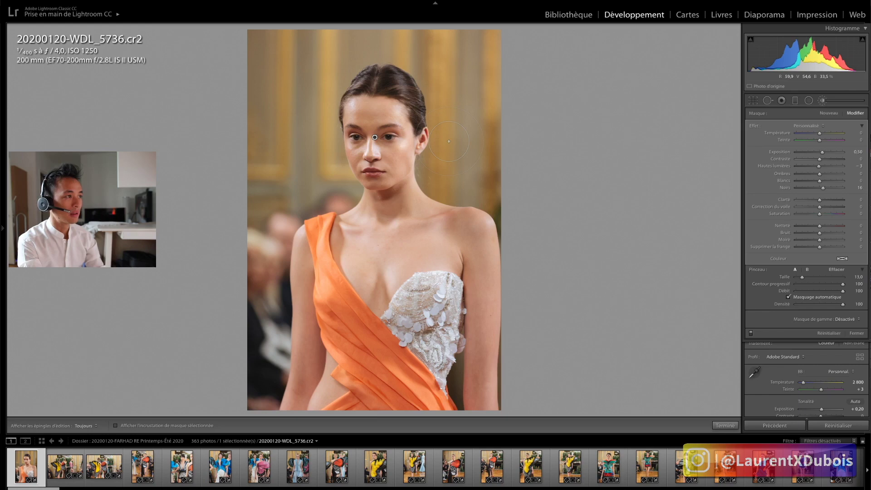
pyautogui.press('Return')
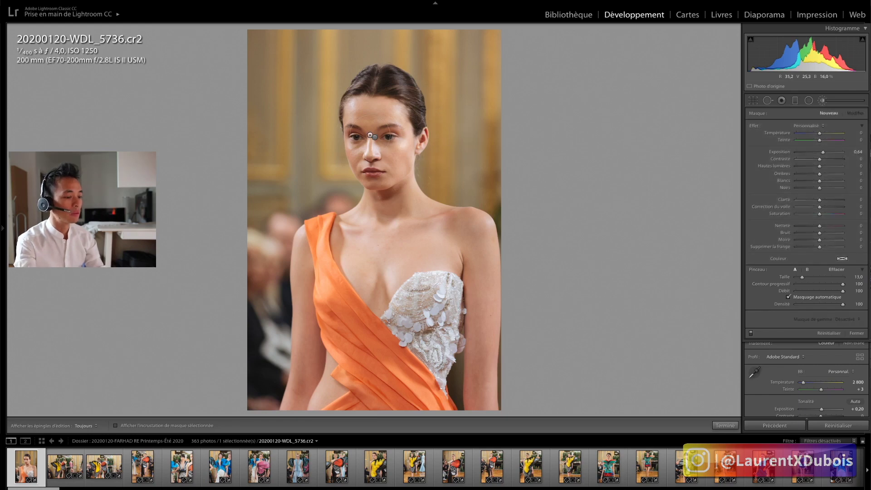
pyautogui.press('k')
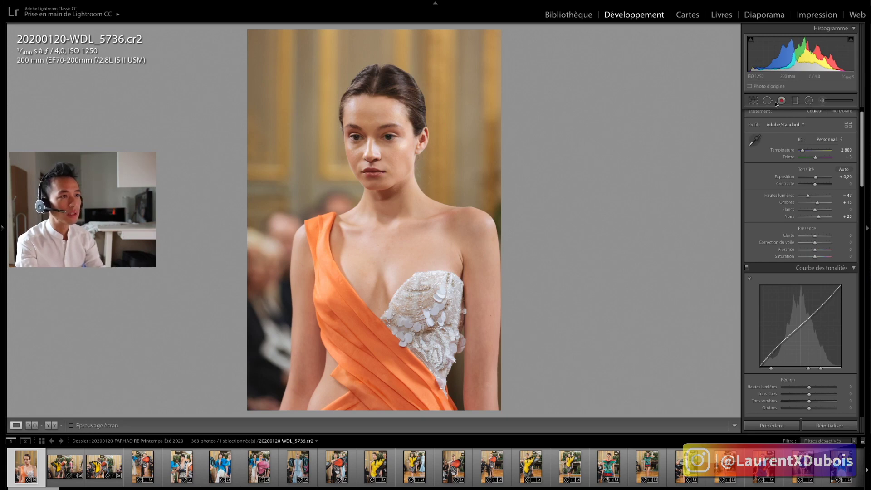
# - Draw a tall elliptical radial filter on the portrait and centre it on the model's face
pyautogui.click(809, 103)
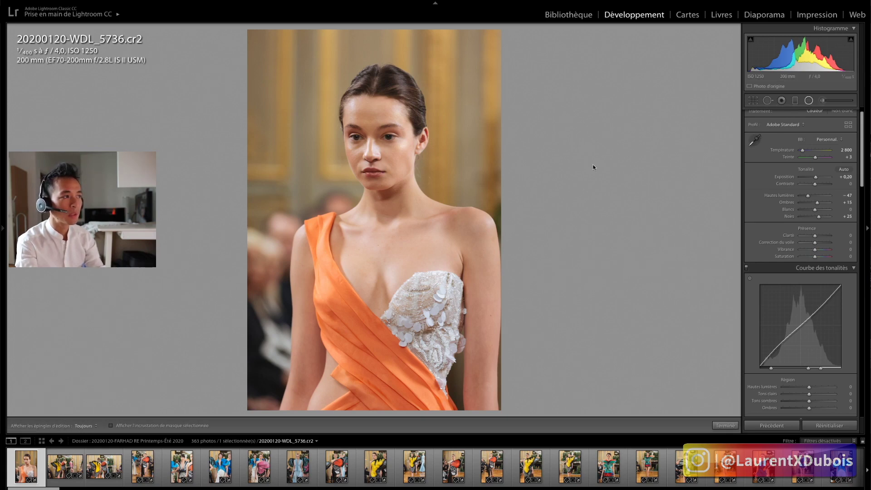
pyautogui.moveTo(335, 176); pyautogui.dragTo(413, 312)
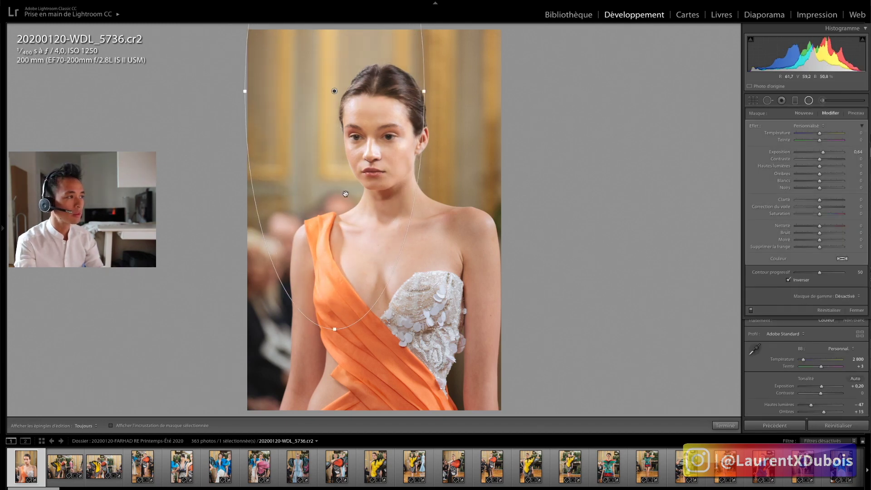
pyautogui.moveTo(345, 195); pyautogui.dragTo(395, 256)
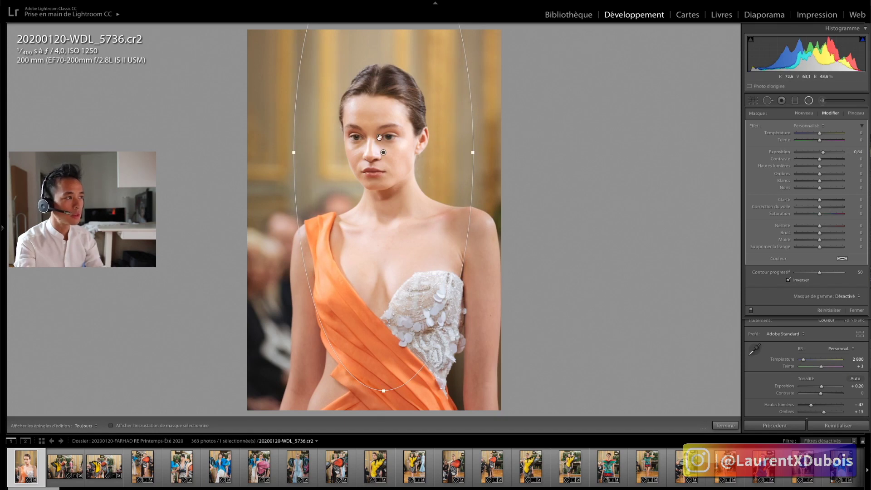
# - Lower the radial filter's exposure to 0.19, reset it to 0 with inversion off, and shift the filter slightly upward
pyautogui.moveTo(823, 153)
pyautogui.mouseDown()
pyautogui.moveTo(811, 154)
pyautogui.moveTo(830, 154)
pyautogui.moveTo(813, 154)
pyautogui.moveTo(820, 156)
pyautogui.mouseUp()
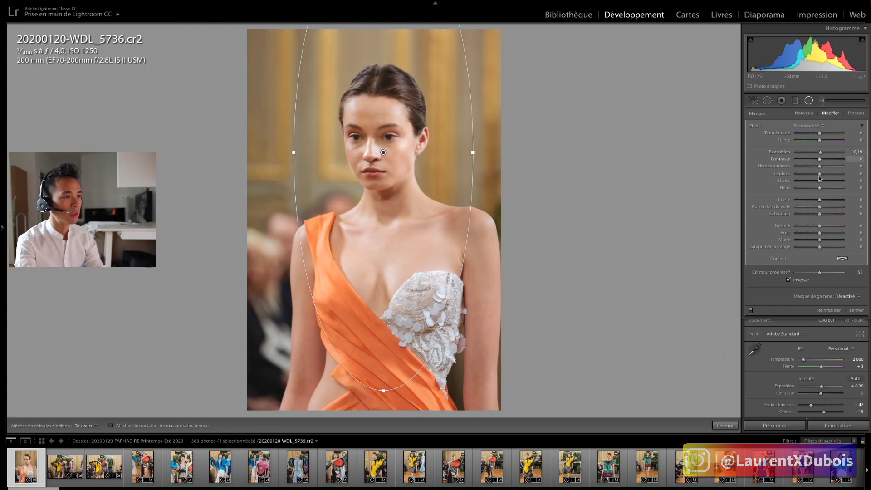
pyautogui.doubleClick(821, 152)
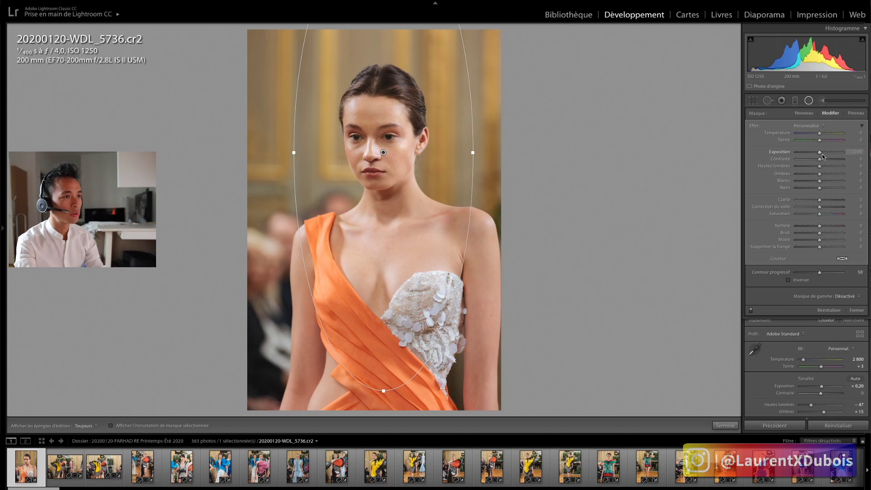
pyautogui.moveTo(820, 154)
pyautogui.mouseDown()
pyautogui.moveTo(830, 155)
pyautogui.moveTo(804, 155)
pyautogui.moveTo(820, 156)
pyautogui.mouseUp()
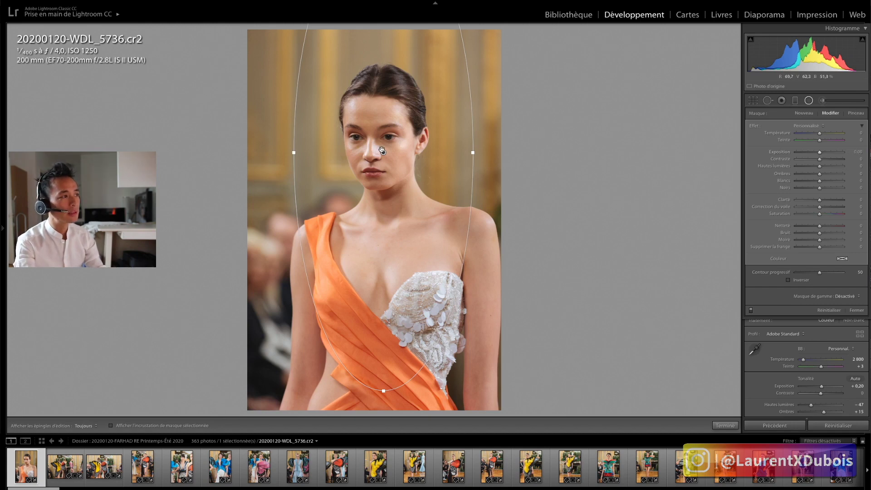
pyautogui.moveTo(383, 152)
pyautogui.mouseDown()
pyautogui.moveTo(385, 161)
pyautogui.moveTo(381, 148)
pyautogui.mouseUp()
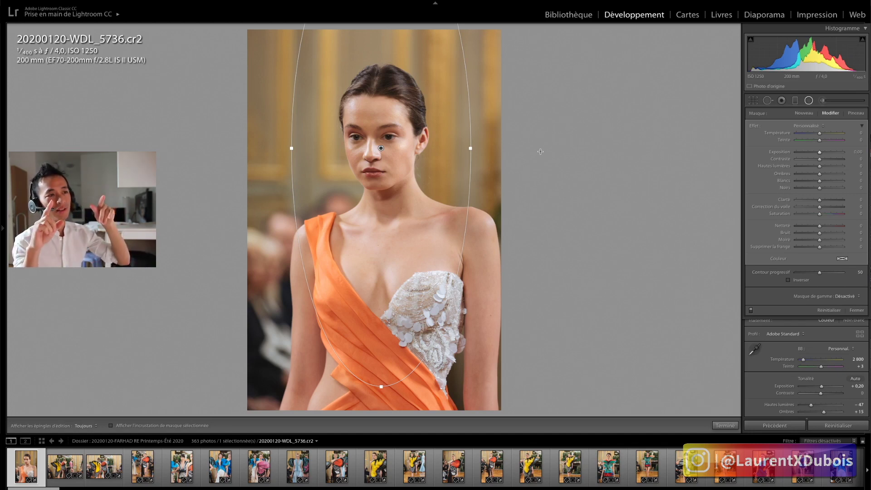
pyautogui.hotkey('shift', 'm')
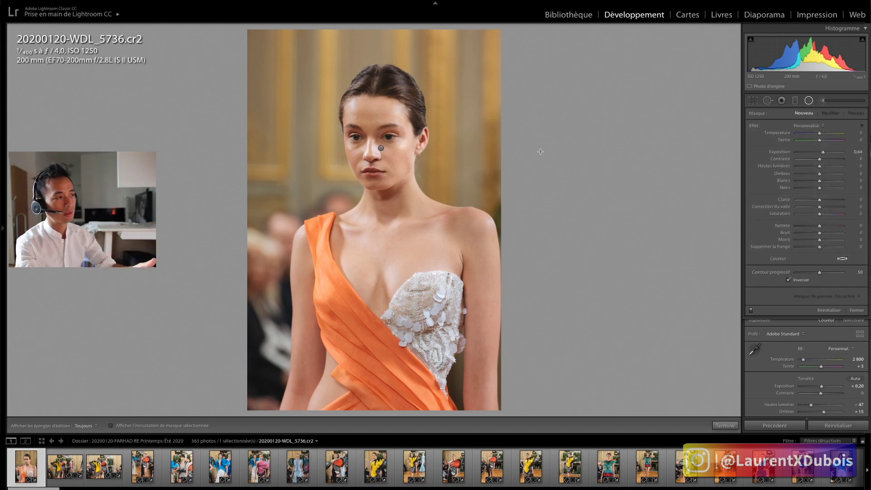
# - Review the detail, lens correction and basic adjustment settings of the photo
pyautogui.scroll(-10, 809, 241)
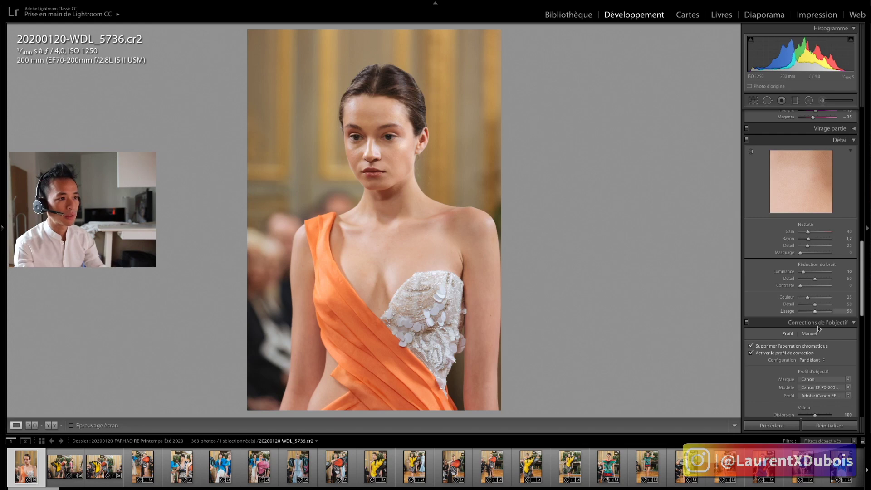
pyautogui.scroll(-3, 838, 323)
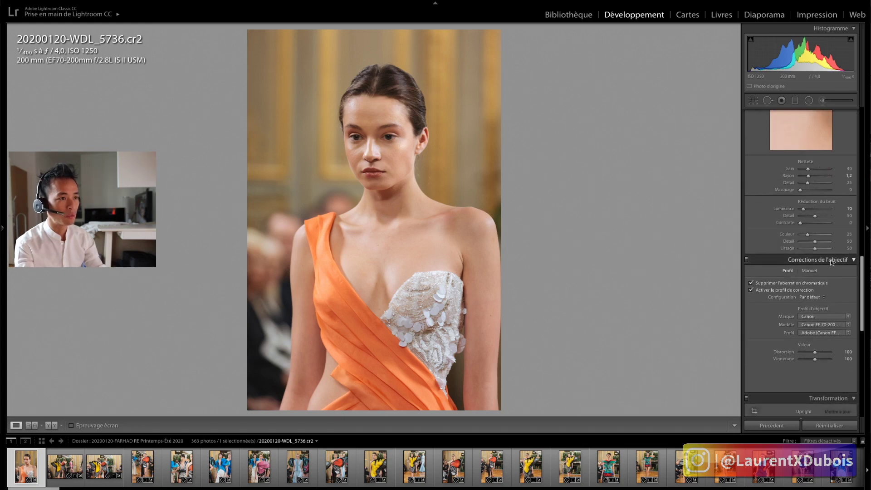
pyautogui.scroll(-2, 832, 261)
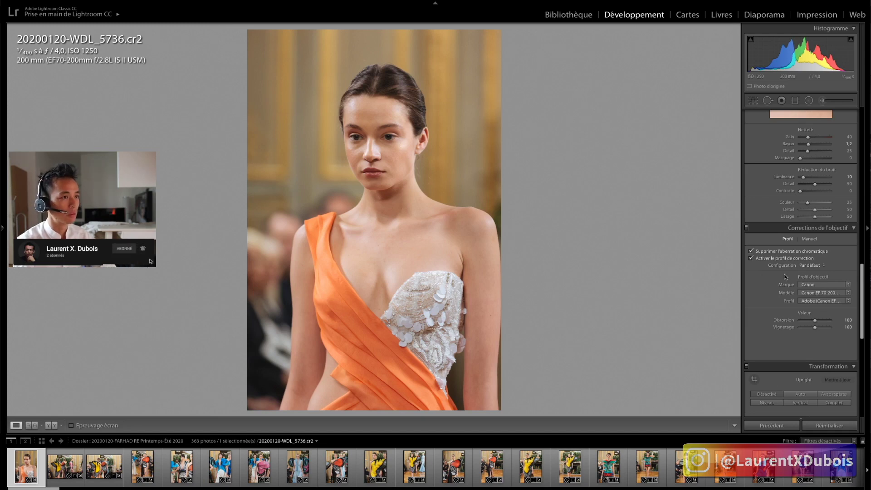
pyautogui.scroll(-1, 823, 275)
pyautogui.scroll(-1, 823, 274)
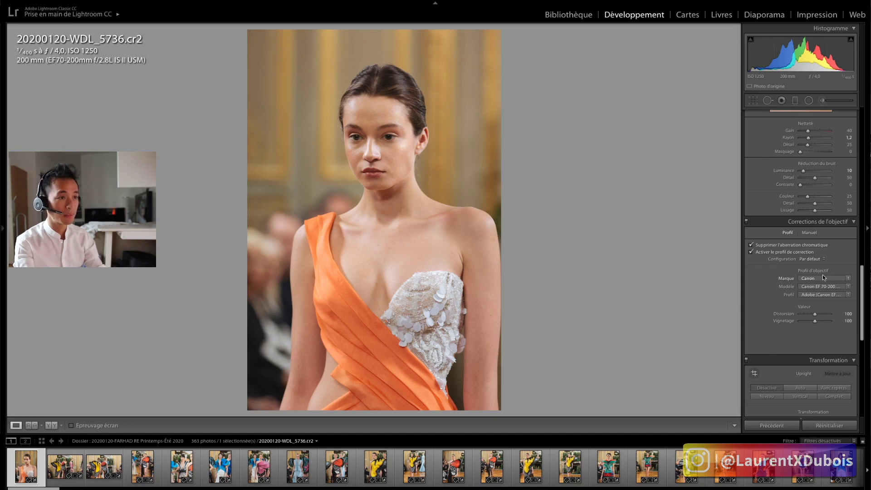
pyautogui.scroll(10, 823, 274)
pyautogui.scroll(8, 822, 273)
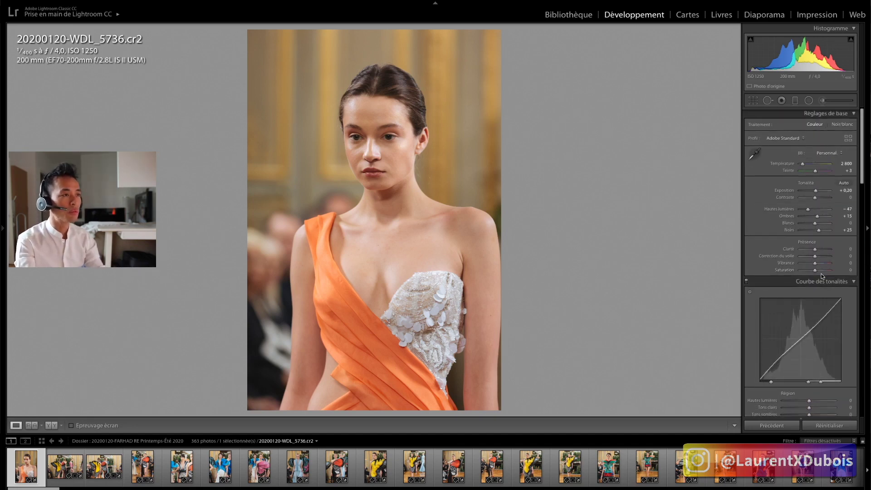
# - Try a post-crop vignette amount of -60, reset it, and set the amount to -4
pyautogui.scroll(-15, 788, 231)
pyautogui.scroll(-4, 787, 232)
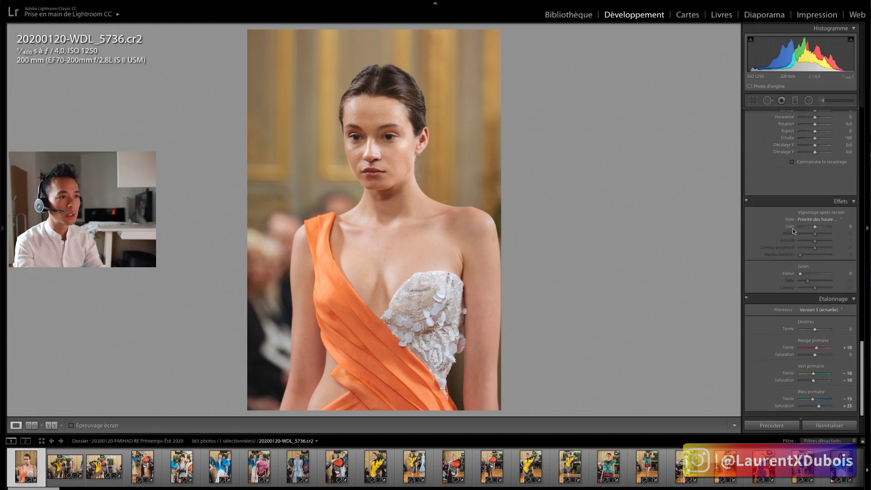
pyautogui.moveTo(815, 240); pyautogui.dragTo(806, 242)
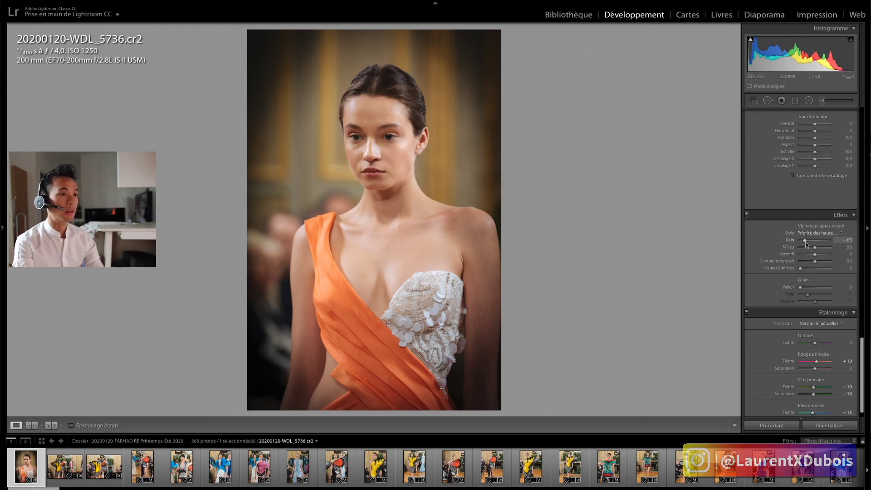
pyautogui.doubleClick(806, 241)
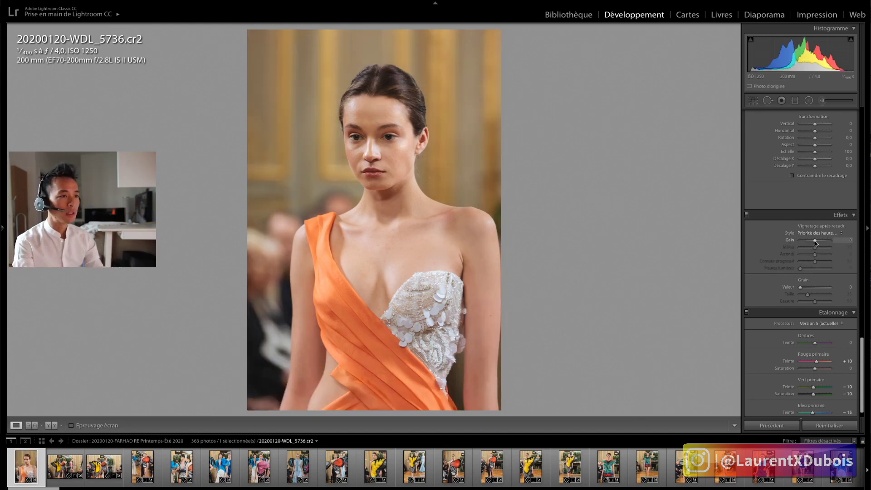
pyautogui.moveTo(815, 240); pyautogui.dragTo(814, 241)
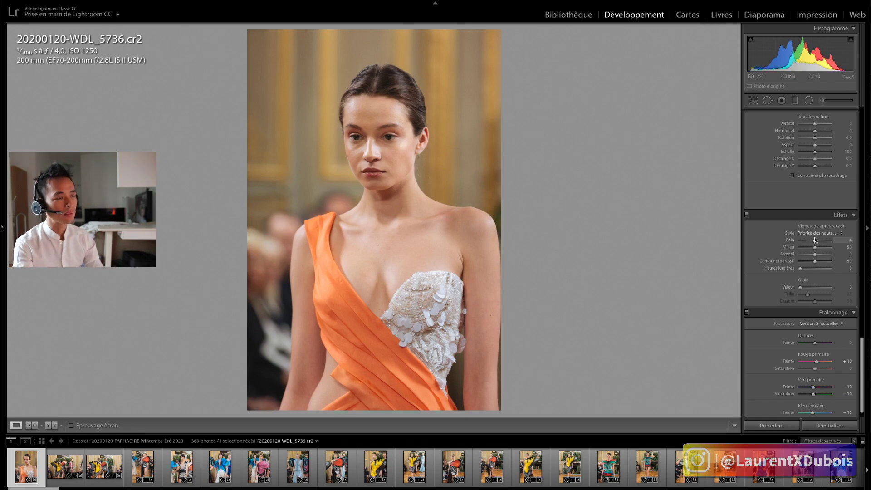
# - Review the noise reduction, lens profile and transformation settings
pyautogui.scroll(5, 815, 237)
pyautogui.scroll(1, 812, 234)
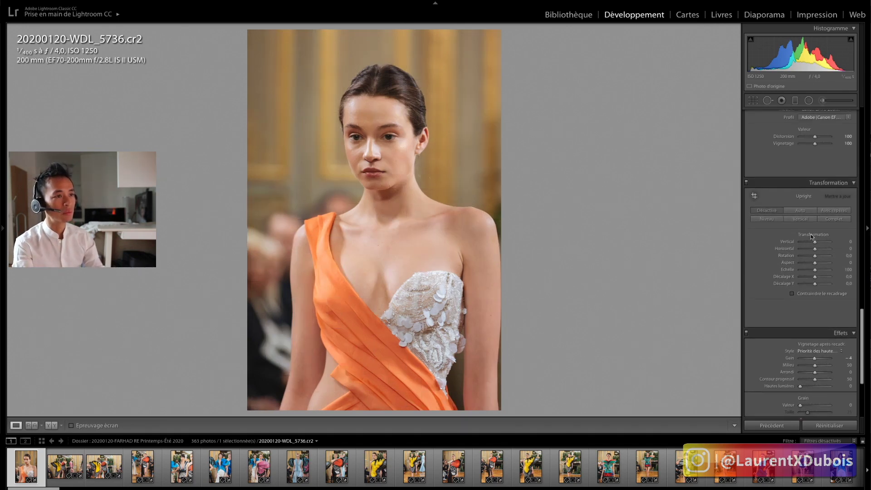
pyautogui.scroll(10, 832, 203)
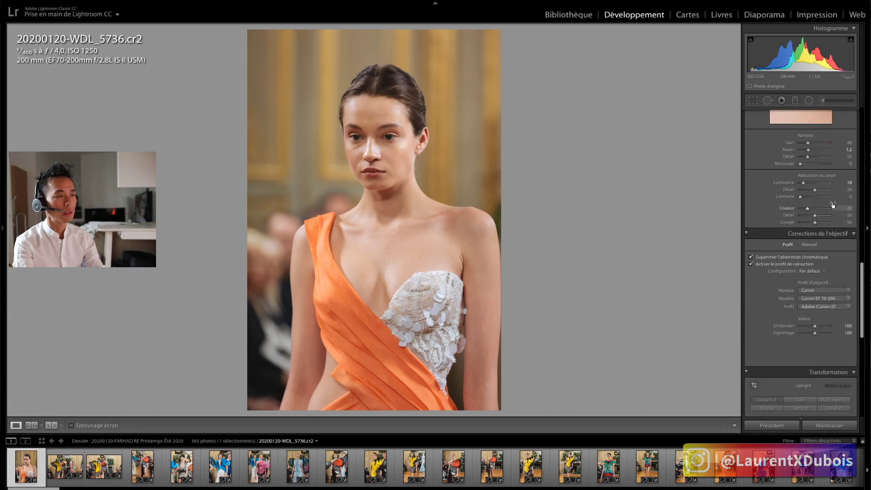
pyautogui.scroll(-10, 832, 203)
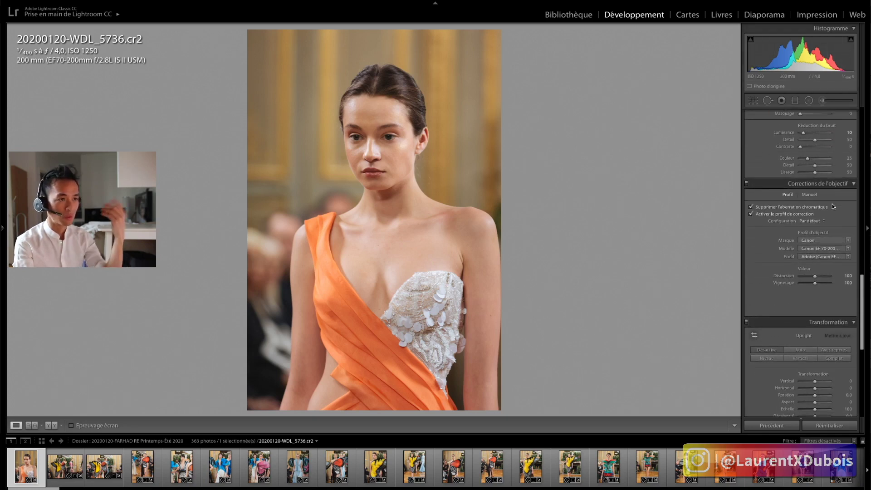
pyautogui.scroll(-2, 832, 203)
pyautogui.scroll(-2, 832, 204)
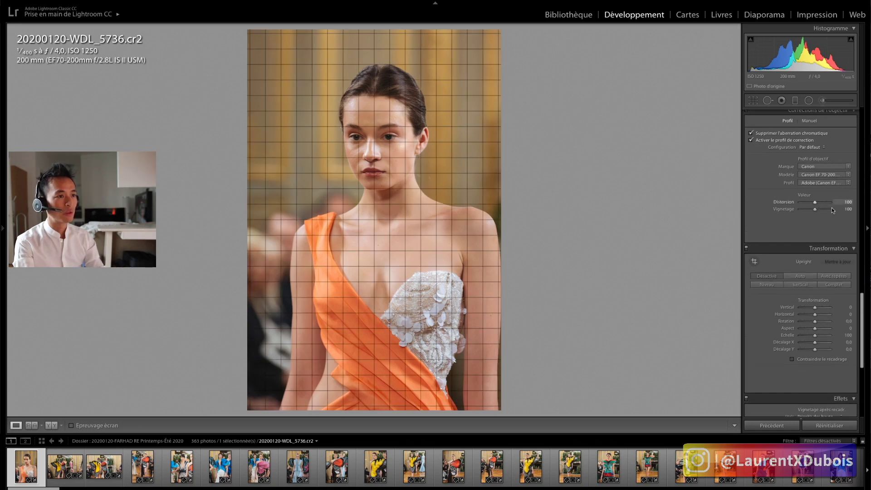
pyautogui.scroll(-5, 828, 299)
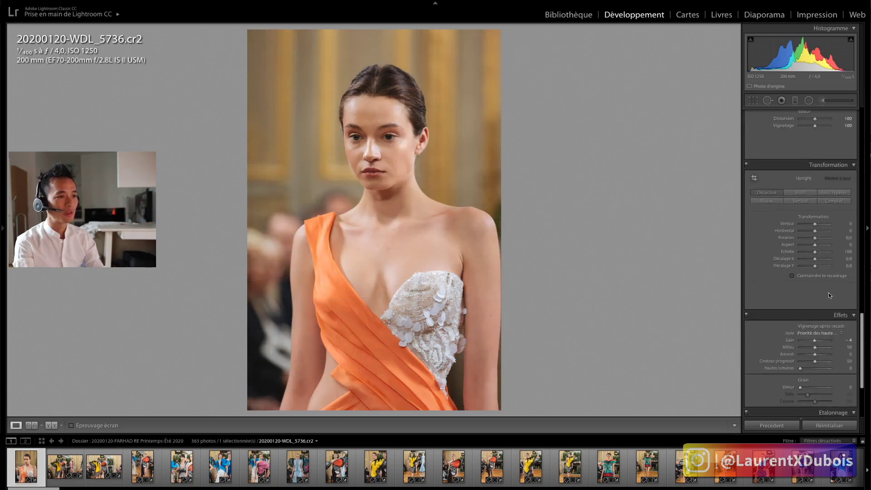
# - Review the full set of develop settings, from the basic adjustments and tone curve through colour and detail to the effects
pyautogui.scroll(20, 823, 286)
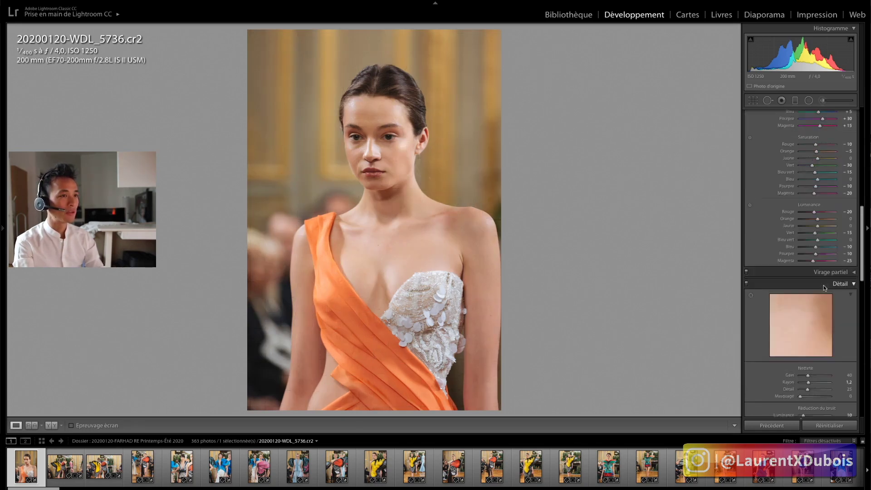
pyautogui.scroll(6, 825, 287)
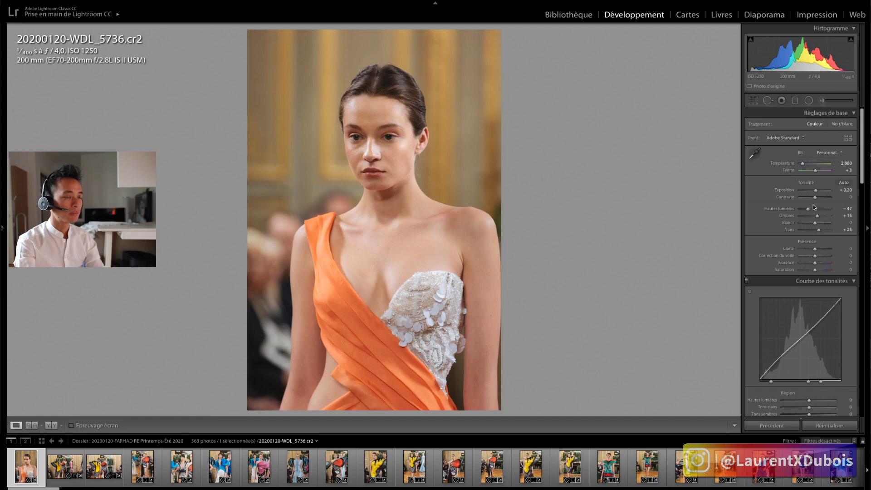
pyautogui.scroll(-1, 815, 190)
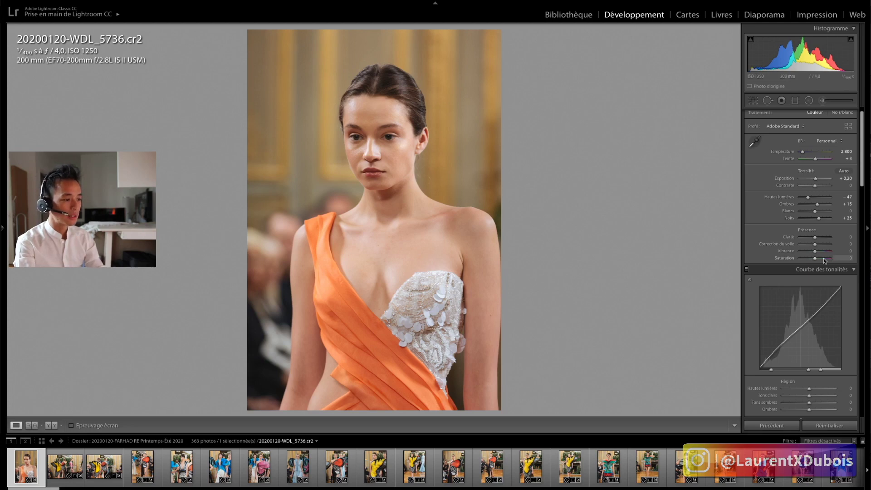
pyautogui.scroll(-1, 822, 254)
pyautogui.scroll(-10, 822, 252)
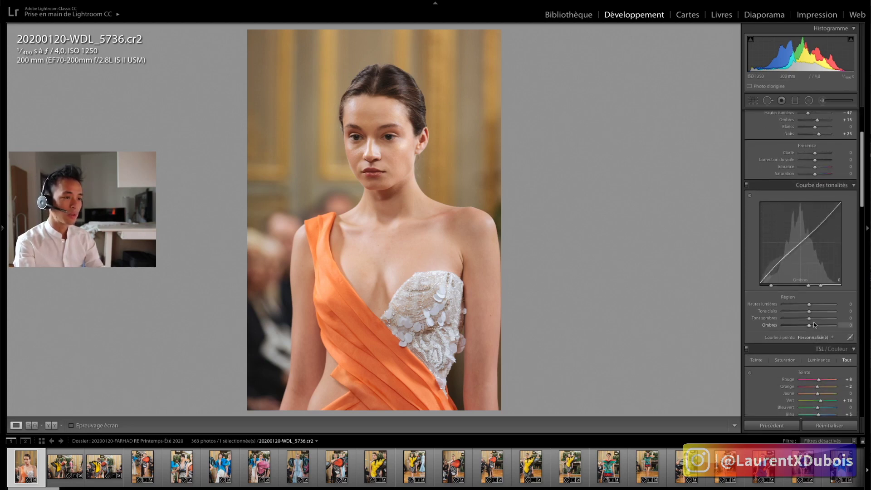
pyautogui.scroll(-11, 821, 309)
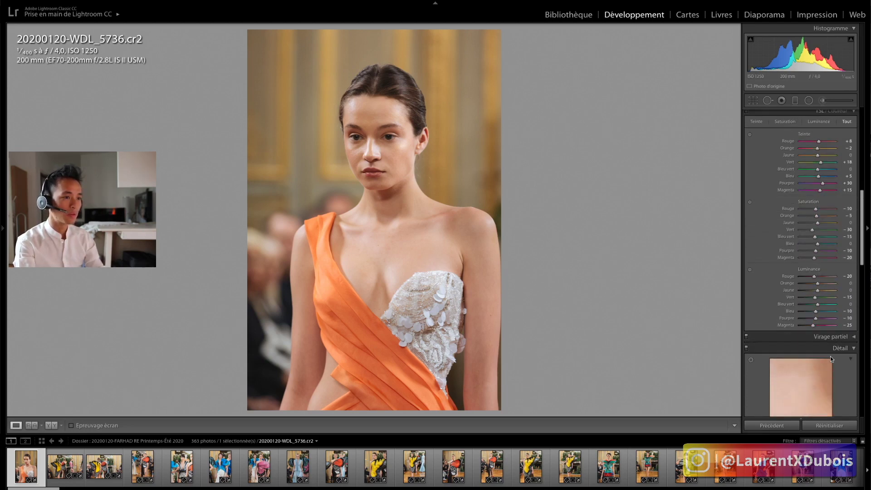
pyautogui.scroll(-9, 829, 354)
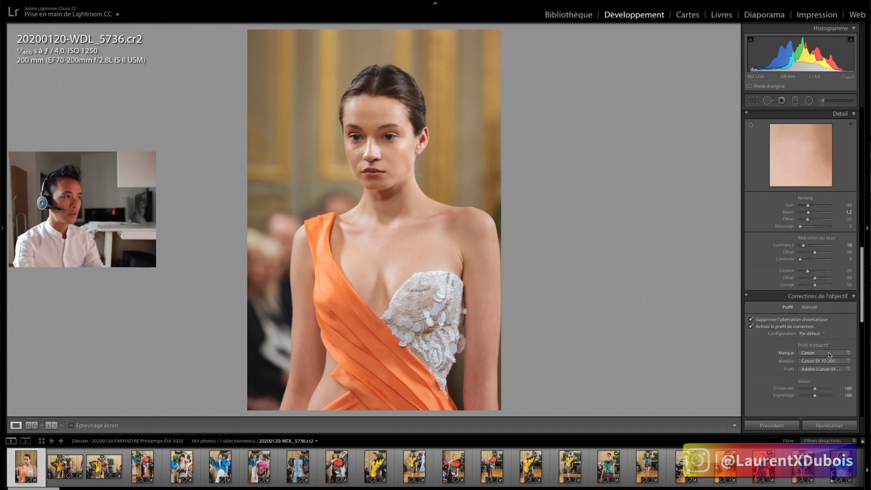
pyautogui.scroll(-7, 828, 352)
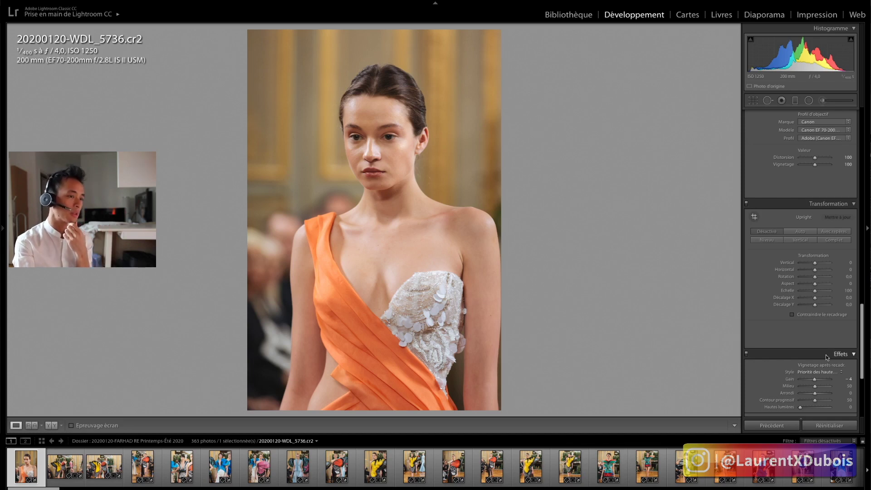
pyautogui.scroll(-3, 818, 309)
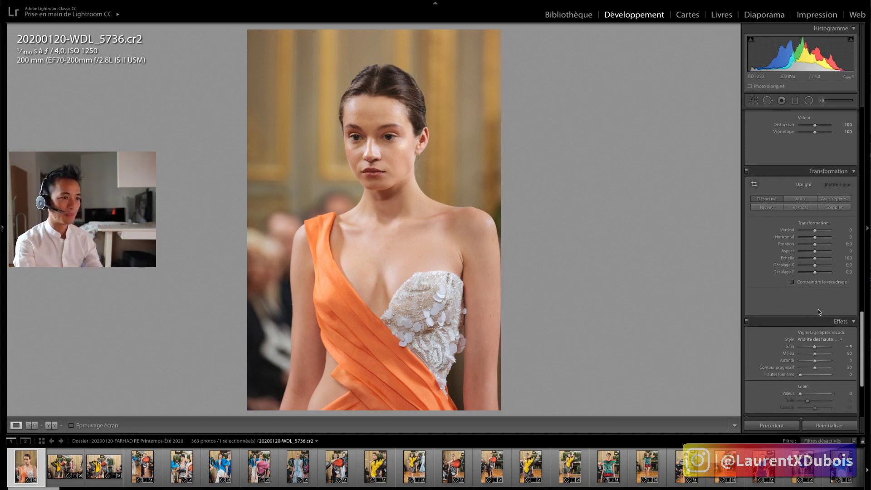
pyautogui.scroll(10, 818, 309)
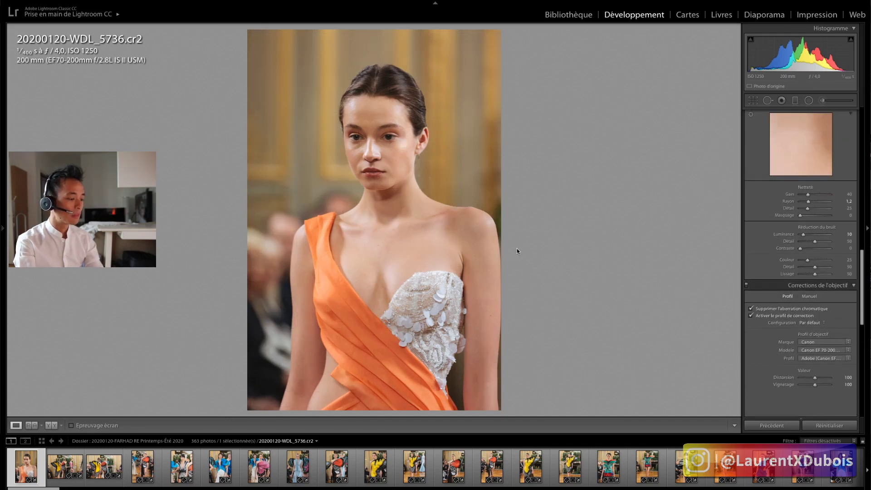
# - Try a tight crop of the portrait around the head and shoulders, keeping the original aspect ratio
pyautogui.press('r')
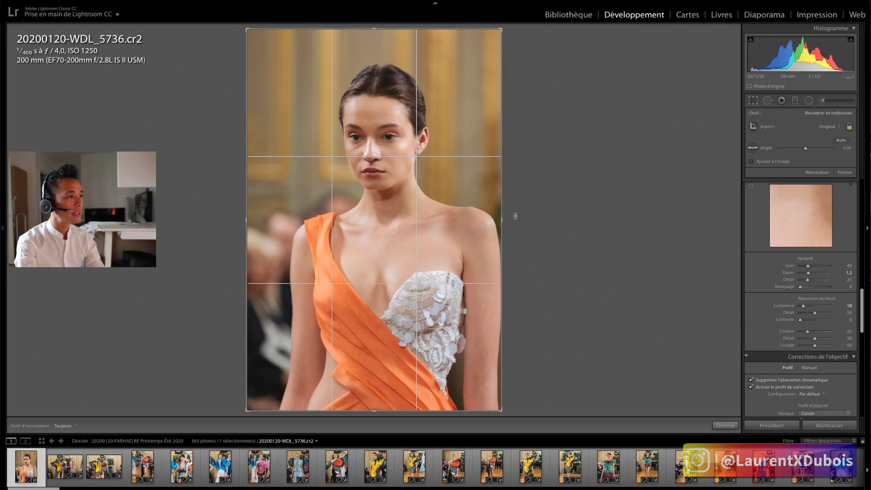
pyautogui.moveTo(503, 191); pyautogui.dragTo(494, 193)
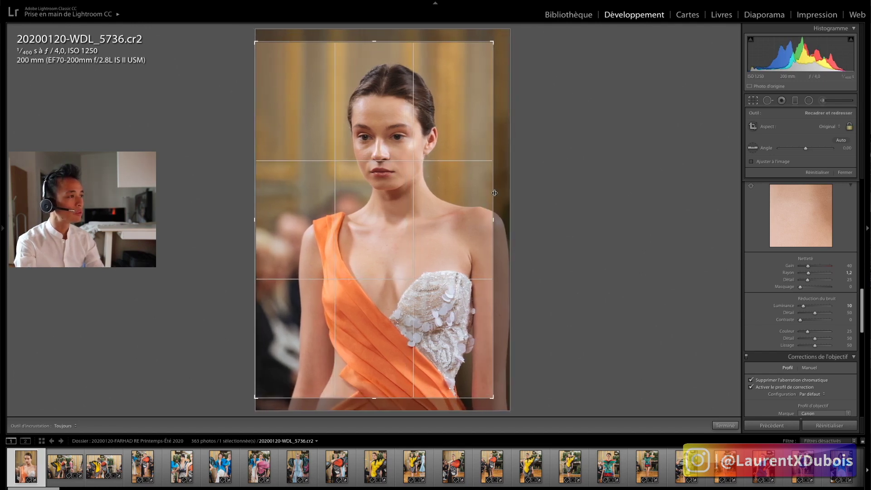
pyautogui.moveTo(438, 206); pyautogui.dragTo(433, 229)
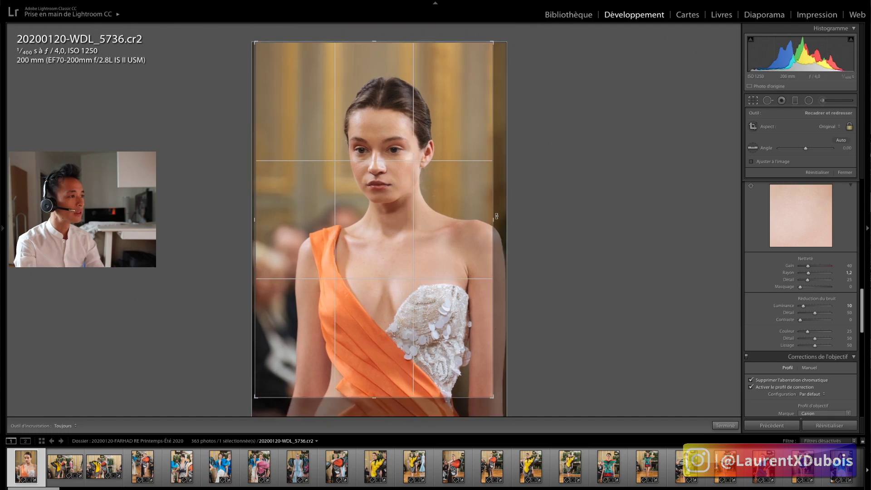
pyautogui.moveTo(494, 215); pyautogui.dragTo(397, 242)
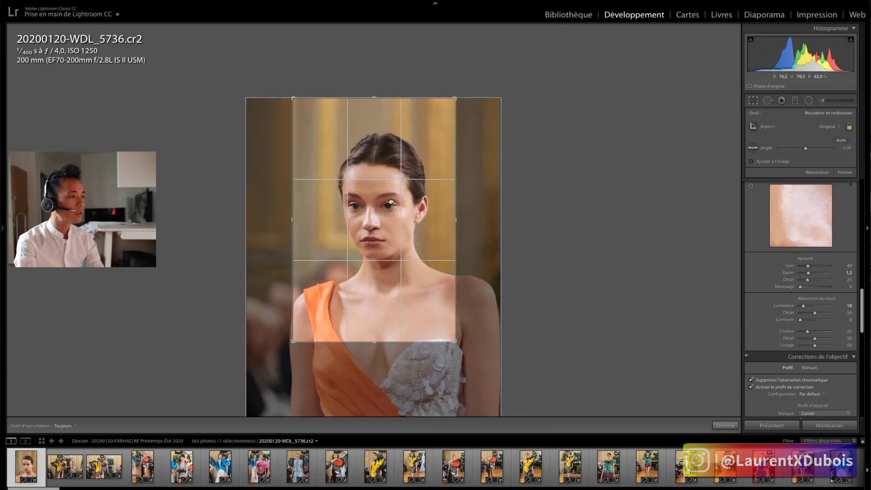
# - Try different placements of the model within the crop frame, aligning her face with the rule-of-thirds lines
pyautogui.moveTo(296, 236); pyautogui.dragTo(301, 235)
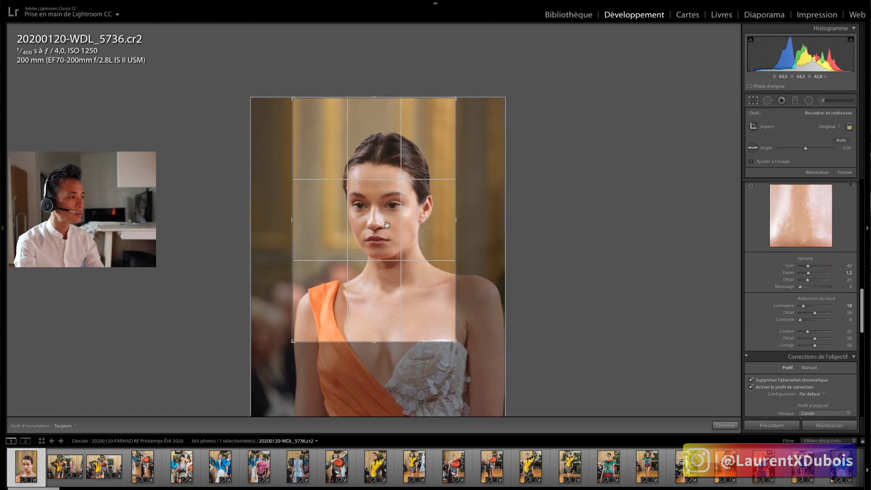
pyautogui.moveTo(372, 244); pyautogui.dragTo(382, 229)
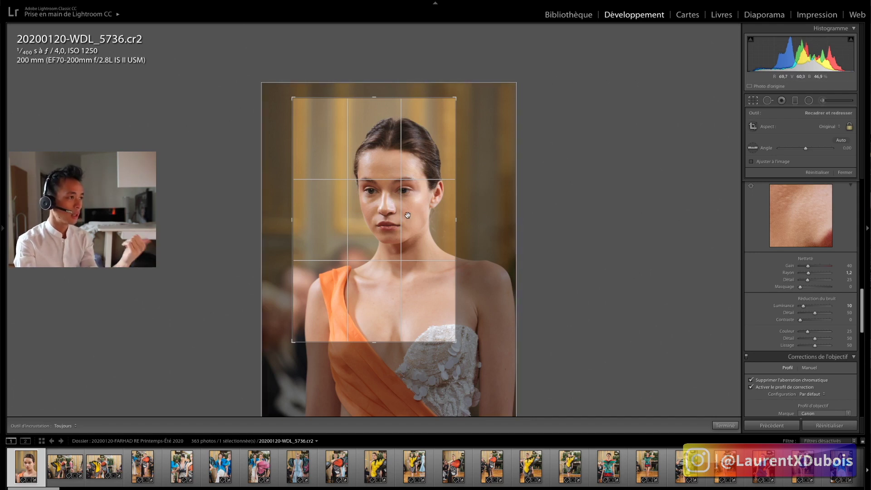
pyautogui.moveTo(407, 215)
pyautogui.mouseDown()
pyautogui.moveTo(389, 213)
pyautogui.moveTo(403, 208)
pyautogui.mouseUp()
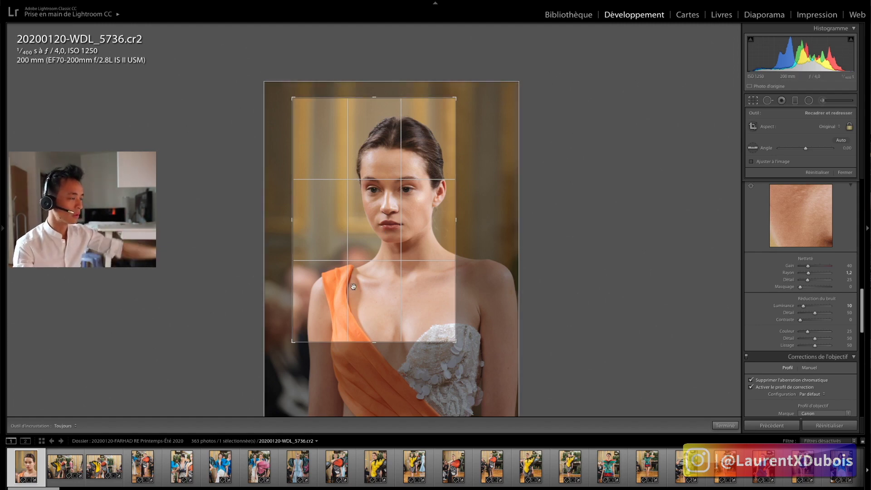
pyautogui.moveTo(356, 247); pyautogui.dragTo(306, 238)
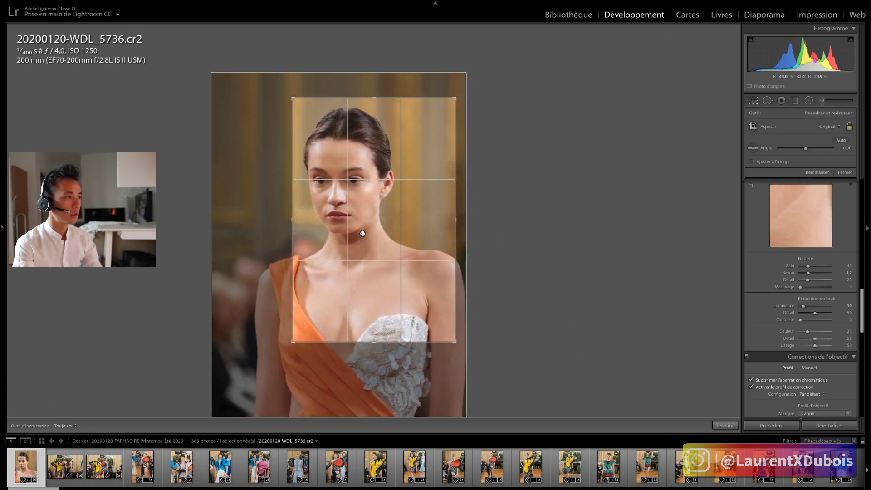
pyautogui.moveTo(363, 234); pyautogui.dragTo(364, 260)
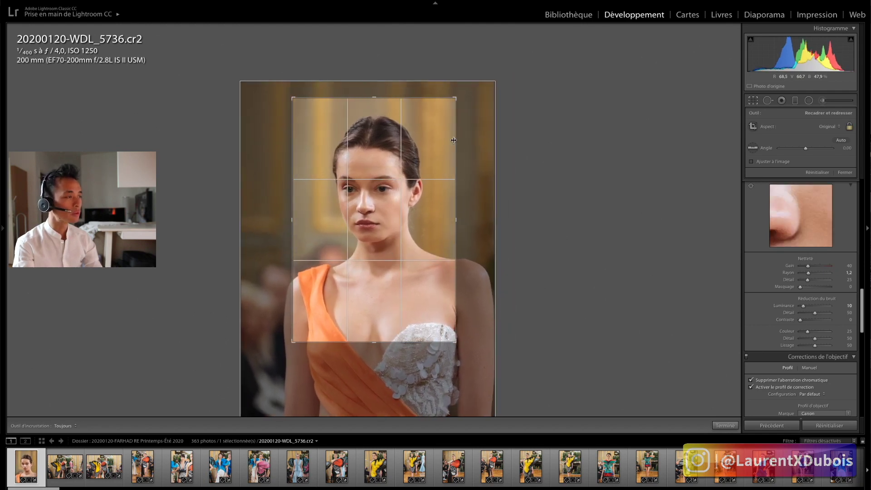
# - Try resizing the crop from its corner and recentring the model in the frame
pyautogui.moveTo(456, 97); pyautogui.dragTo(451, 110)
pyautogui.moveTo(414, 170); pyautogui.dragTo(429, 180)
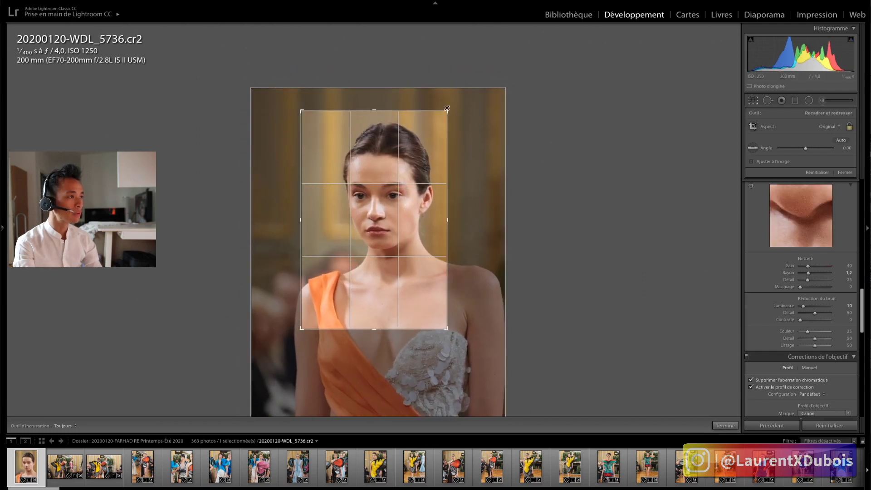
pyautogui.moveTo(446, 111); pyautogui.dragTo(418, 186)
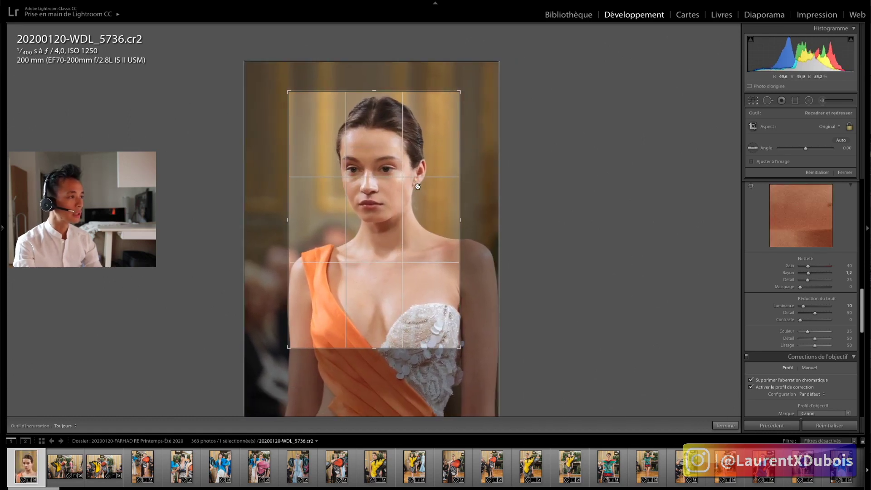
pyautogui.press('Return')
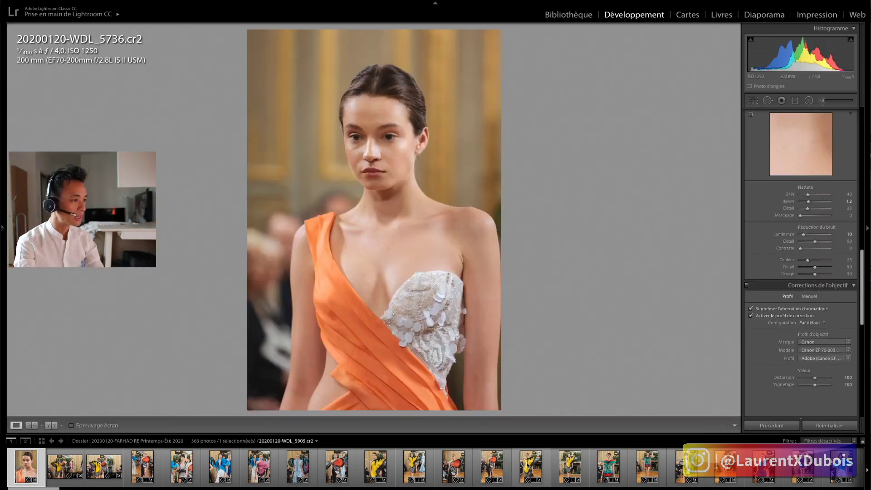
# - Browse other runway photos in the series and open 20200120-WDL_5778.cr2 with the red dress
pyautogui.click(414, 466)
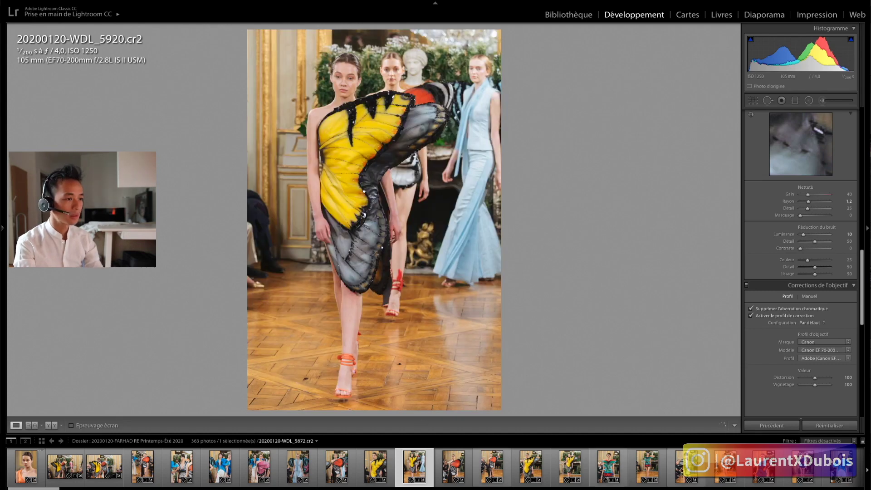
pyautogui.hscroll(6, 427, 466)
pyautogui.click(718, 466)
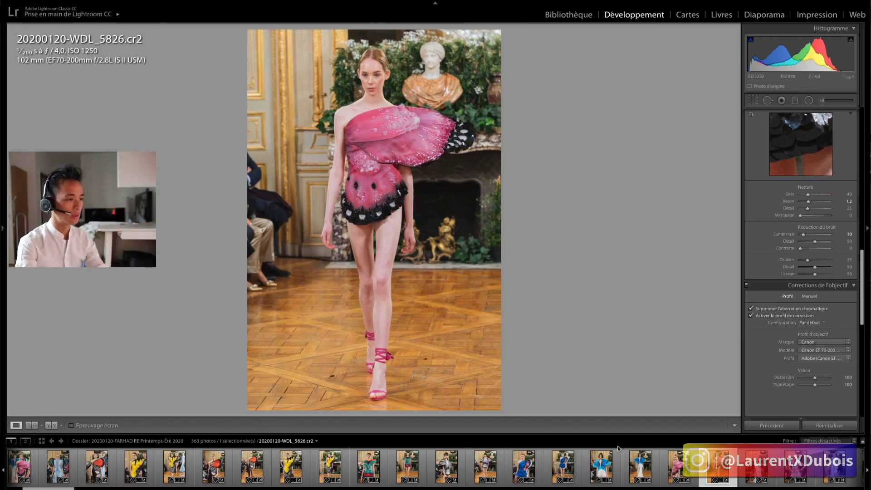
pyautogui.hscroll(7, 676, 468)
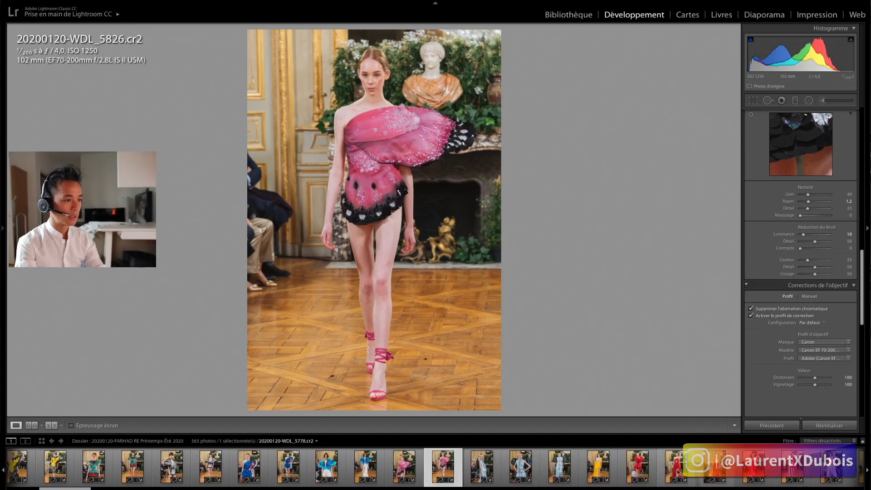
pyautogui.click(676, 470)
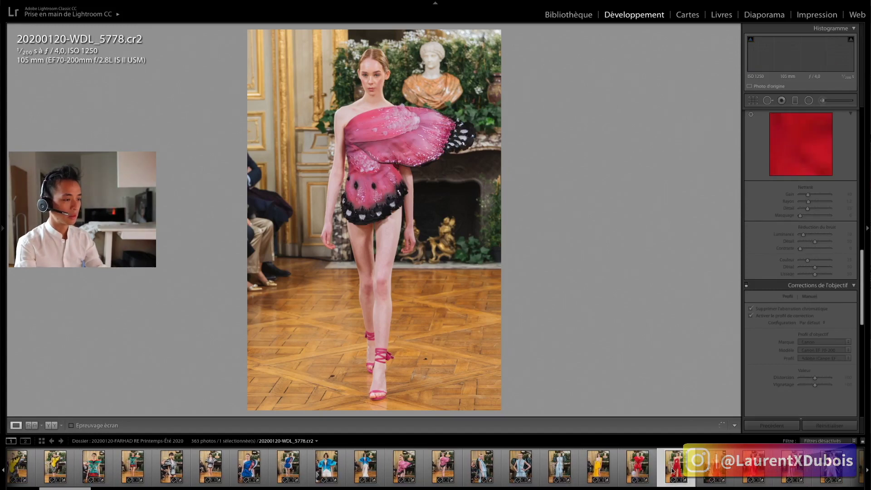
pyautogui.hscroll(4, 673, 470)
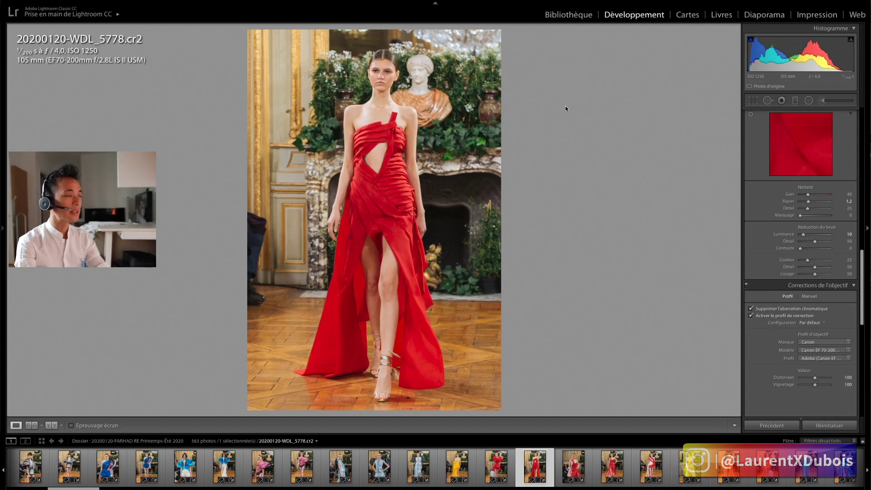
# - Examine the crop framing of the red-dress photo and inspect the face and dark background close up
pyautogui.press('r')
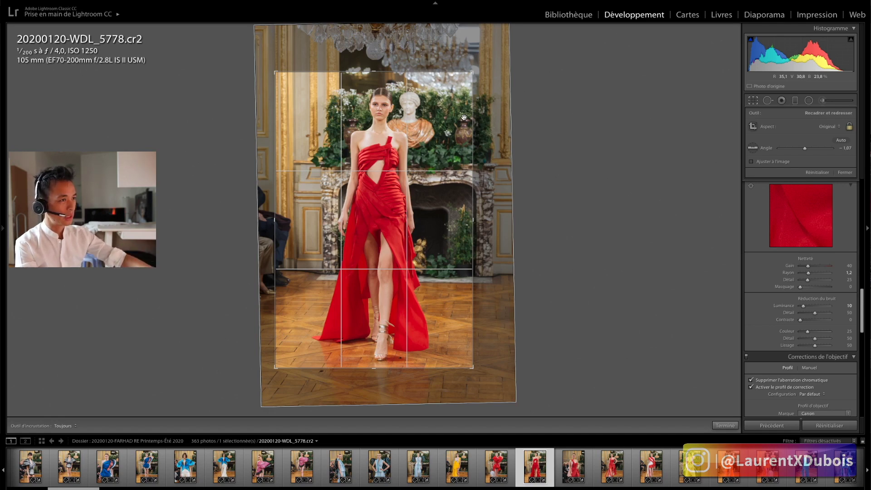
pyautogui.press('Return')
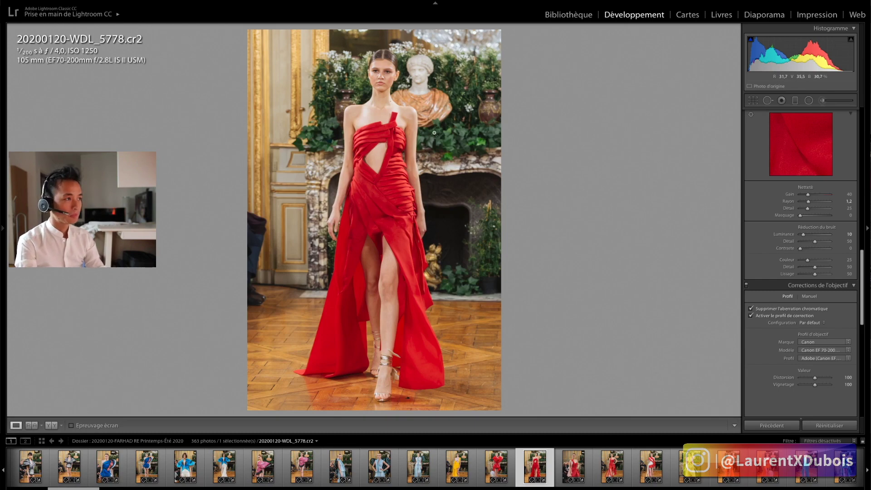
pyautogui.click(382, 75)
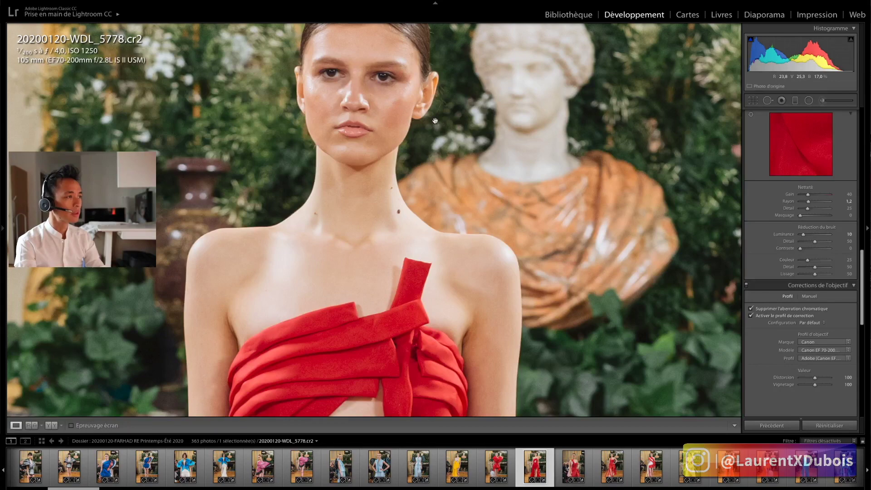
pyautogui.click(436, 121)
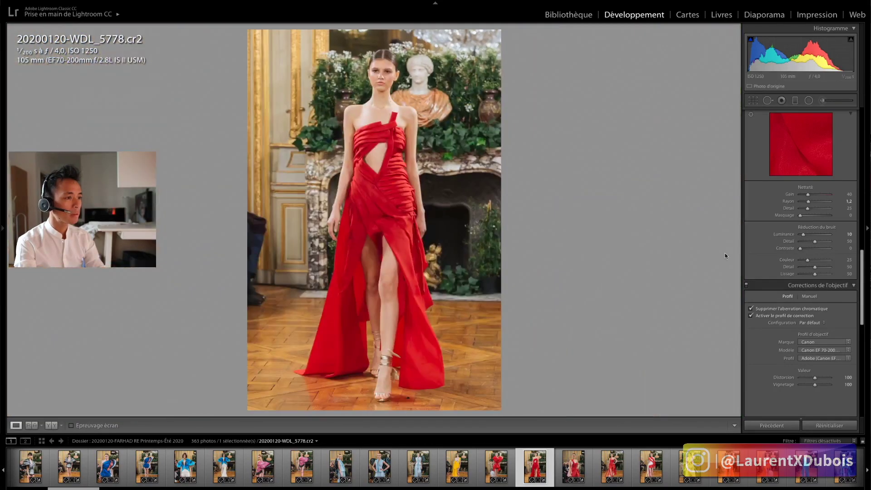
pyautogui.click(397, 69)
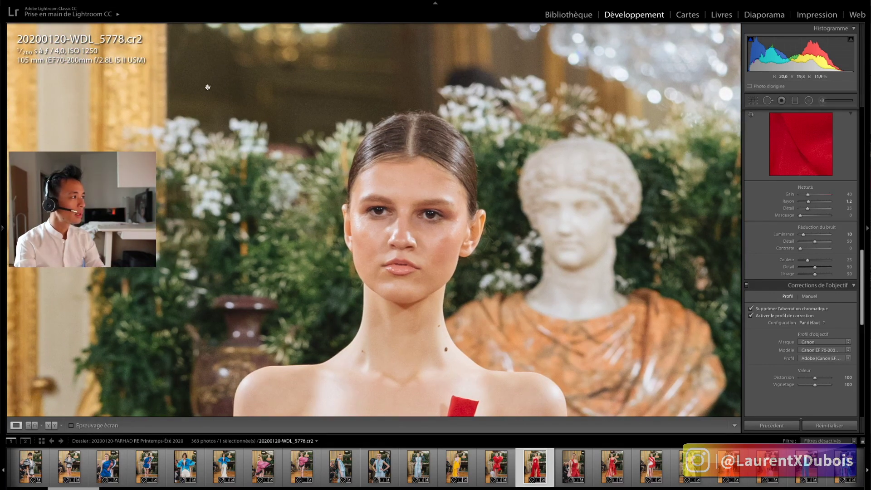
pyautogui.moveTo(270, 64); pyautogui.dragTo(316, 111)
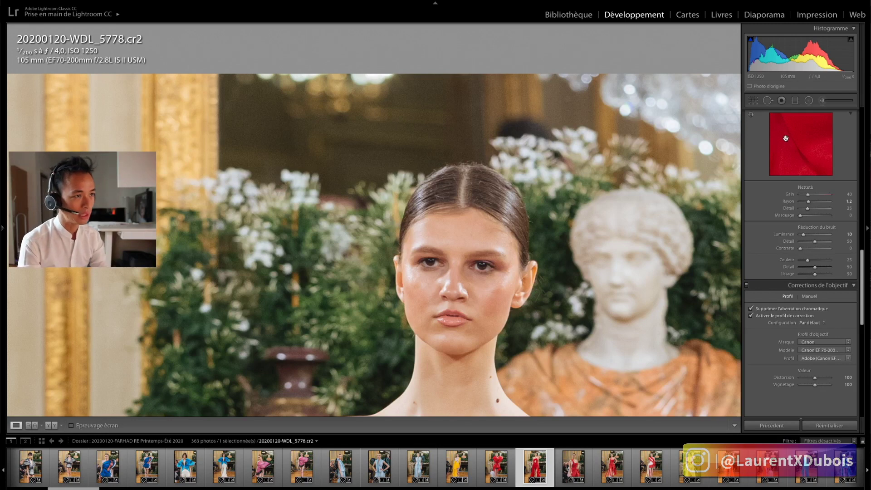
# - Try a luminance noise reduction of 43 and inspect the face, neck and shoulders at close range
pyautogui.scroll(3, 821, 200)
pyautogui.scroll(1, 821, 200)
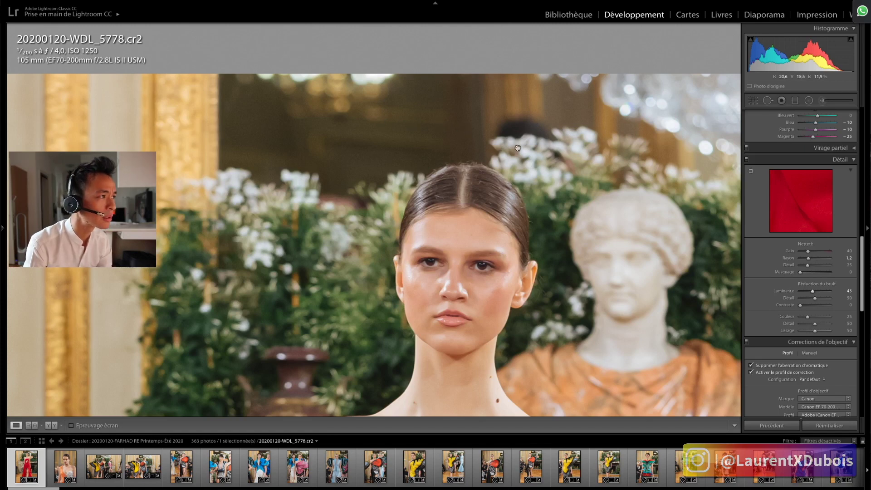
pyautogui.moveTo(518, 148); pyautogui.dragTo(488, 146)
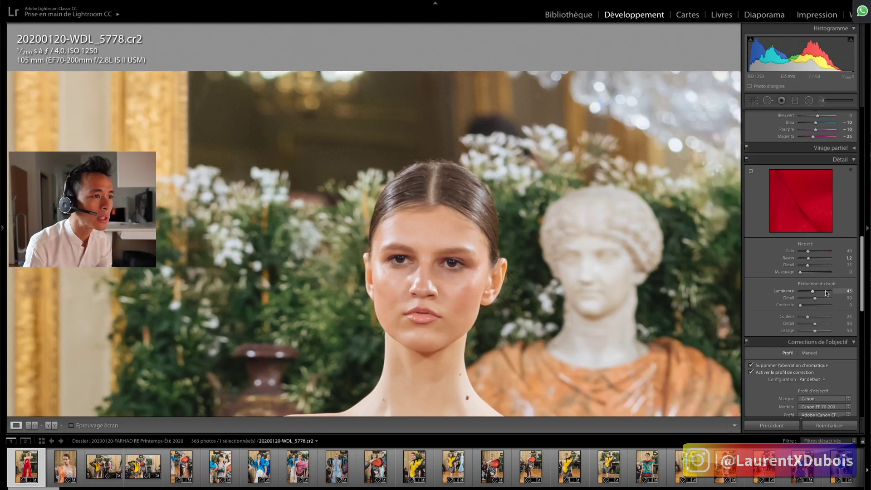
pyautogui.moveTo(465, 252); pyautogui.dragTo(467, 236)
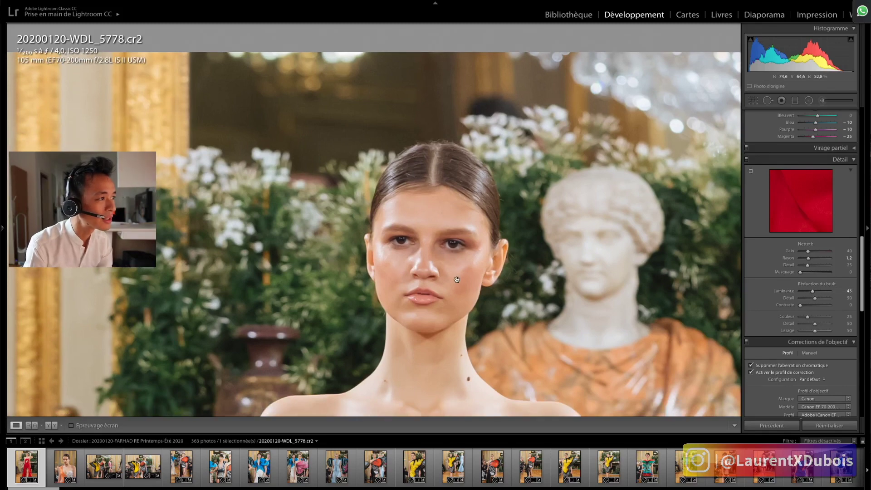
pyautogui.moveTo(456, 279); pyautogui.dragTo(456, 264)
pyautogui.moveTo(441, 295); pyautogui.dragTo(440, 253)
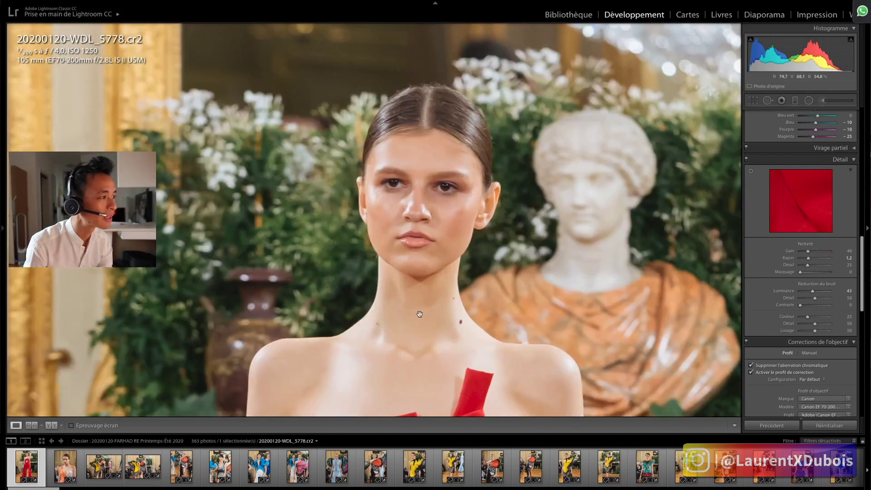
pyautogui.moveTo(422, 378); pyautogui.dragTo(420, 326)
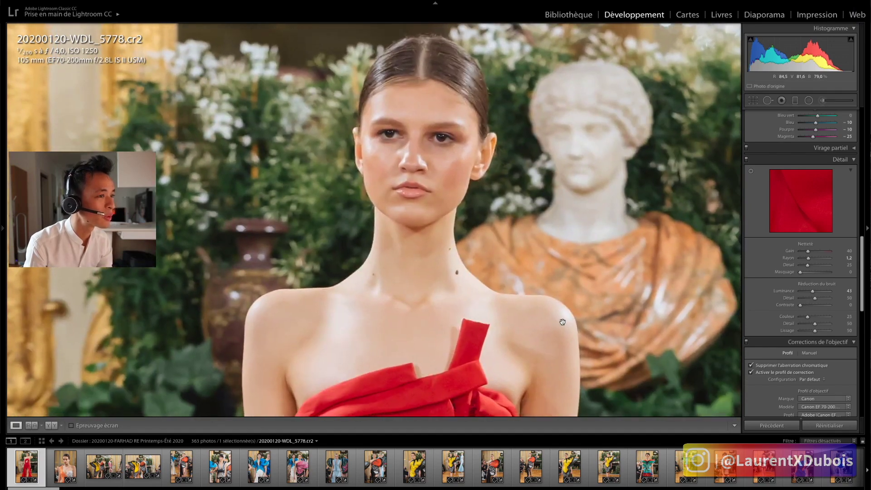
# - Set the luminance noise reduction to 16 and check the face and background close up before viewing the whole photo
pyautogui.moveTo(806, 293); pyautogui.dragTo(805, 292)
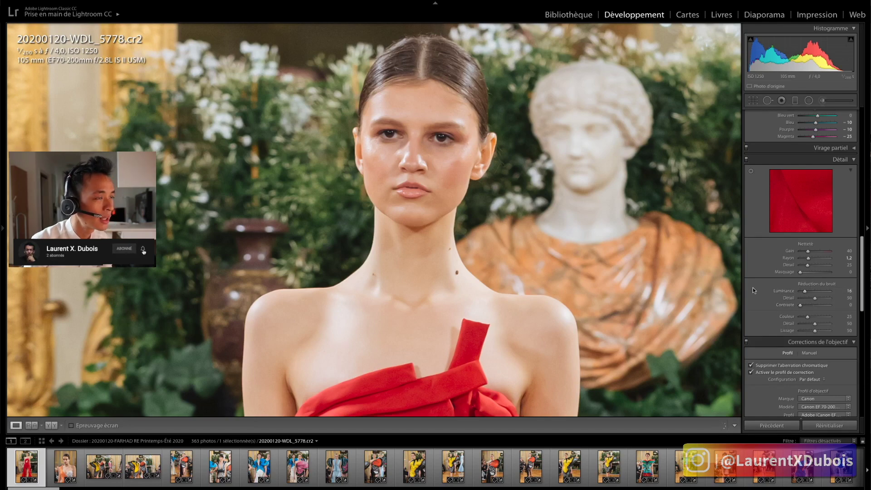
pyautogui.moveTo(592, 218); pyautogui.dragTo(573, 247)
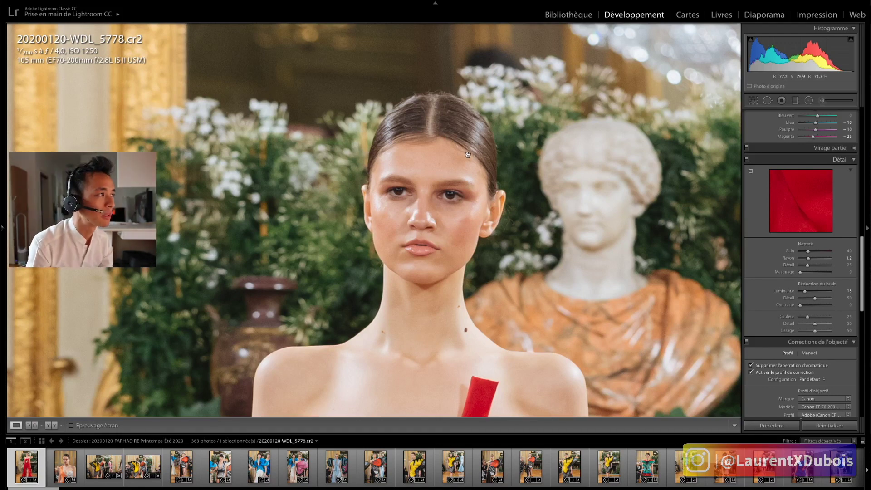
pyautogui.scroll(3, 422, 123)
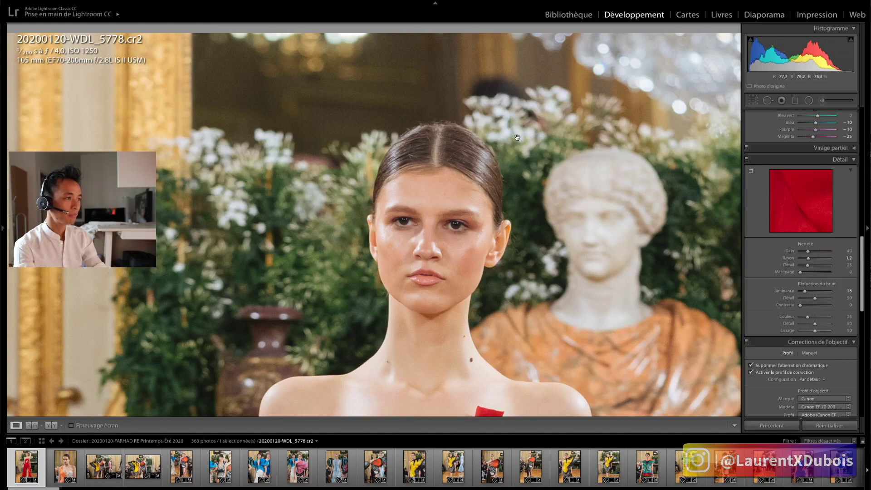
pyautogui.moveTo(517, 137); pyautogui.dragTo(482, 118)
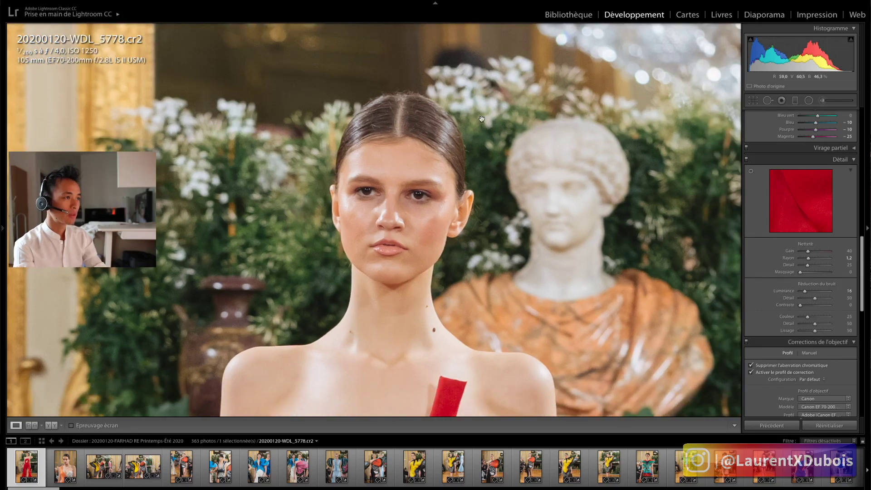
pyautogui.click(482, 119)
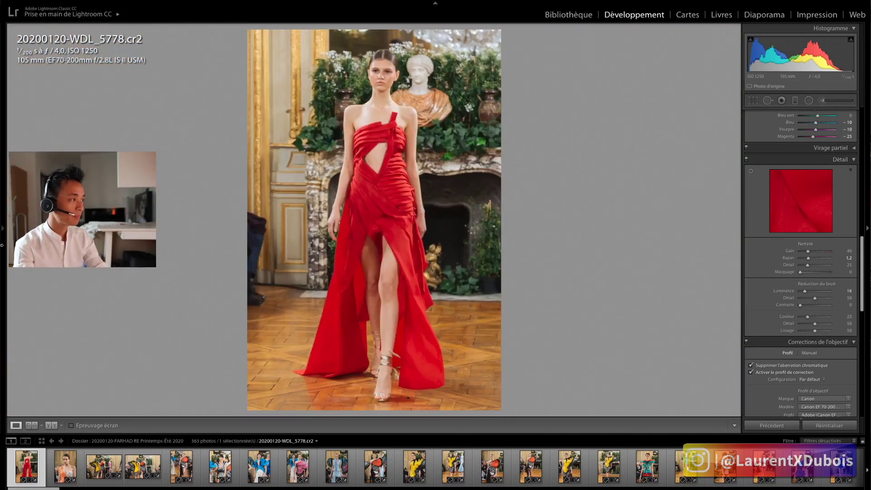
# - Preview the saved develop presets, including a black-and-white one, on the red-dress photo
pyautogui.click(2, 245)
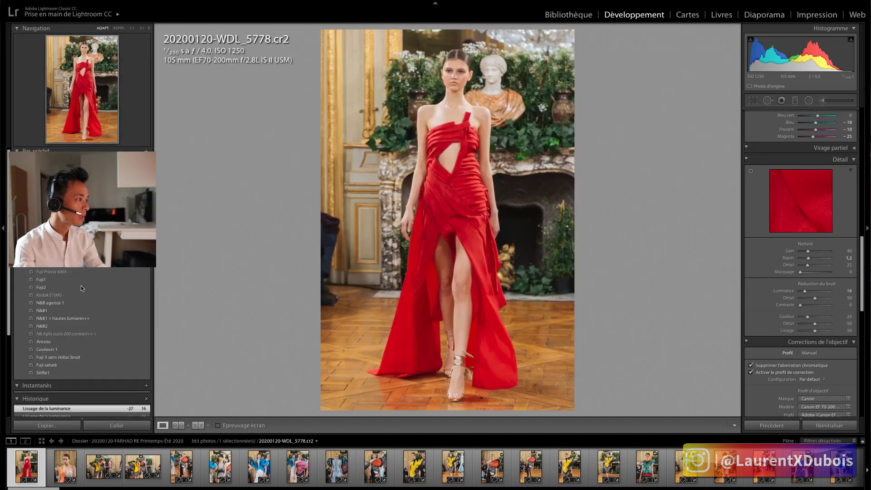
pyautogui.scroll(-4, 81, 285)
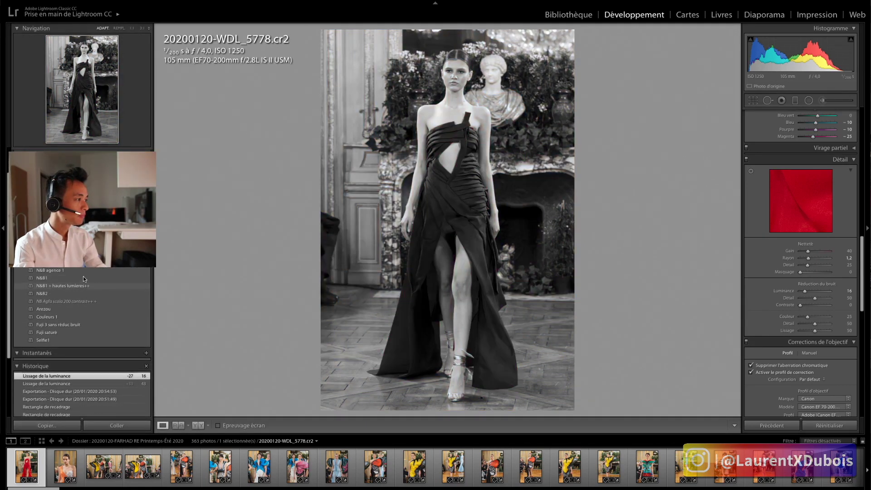
pyautogui.scroll(4, 83, 277)
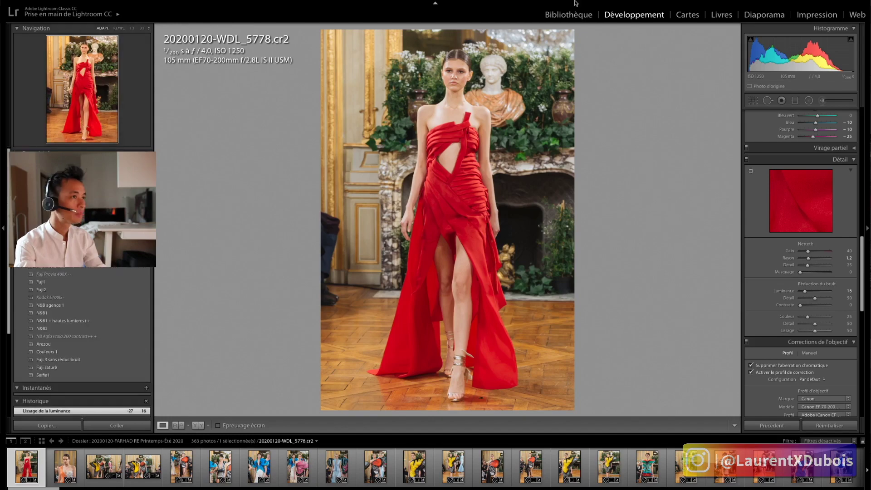
# - Show the whole runway series as a thumbnail grid in the Library module
pyautogui.click(569, 14)
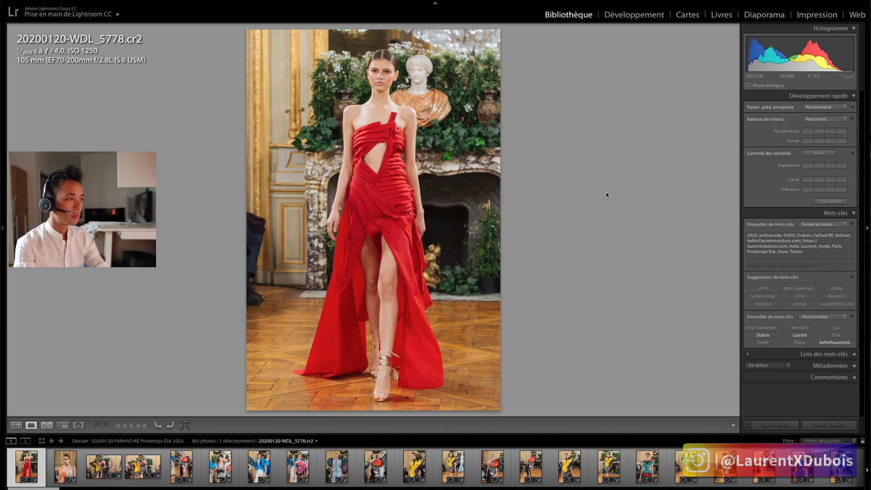
pyautogui.press('g')
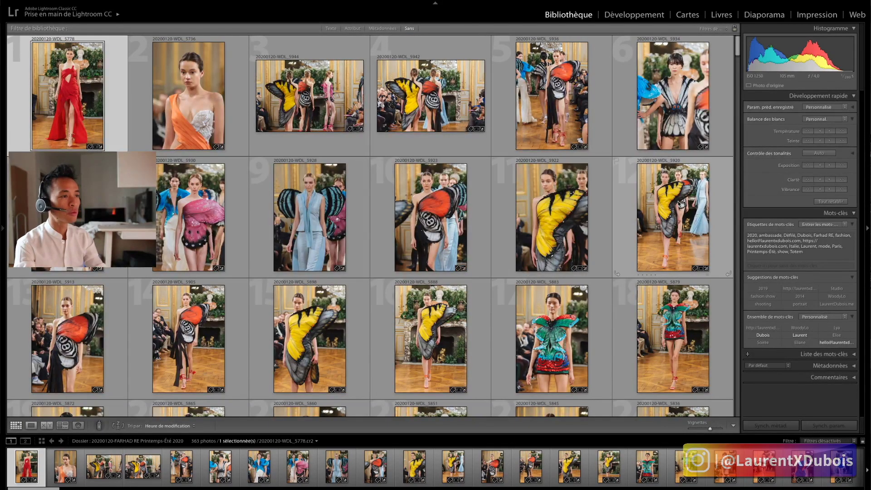
pyautogui.moveTo(676, 202)
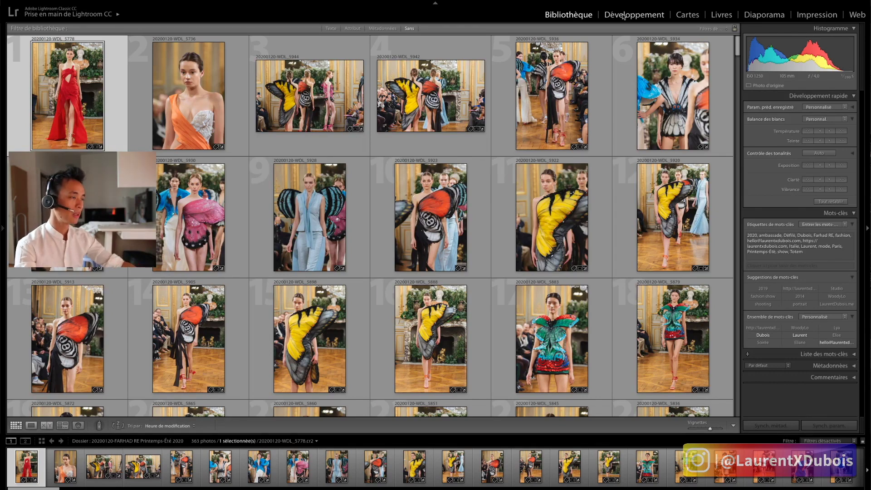
# - Open the yellow butterfly-dress photo 20200120-WDL_5922.cr2 in the Develop module and review its basic settings and tone curve
pyautogui.scroll(-3, 557, 171)
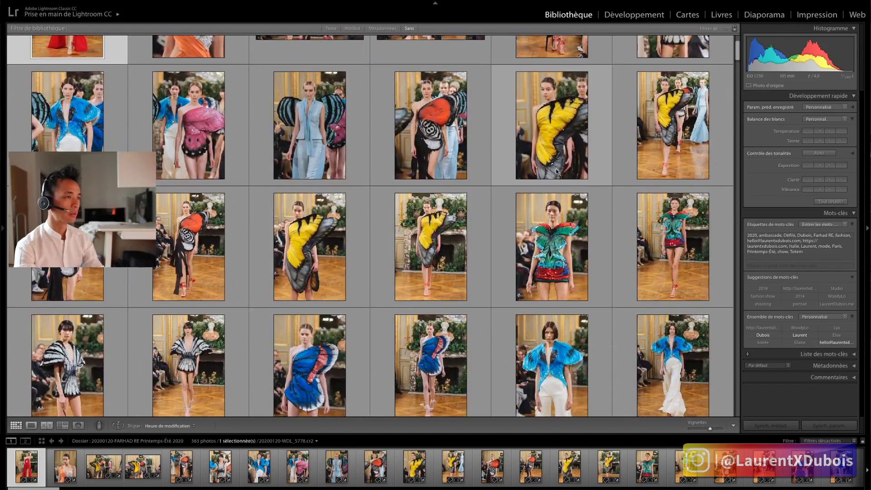
pyautogui.click(562, 151)
pyautogui.doubleClick(562, 151)
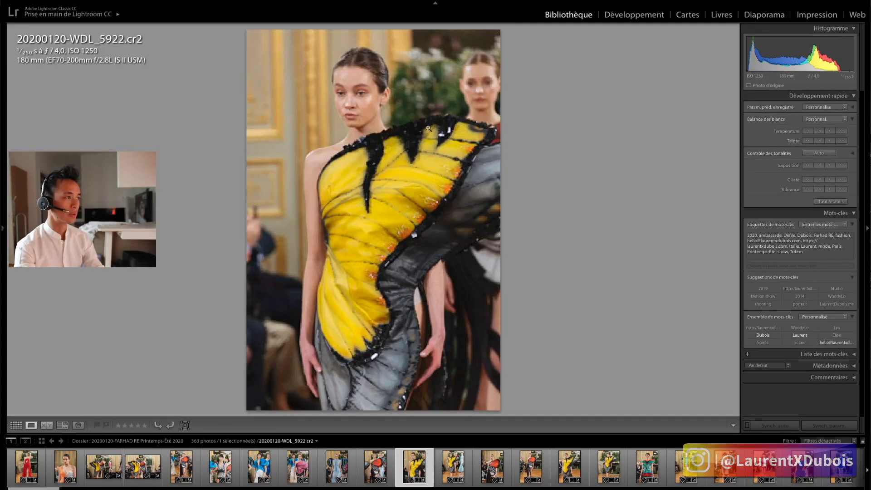
pyautogui.press('d')
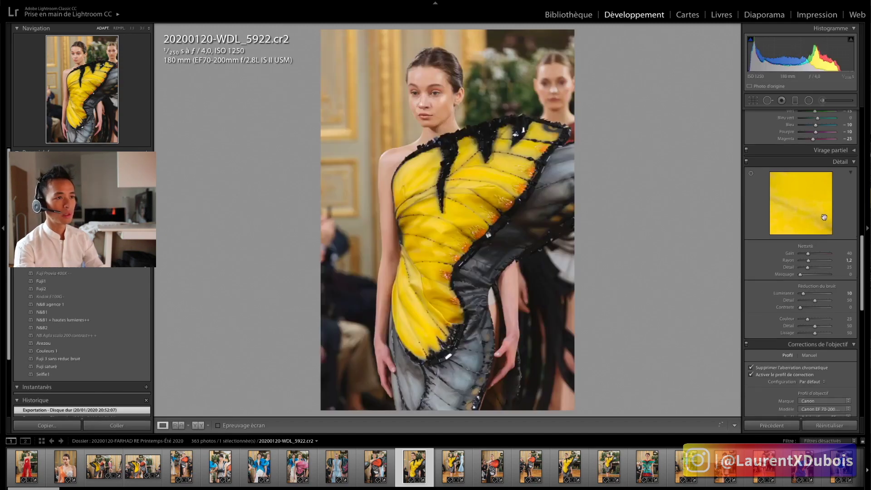
pyautogui.scroll(10, 825, 217)
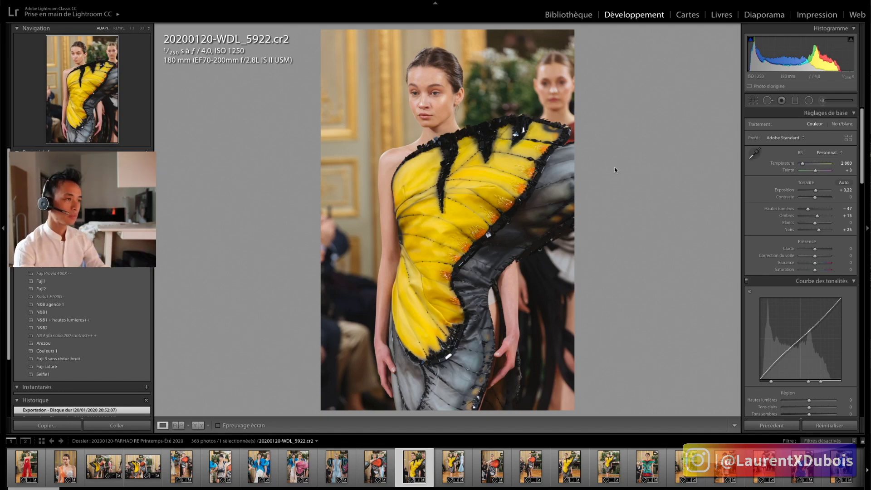
# - Return to the library grid and look through more of the runway photos
pyautogui.press('g')
pyautogui.scroll(-4, 644, 214)
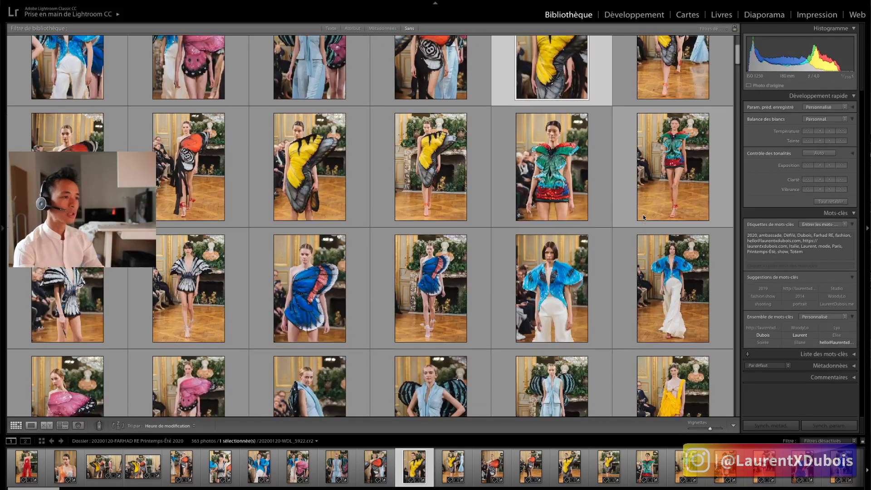
pyautogui.scroll(-2, 643, 214)
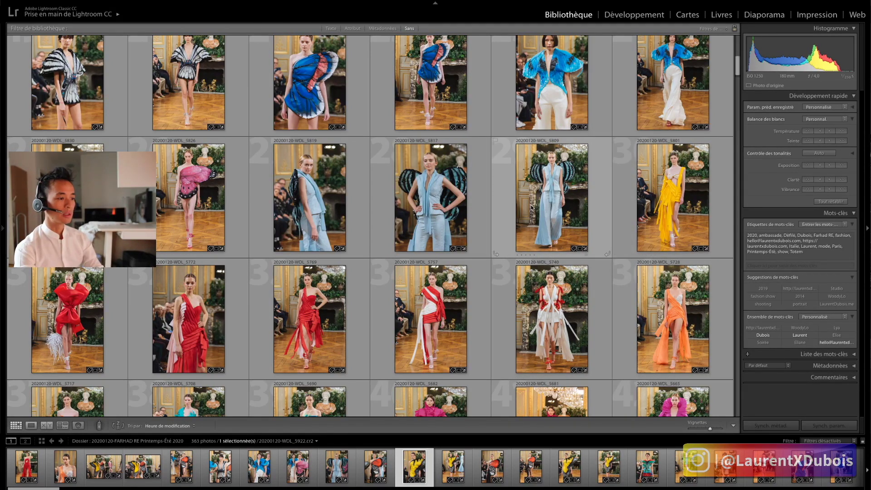
pyautogui.moveTo(532, 208)
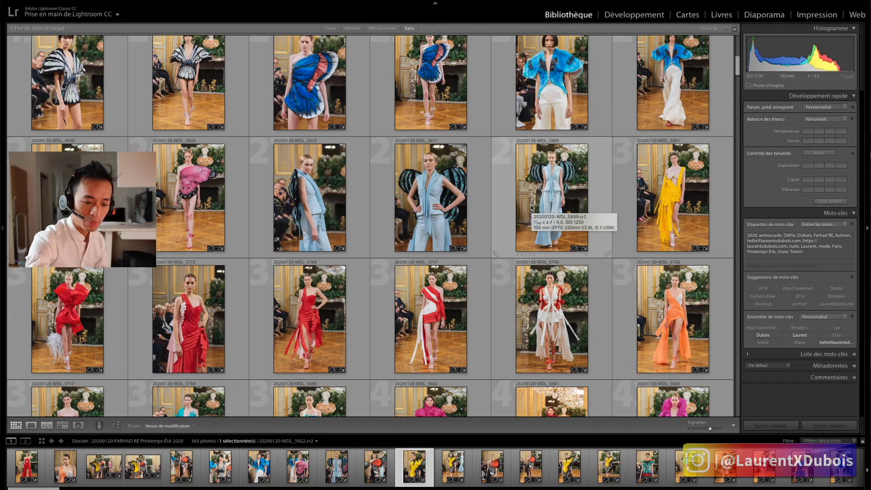
pyautogui.press('super+Tab')
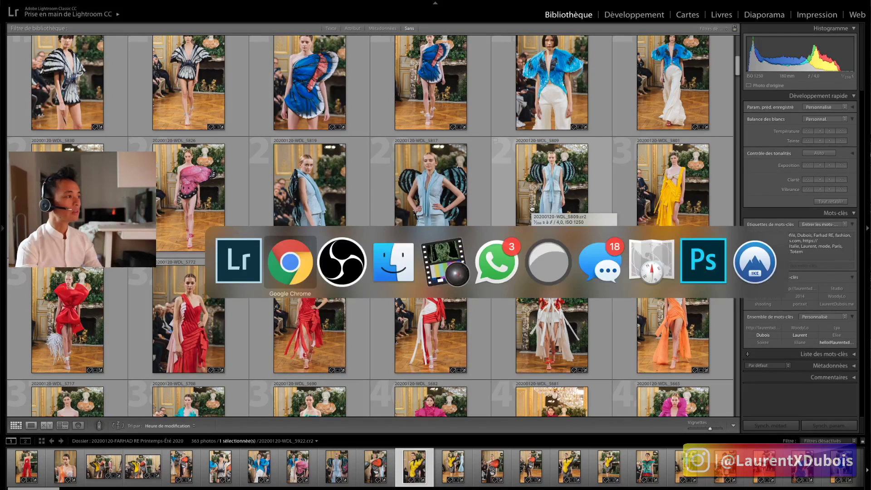
pyautogui.press('Escape')
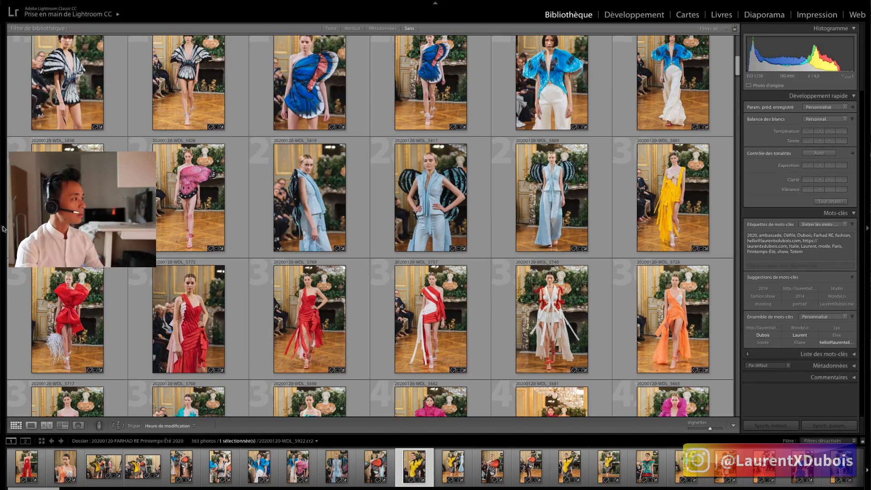
# - Switch to the 20200130 studio portrait folder and open the colour portrait 20200130-WDL_6320.cr2 in single-photo view
pyautogui.click(2, 229)
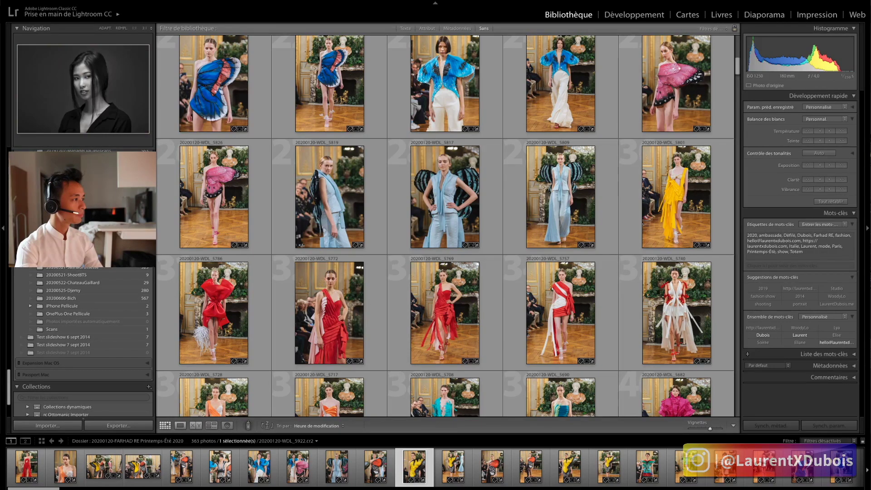
pyautogui.click(72, 205)
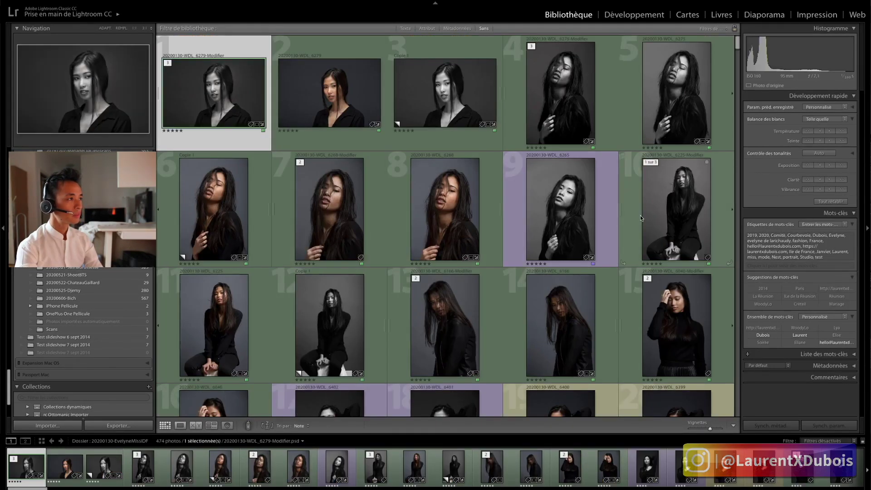
pyautogui.scroll(-7, 640, 217)
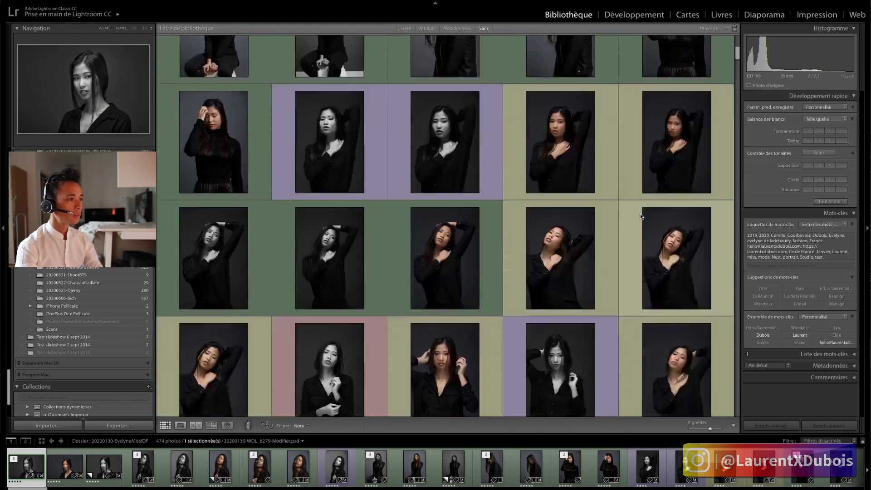
pyautogui.scroll(-3, 641, 217)
pyautogui.scroll(-5, 640, 217)
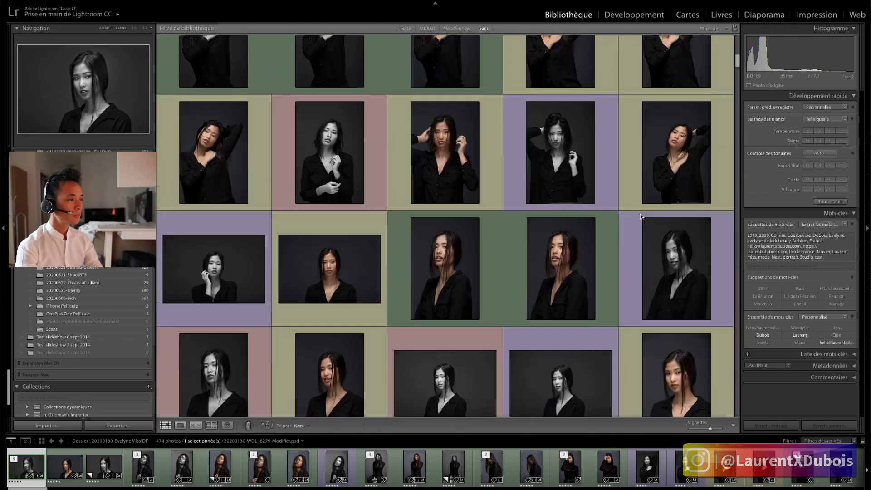
pyautogui.doubleClick(578, 251)
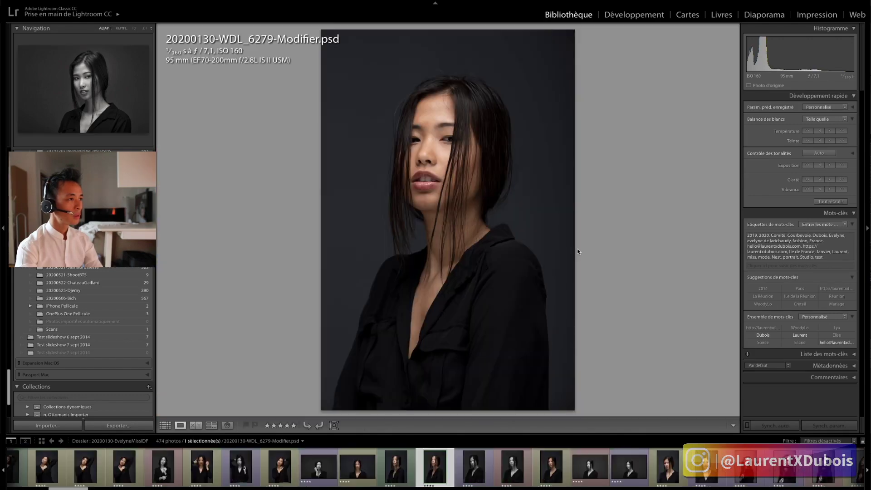
# - Compare the raw portrait 20200130-WDL_6320.cr2 with its retouched version 20200130-WDL_6320-Modifier.psd by alternating between them repeatedly
pyautogui.press('Left')
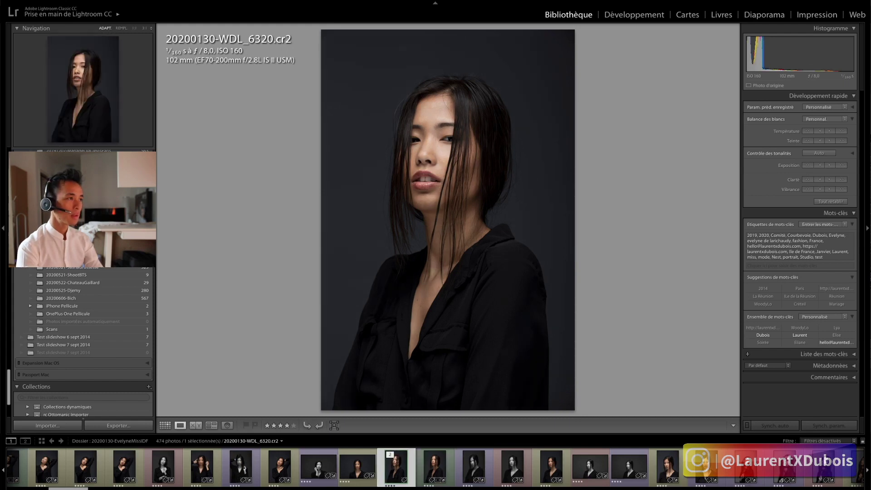
pyautogui.press('Right')
pyautogui.press('Left')
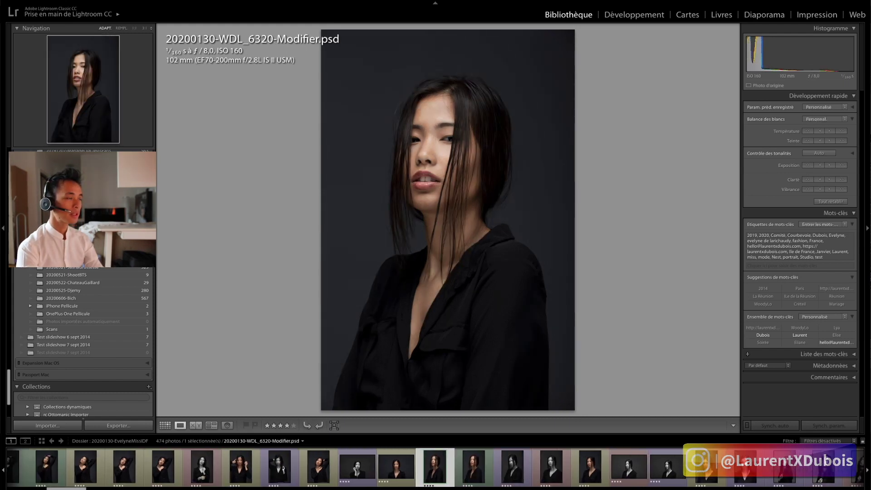
pyautogui.press('Right')
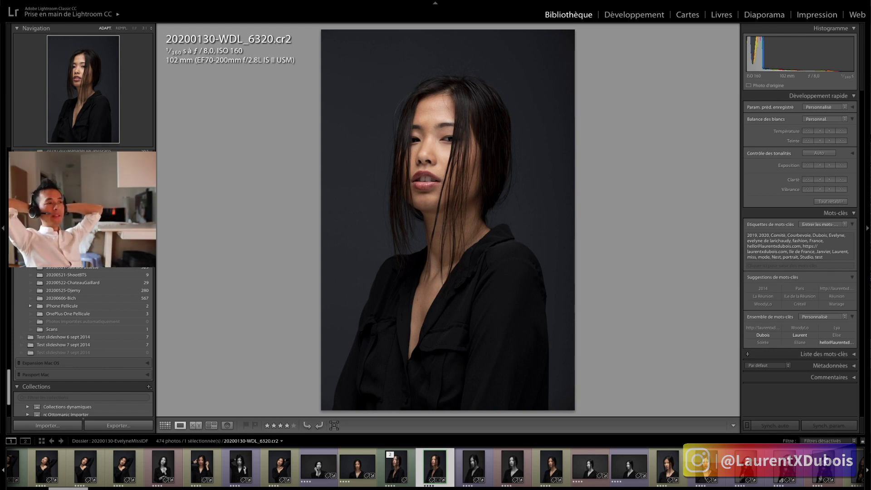
pyautogui.press('Left')
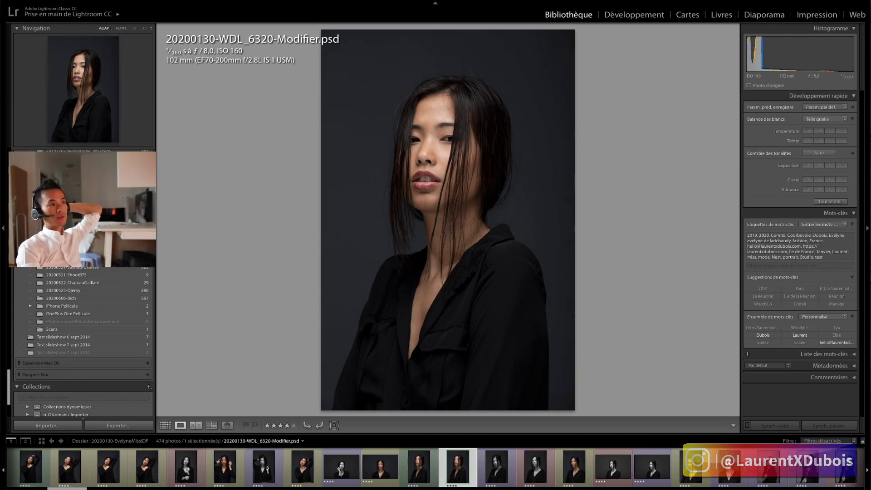
pyautogui.press('Right')
pyautogui.press('Left')
pyautogui.press('Right')
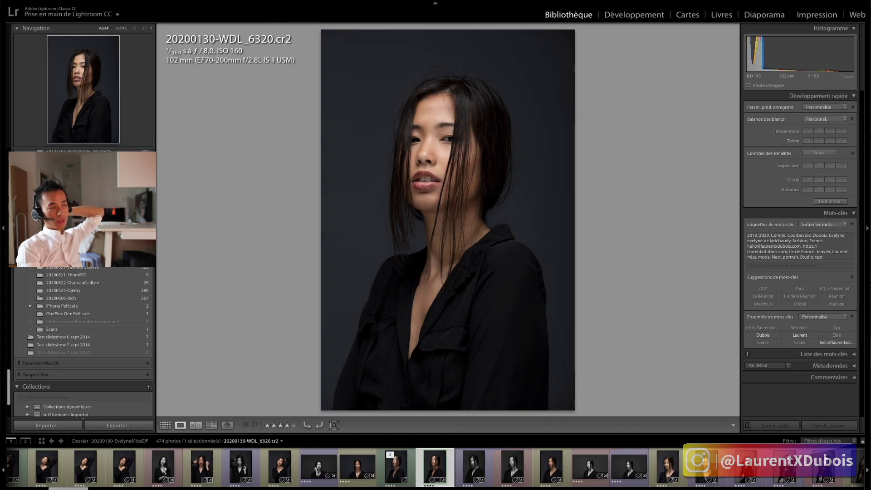
pyautogui.press('Left')
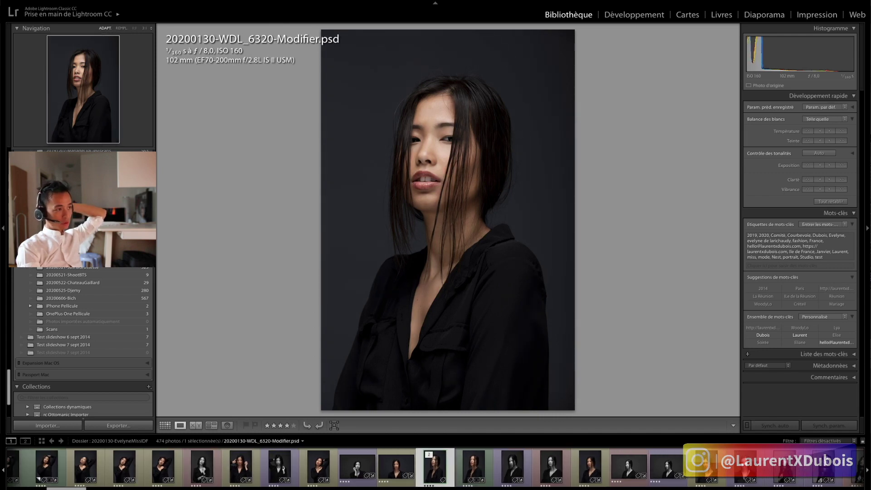
pyautogui.press('Right')
pyautogui.press('Left')
pyautogui.press('Right')
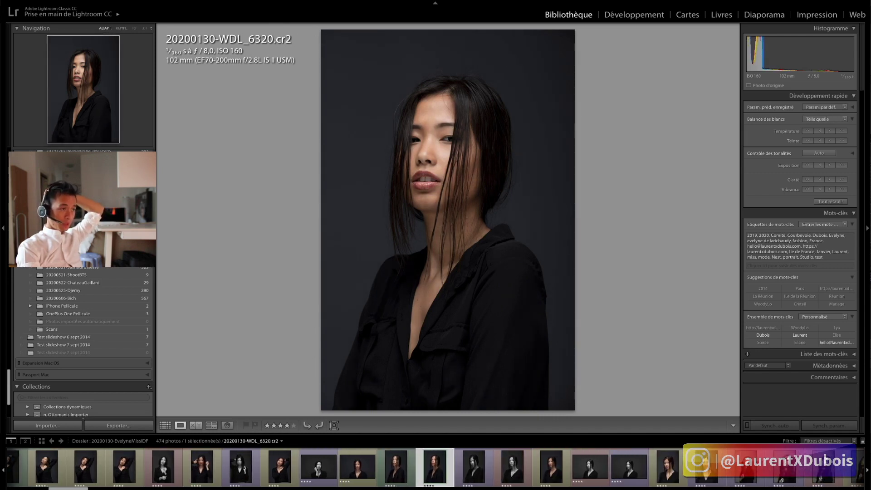
pyautogui.press('Left')
pyautogui.press('Right')
pyautogui.press('Left')
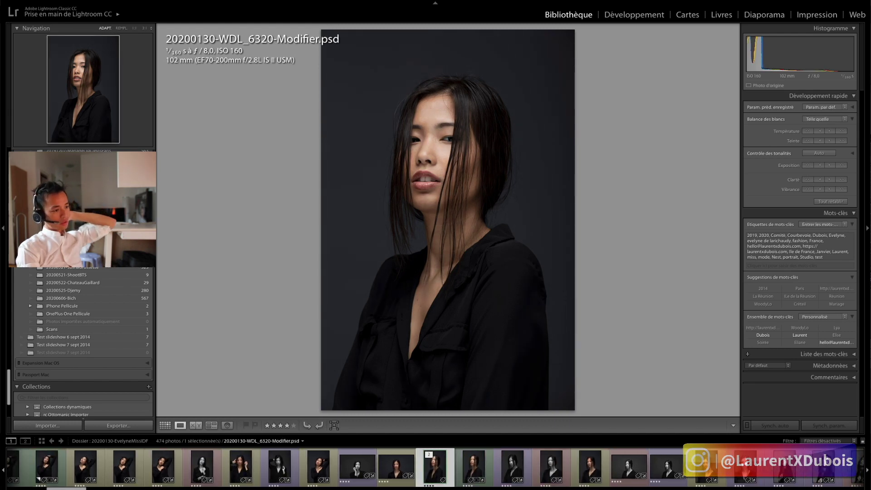
pyautogui.press('Right')
pyautogui.press('Left')
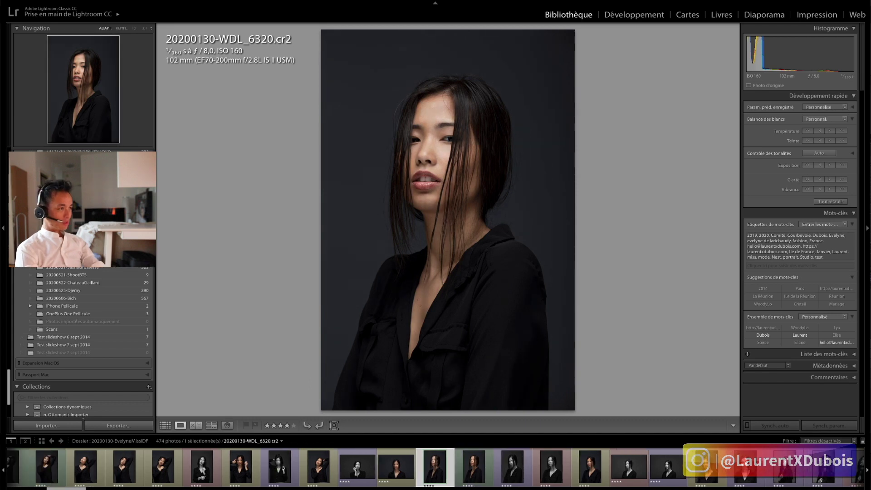
pyautogui.press('Right')
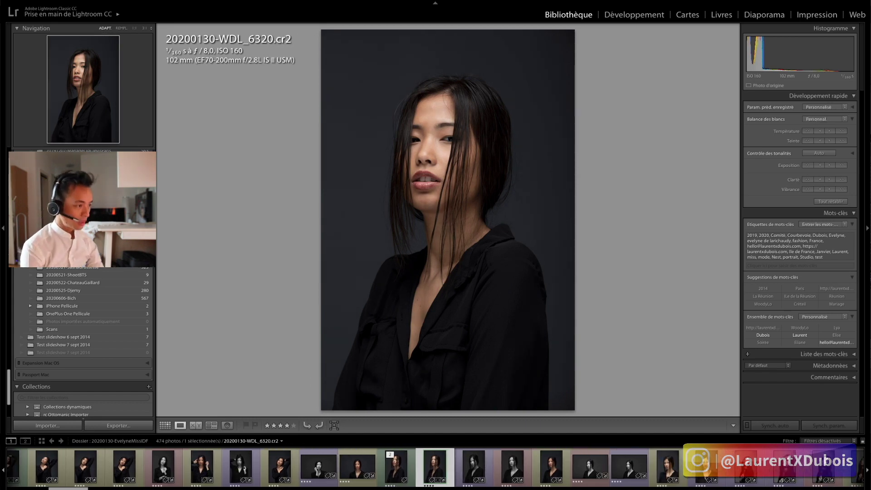
pyautogui.press('Left')
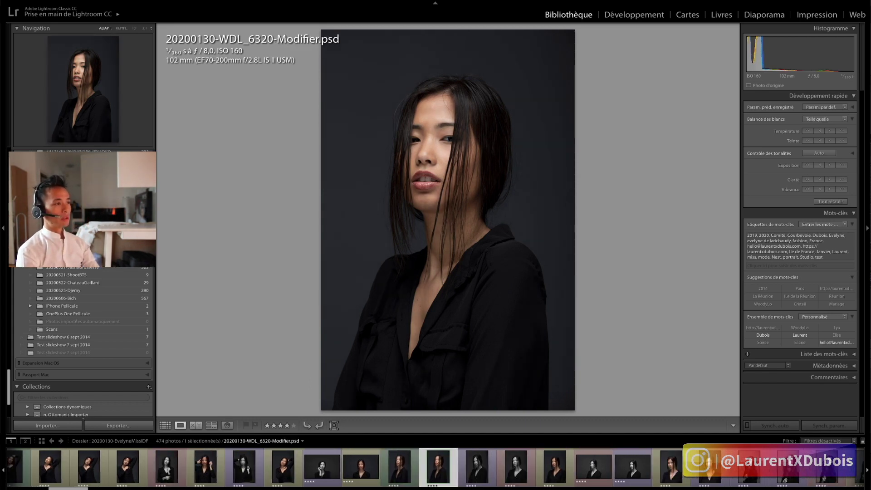
pyautogui.press('Right')
pyautogui.press('Left')
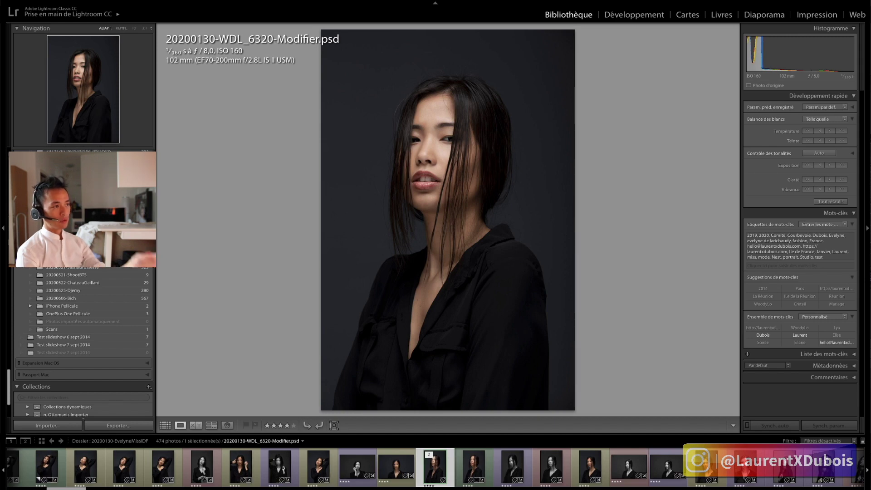
pyautogui.press('Right')
pyautogui.press('Left')
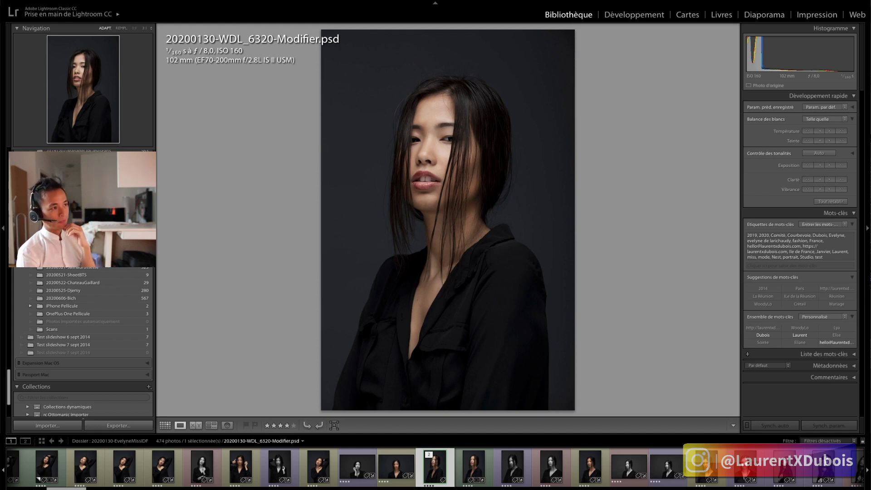
pyautogui.press('Right')
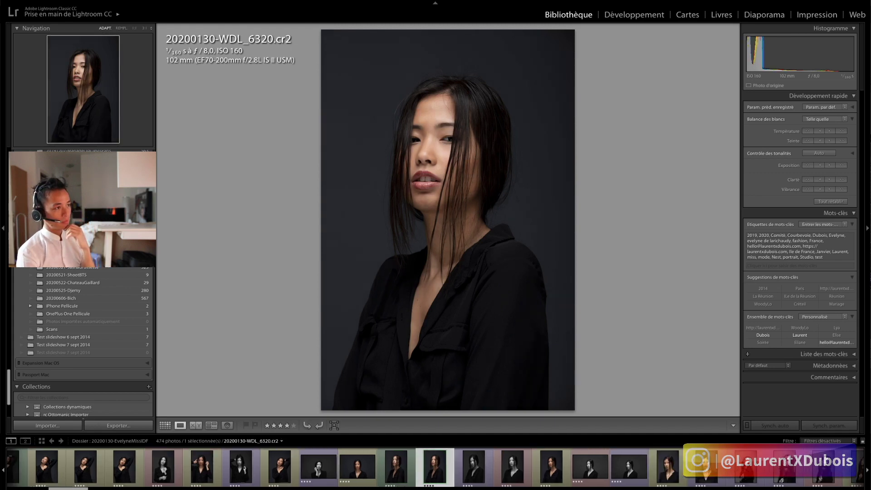
pyautogui.press('Left')
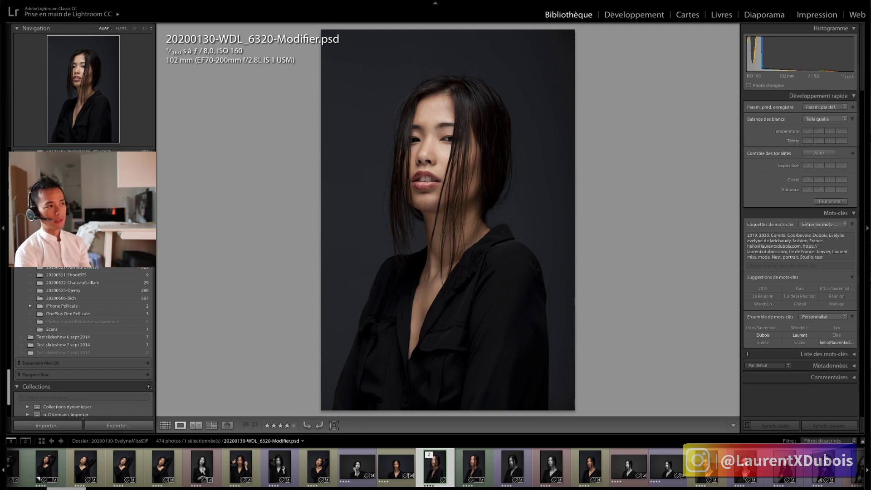
# - Alternate again between 20200130-WDL_6320-Modifier.psd and the neighbouring raw portraits to compare the retouch at full-frame view
pyautogui.press('Right')
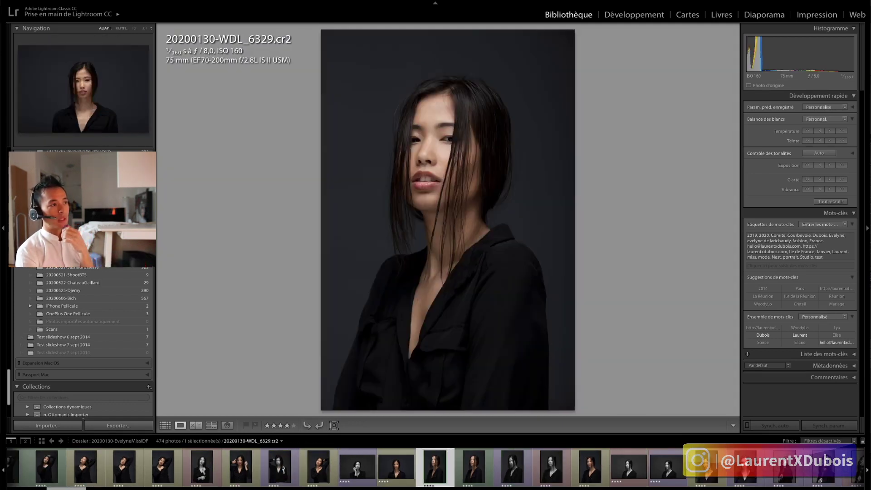
pyautogui.press('Left')
pyautogui.press('Left')
pyautogui.press('Right')
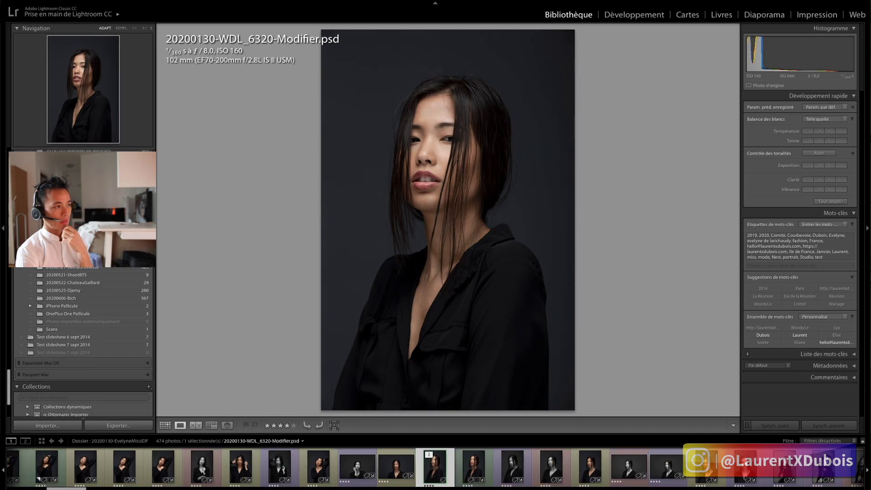
pyautogui.press('Right')
pyautogui.press('Left')
pyautogui.press('Left')
pyautogui.press('Right')
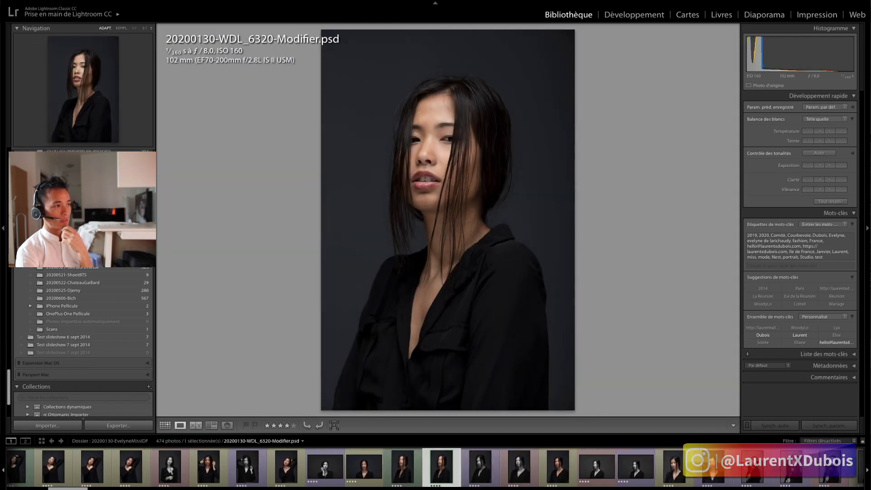
pyautogui.press('Left')
pyautogui.press('Right')
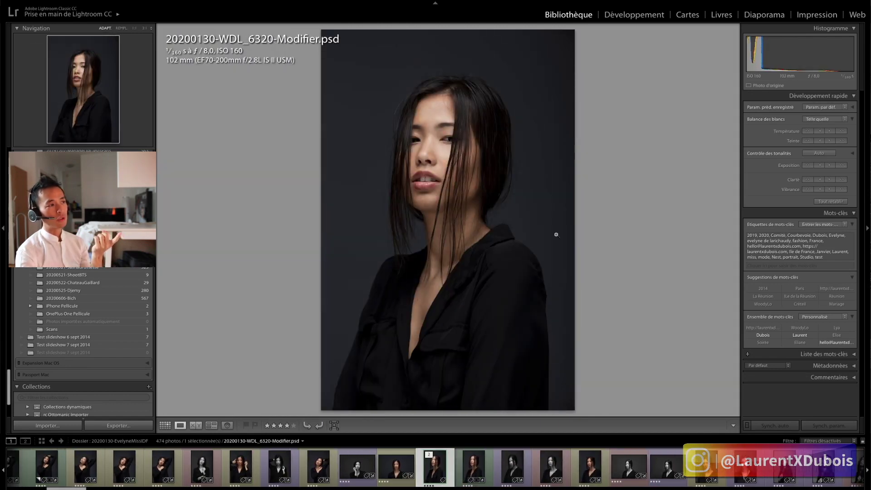
# - Inspect the face close up in the retouched PSD and in the raw 20200130-WDL_6320.cr2, comparing skin, forehead and lips
pyautogui.moveTo(479, 165); pyautogui.dragTo(568, 206)
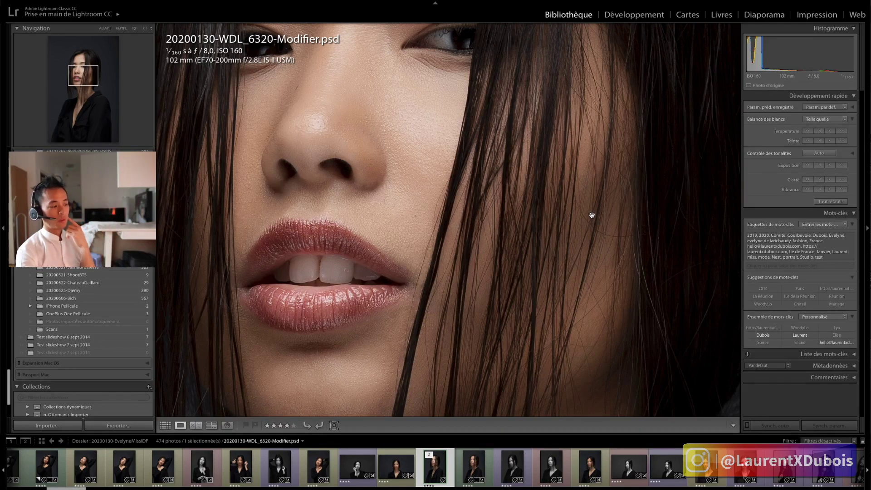
pyautogui.click(570, 219)
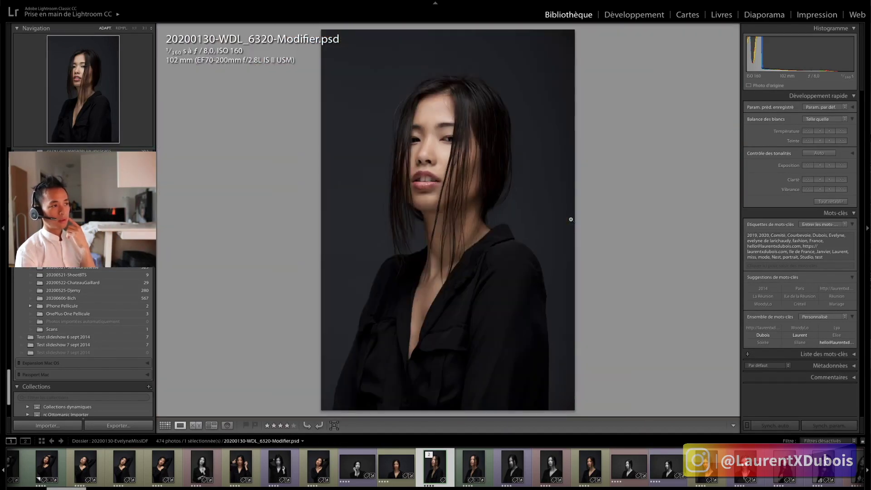
pyautogui.press('Right')
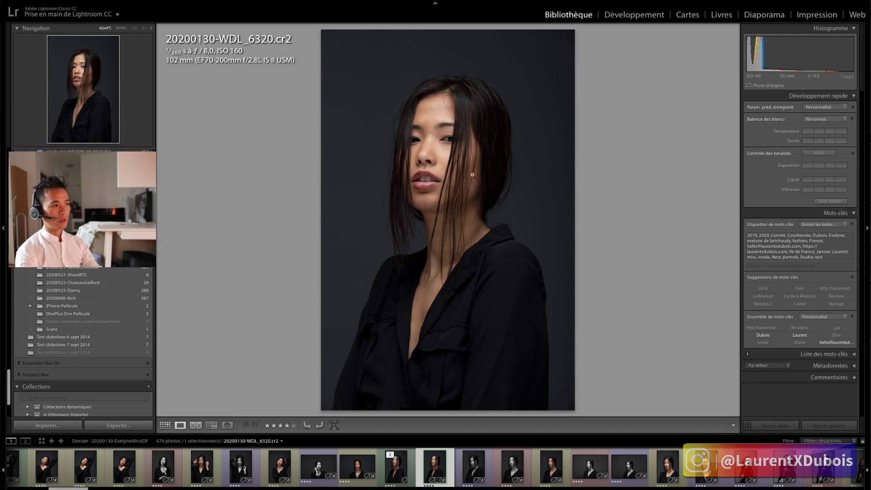
pyautogui.click(438, 106)
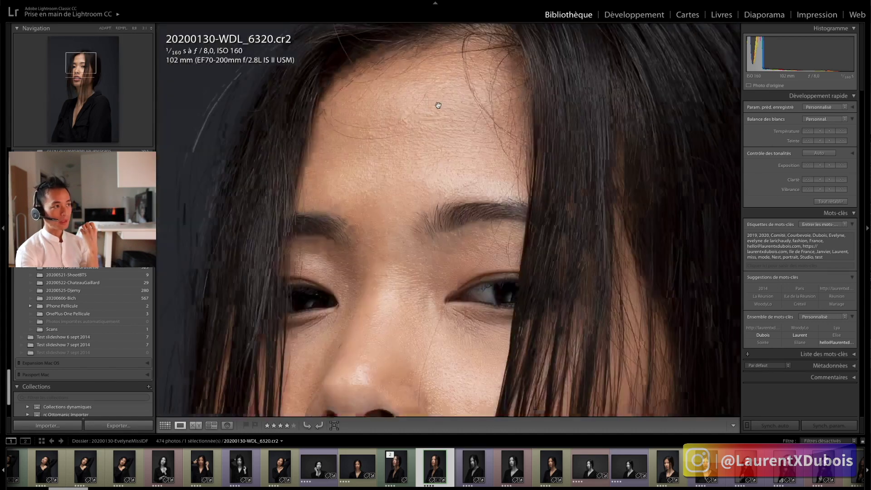
pyautogui.click(437, 107)
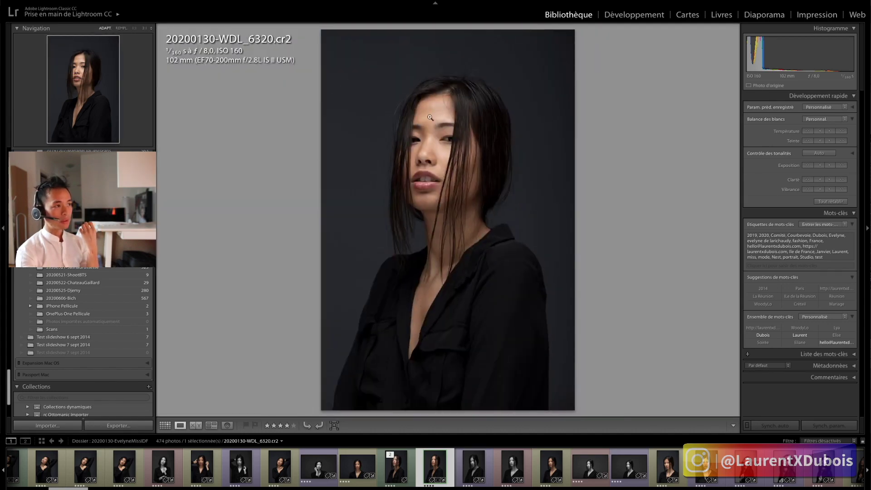
pyautogui.click(428, 131)
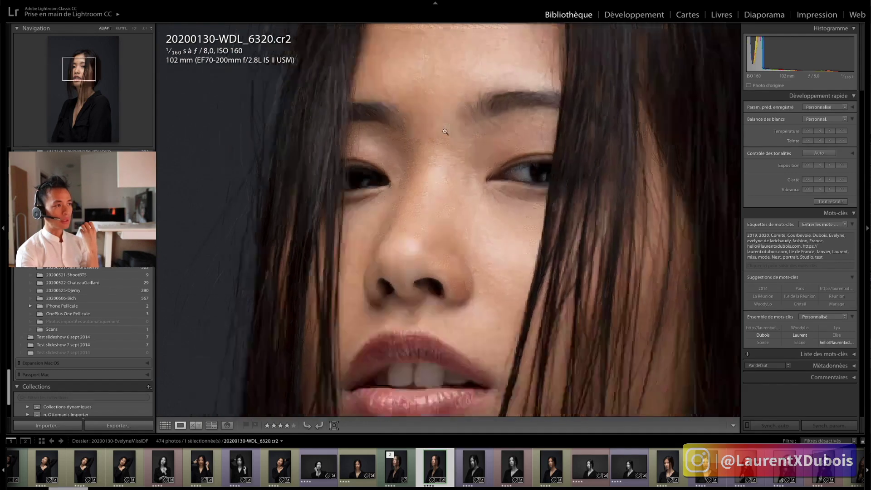
pyautogui.click(442, 131)
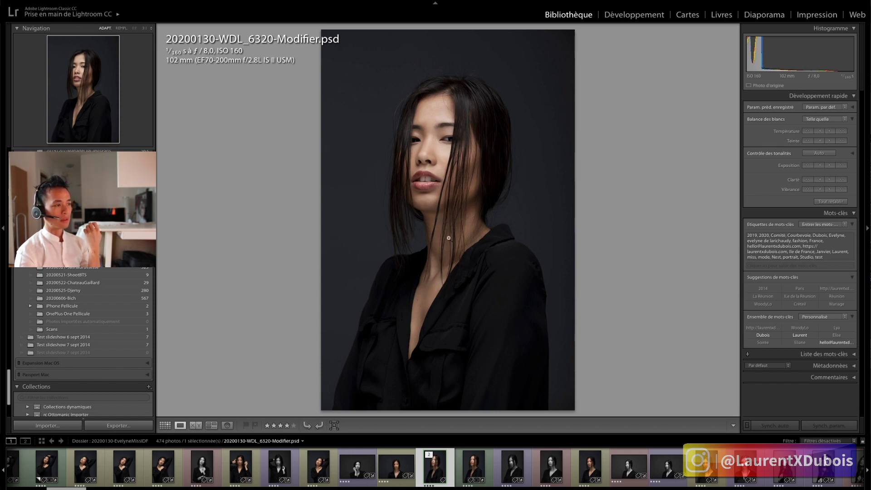
pyautogui.press('Right')
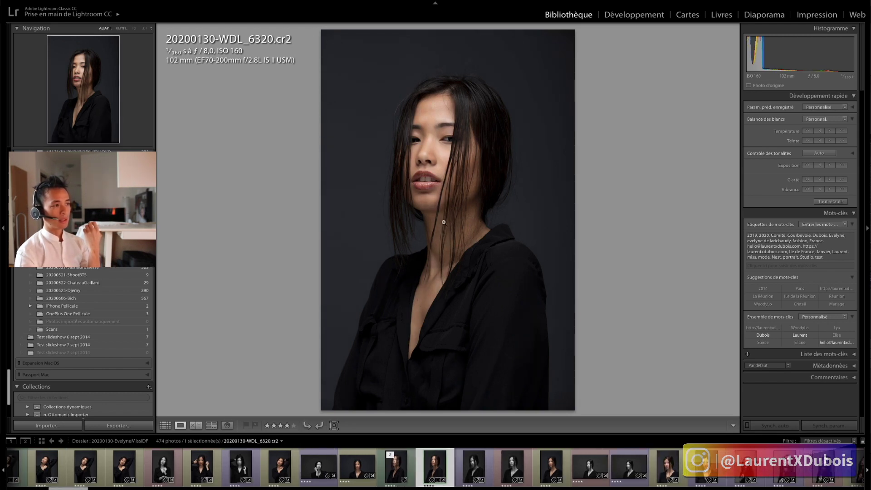
pyautogui.press('Right')
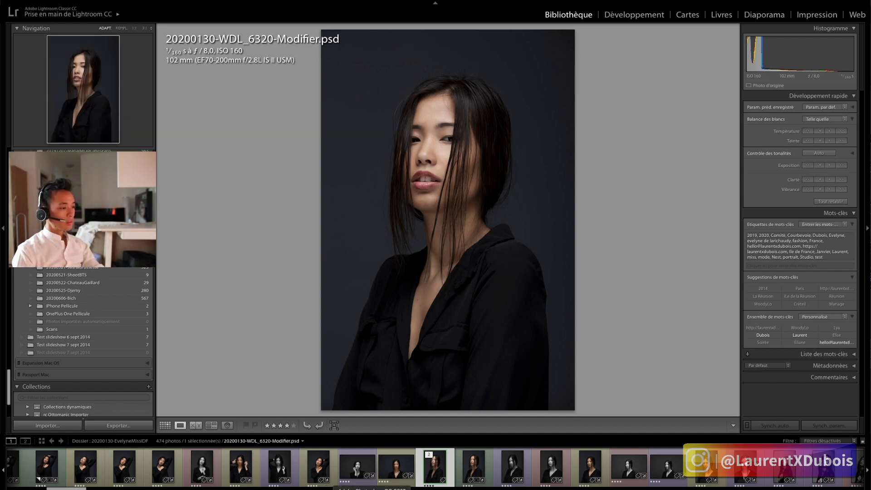
# - Switch to Photoshop, close the Selective Tool palette, look through the saved actions, and return to Lightroom
pyautogui.click(388, 488)
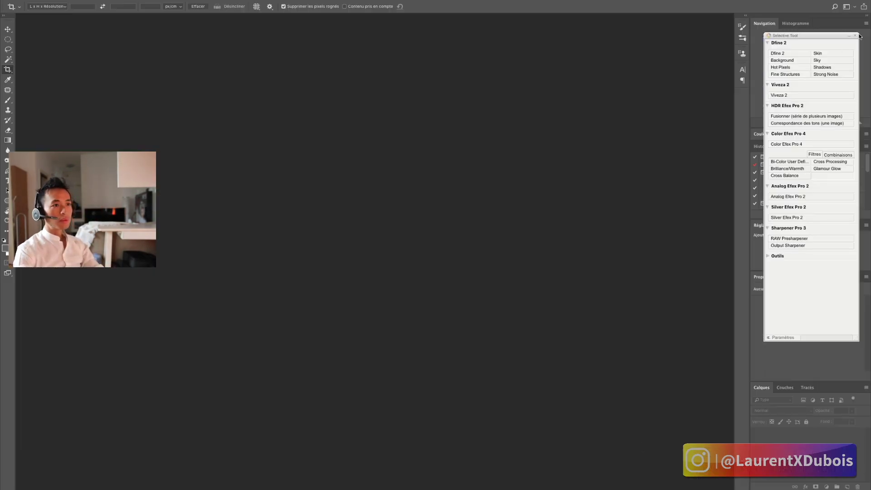
pyautogui.click(855, 35)
pyautogui.scroll(-5, 837, 190)
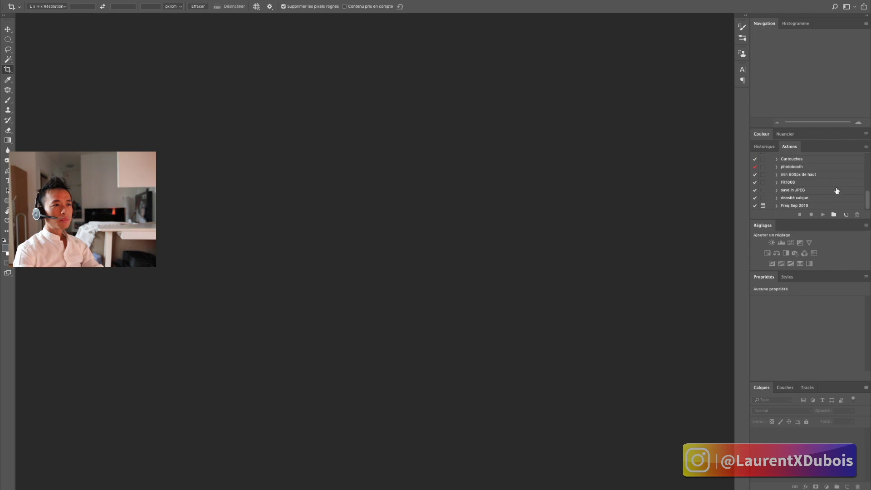
pyautogui.scroll(4, 827, 167)
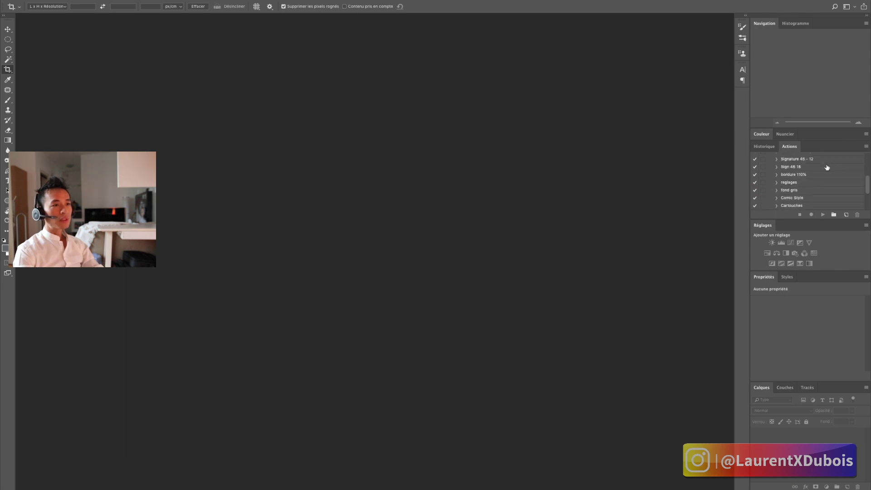
pyautogui.scroll(-4, 827, 167)
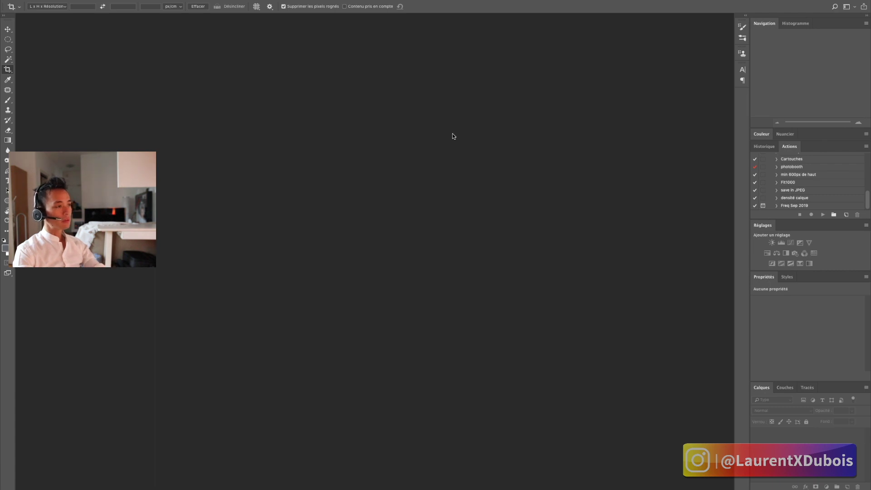
pyautogui.press('super+Tab')
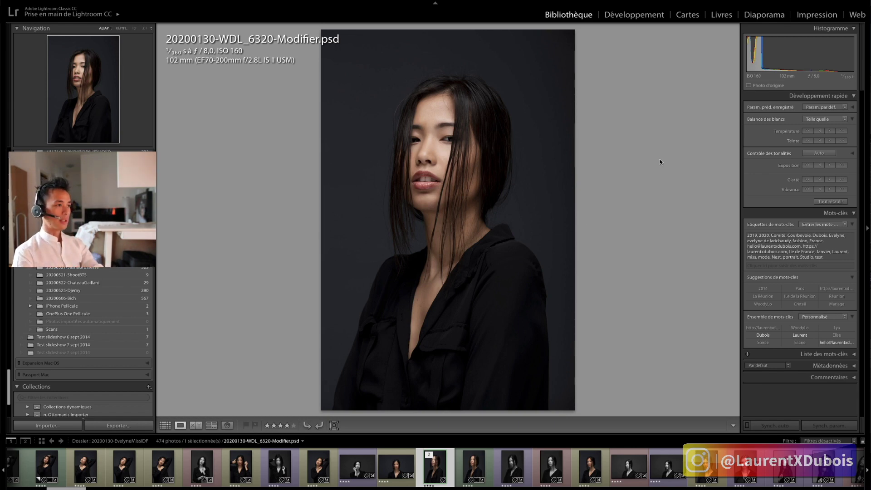
# - Check the SoundCloud page playing the Waves playlist in Chrome and return to Lightroom
pyautogui.press('super+Tab')
pyautogui.hotkey('ctrl', 'shift', 'Tab')
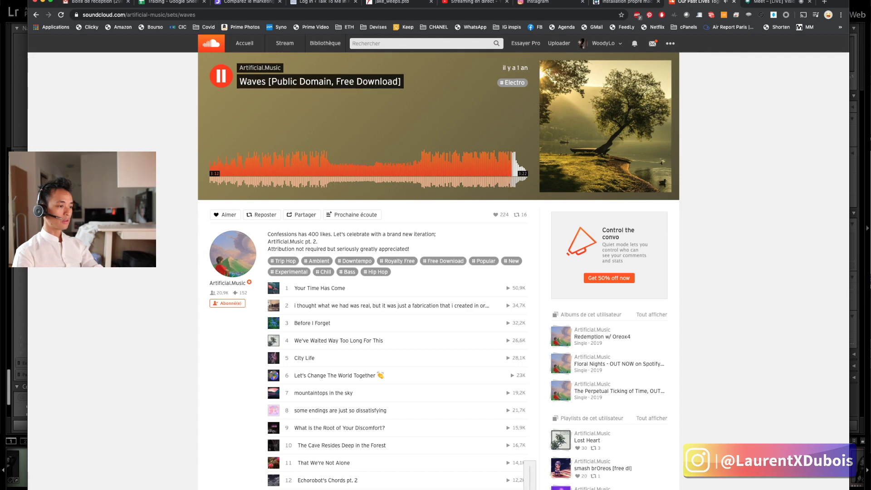
pyautogui.press('super+Tab')
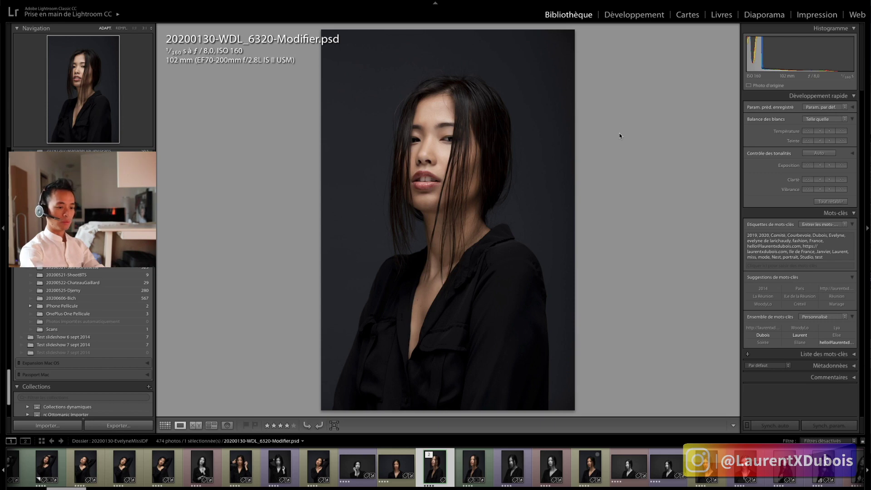
# - Examine the hair strands, lips and head outline close up in the retouched portrait 20200130-WDL_6320-Modifier.psd
pyautogui.click(481, 142)
pyautogui.hscroll(-5, 481, 142)
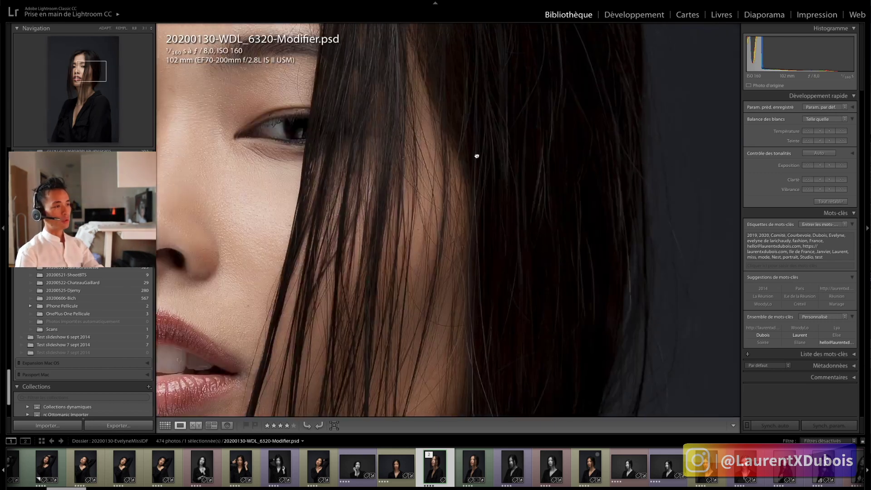
pyautogui.scroll(-3, 483, 212)
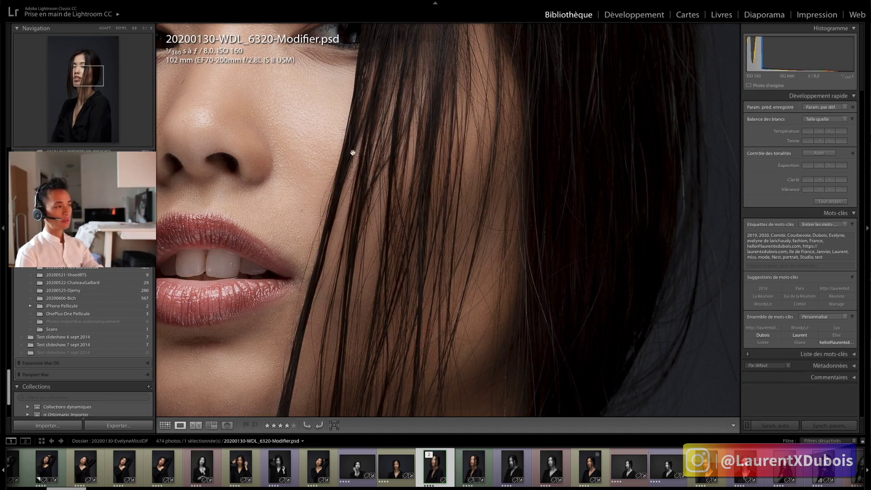
pyautogui.moveTo(442, 175); pyautogui.dragTo(408, 189)
pyautogui.moveTo(302, 165); pyautogui.dragTo(422, 177)
pyautogui.moveTo(455, 251); pyautogui.dragTo(418, 169)
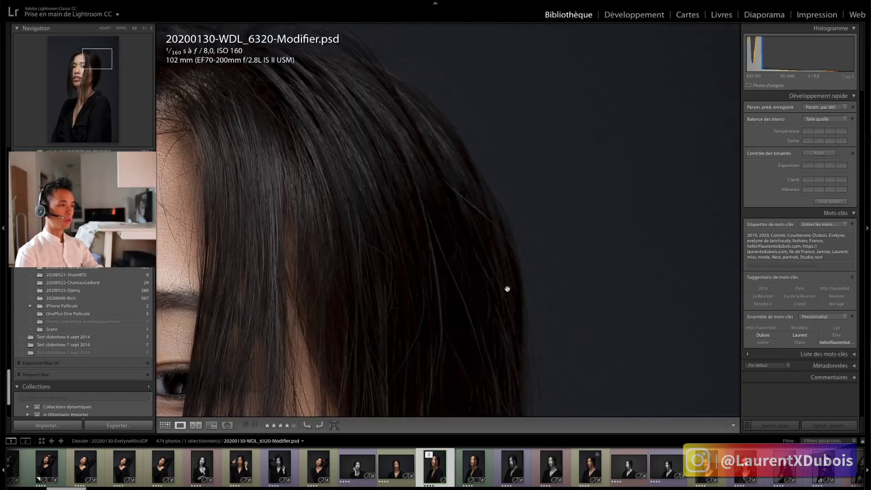
pyautogui.moveTo(502, 292); pyautogui.dragTo(480, 247)
pyautogui.click(470, 238)
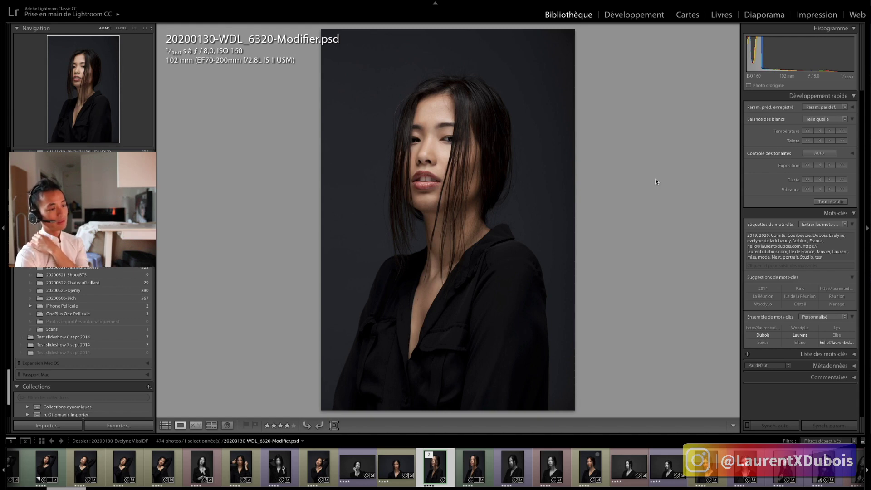
pyautogui.press('super+Tab')
pyautogui.press('super+Tab')
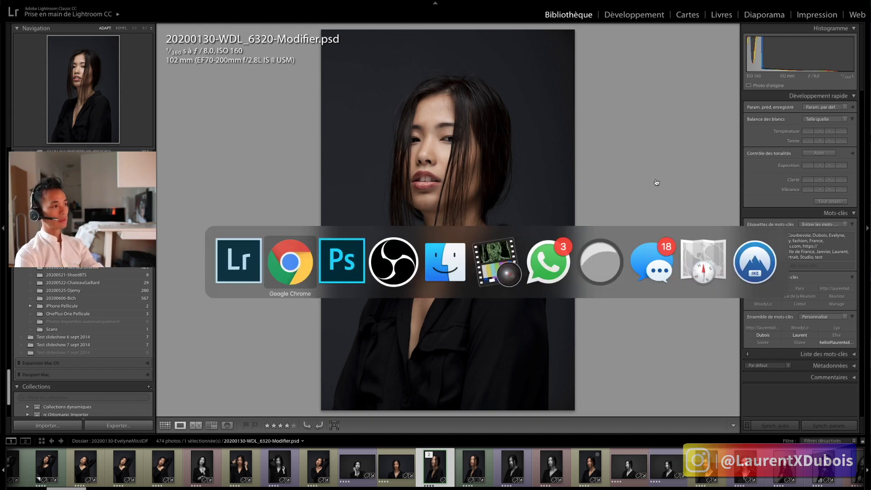
pyautogui.press('super+Tab')
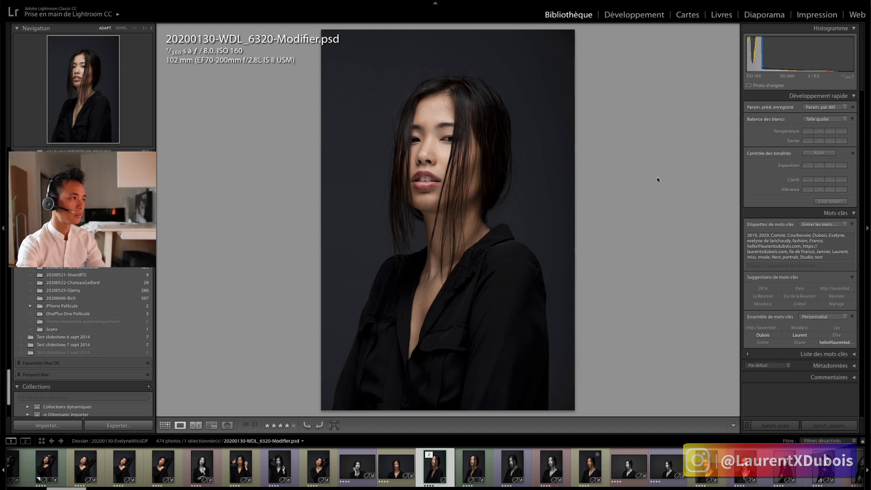
pyautogui.press('super+Tab')
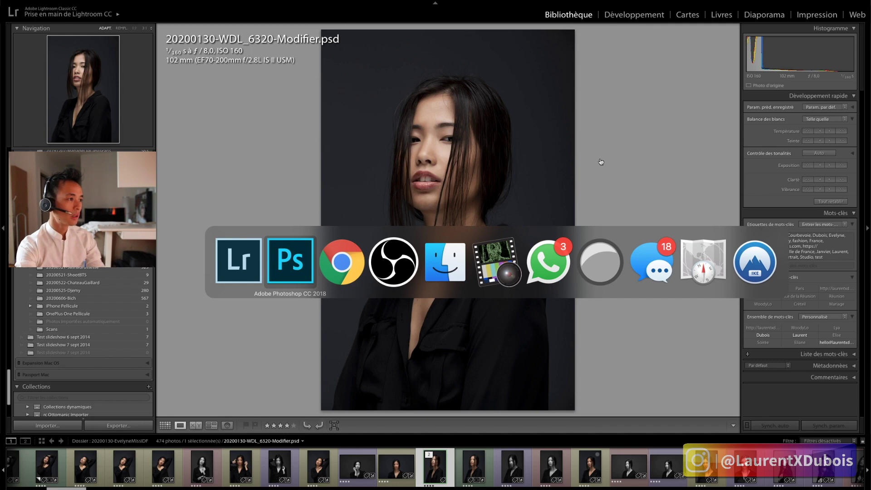
pyautogui.press('super+Tab')
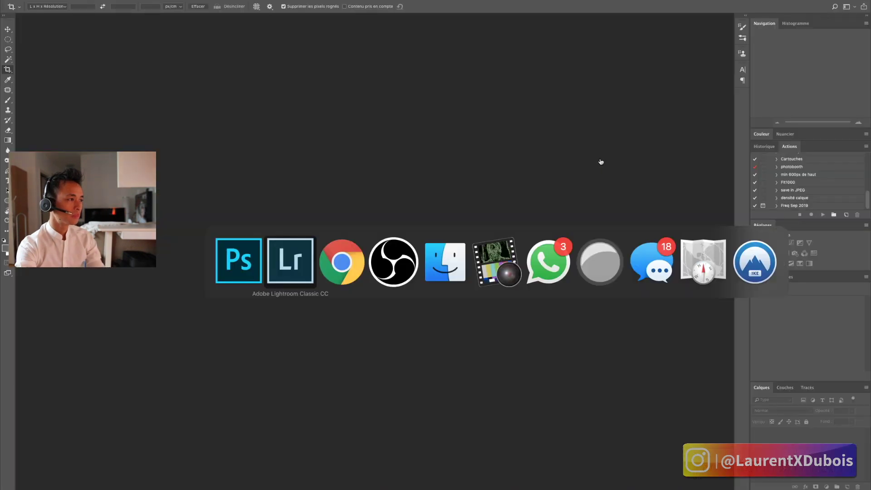
# - Hide the navigation and folders area and show the studio portraits in the library grid
pyautogui.scroll(10, 39, 273)
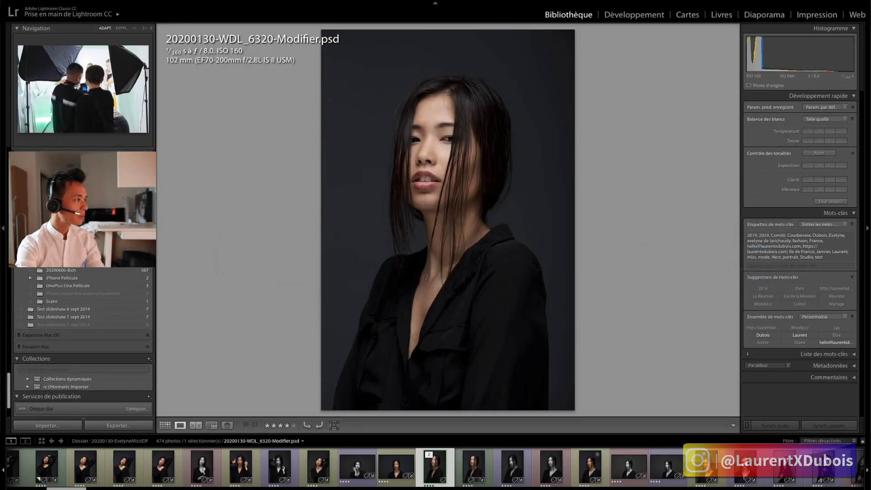
pyautogui.scroll(1, 39, 269)
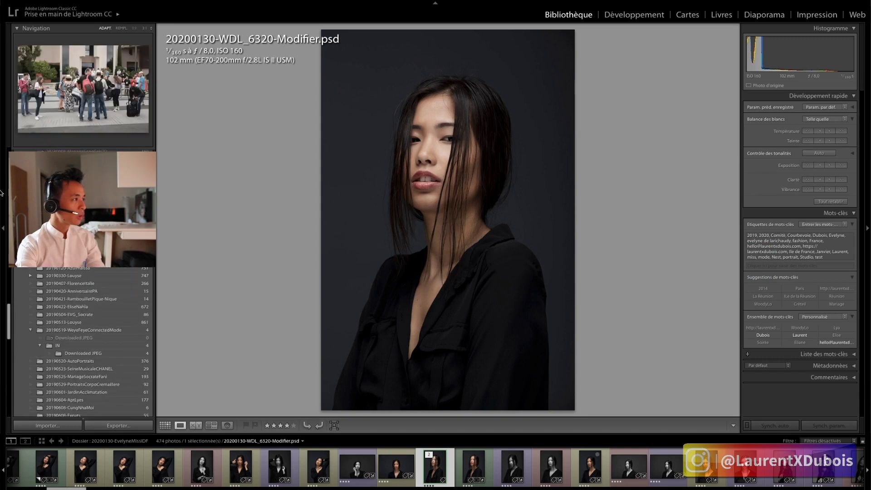
pyautogui.click(2, 221)
pyautogui.press('g')
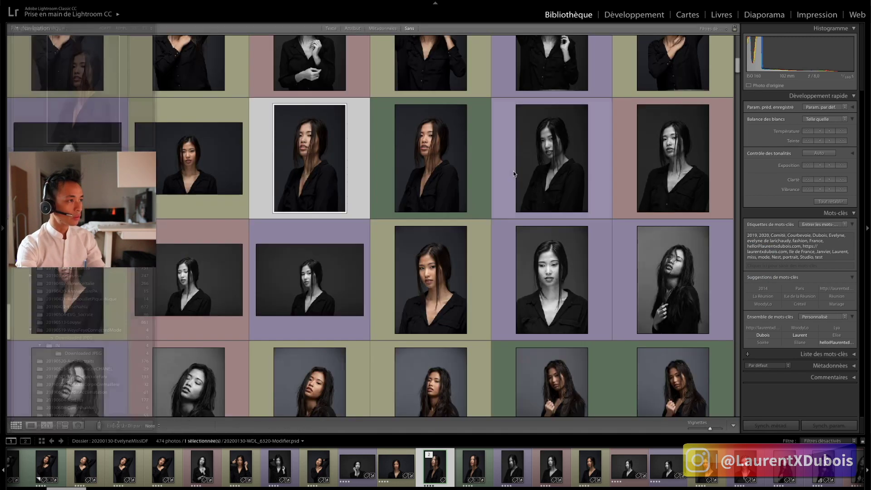
# - Browse the studio portraits in the grid with file names, star ratings and badges shown on the thumbnails
pyautogui.scroll(10, 519, 171)
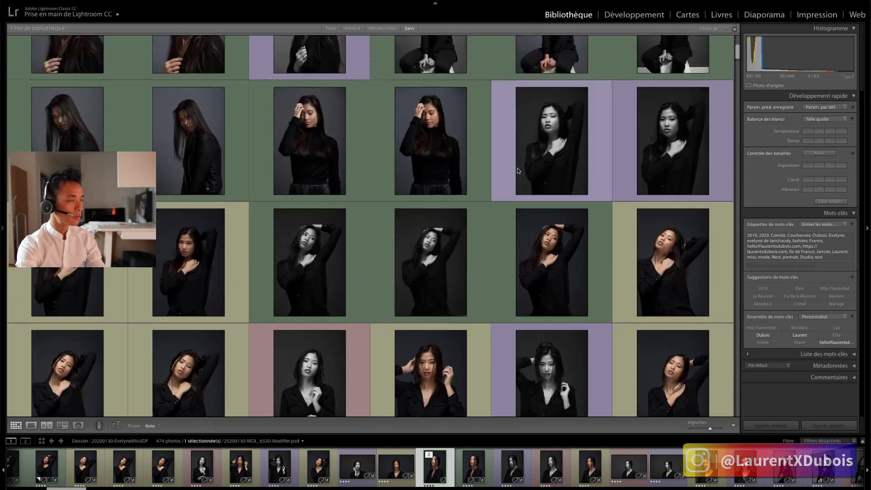
pyautogui.scroll(2, 517, 171)
pyautogui.press('j')
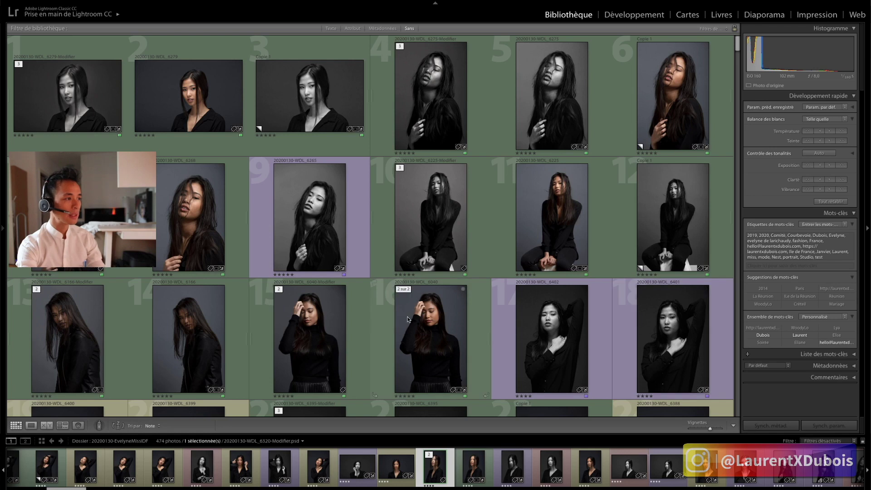
pyautogui.scroll(-5, 411, 318)
pyautogui.scroll(-1, 433, 301)
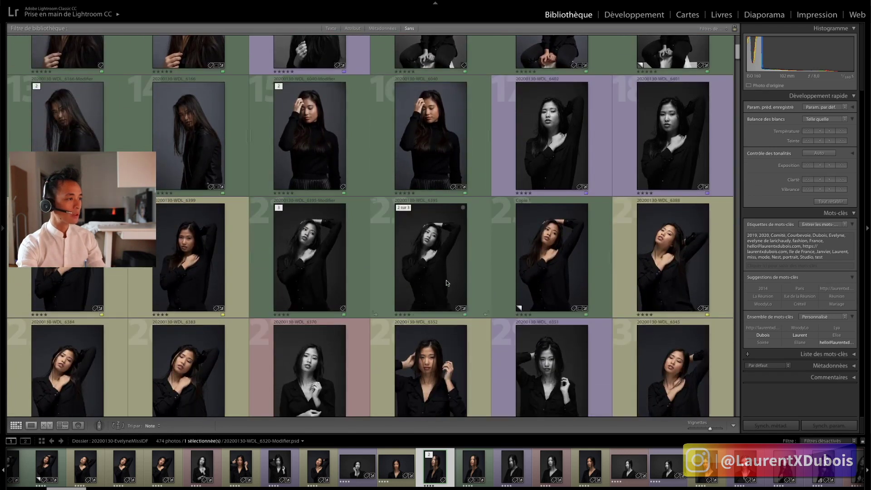
pyautogui.scroll(-3, 681, 278)
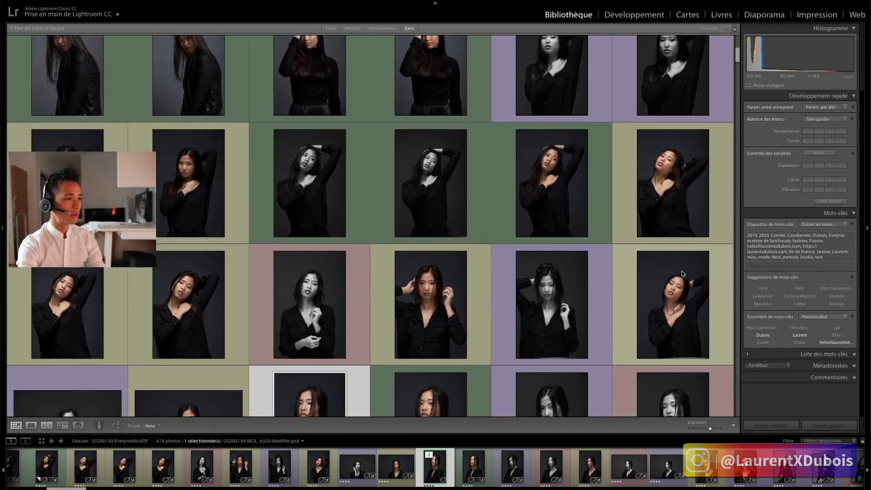
# - Browse the studio portraits in the grid, switching the file names, ratings and badges on the thumbnails on and off
pyautogui.scroll(-2, 543, 296)
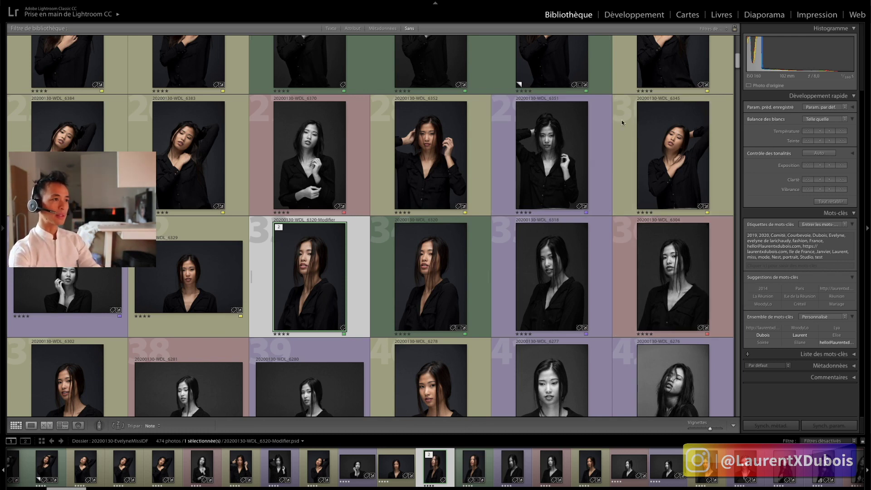
pyautogui.press('j')
pyautogui.scroll(-1, 662, 75)
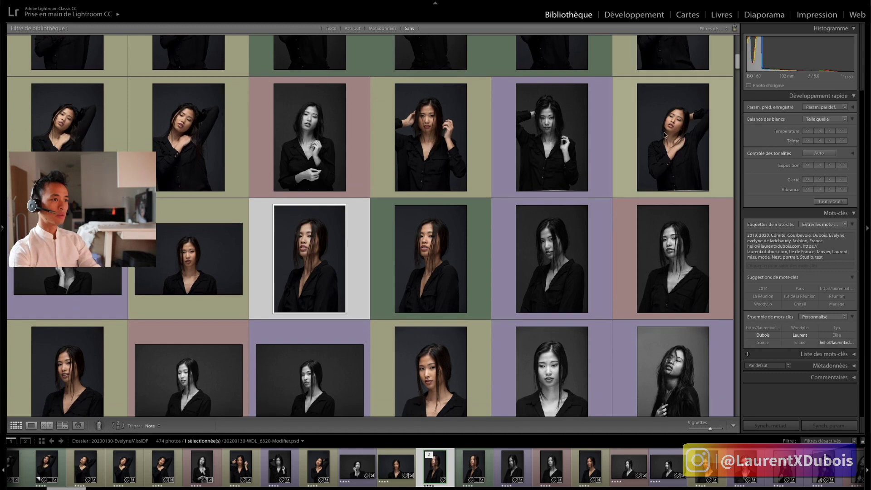
pyautogui.press('j')
pyautogui.scroll(-4, 665, 115)
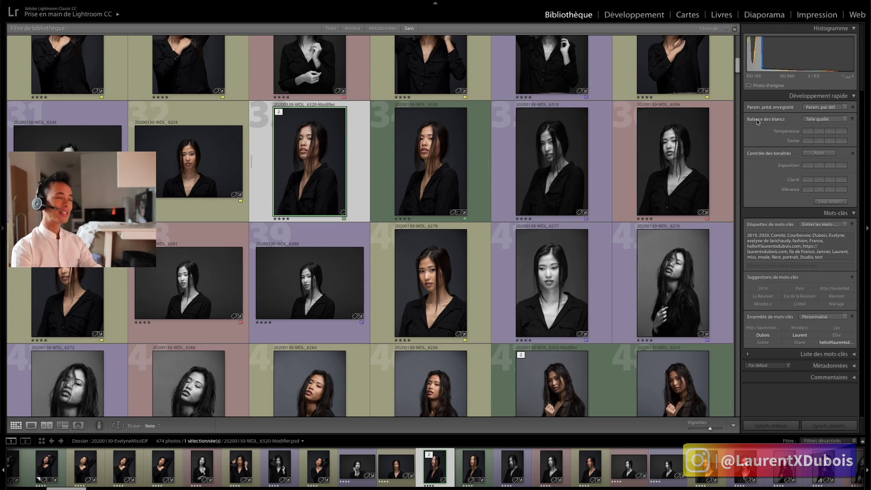
pyautogui.press('super+Tab')
pyautogui.press('super+shift+Tab')
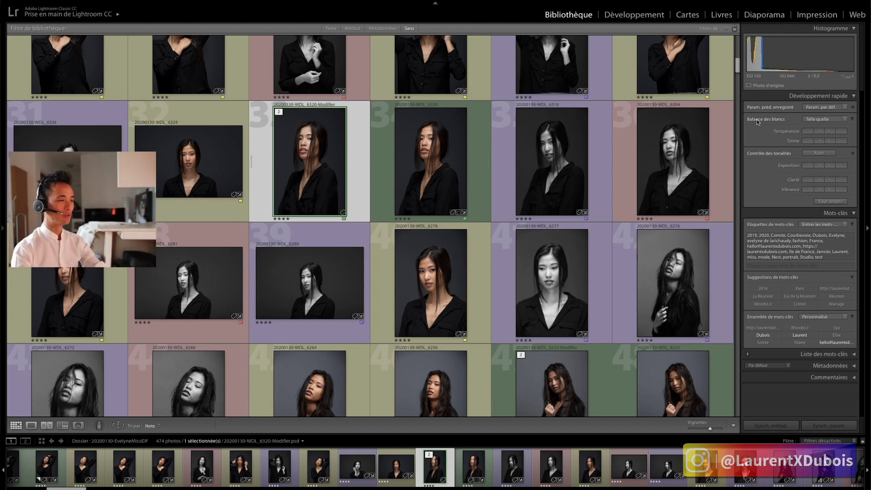
pyautogui.press('super+Tab')
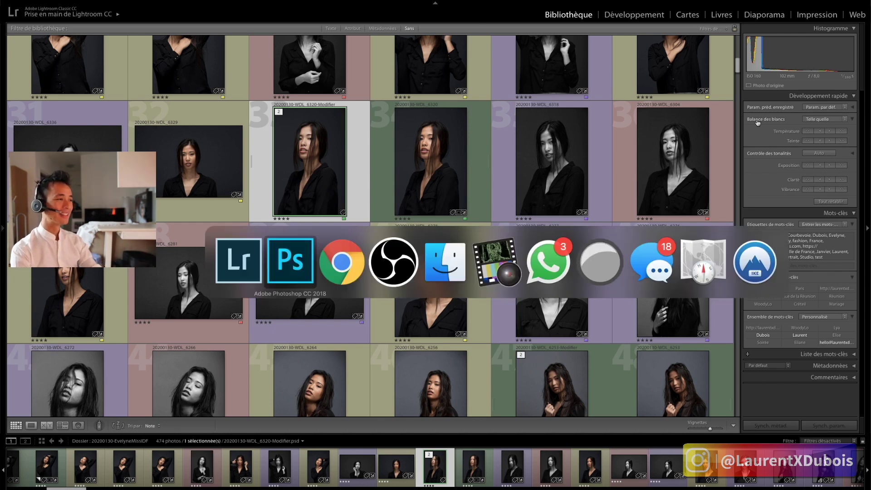
pyautogui.press('super+Tab')
pyautogui.press('shift+super+Tab')
pyautogui.press('shift+super+Tab')
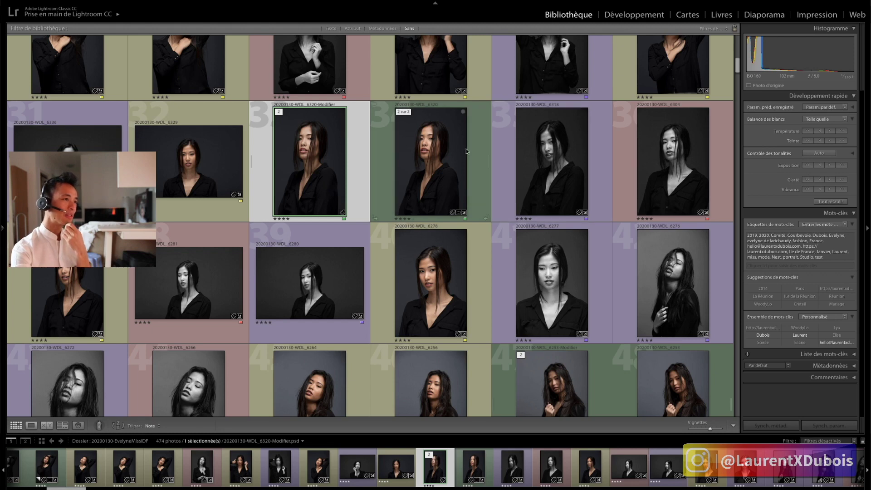
# - View the black-and-white portrait 20200130-WDL_6280.cr2 enlarged and compare it with its neighbour 20200130-WDL_6281.cr2
pyautogui.scroll(-2, 461, 146)
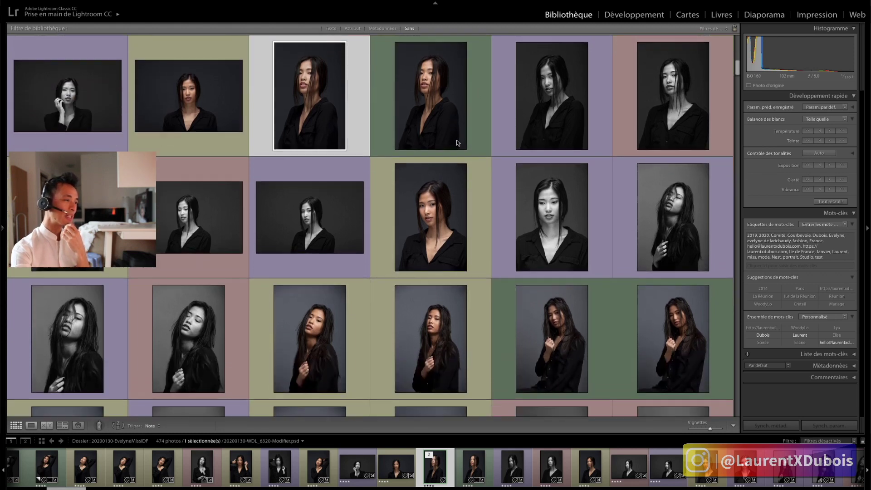
pyautogui.doubleClick(303, 202)
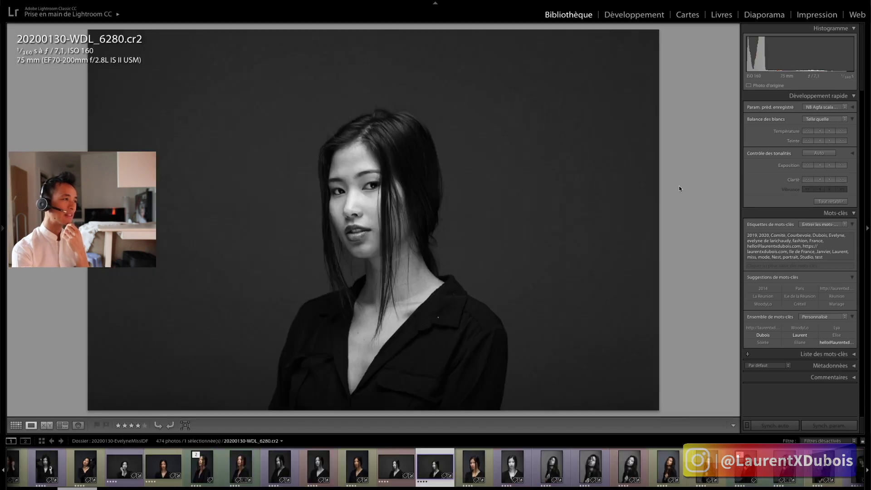
pyautogui.press('Right')
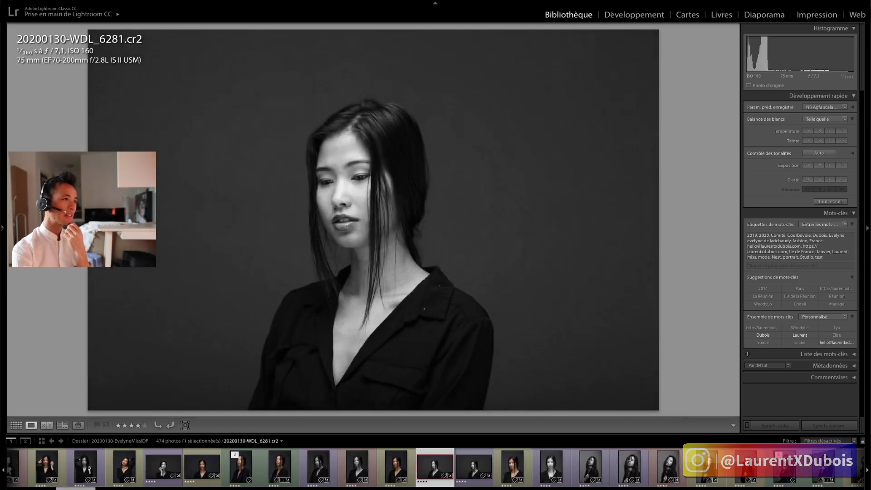
pyautogui.press('Left')
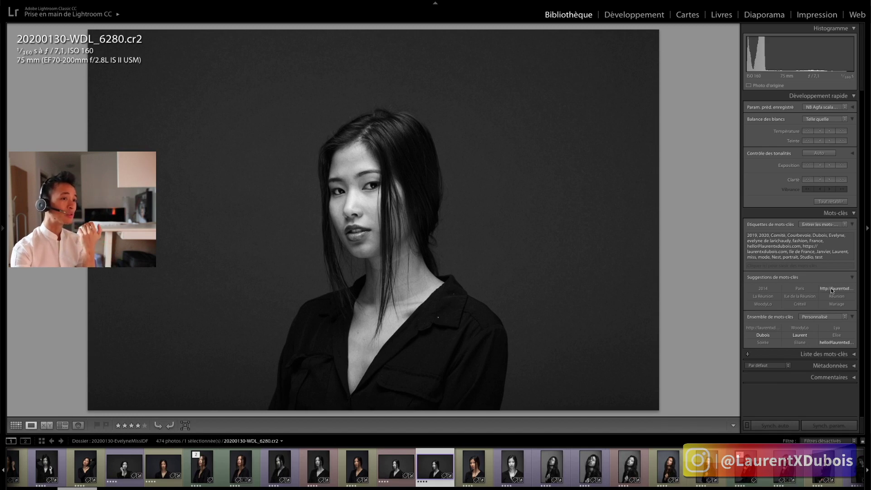
pyautogui.scroll(-1, 825, 290)
pyautogui.scroll(1, 825, 289)
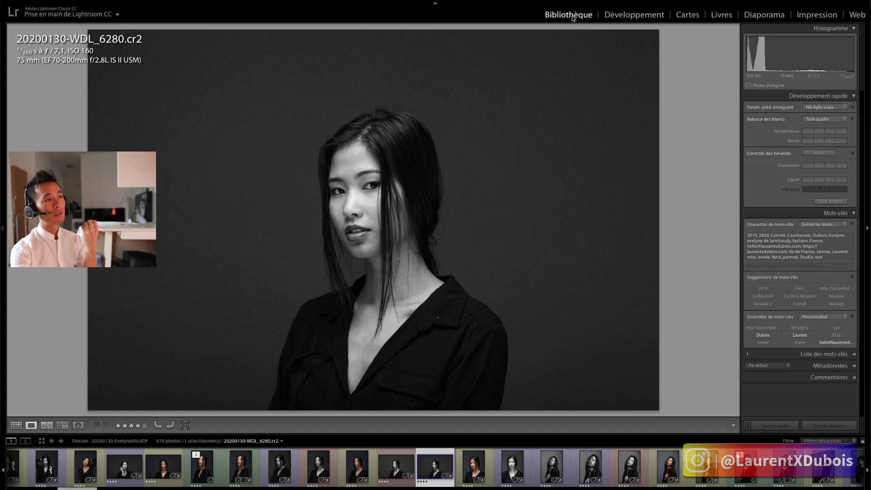
# - Return to the grid, view 20200130-WDL_6277.cr2 enlarged and compare it with the colour portrait 20200130-WDL_6278.cr2
pyautogui.press('g')
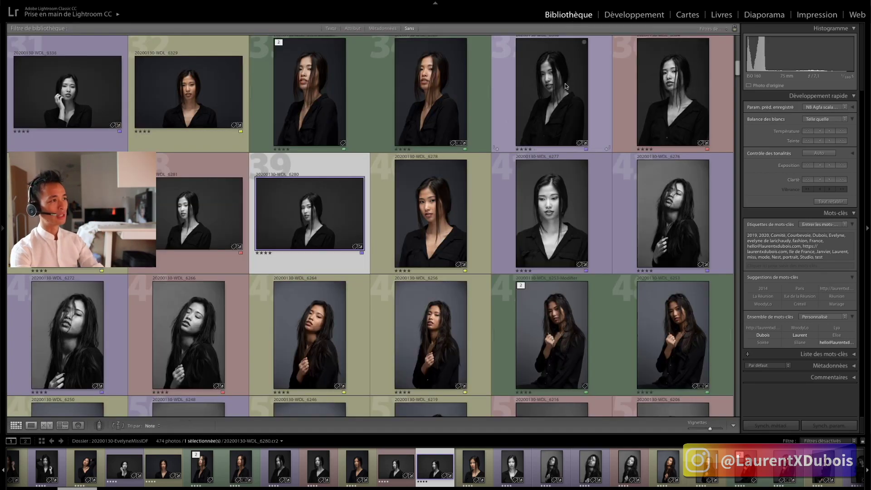
pyautogui.scroll(-3, 565, 83)
pyautogui.doubleClick(546, 126)
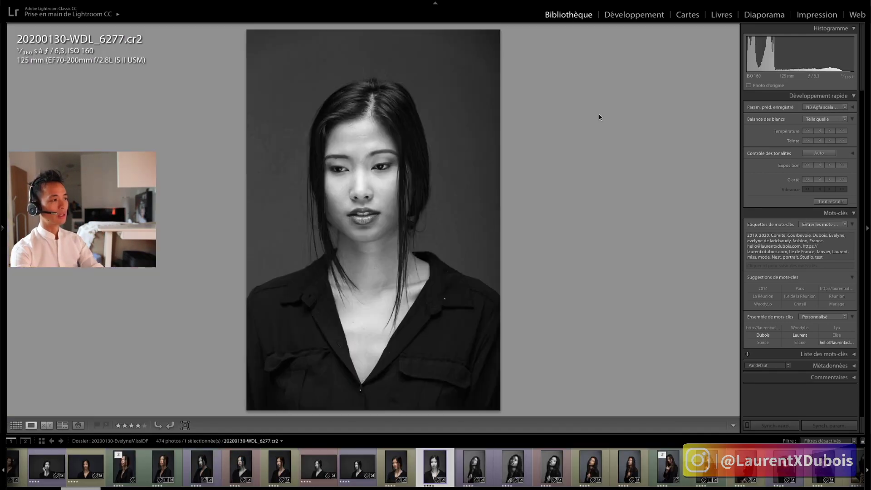
pyautogui.press('Right')
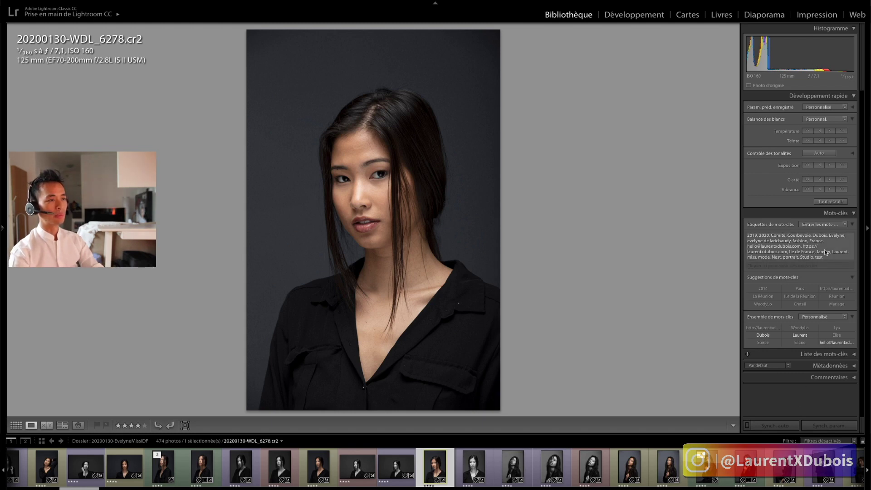
# - Open 20200130-WDL_6278.cr2 for developing and review its tone curve, colour adjustments and the commands for copying and pasting settings
pyautogui.click(614, 17)
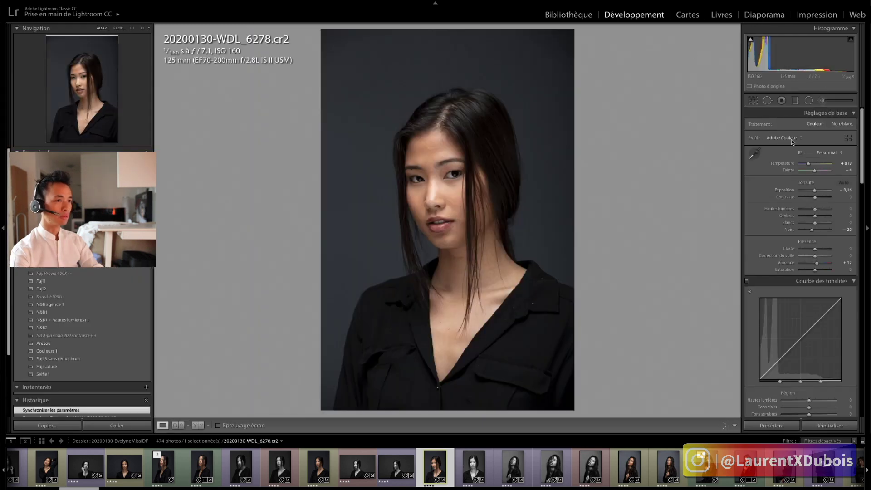
pyautogui.scroll(-10, 801, 272)
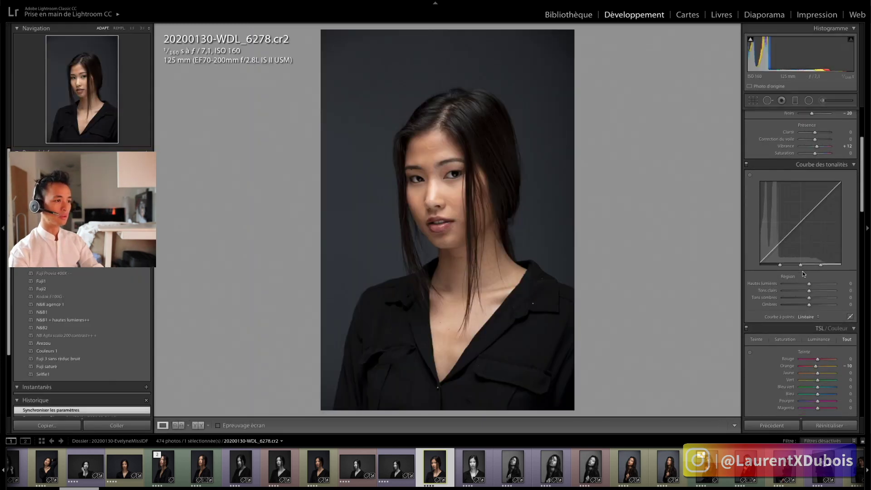
pyautogui.rightClick(495, 169)
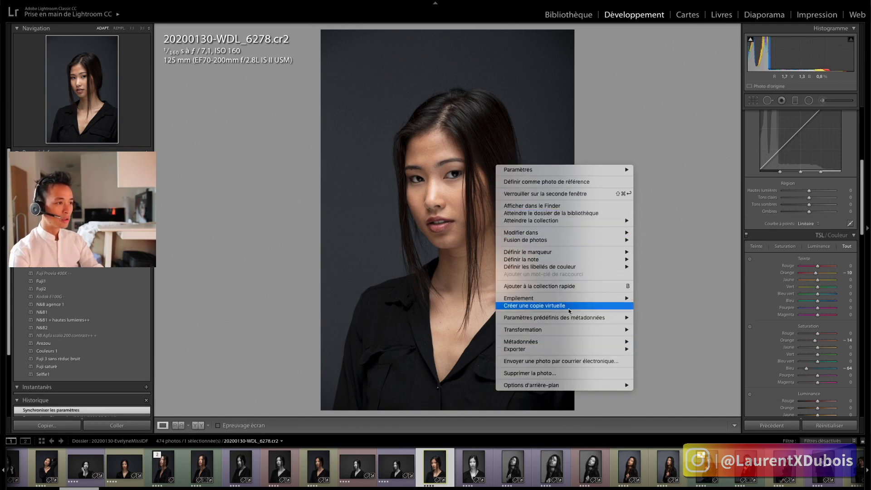
pyautogui.moveTo(568, 255)
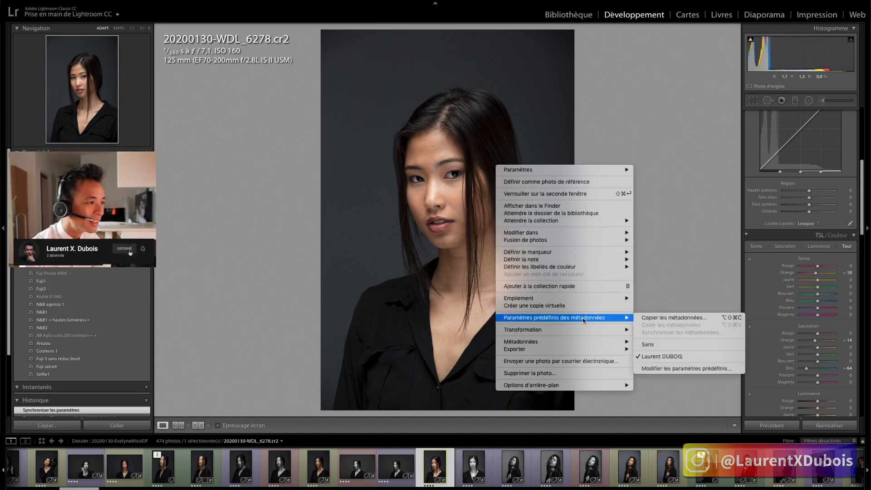
pyautogui.moveTo(586, 343)
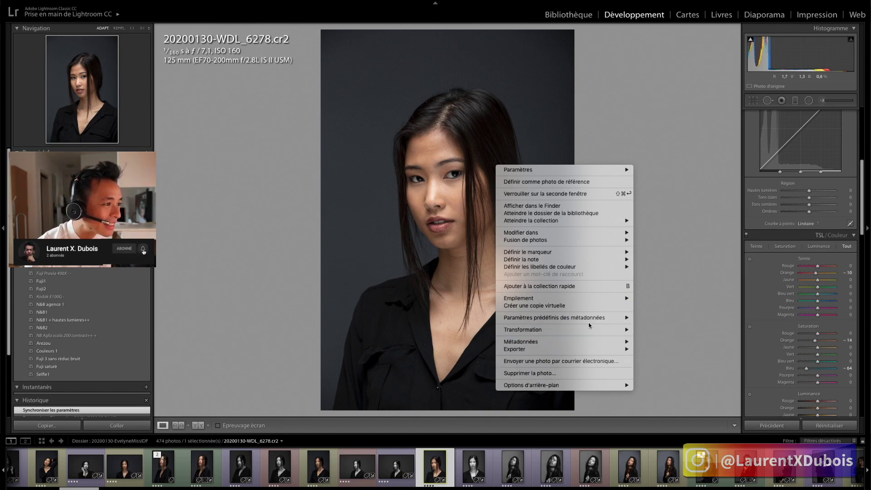
pyautogui.moveTo(589, 320)
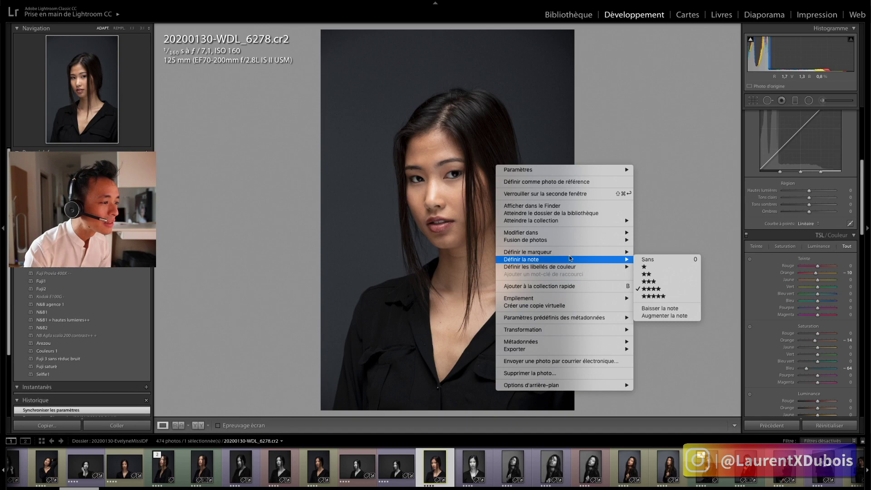
pyautogui.moveTo(566, 233)
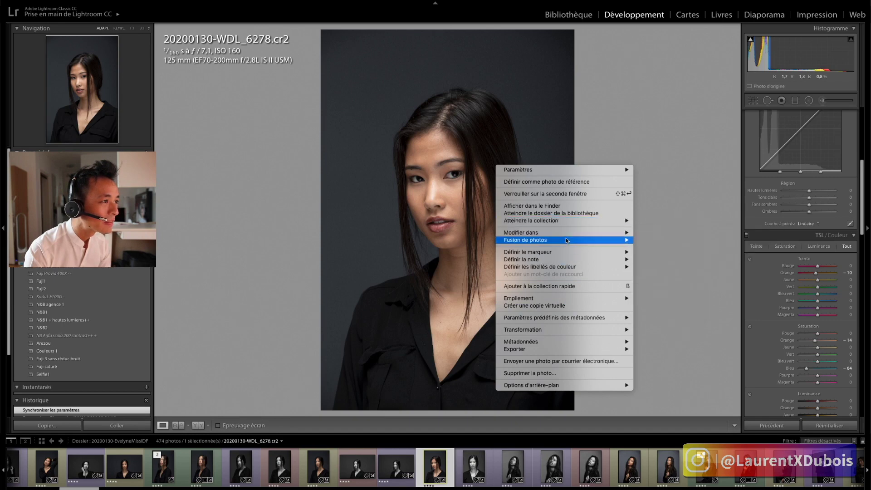
pyautogui.moveTo(558, 170)
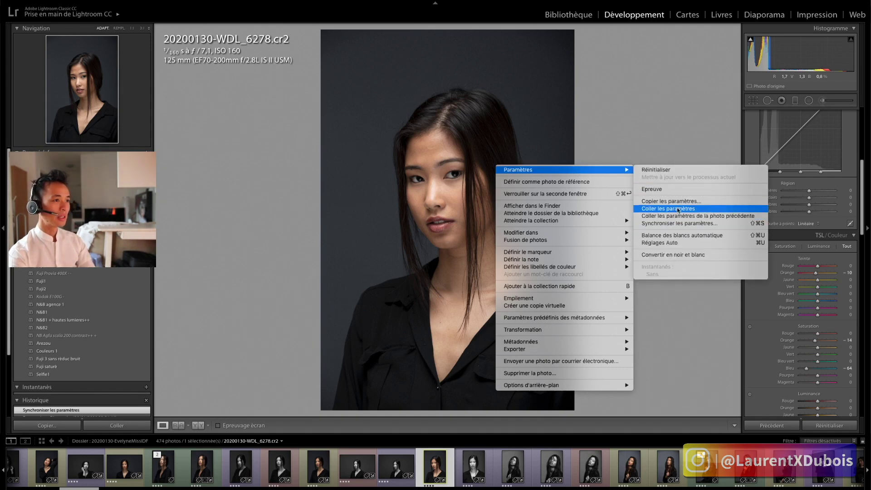
# - Switch to the black-and-white portrait 20200130-WDL_6277.cr2 and review its commands for copying, pasting and synchronising develop settings
pyautogui.click(487, 463)
pyautogui.click(481, 464)
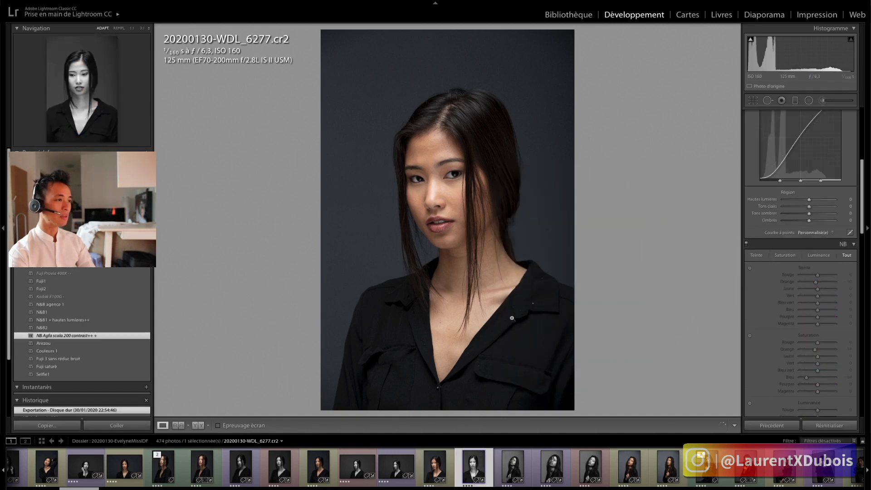
pyautogui.rightClick(520, 290)
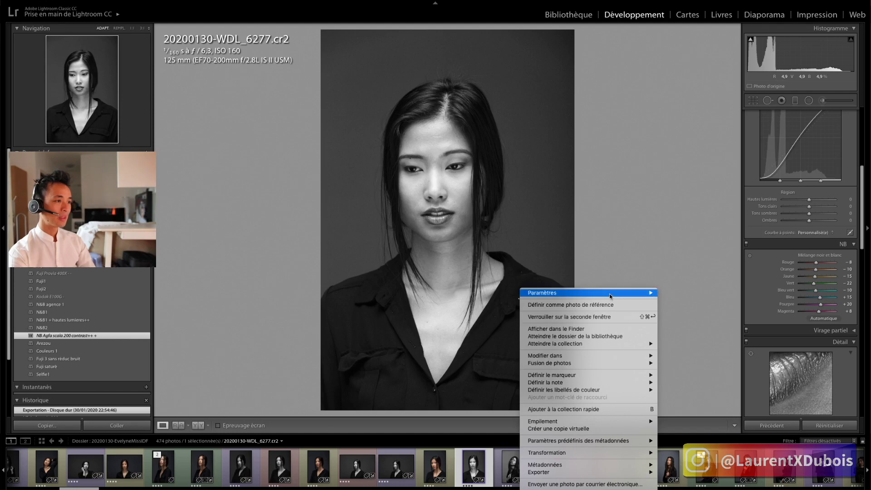
pyautogui.moveTo(609, 293)
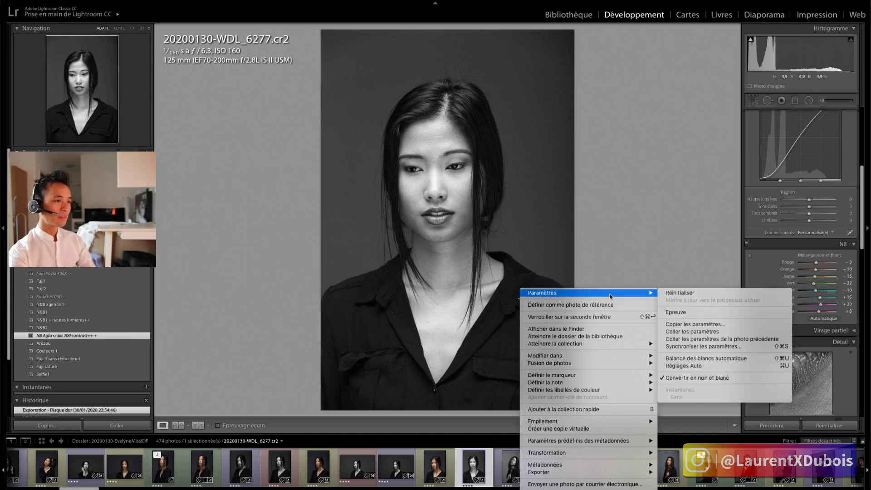
pyautogui.click(687, 335)
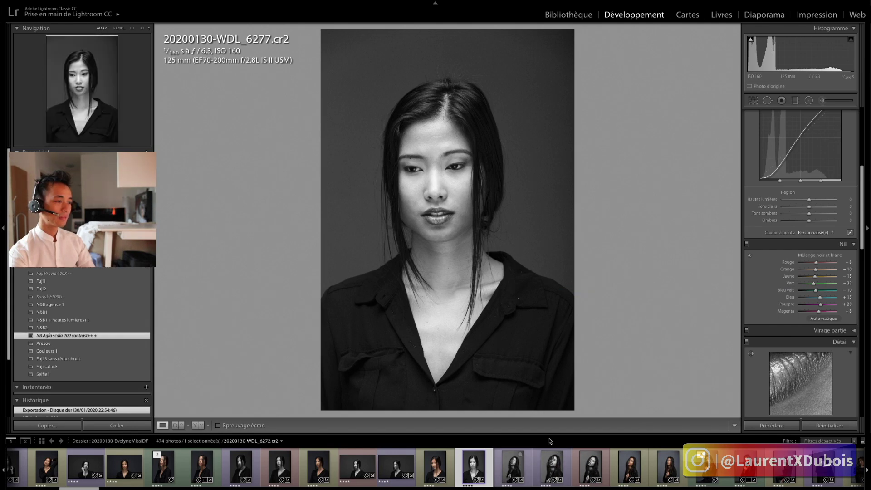
# - Enlarge the filmstrip thumbnails and browse along the strip to the unrated black-and-white portraits
pyautogui.moveTo(550, 435); pyautogui.dragTo(552, 381)
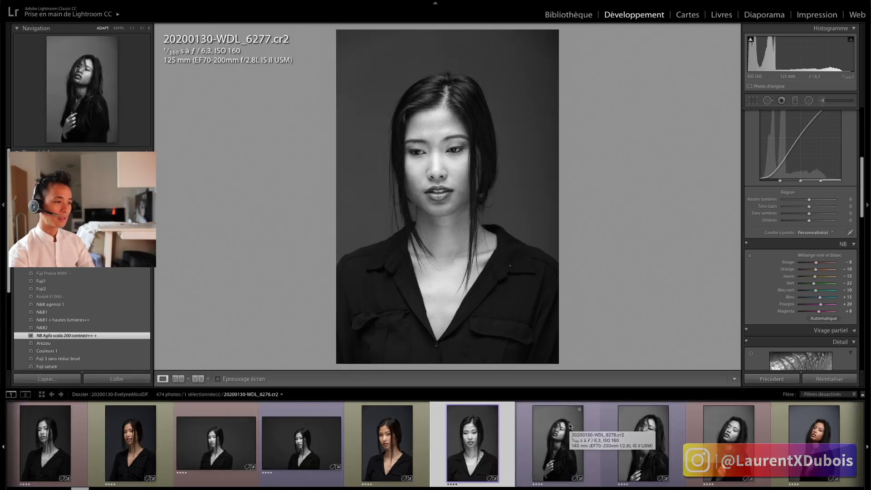
pyautogui.scroll(-1, 453, 442)
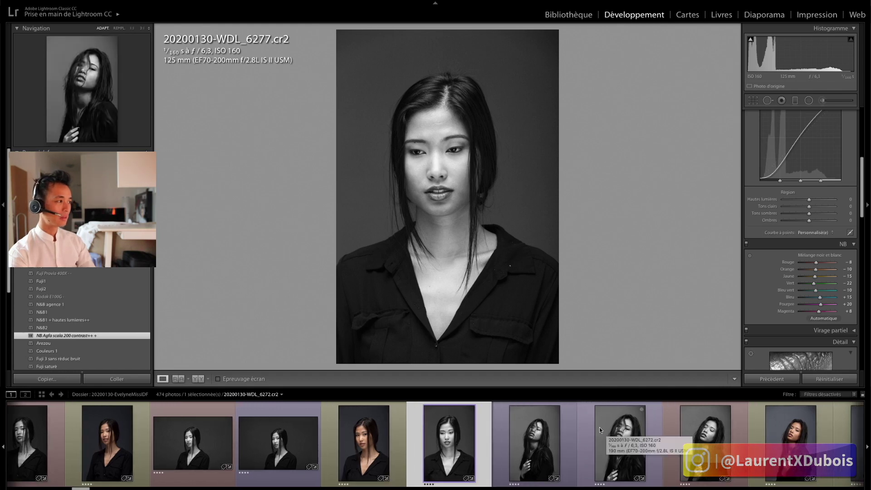
pyautogui.scroll(-2, 94, 277)
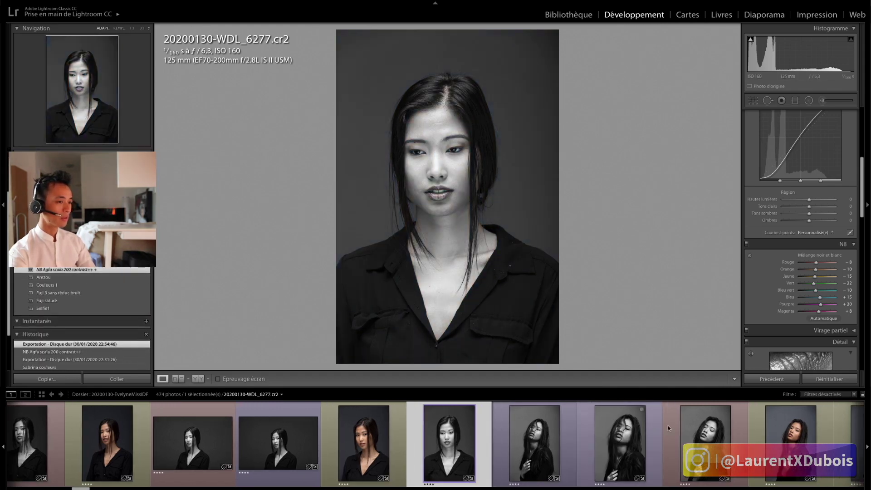
pyautogui.scroll(-5, 655, 424)
pyautogui.scroll(-5, 656, 422)
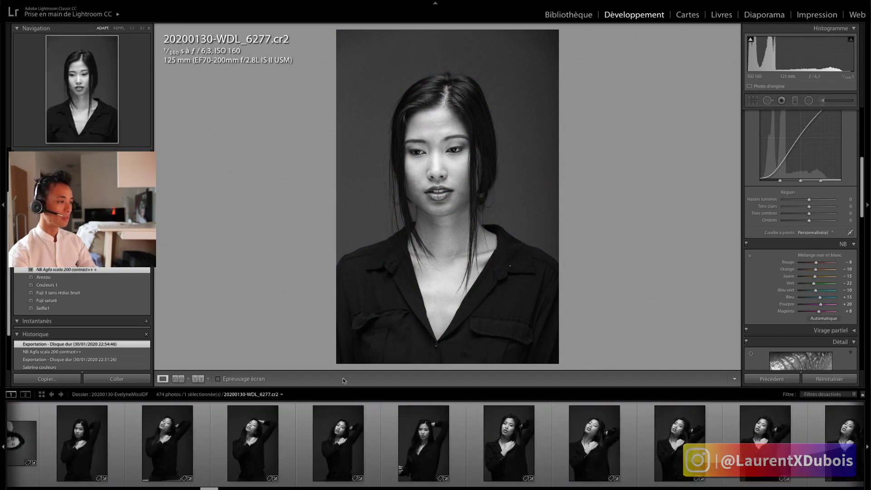
# - Show the series in the library grid and keep the photos sorted by rating (Note)
pyautogui.press('g')
pyautogui.click(158, 378)
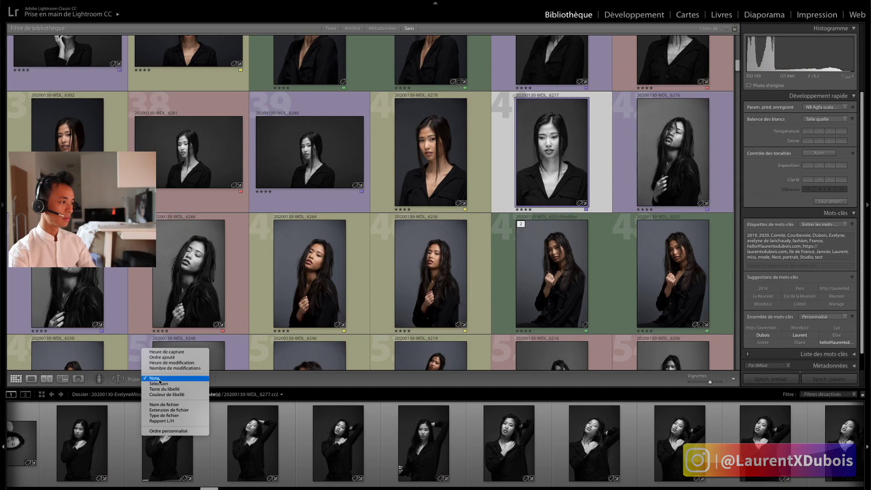
pyautogui.click(155, 378)
pyautogui.scroll(-1, 472, 282)
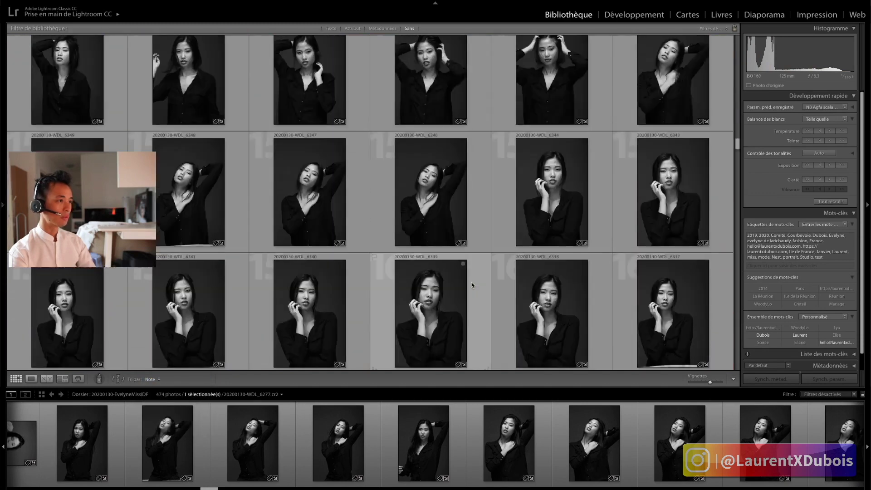
# - Browse the unrated black-and-white portraits in the grid and view 20200130-WDL_6301.cr2 enlarged
pyautogui.click(293, 184)
pyautogui.scroll(-10, 403, 199)
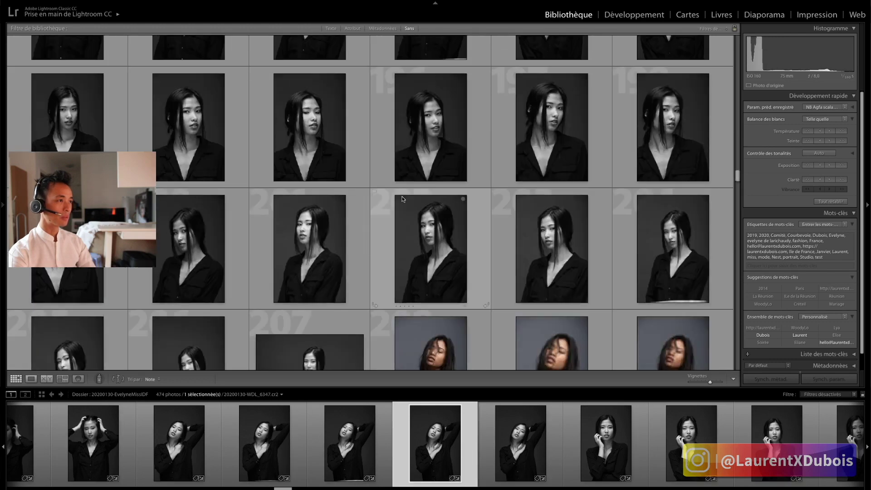
pyautogui.scroll(-8, 403, 199)
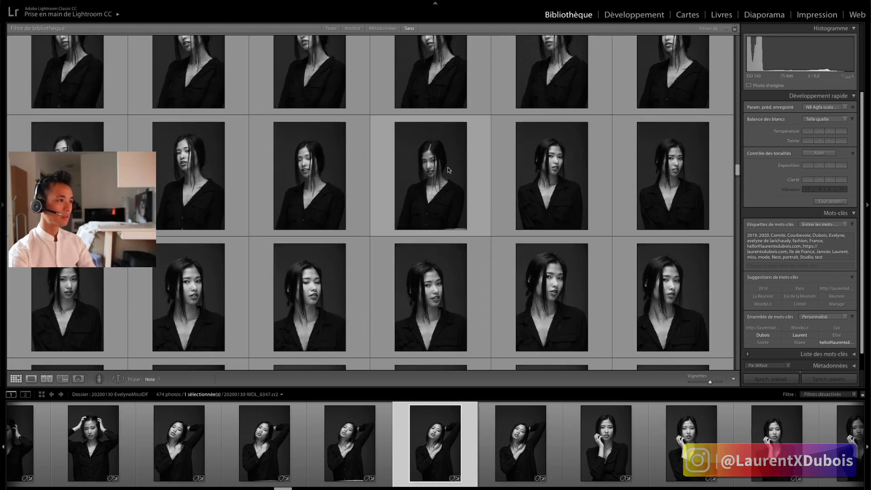
pyautogui.doubleClick(448, 169)
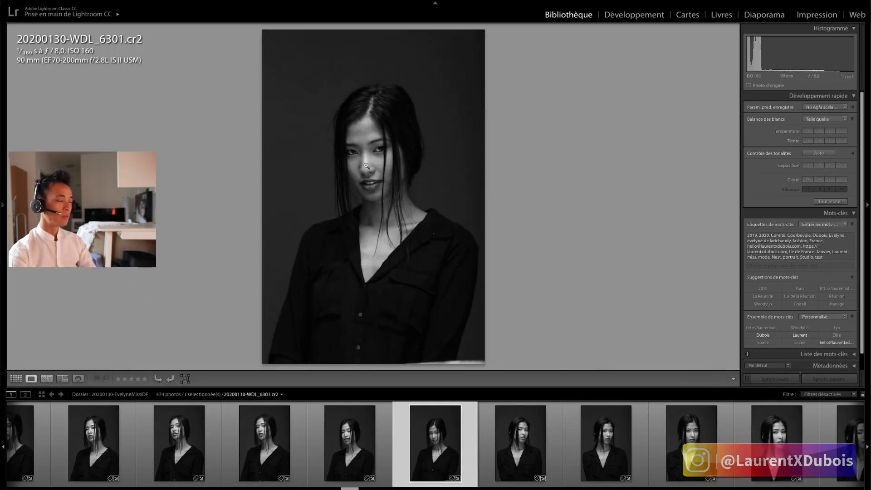
# - Reset the develop settings of 20200130-WDL_6301.cr2 in the Develop module and check the face enlarged
pyautogui.click(626, 14)
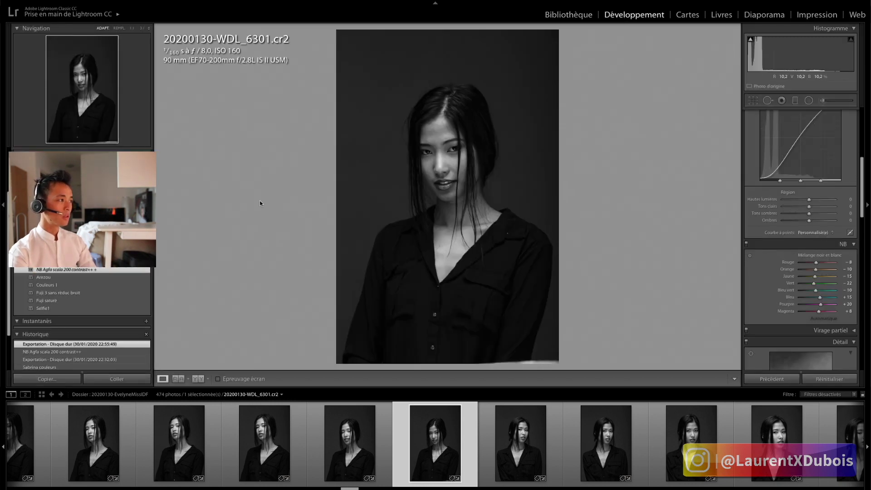
pyautogui.rightClick(427, 172)
pyautogui.moveTo(427, 173)
pyautogui.click(575, 176)
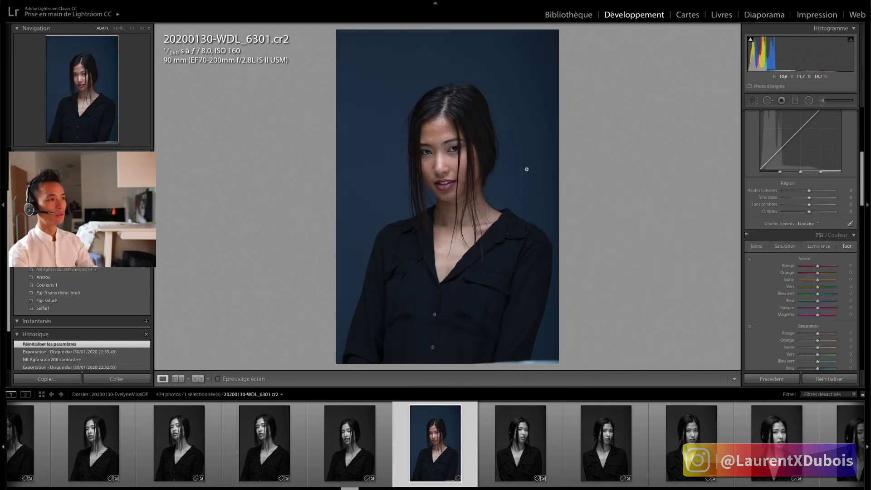
pyautogui.click(441, 154)
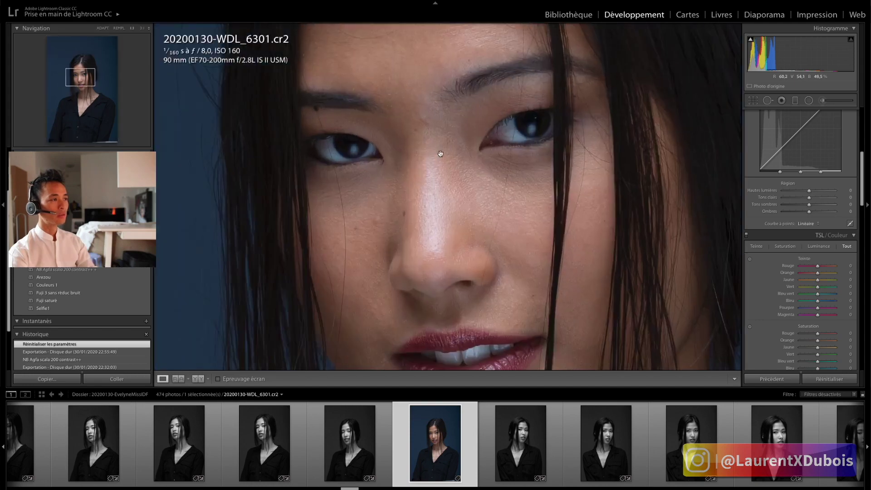
pyautogui.moveTo(532, 132); pyautogui.dragTo(480, 130)
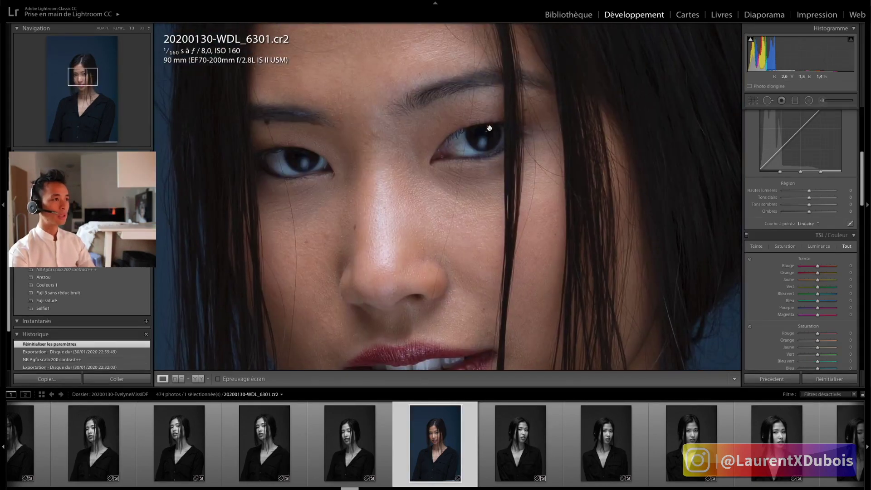
pyautogui.click(484, 113)
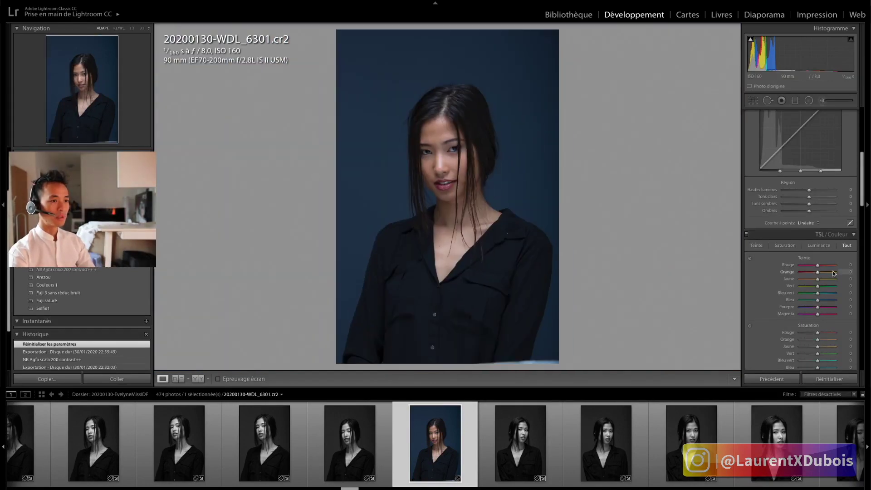
# - Apply the Couleurs 1 preset to the portrait, set its exposure to +0.16 and review the adjustments
pyautogui.scroll(-3, 816, 197)
pyautogui.scroll(-10, 822, 284)
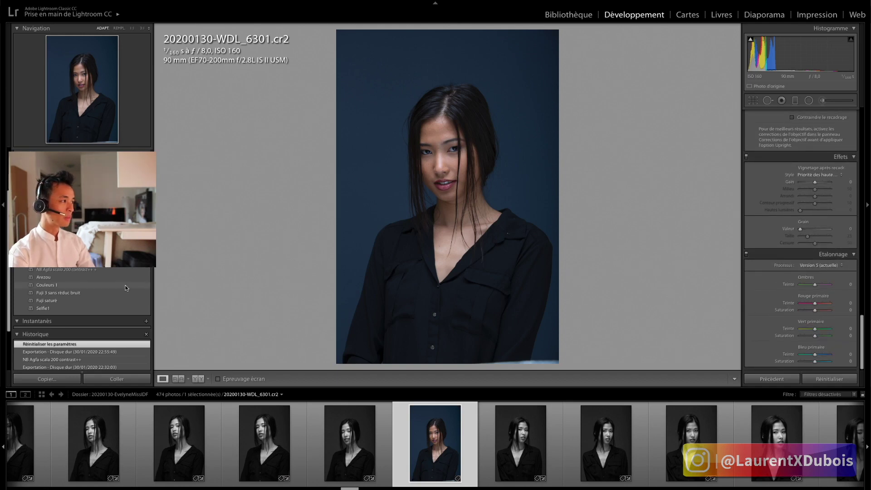
pyautogui.click(68, 285)
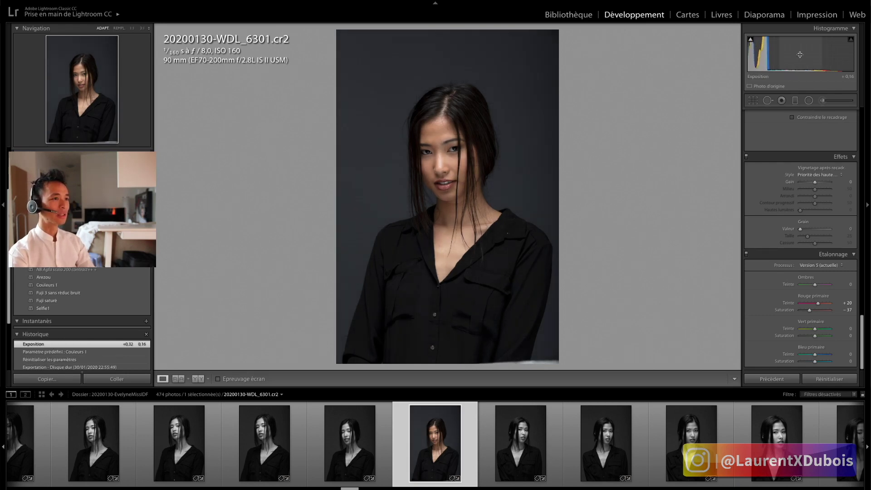
pyautogui.scroll(5, 808, 209)
pyautogui.scroll(5, 807, 191)
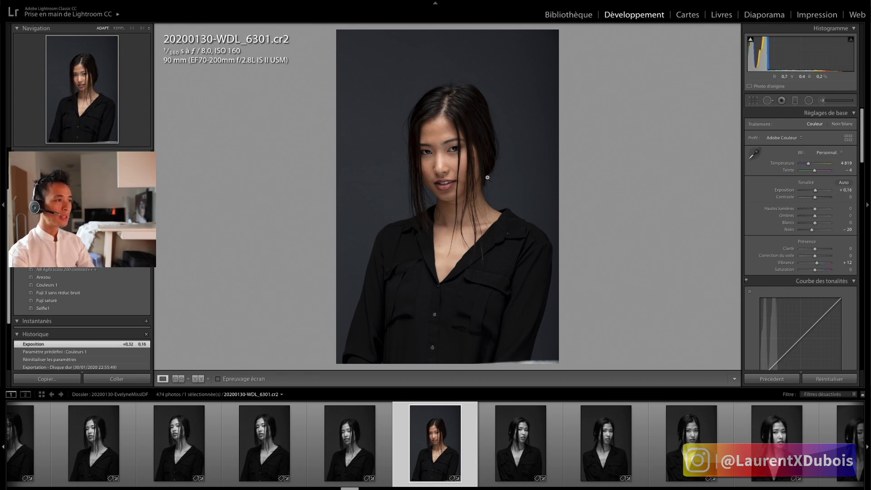
pyautogui.scroll(-3, 655, 440)
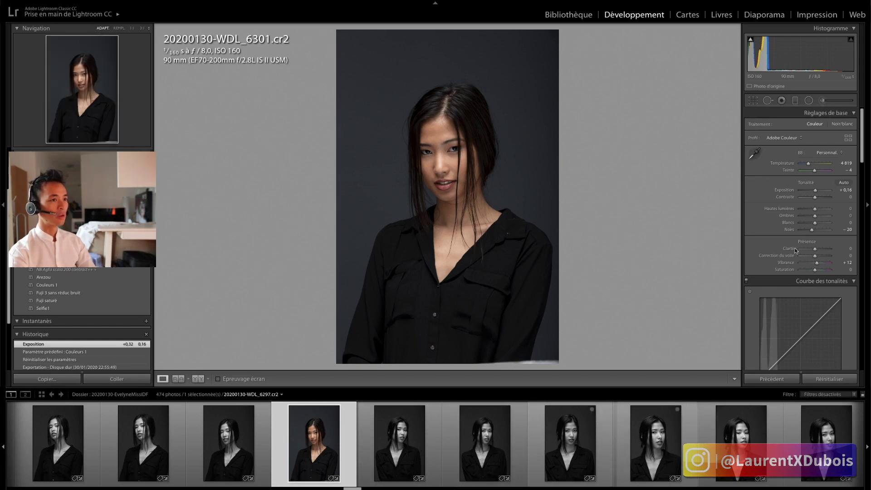
pyautogui.scroll(-15, 822, 269)
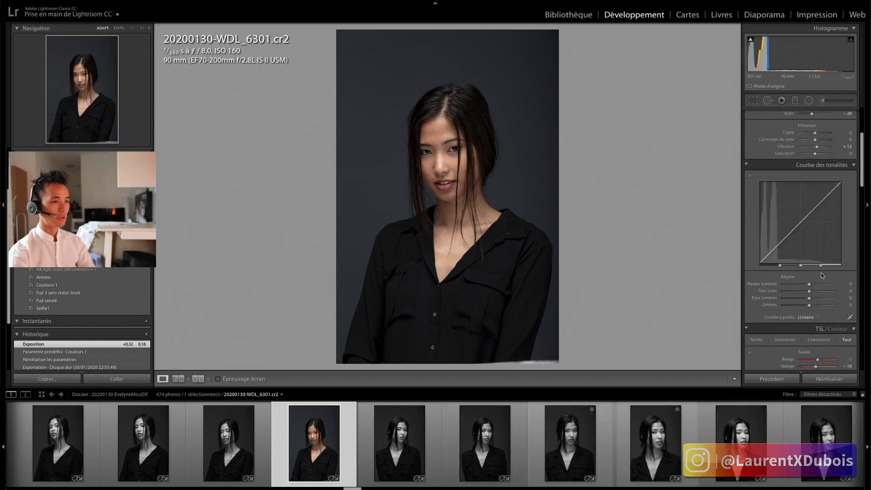
pyautogui.scroll(15, 822, 275)
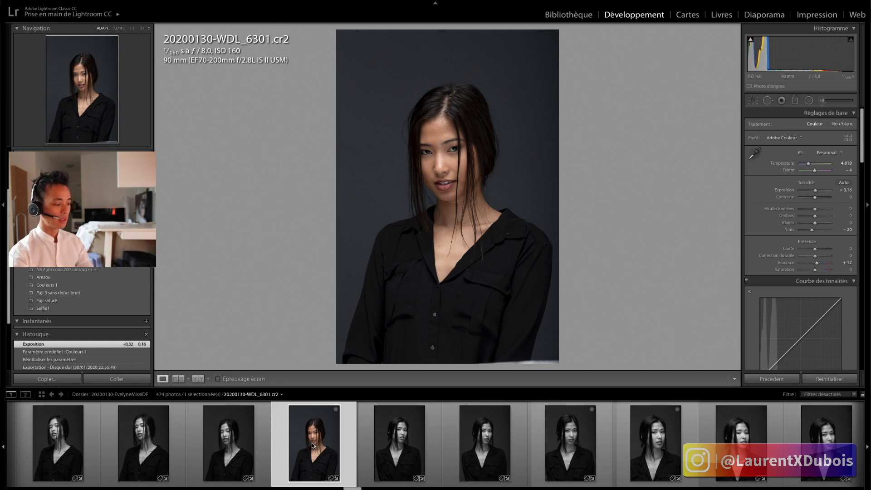
# - Synchronise 20200130-WDL_6301.cr2's develop settings to the six portraits following it, excluding local adjustments, transformation, spot removal and cropping
pyautogui.press('Left')
pyautogui.press('Left')
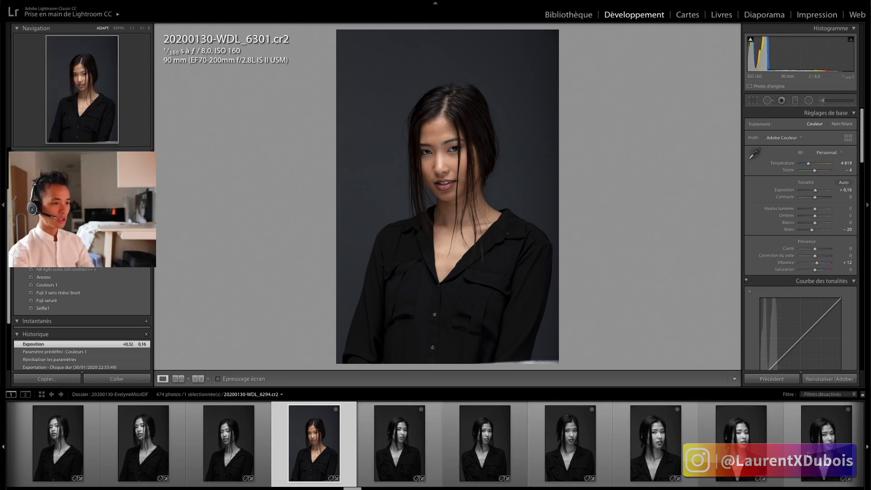
pyautogui.keyDown('shift'); pyautogui.click(815, 454); pyautogui.keyUp('shift')
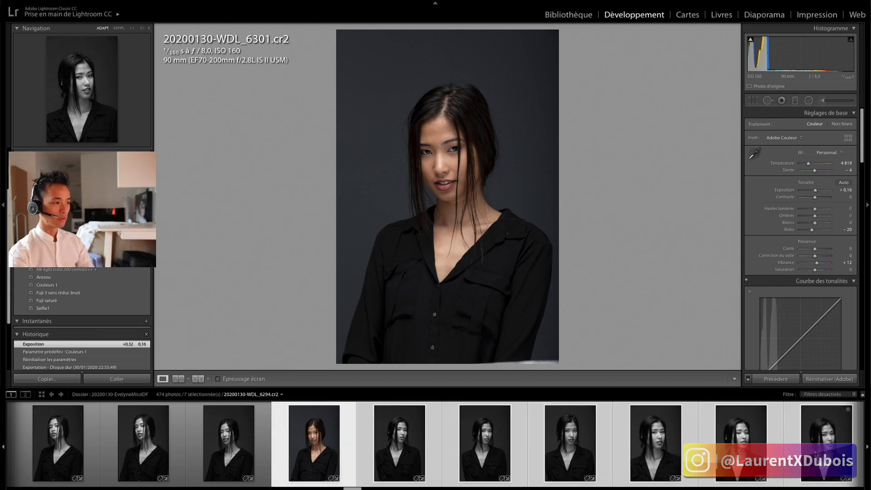
pyautogui.hscroll(5, 829, 442)
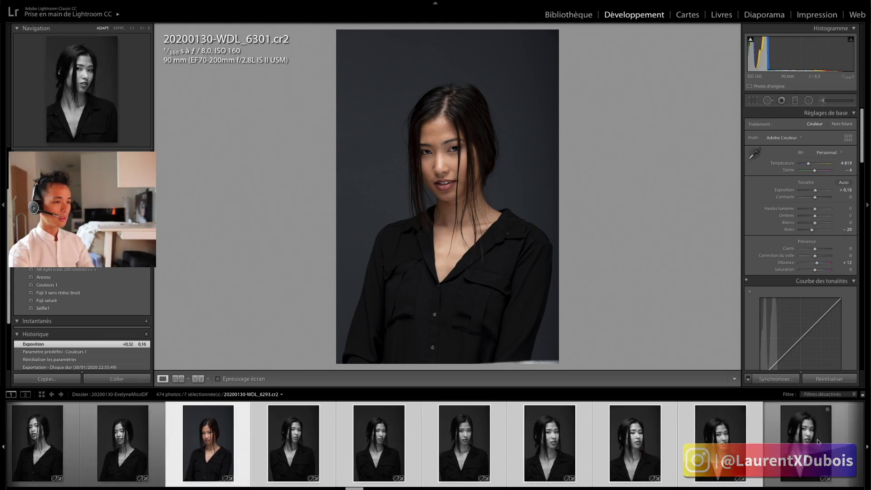
pyautogui.click(776, 379)
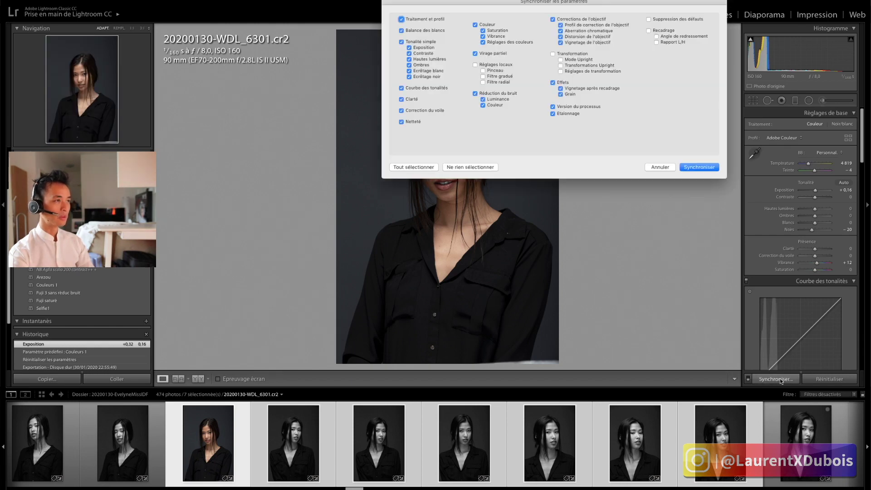
pyautogui.moveTo(425, 7); pyautogui.dragTo(385, 118)
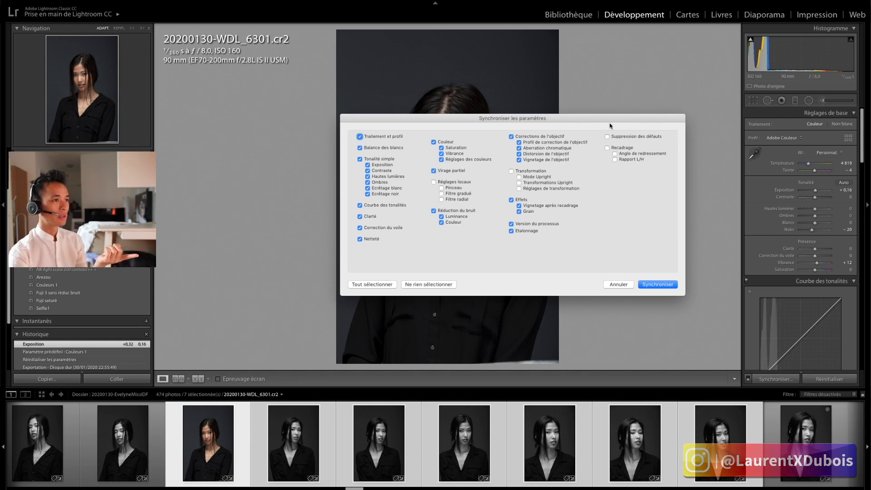
pyautogui.click(659, 285)
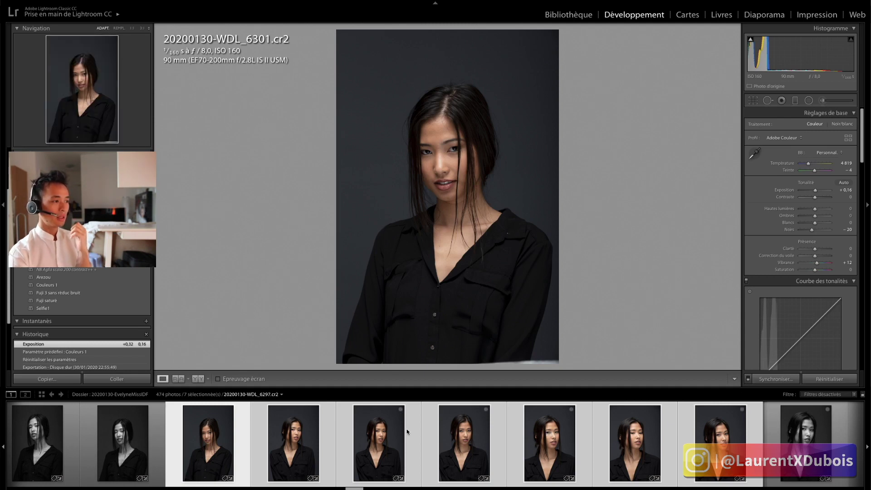
# - Compare the synchronised portraits one by one, including 20200130-WDL_6295.cr2, 6296, 6297 and 6300
pyautogui.click(553, 440)
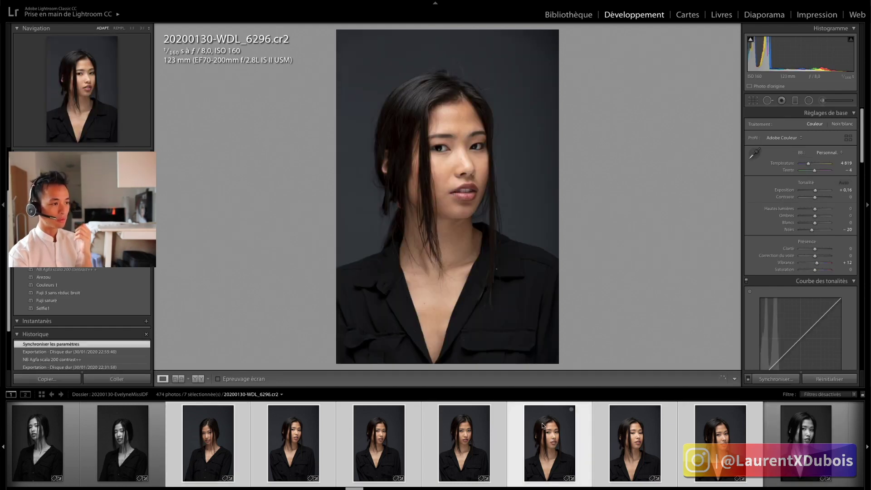
pyautogui.click(467, 434)
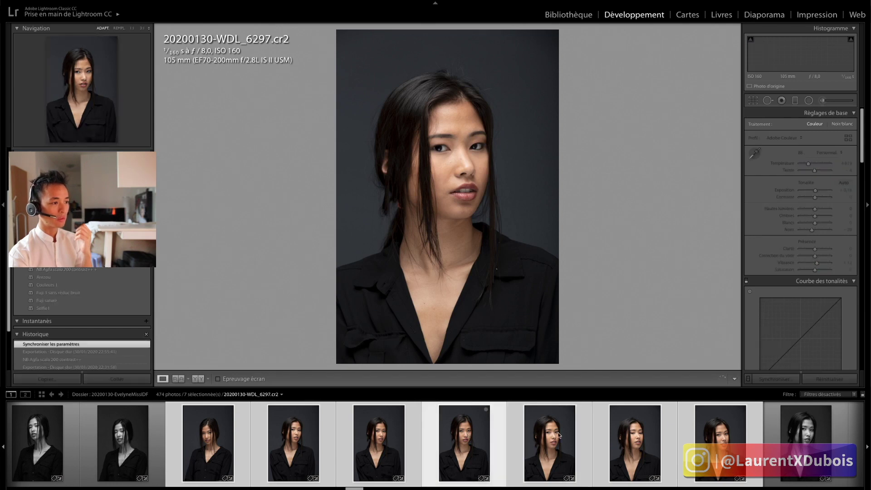
pyautogui.click(559, 435)
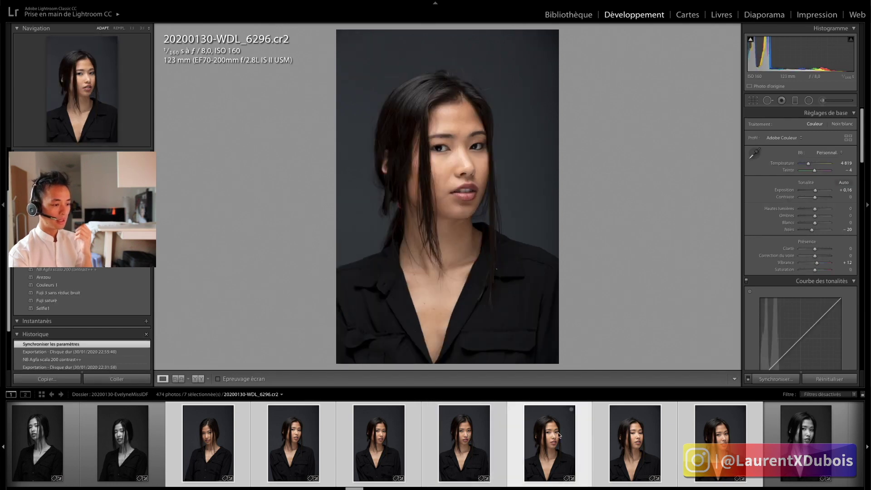
pyautogui.click(473, 432)
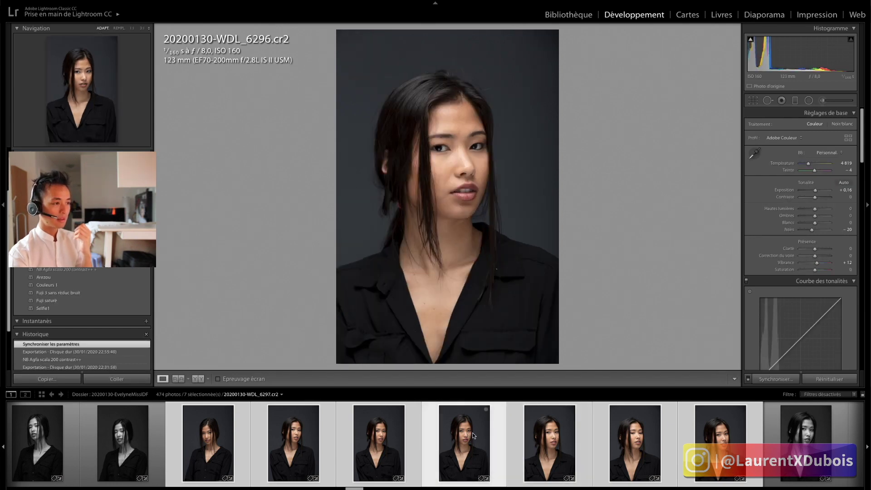
pyautogui.click(565, 436)
pyautogui.click(644, 439)
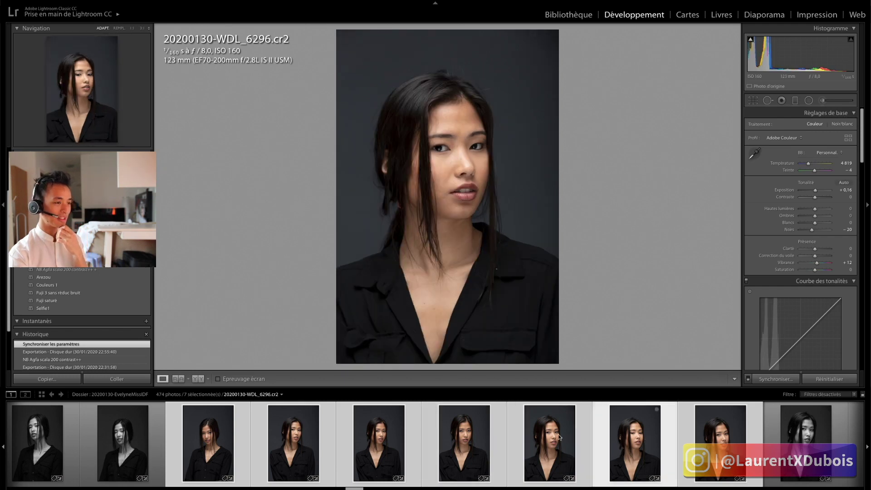
pyautogui.click(559, 437)
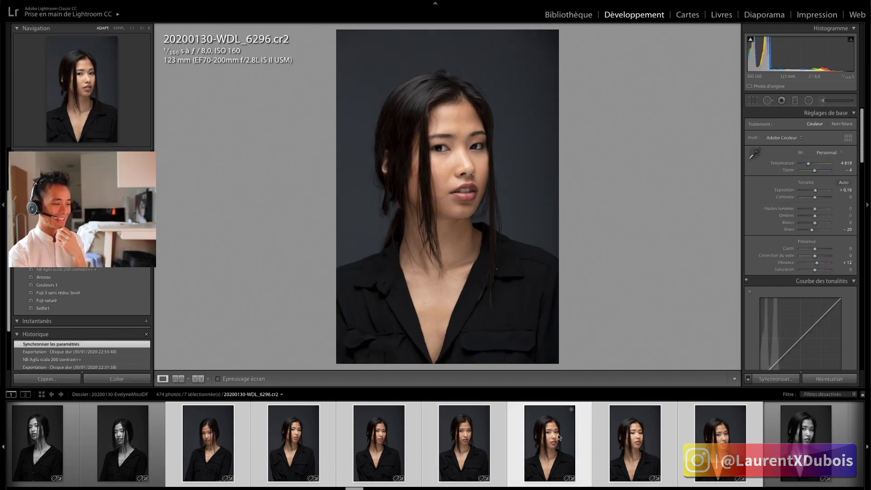
pyautogui.click(467, 435)
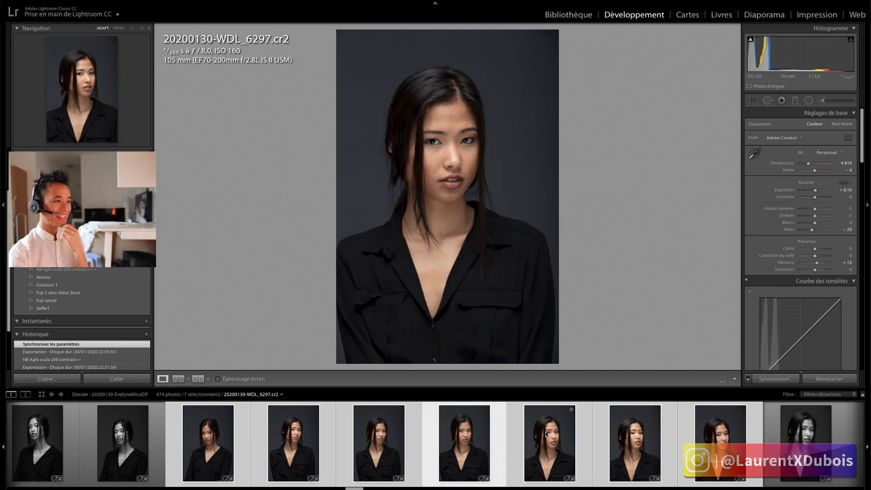
pyautogui.click(635, 437)
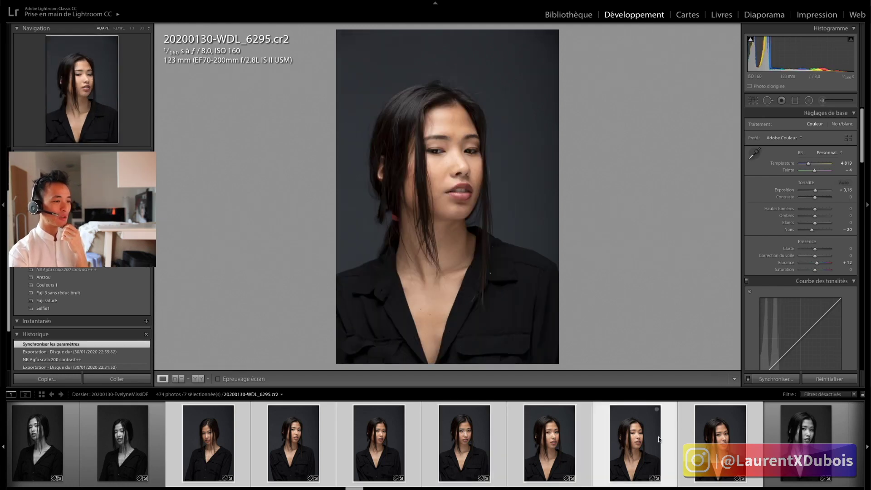
pyautogui.press('Left')
pyautogui.press('Left')
pyautogui.press('Left')
pyautogui.press('Left')
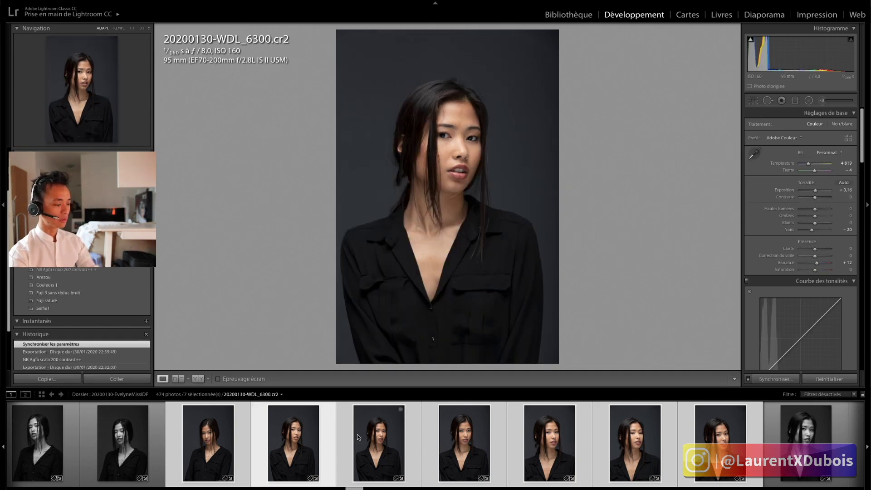
# - Take 20200130-WDL_6300.cr2 out of the multiple selection, and finish with only that portrait selected
pyautogui.press('ctrl')
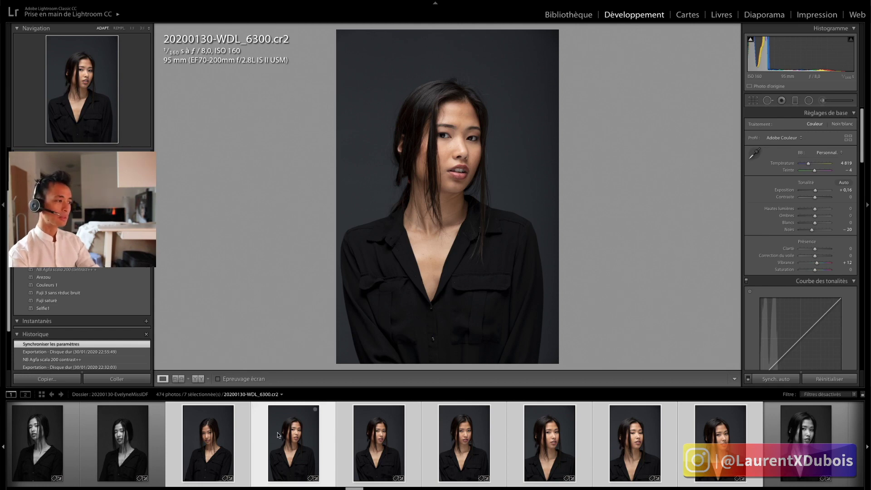
pyautogui.keyDown('ctrl'); pyautogui.click(295, 437); pyautogui.keyUp('ctrl')
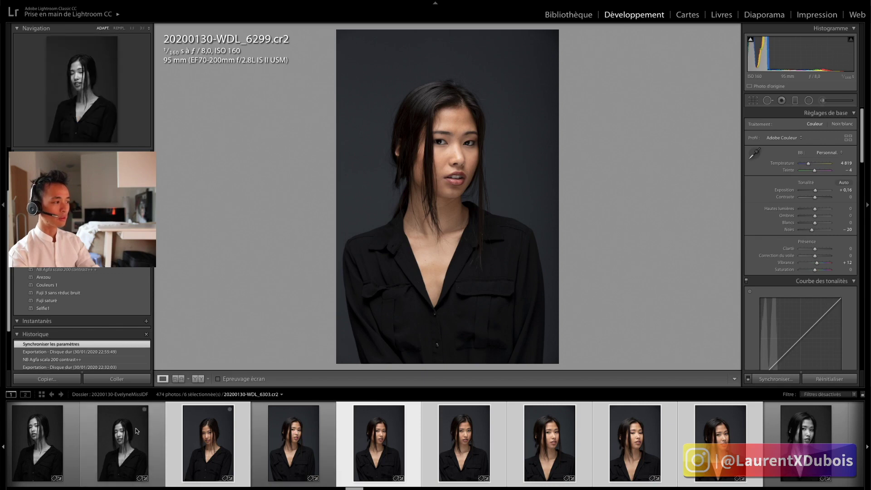
pyautogui.click(314, 431)
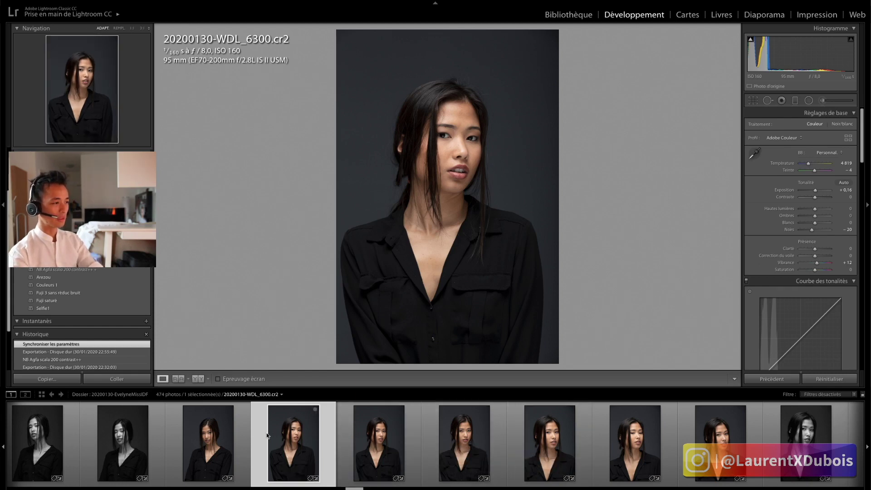
# - Compare the neighbouring colour portraits and inspect the face in 20200130-WDL_6299.cr2 enlarged
pyautogui.click(370, 437)
pyautogui.click(457, 442)
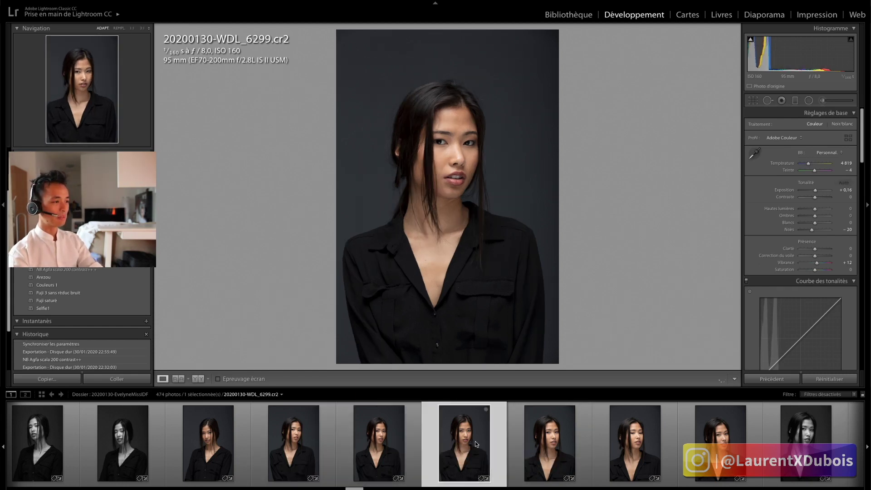
pyautogui.click(360, 435)
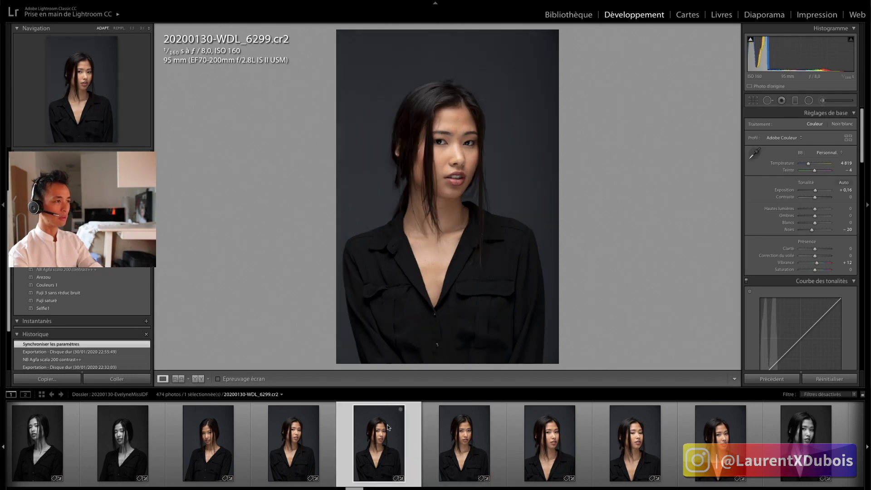
pyautogui.click(453, 146)
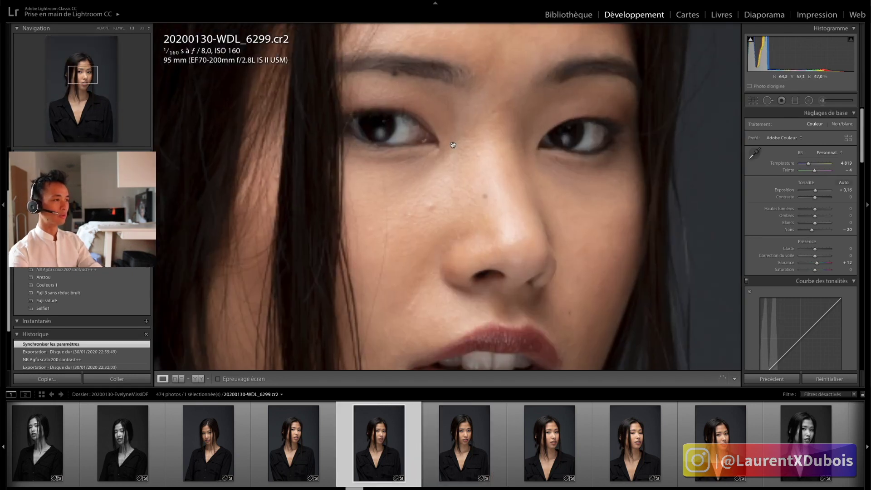
pyautogui.click(500, 147)
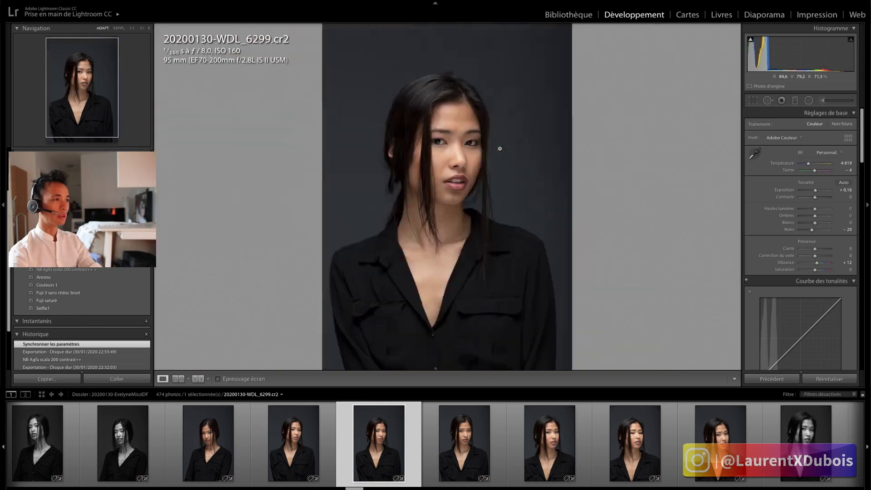
pyautogui.click(633, 449)
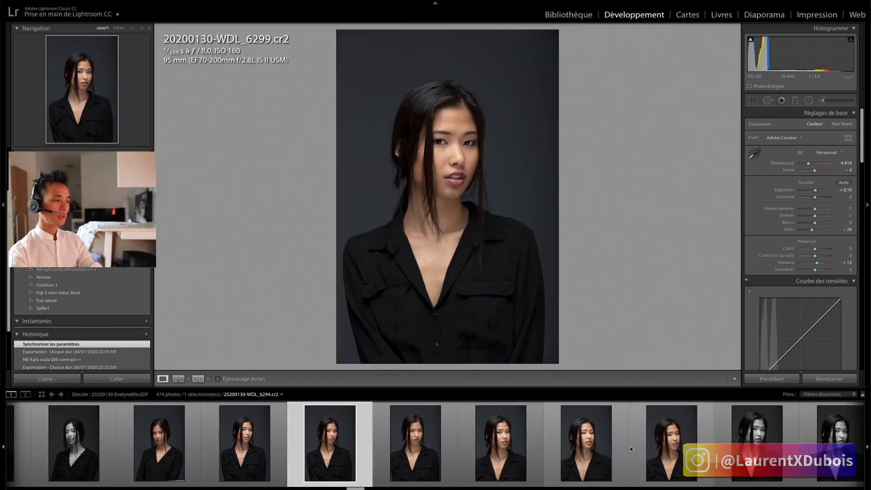
pyautogui.scroll(-1, 329, 440)
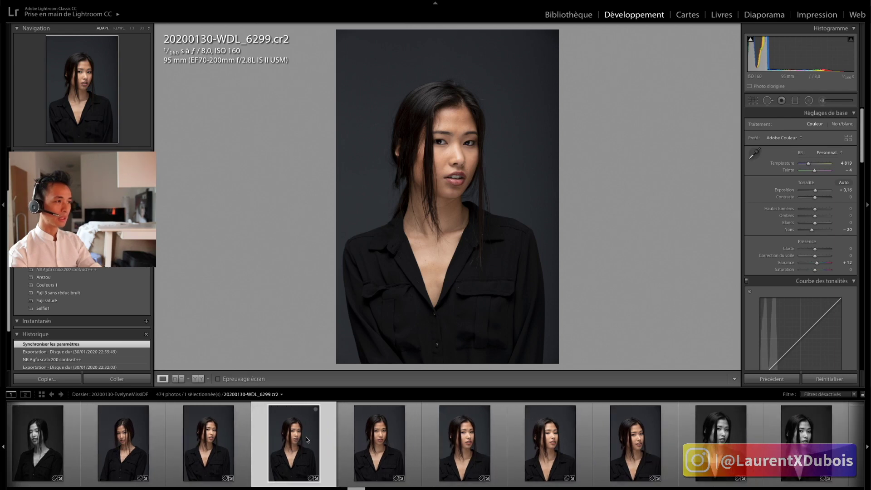
# - Synchronise 20200130-WDL_6299.cr2's develop settings to seven scattered portraits, including 6257, 6252, 6247 and 6241, excluding local adjustments, transformation, spot removal and cropping
pyautogui.scroll(-4, 645, 450)
pyautogui.keyDown('ctrl'); pyautogui.click(559, 442); pyautogui.keyUp('ctrl')
pyautogui.scroll(-4, 652, 442)
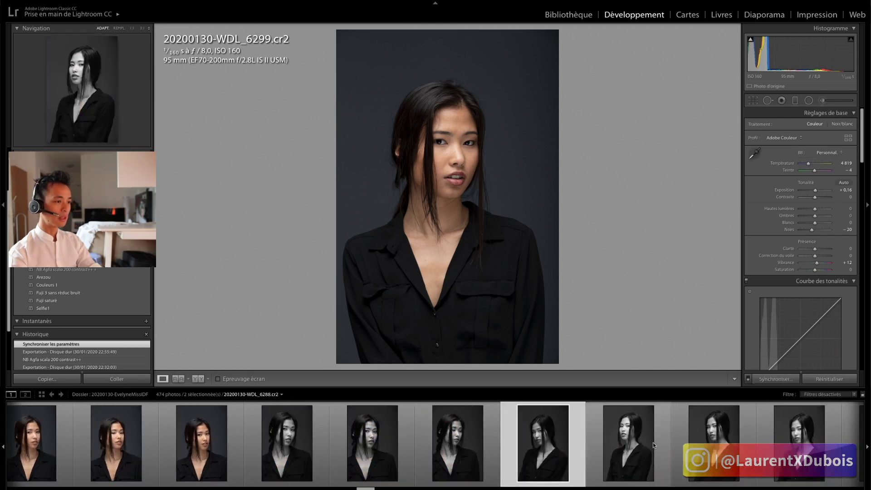
pyautogui.keyDown('ctrl'); pyautogui.click(605, 438); pyautogui.keyUp('ctrl')
pyautogui.scroll(-4, 605, 438)
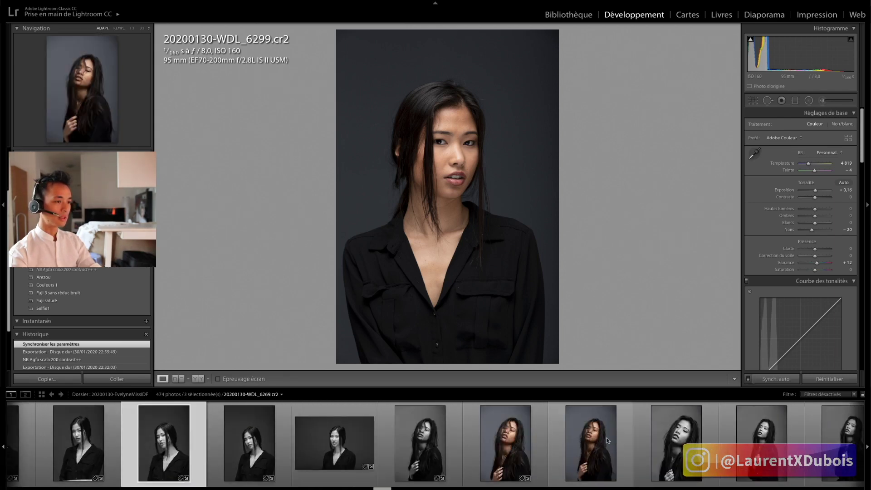
pyautogui.keyDown('ctrl'); pyautogui.click(593, 436); pyautogui.keyUp('ctrl')
pyautogui.scroll(-5, 694, 437)
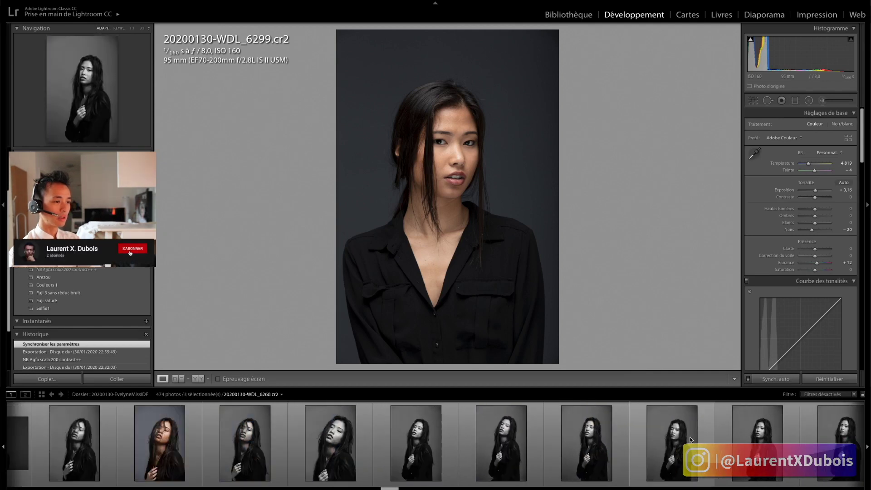
pyautogui.scroll(-3, 689, 436)
pyautogui.keyDown('ctrl'); pyautogui.click(600, 437); pyautogui.keyUp('ctrl')
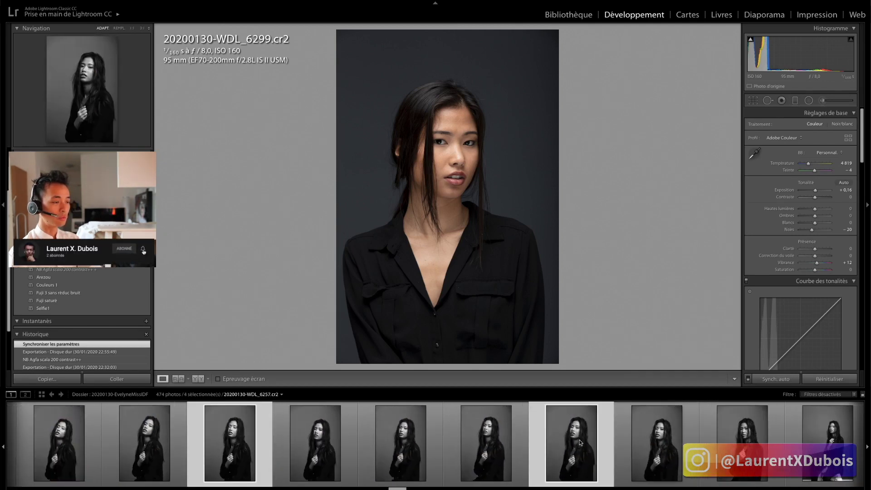
pyautogui.scroll(-3, 600, 437)
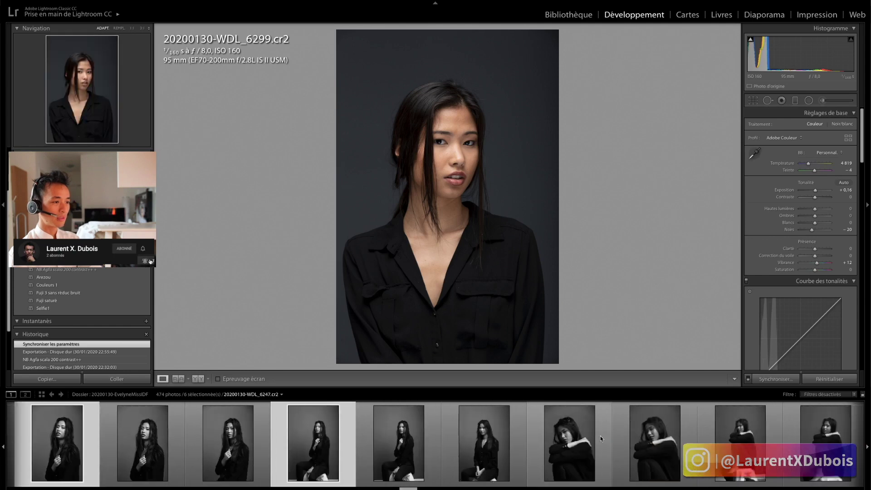
pyautogui.keyDown('ctrl'); pyautogui.click(600, 436); pyautogui.keyUp('ctrl')
pyautogui.scroll(-4, 604, 436)
pyautogui.keyDown('ctrl'); pyautogui.click(610, 435); pyautogui.keyUp('ctrl')
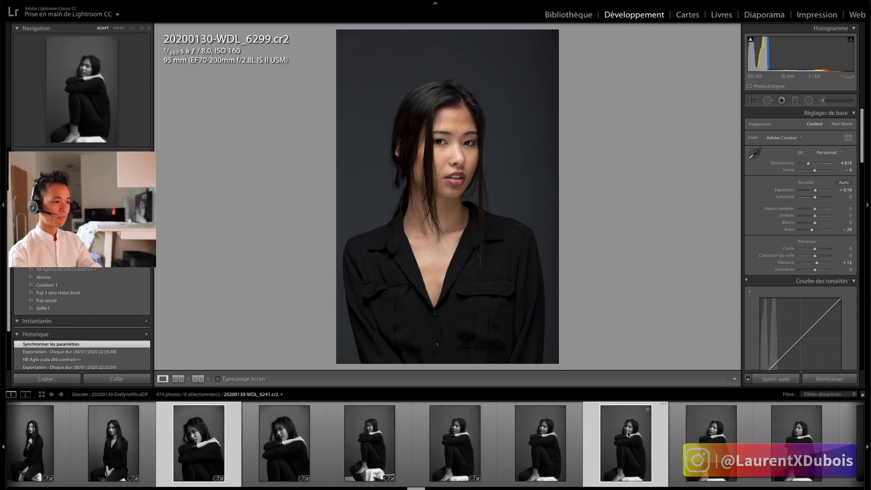
pyautogui.click(775, 379)
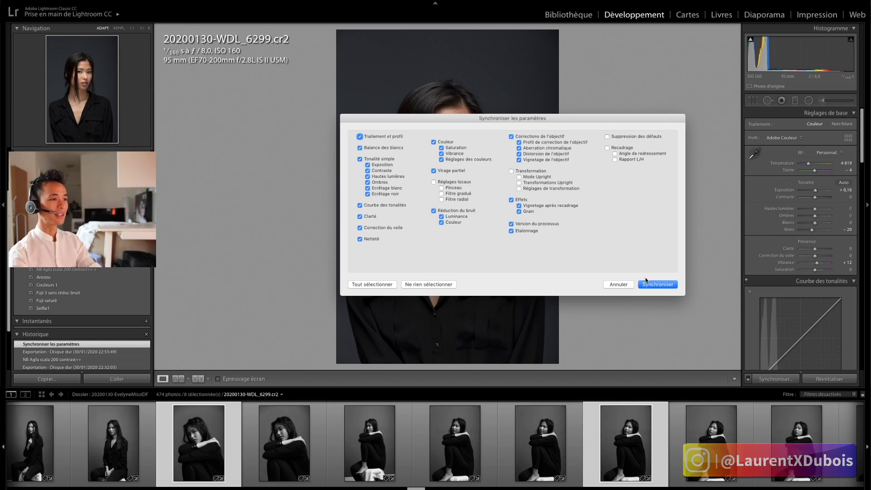
pyautogui.click(658, 285)
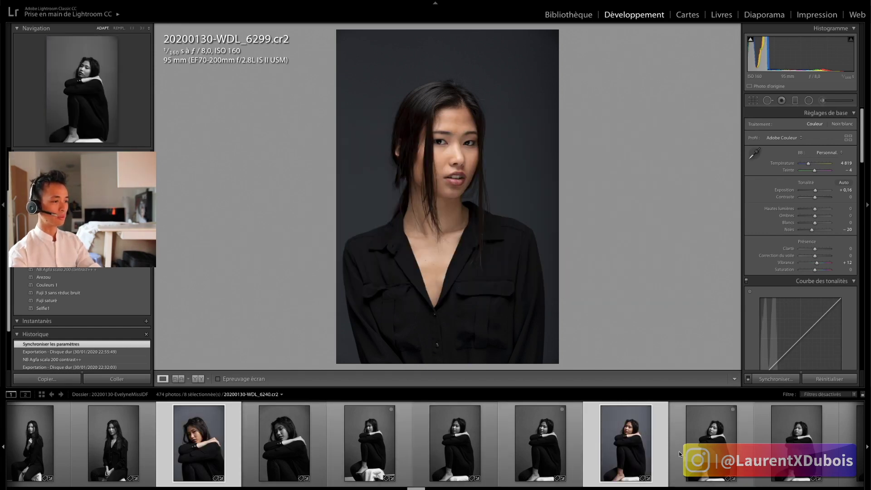
# - Inspect the synchronised seated portrait 20200130-WDL_6241.cr2 on its own and browse the black-and-white photos following it
pyautogui.keyDown('ctrl'); pyautogui.click(624, 446); pyautogui.keyUp('ctrl')
pyautogui.click(629, 444)
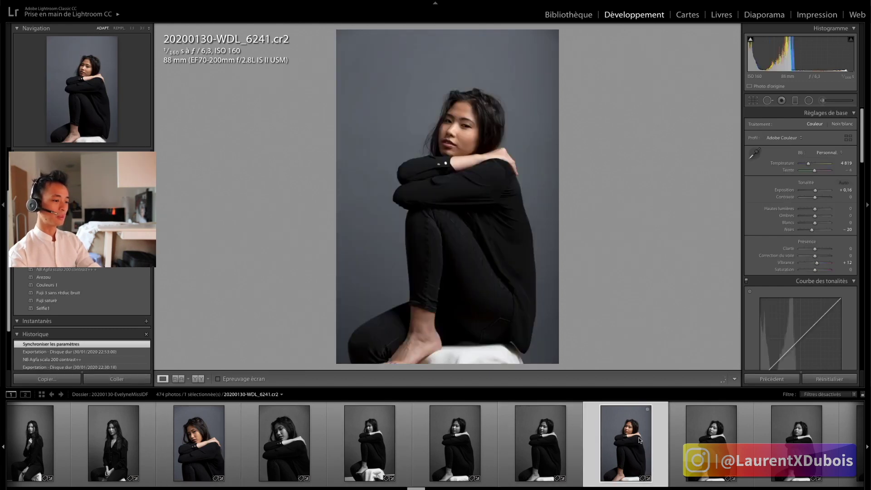
pyautogui.hscroll(-10, 639, 440)
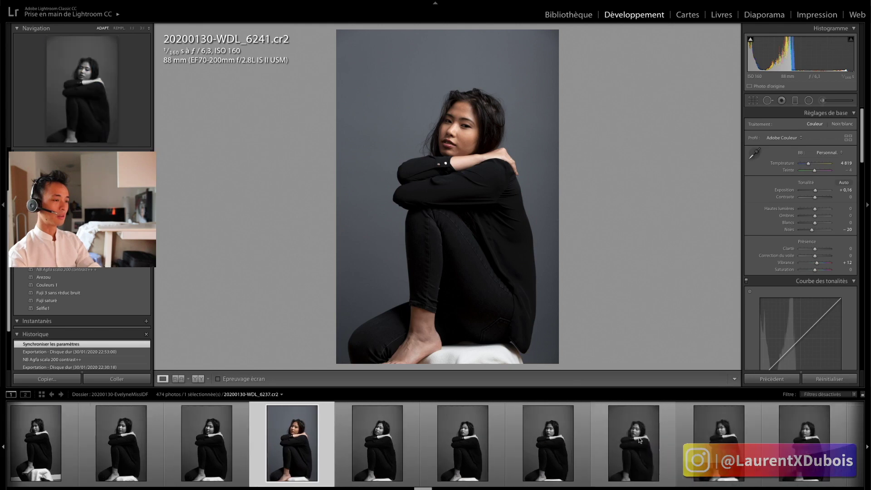
pyautogui.hscroll(-10, 629, 437)
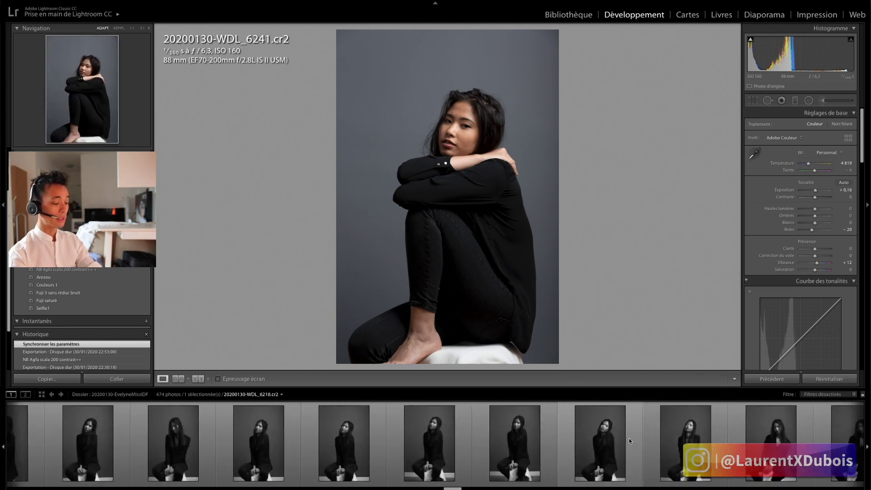
# - Show the series in the Library grid and compare synchronised portraits such as 6247, 6252 and 6257 with their black-and-white neighbours
pyautogui.press('g')
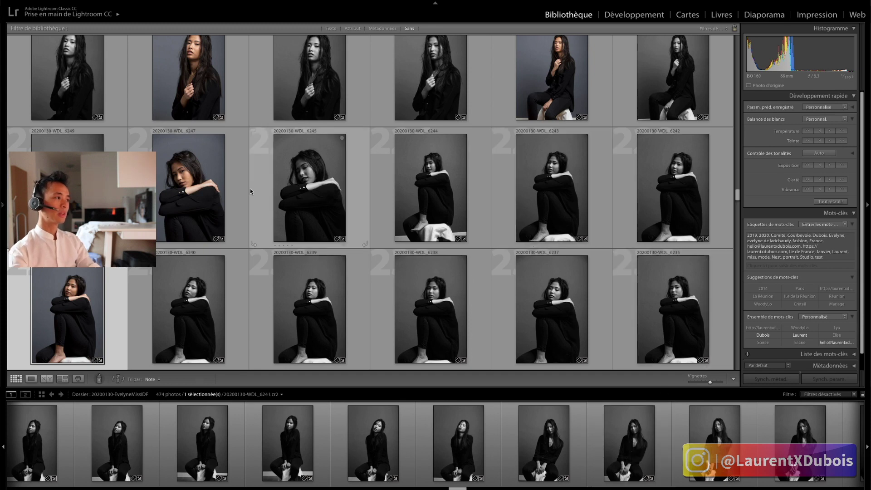
pyautogui.click(205, 185)
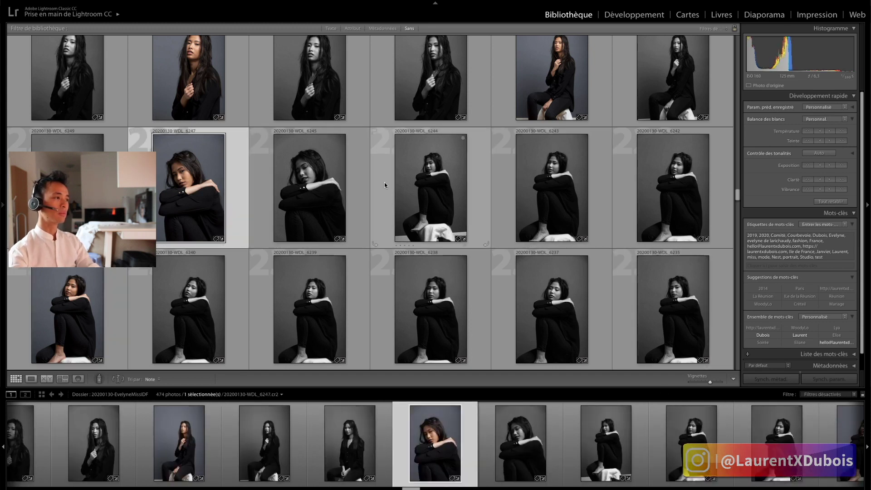
pyautogui.click(572, 83)
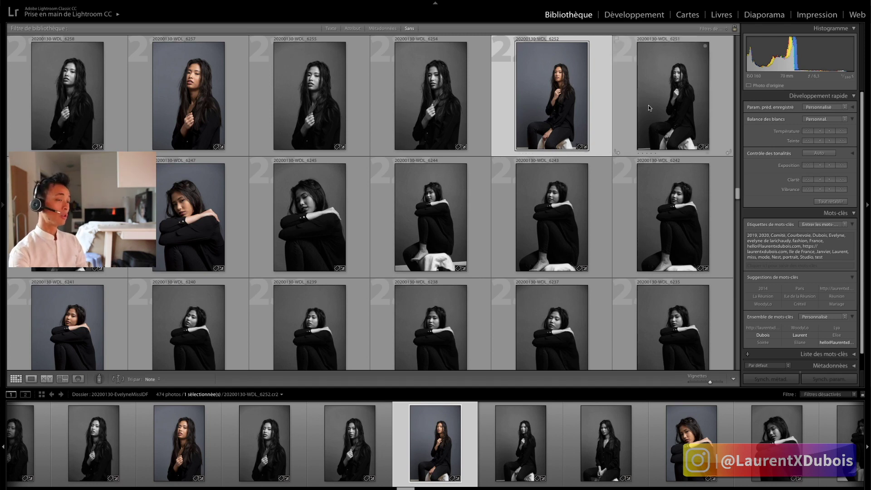
pyautogui.press('Left')
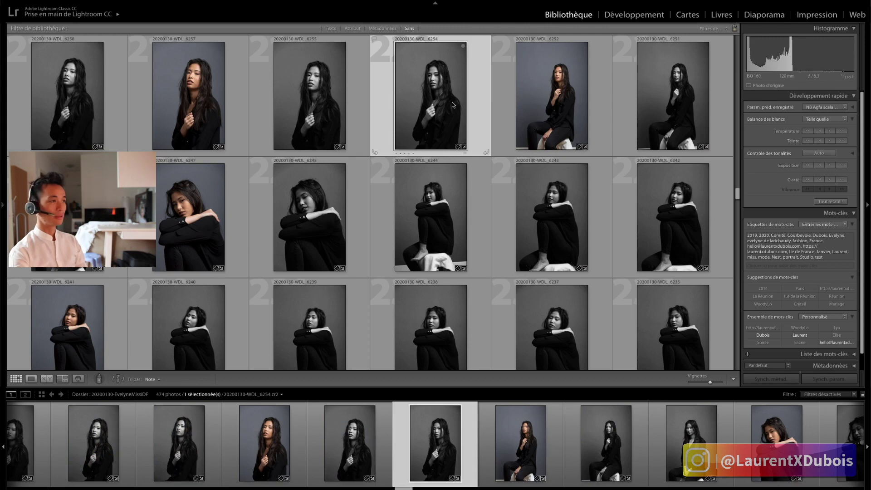
pyautogui.click(532, 111)
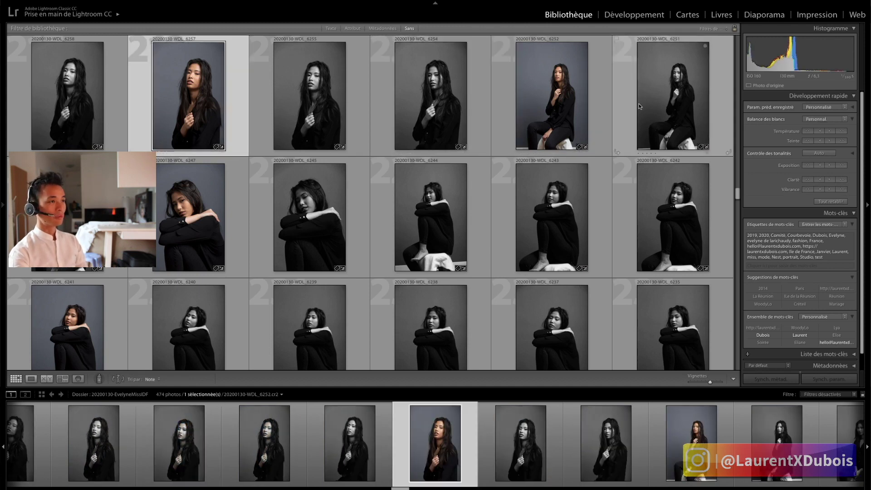
pyautogui.scroll(3, 563, 113)
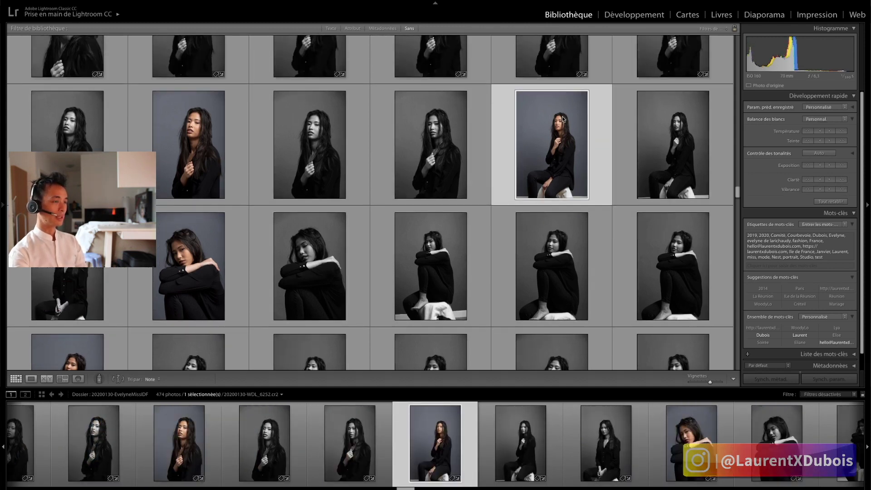
pyautogui.scroll(-3, 582, 151)
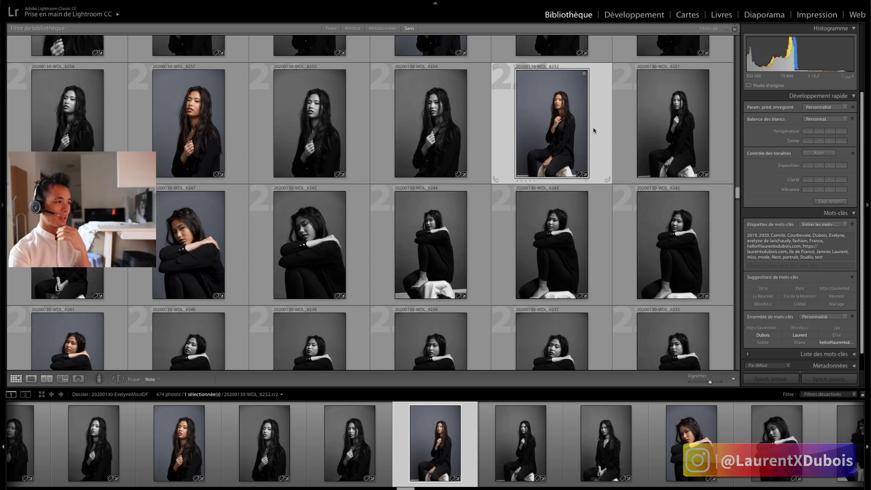
# - View portraits 20200130-WDL_6294.cr2, 6293 and 6306 one at a time in loupe view
pyautogui.scroll(10, 594, 131)
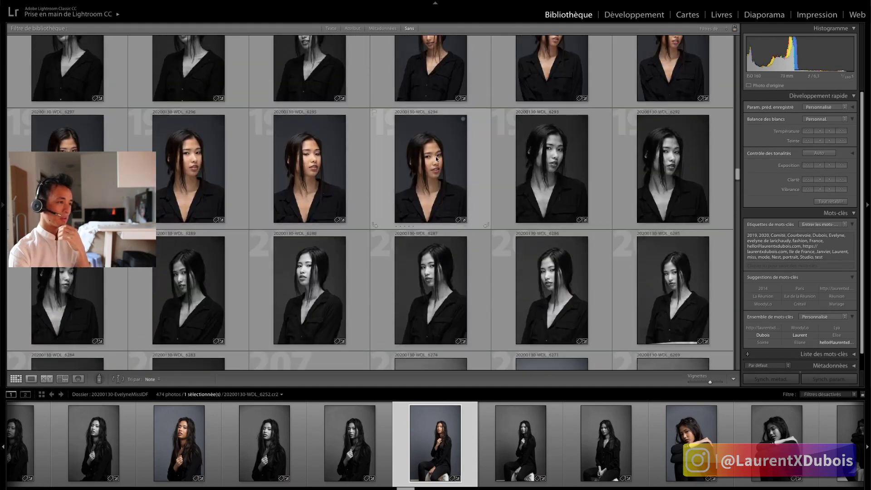
pyautogui.doubleClick(436, 158)
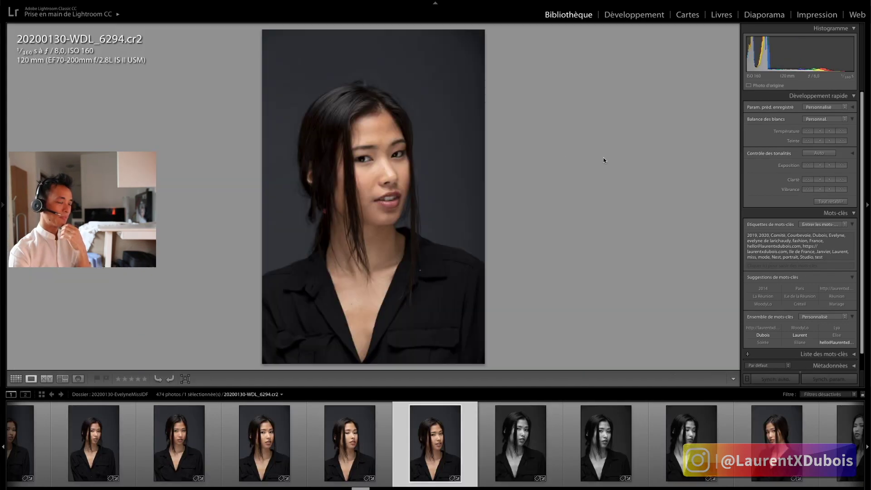
pyautogui.click(519, 449)
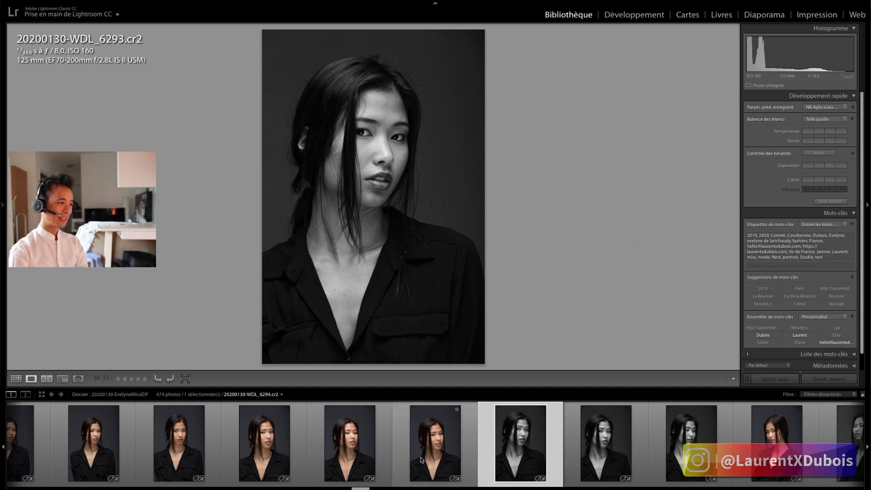
pyautogui.scroll(-5, 422, 460)
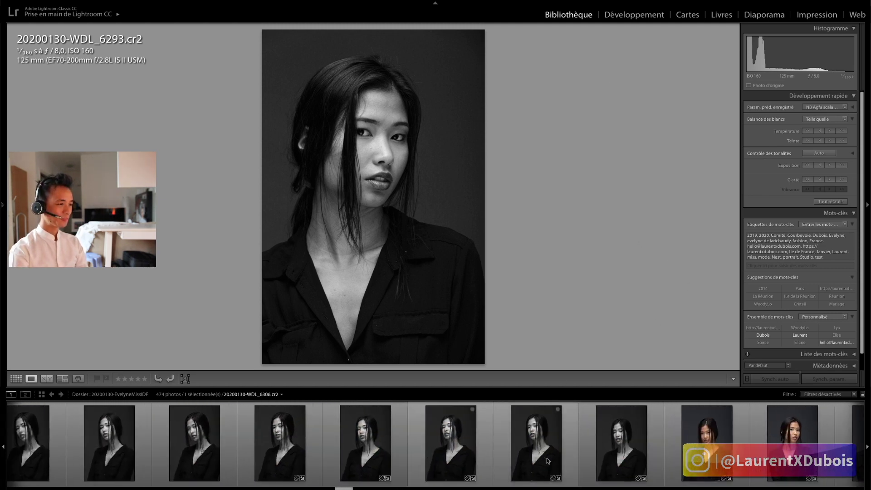
pyautogui.click(468, 450)
pyautogui.click(540, 443)
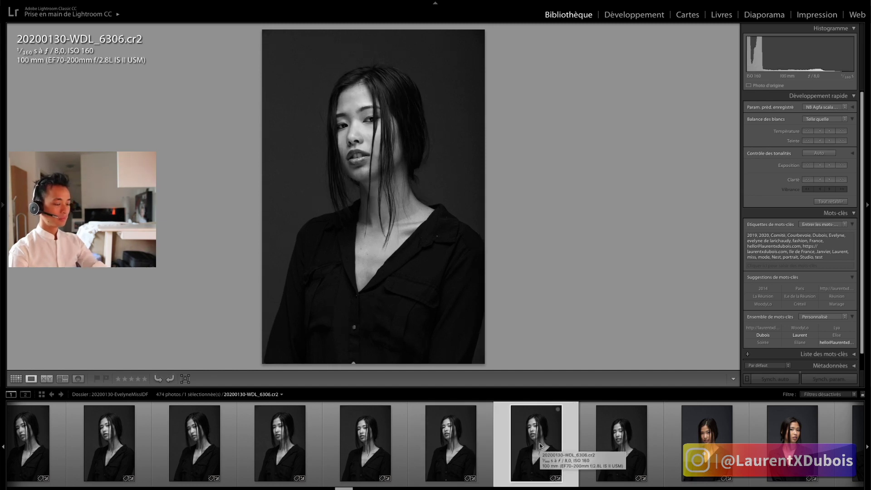
# - Return to the thumbnail grid and browse the series up to the rated, colour-labelled portraits
pyautogui.press('g')
pyautogui.scroll(-10, 478, 235)
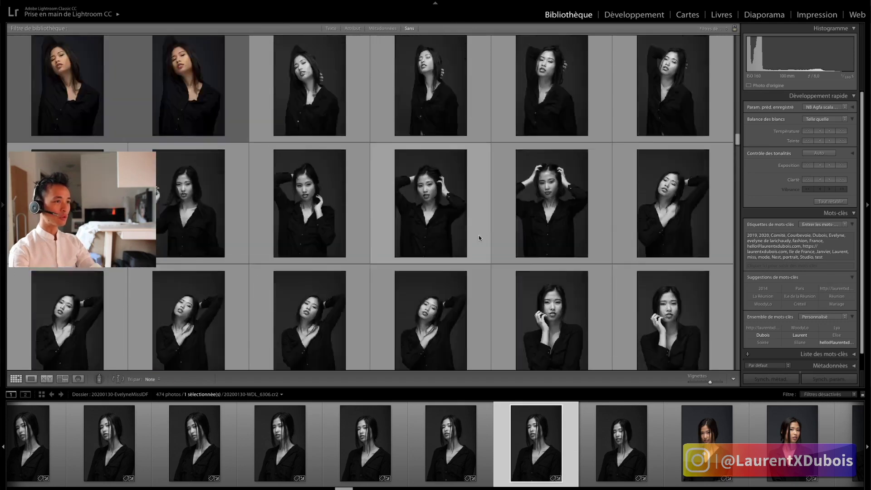
pyautogui.scroll(10, 480, 236)
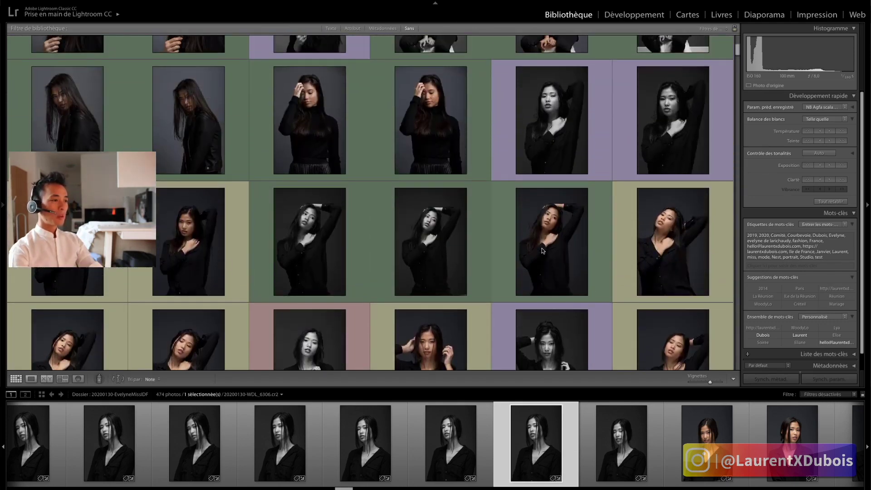
# - Switch to OBS Studio and check the "Attente post-live remerciements" scene in its preview, returning briefly to Lightroom in between
pyautogui.press('super+Tab')
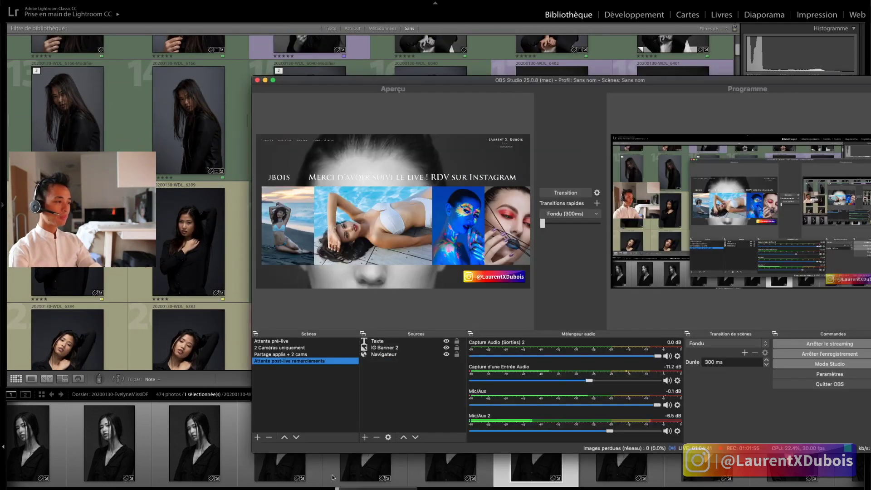
pyautogui.click(559, 194)
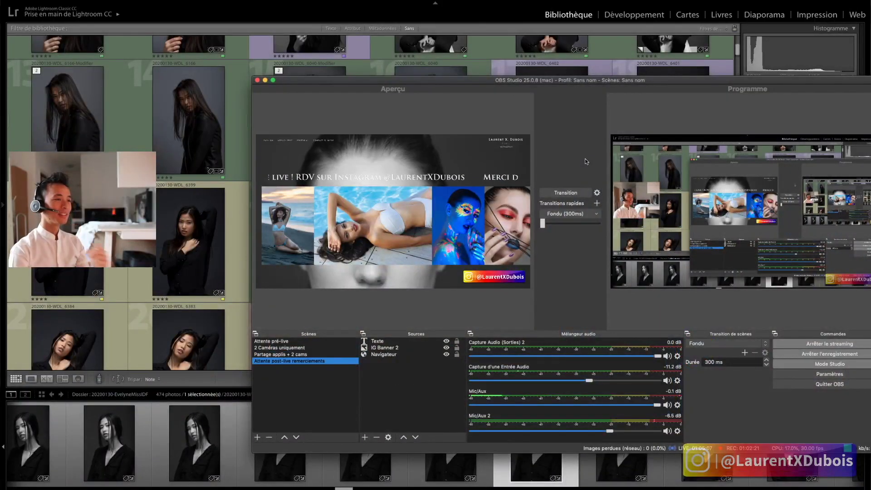
pyautogui.press('super+Tab')
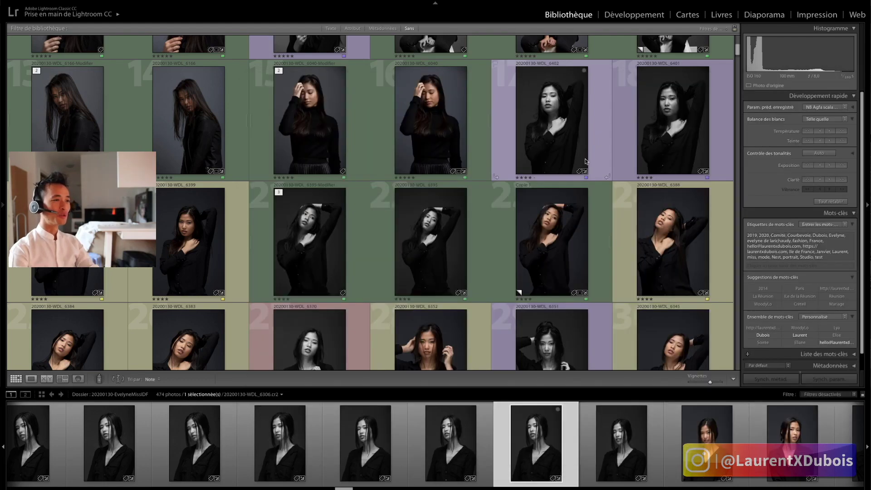
pyautogui.press('super+Tab')
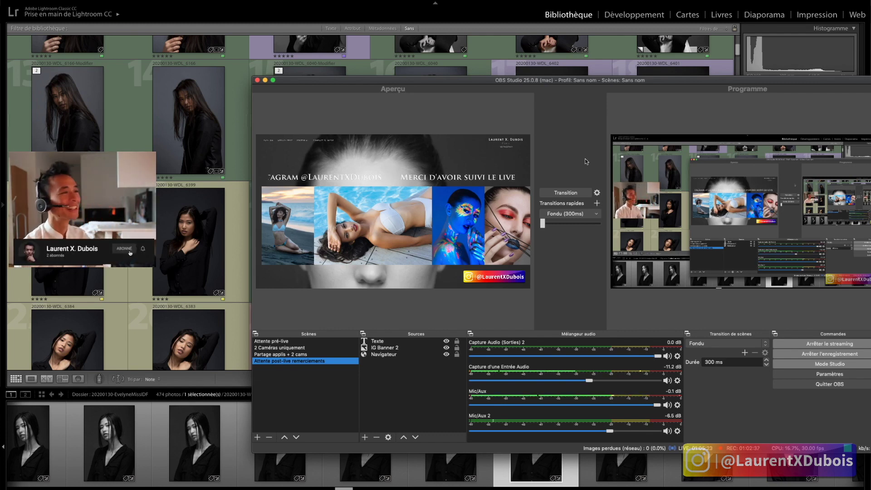
pyautogui.press('super+Tab')
pyautogui.press('super+Tab')
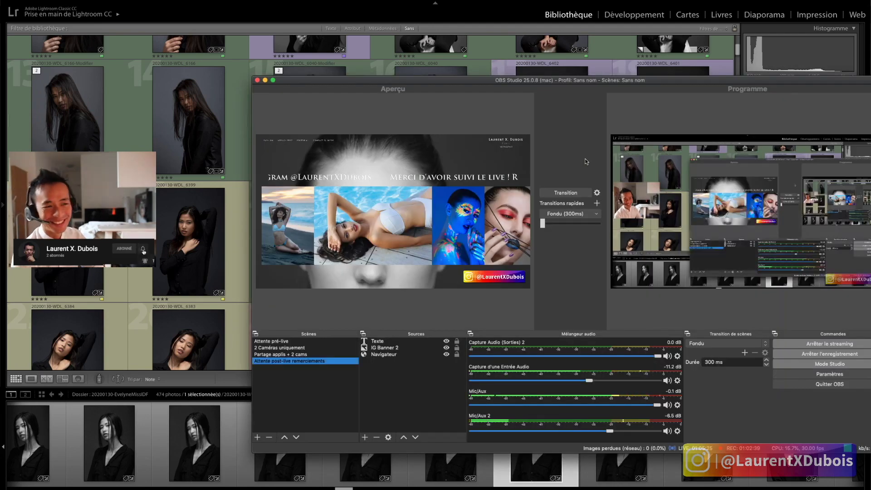